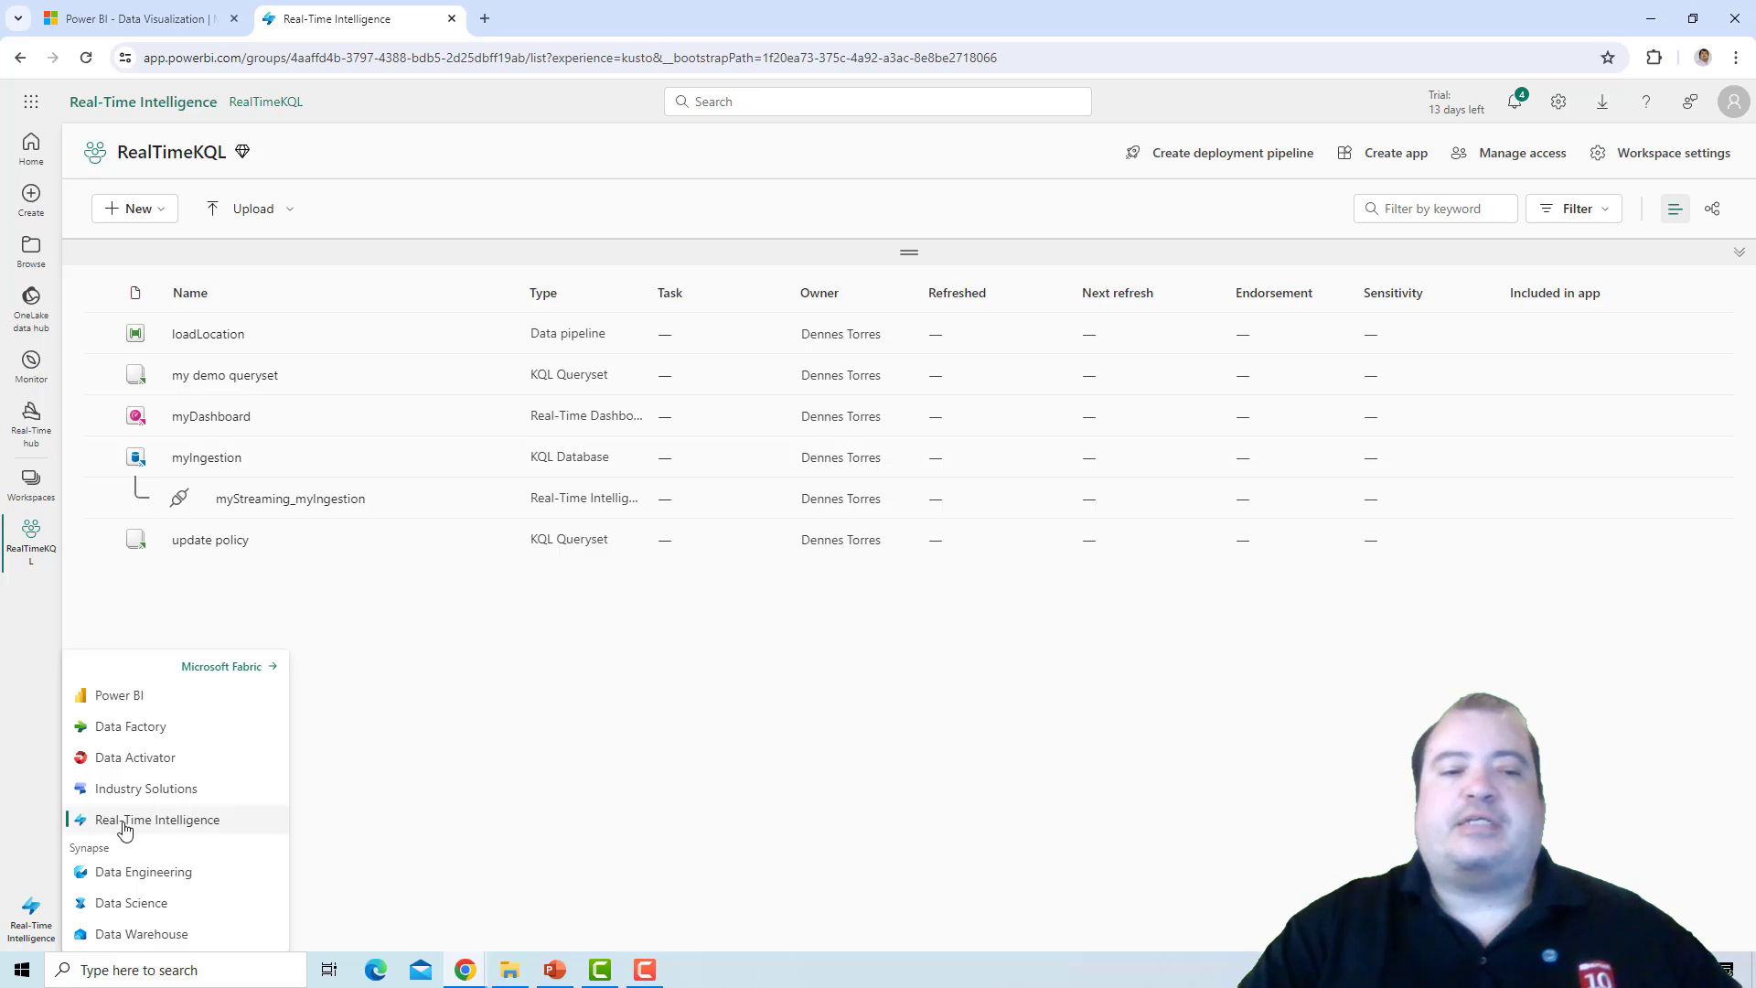
Create a new eventstream named myBetterStream with Enhanced Capabilities (preview) enabled, from the Real-Time Intelligence home.
click(122, 820)
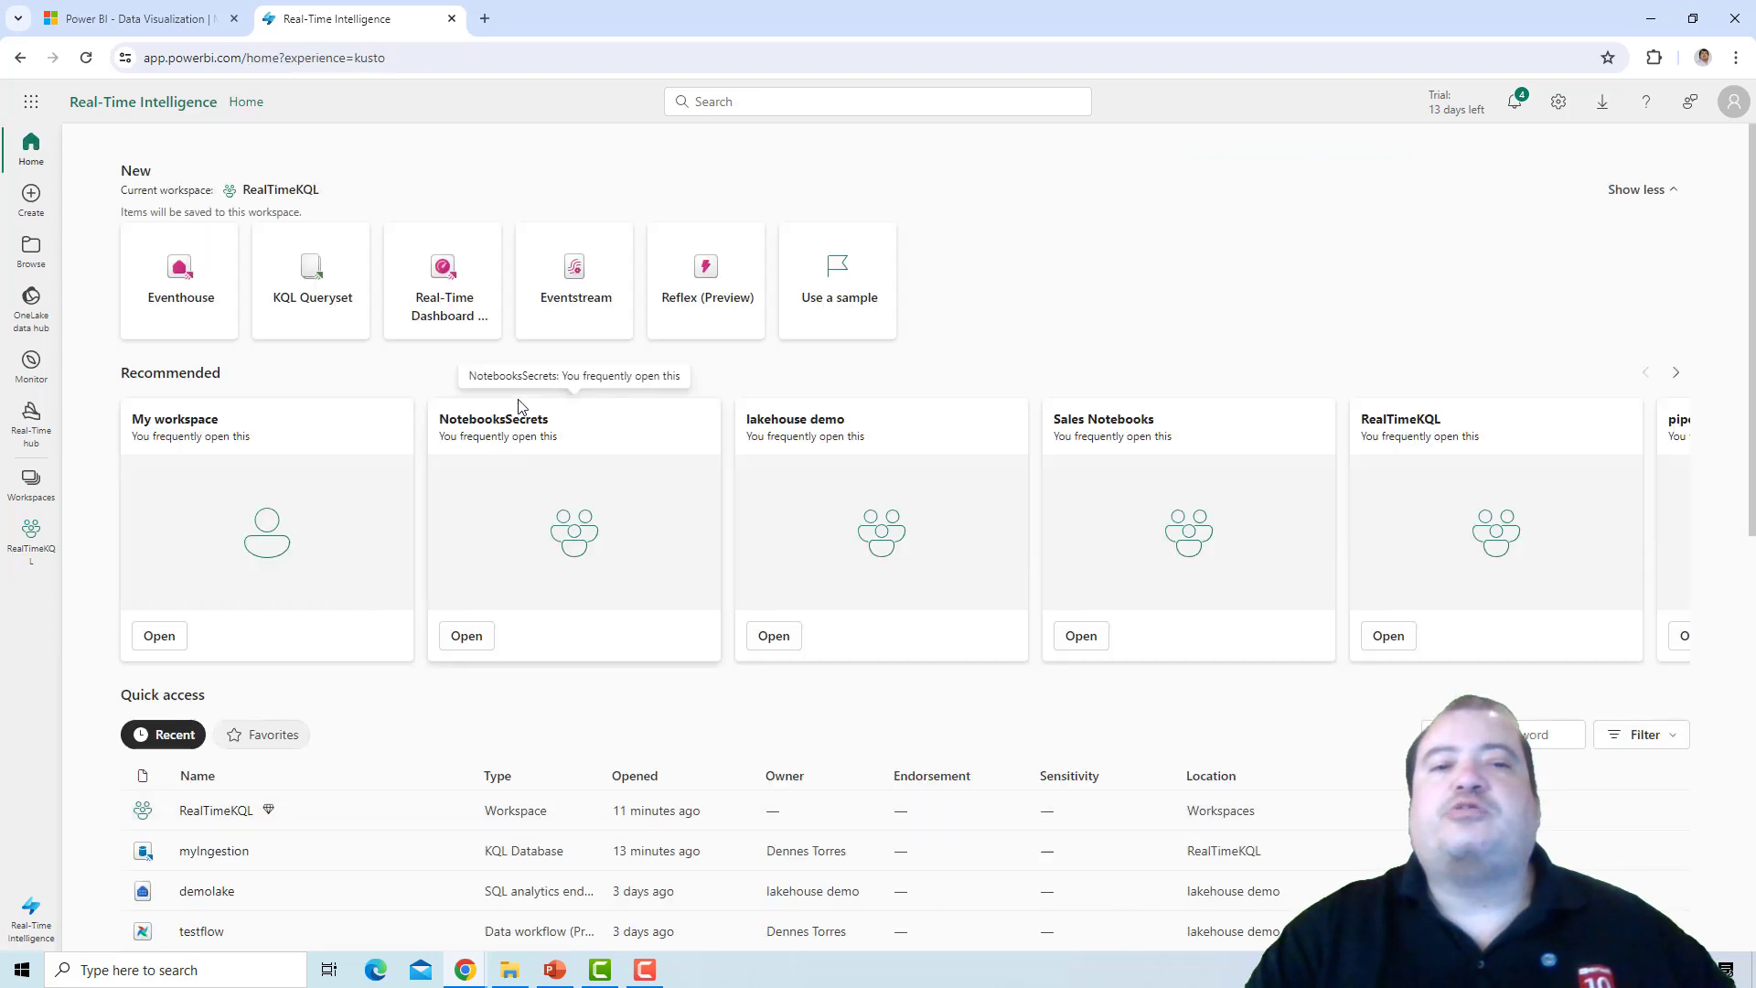
click(580, 295)
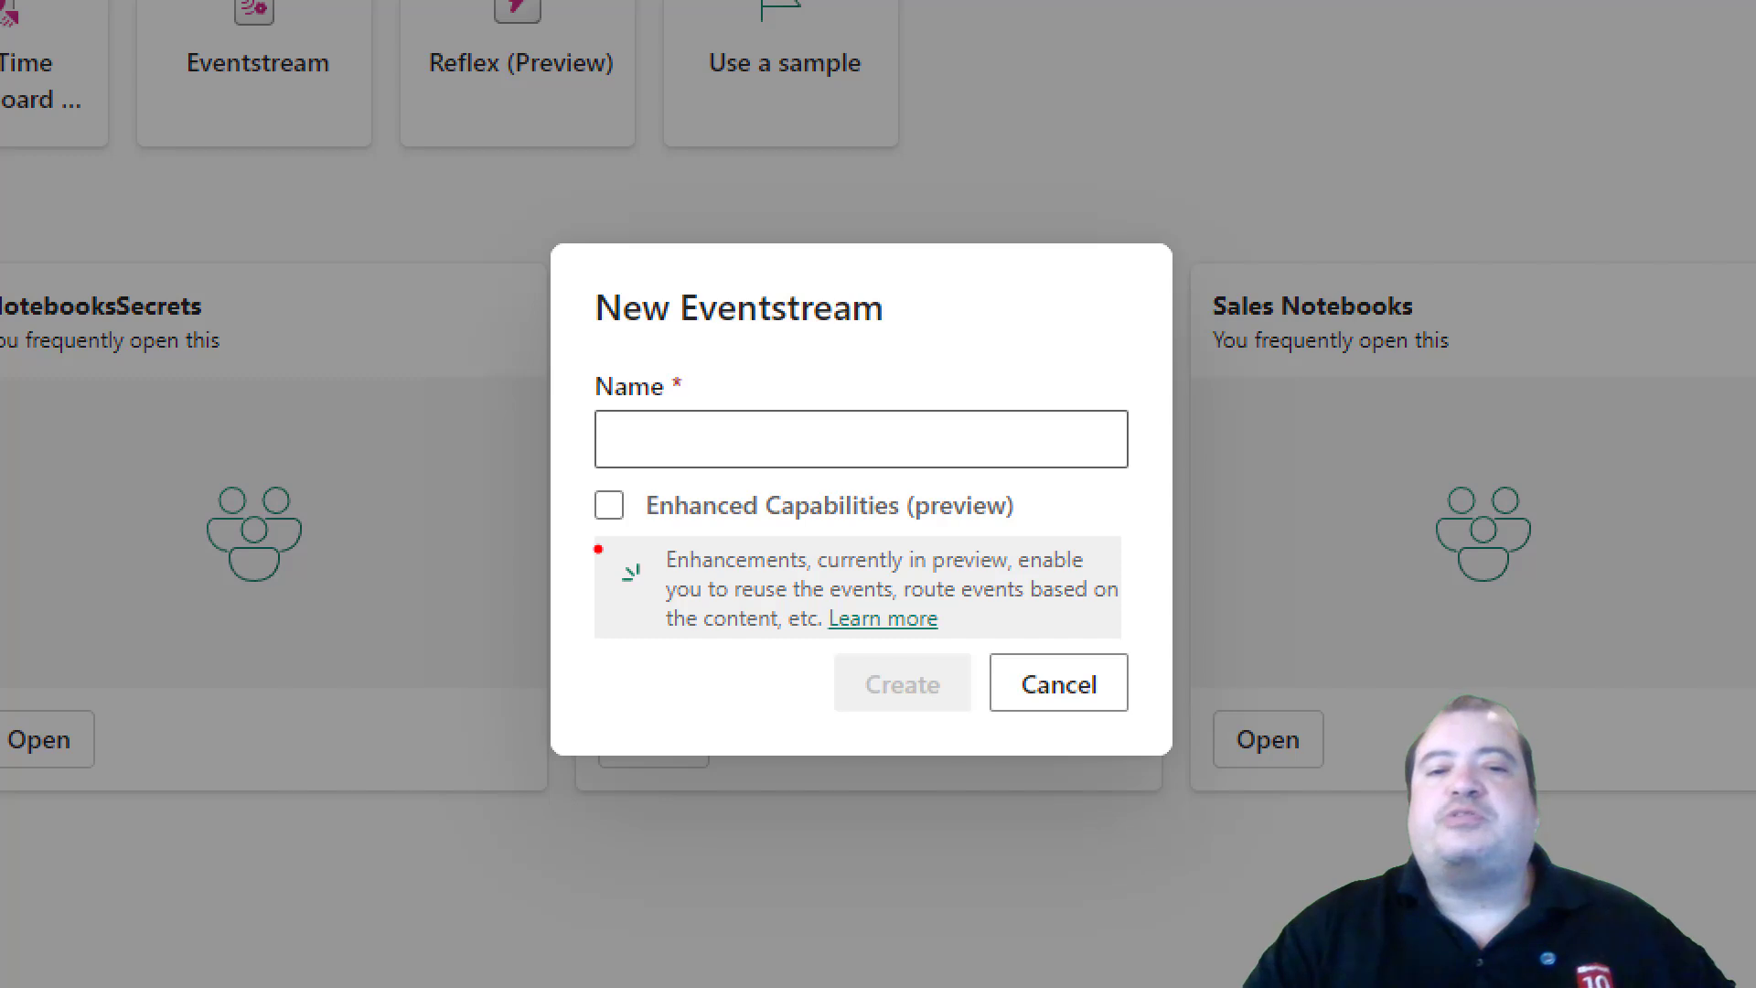
mouse_move(597, 549)
mouse_down()
mouse_move(1043, 540)
mouse_move(915, 446)
mouse_move(571, 505)
mouse_move(622, 549)
mouse_up()
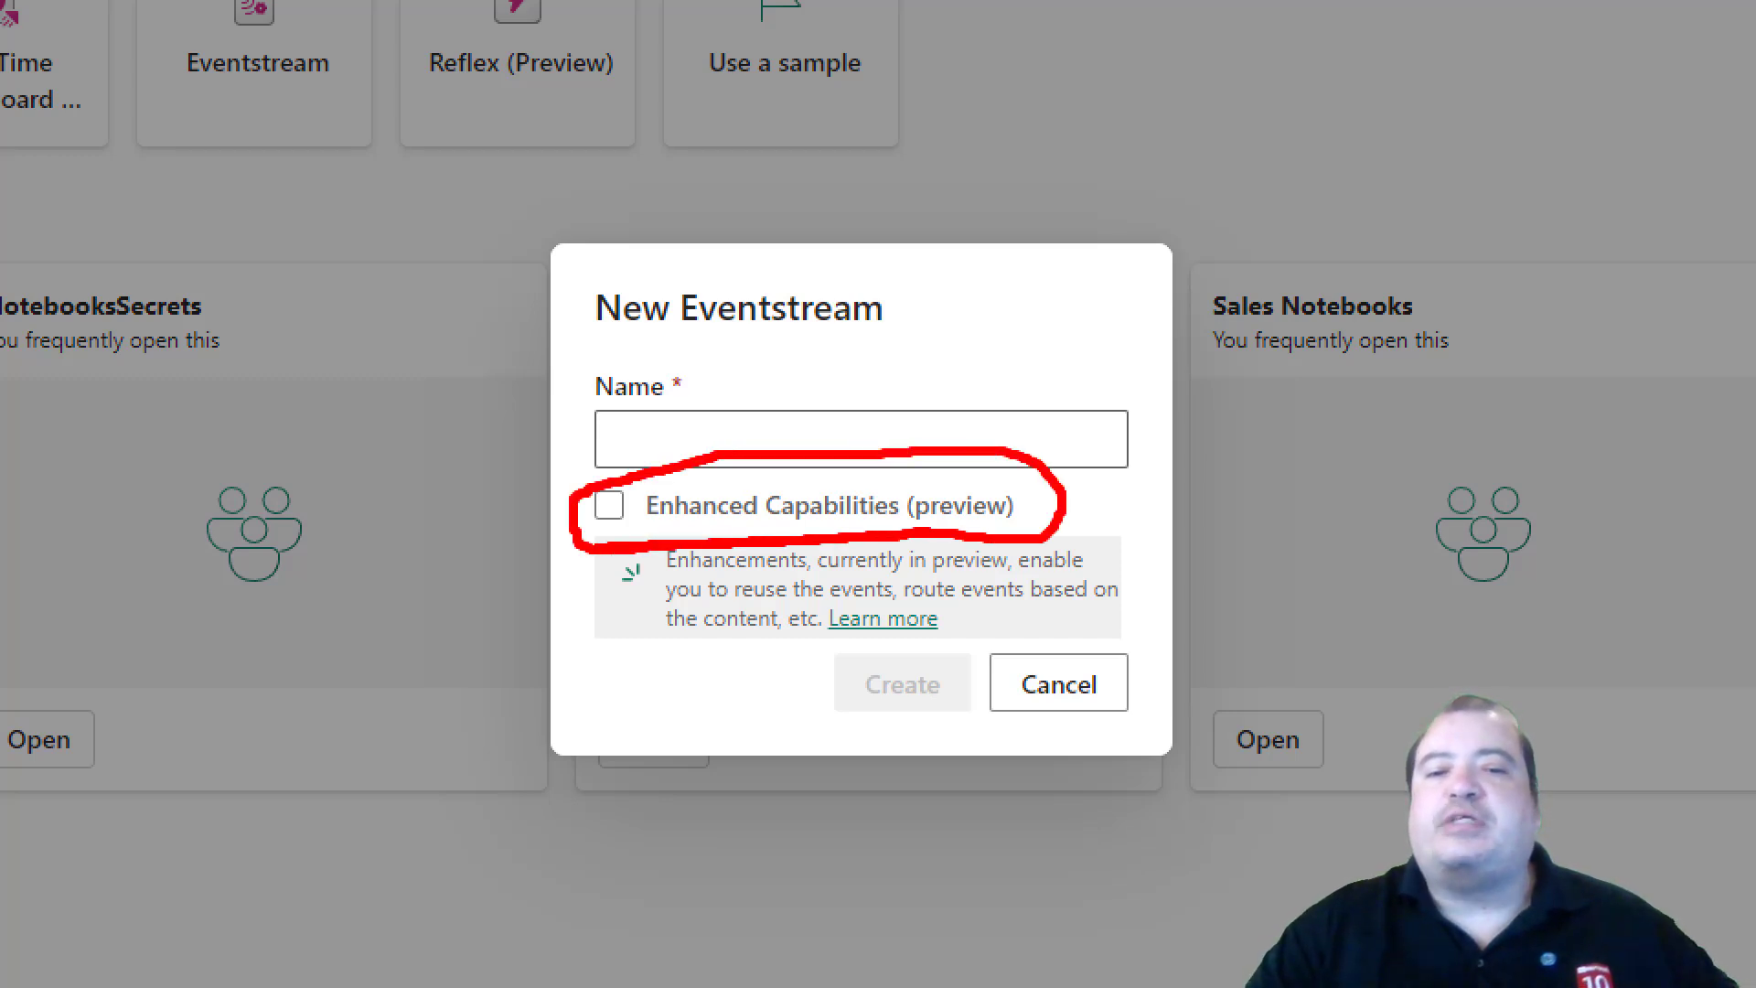
key(Escape)
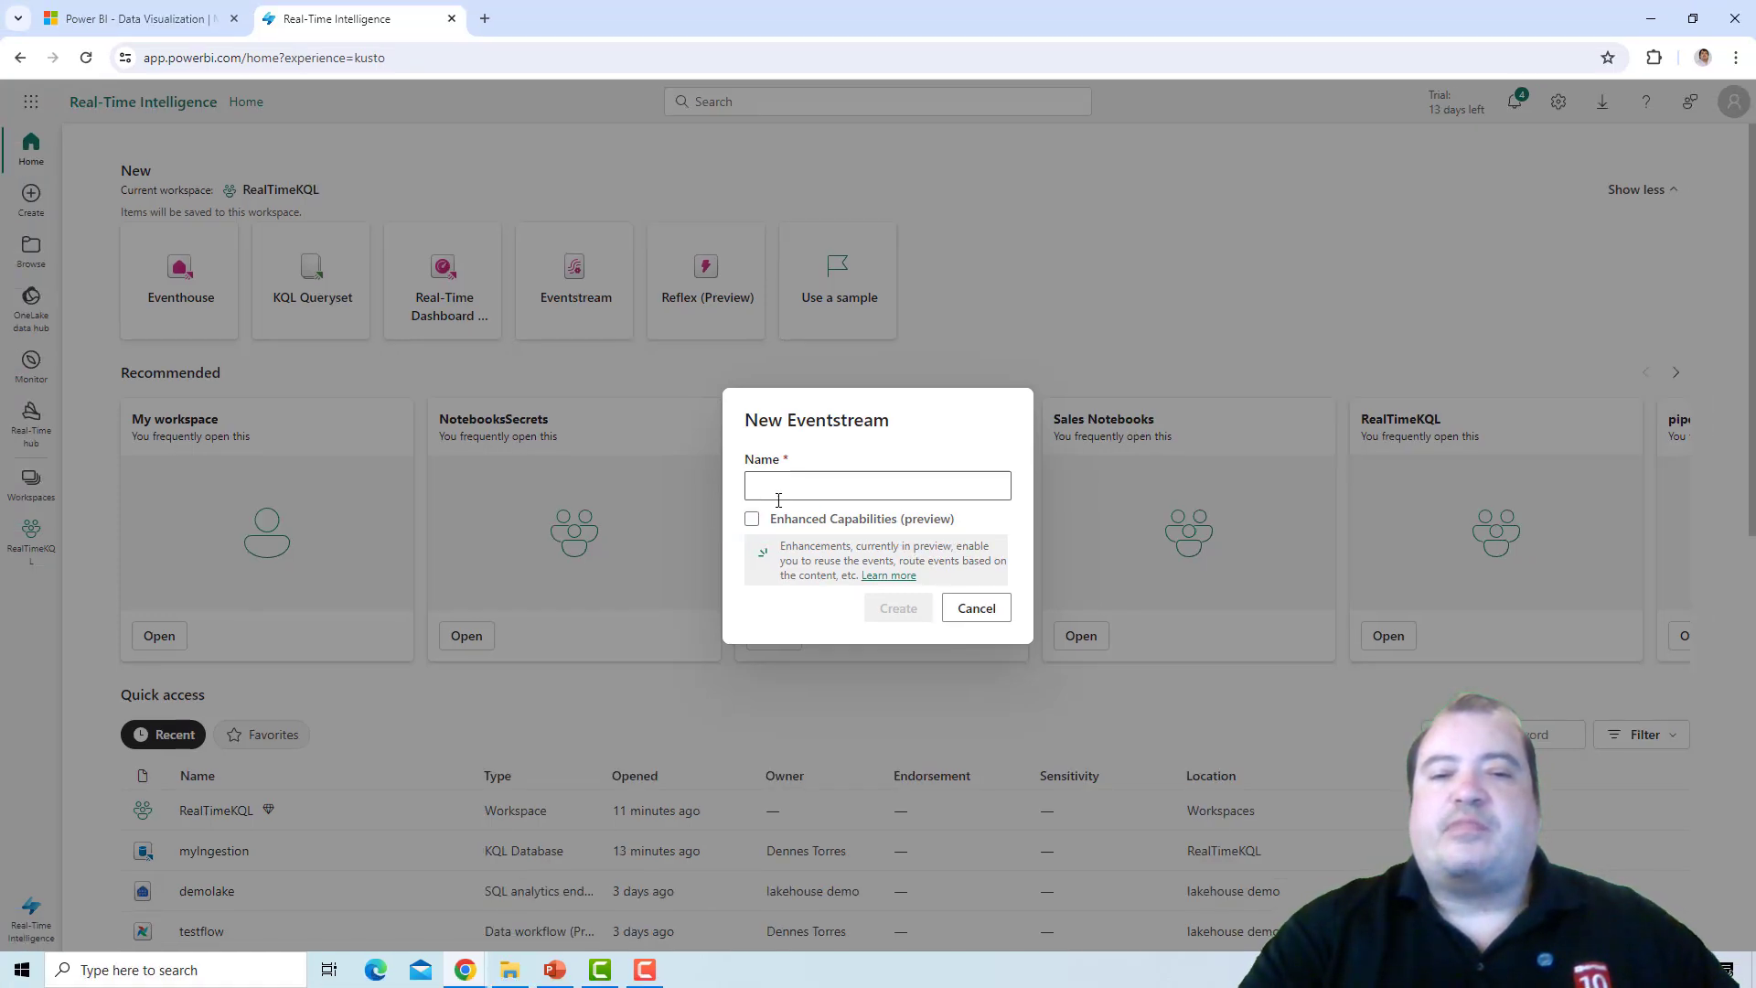
text(myBetter)
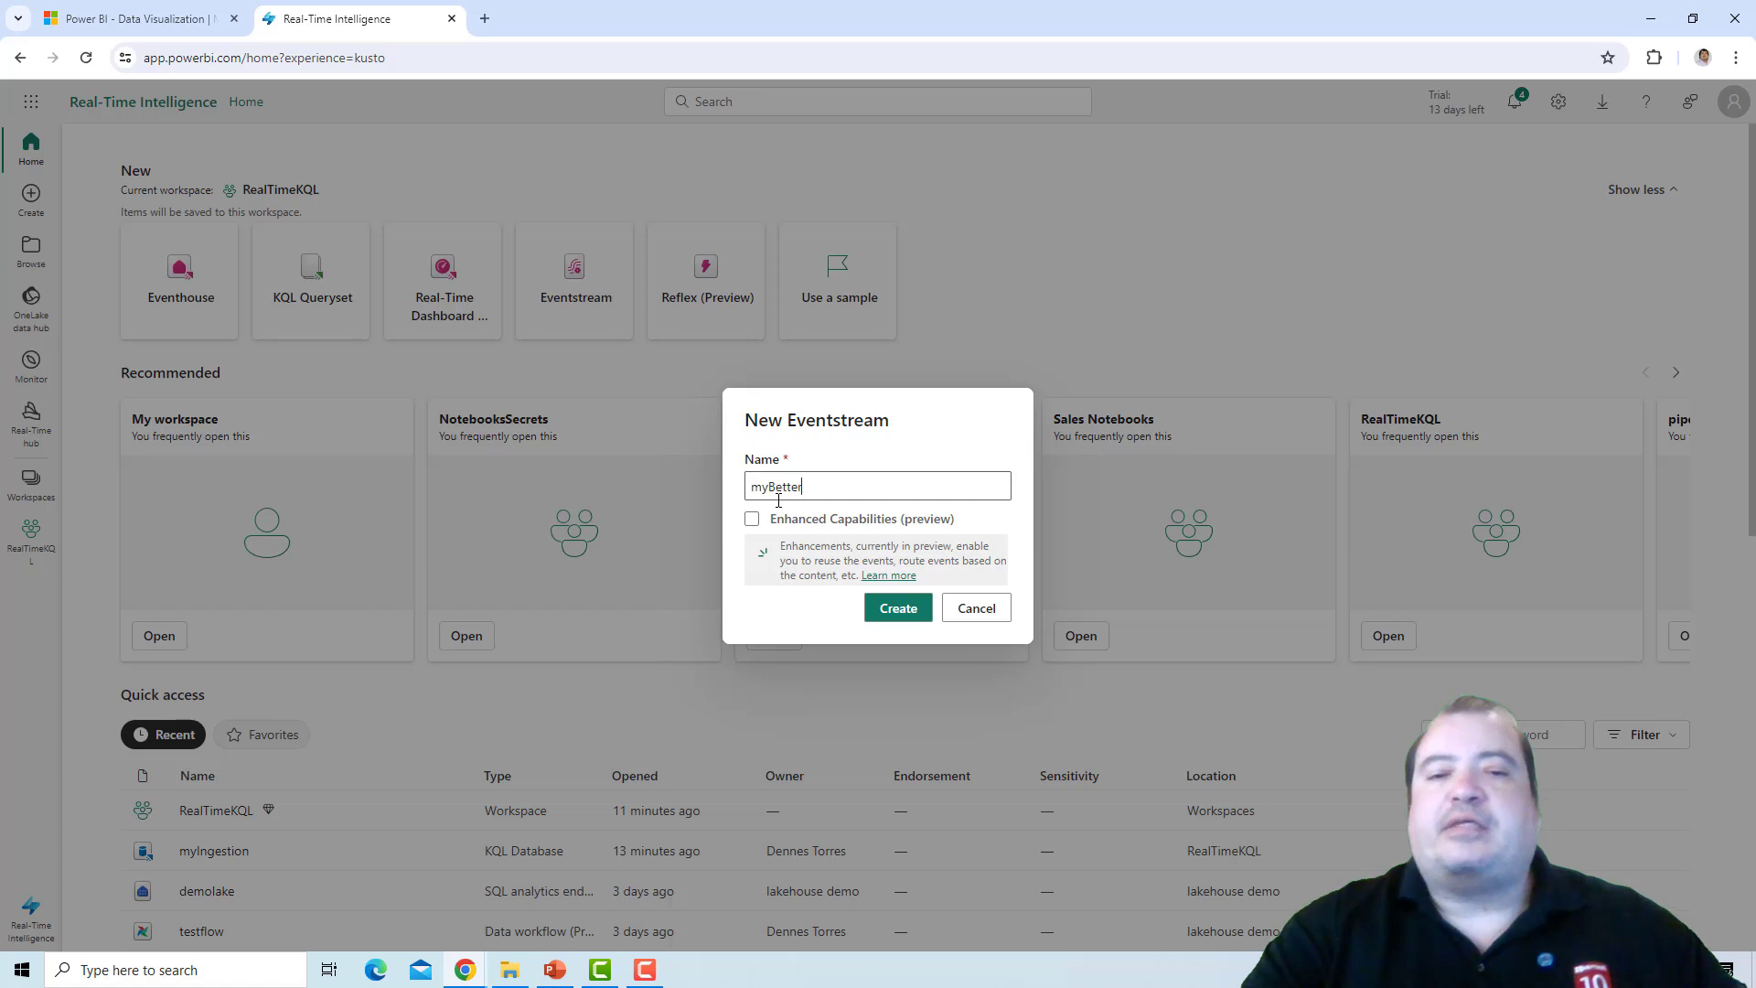
text(Stream)
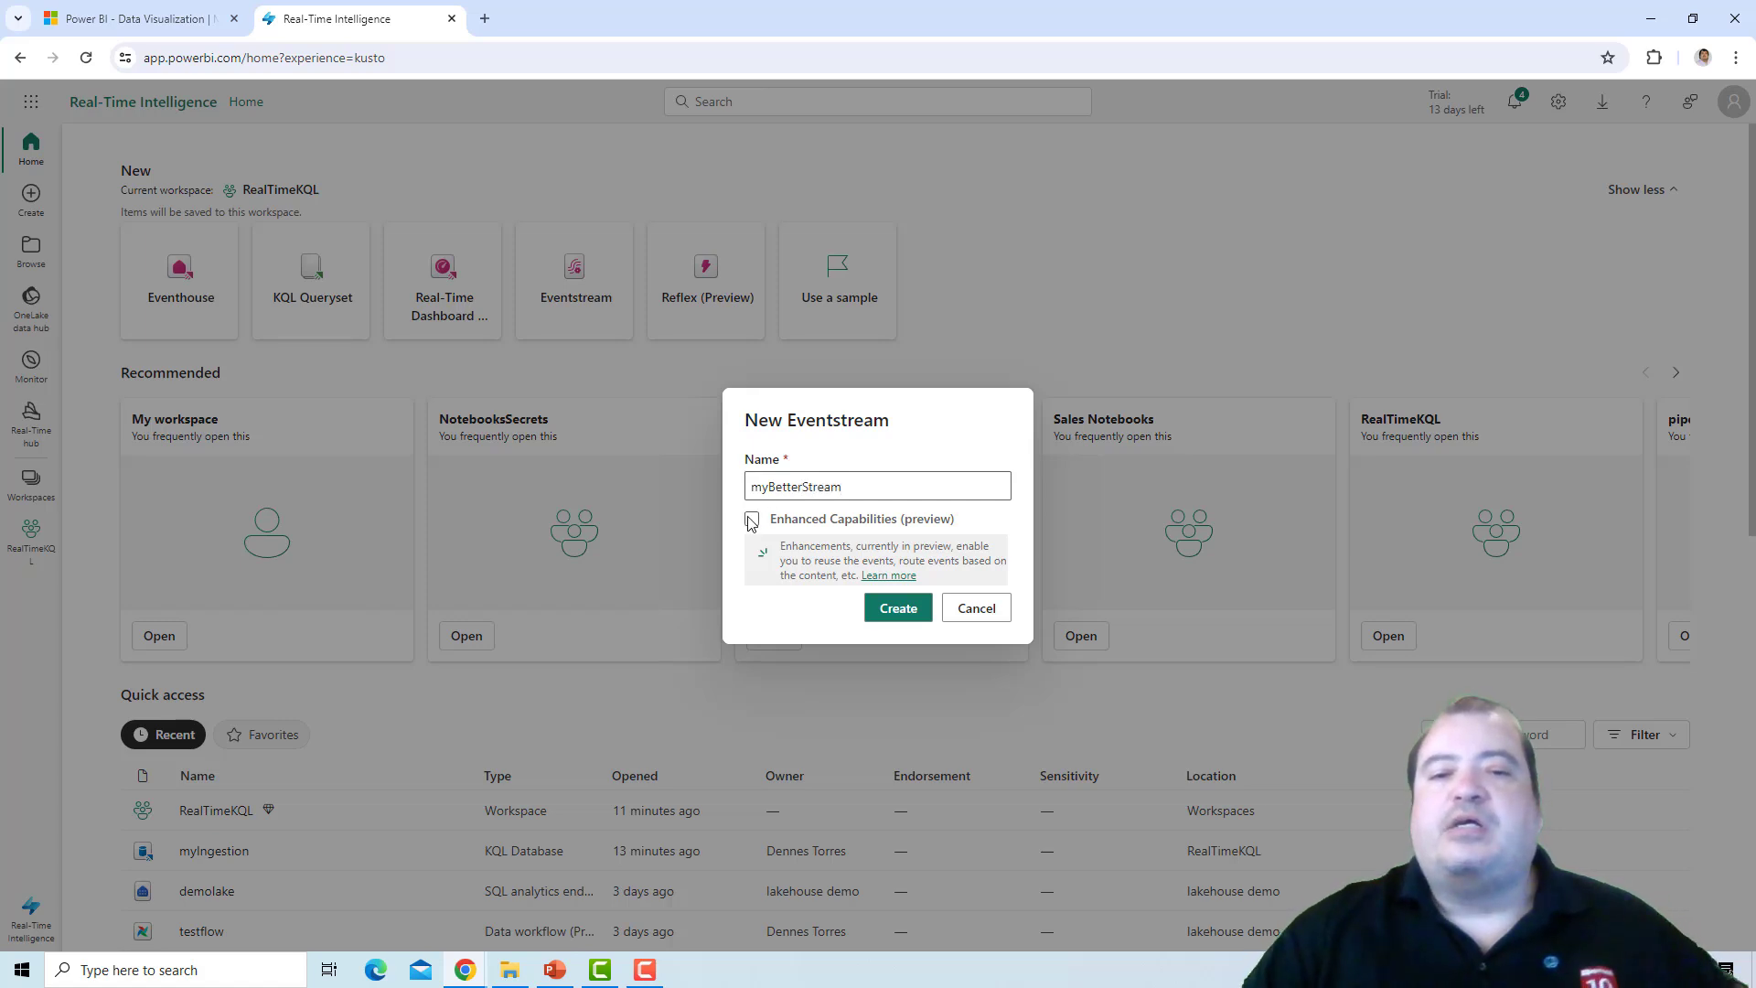
click(752, 520)
click(893, 610)
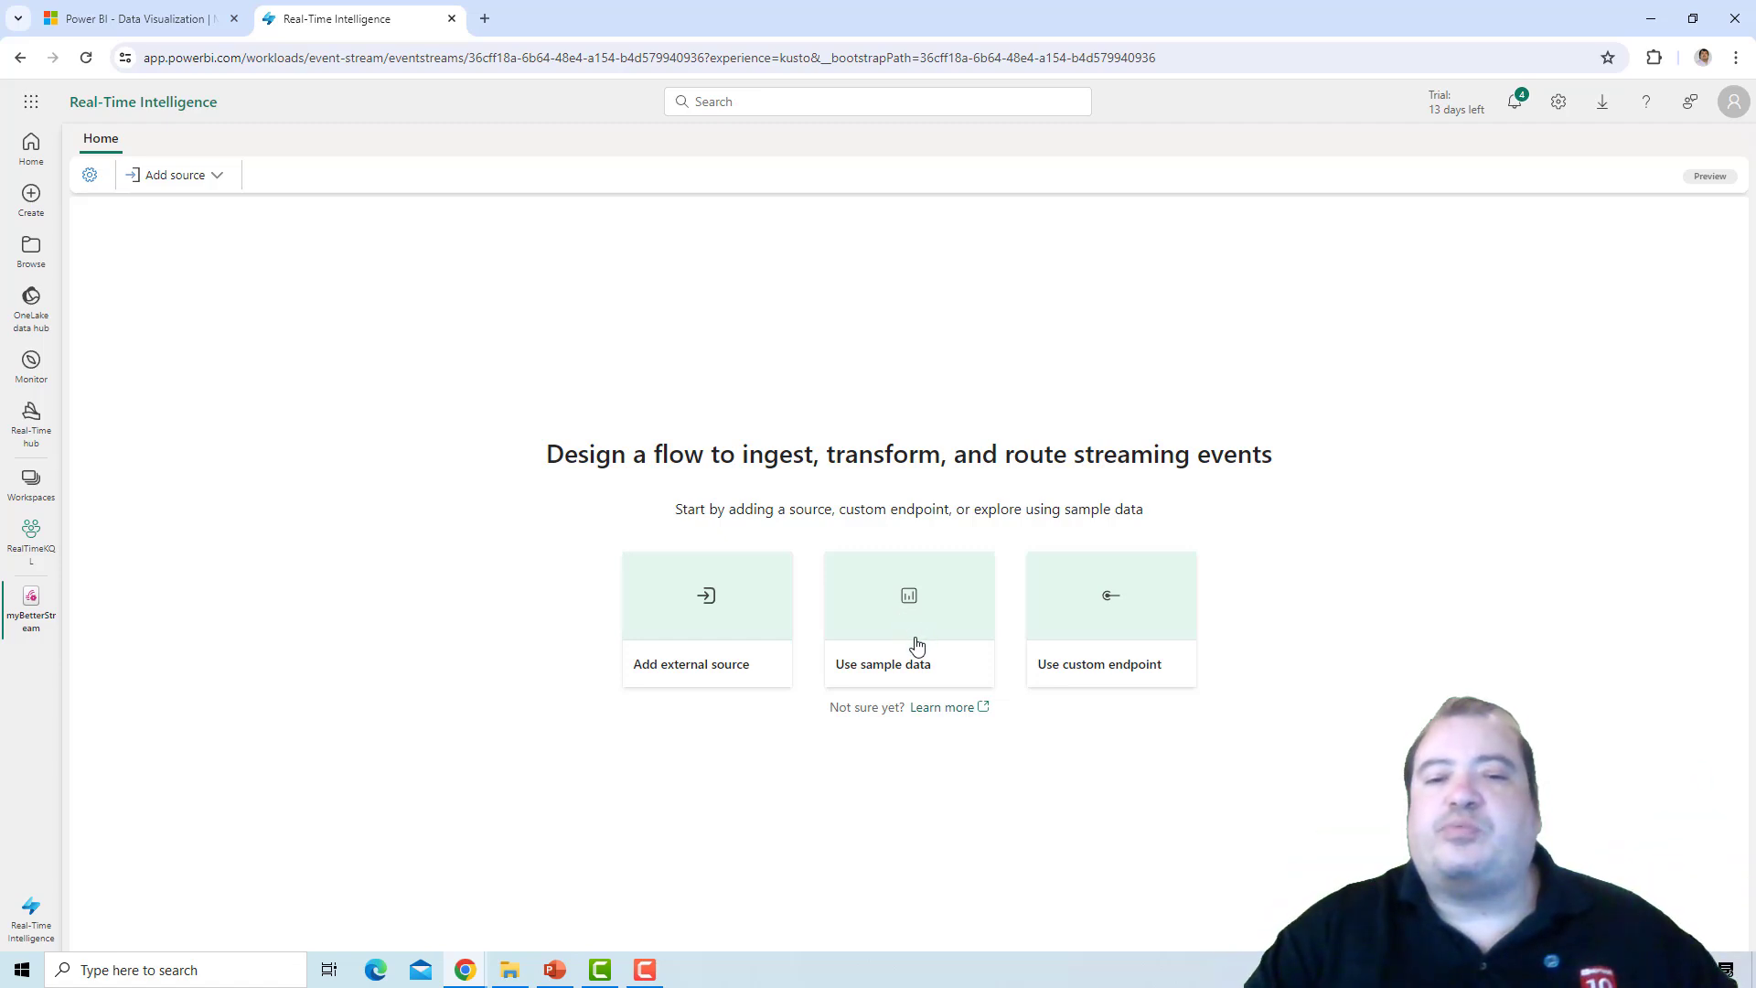
Add a sample data source named taxiRides using the Yellow Taxi (high data-rate) sample data.
click(916, 646)
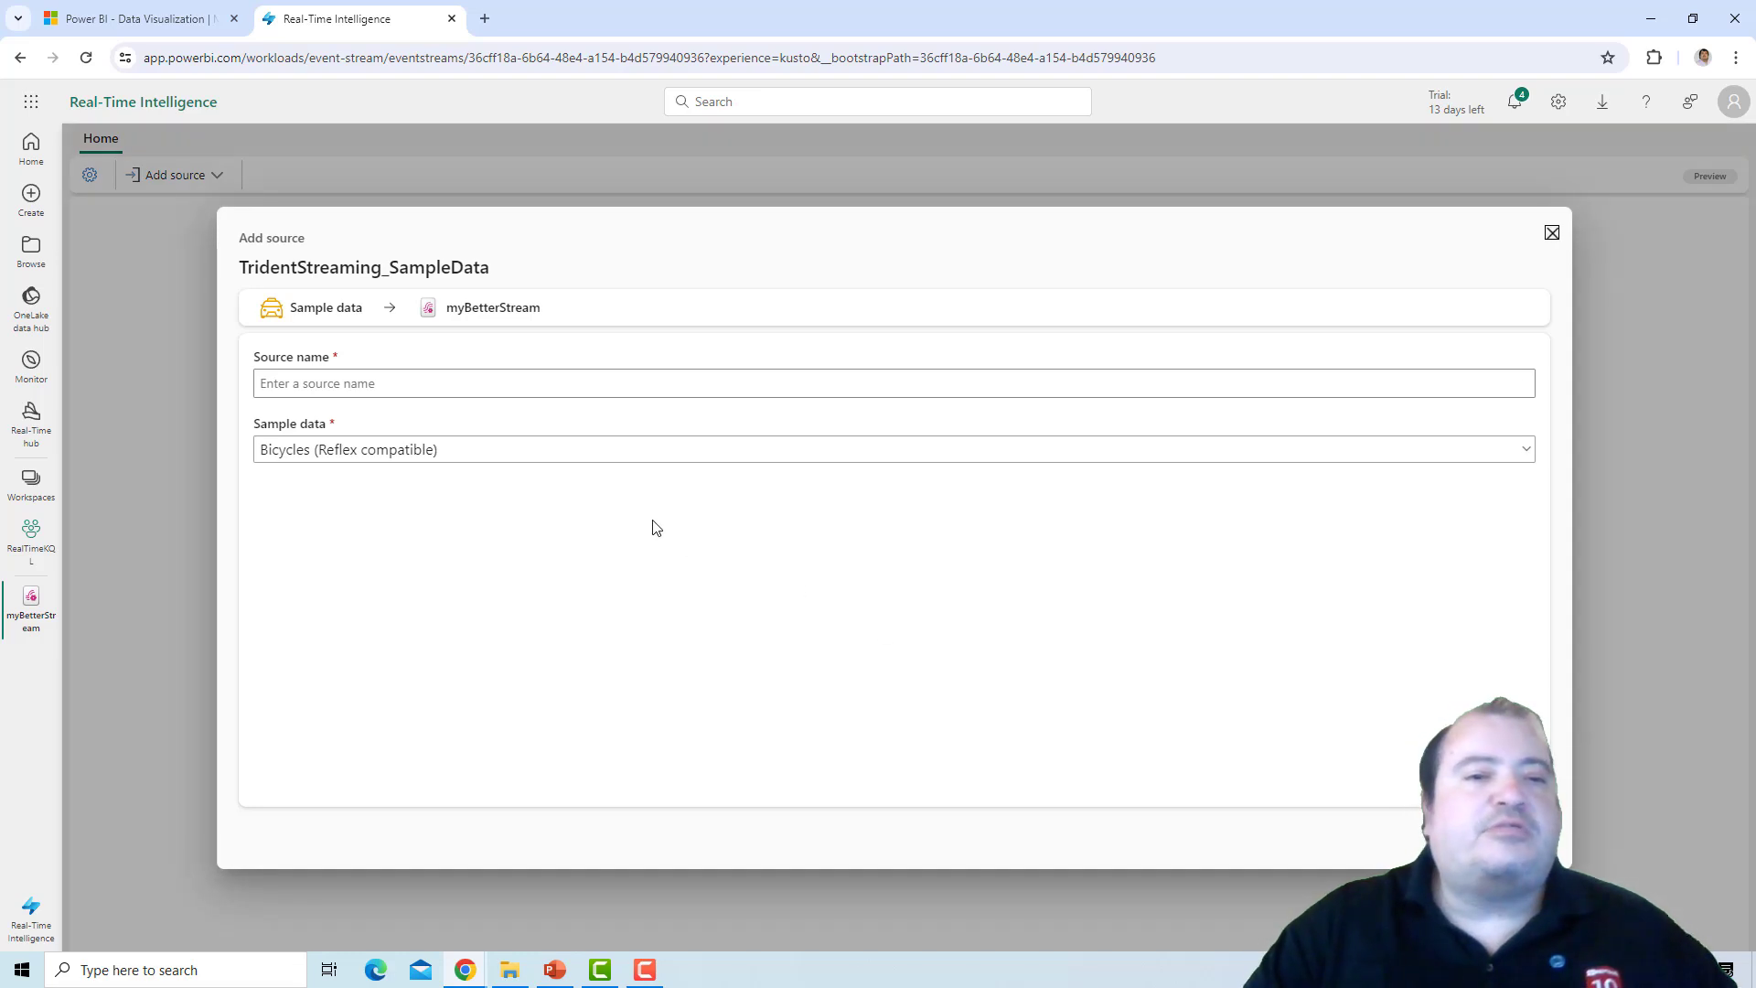
click(507, 452)
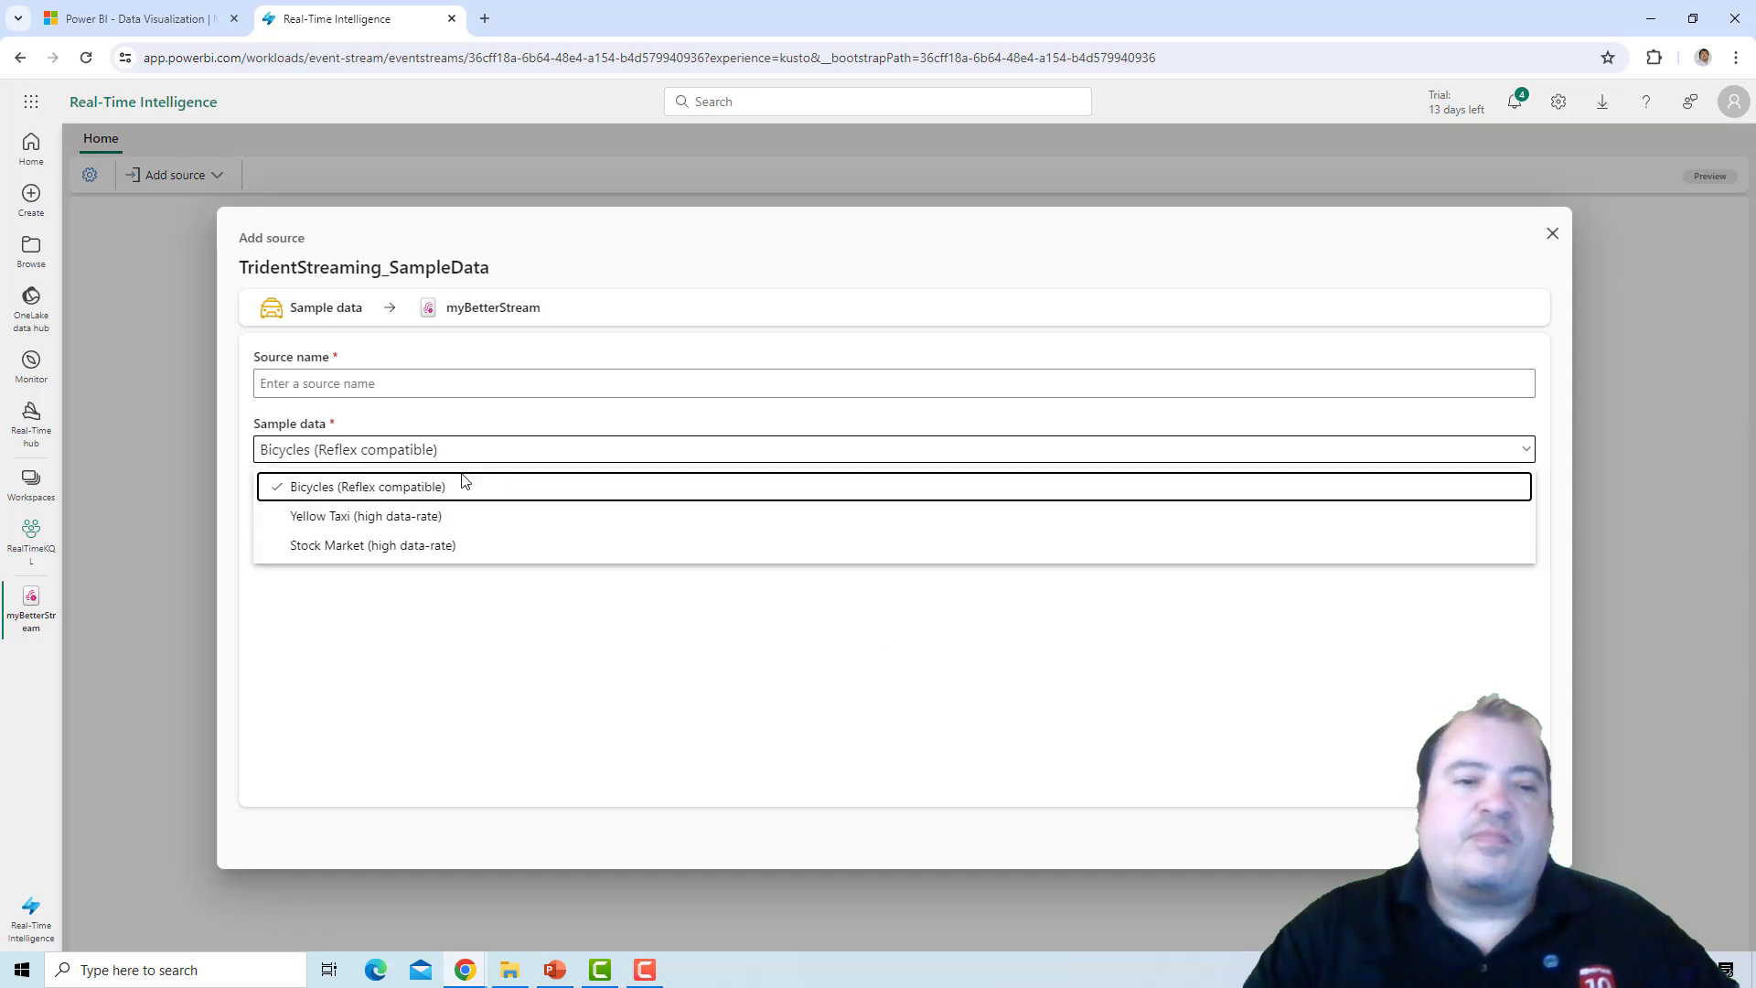
click(435, 520)
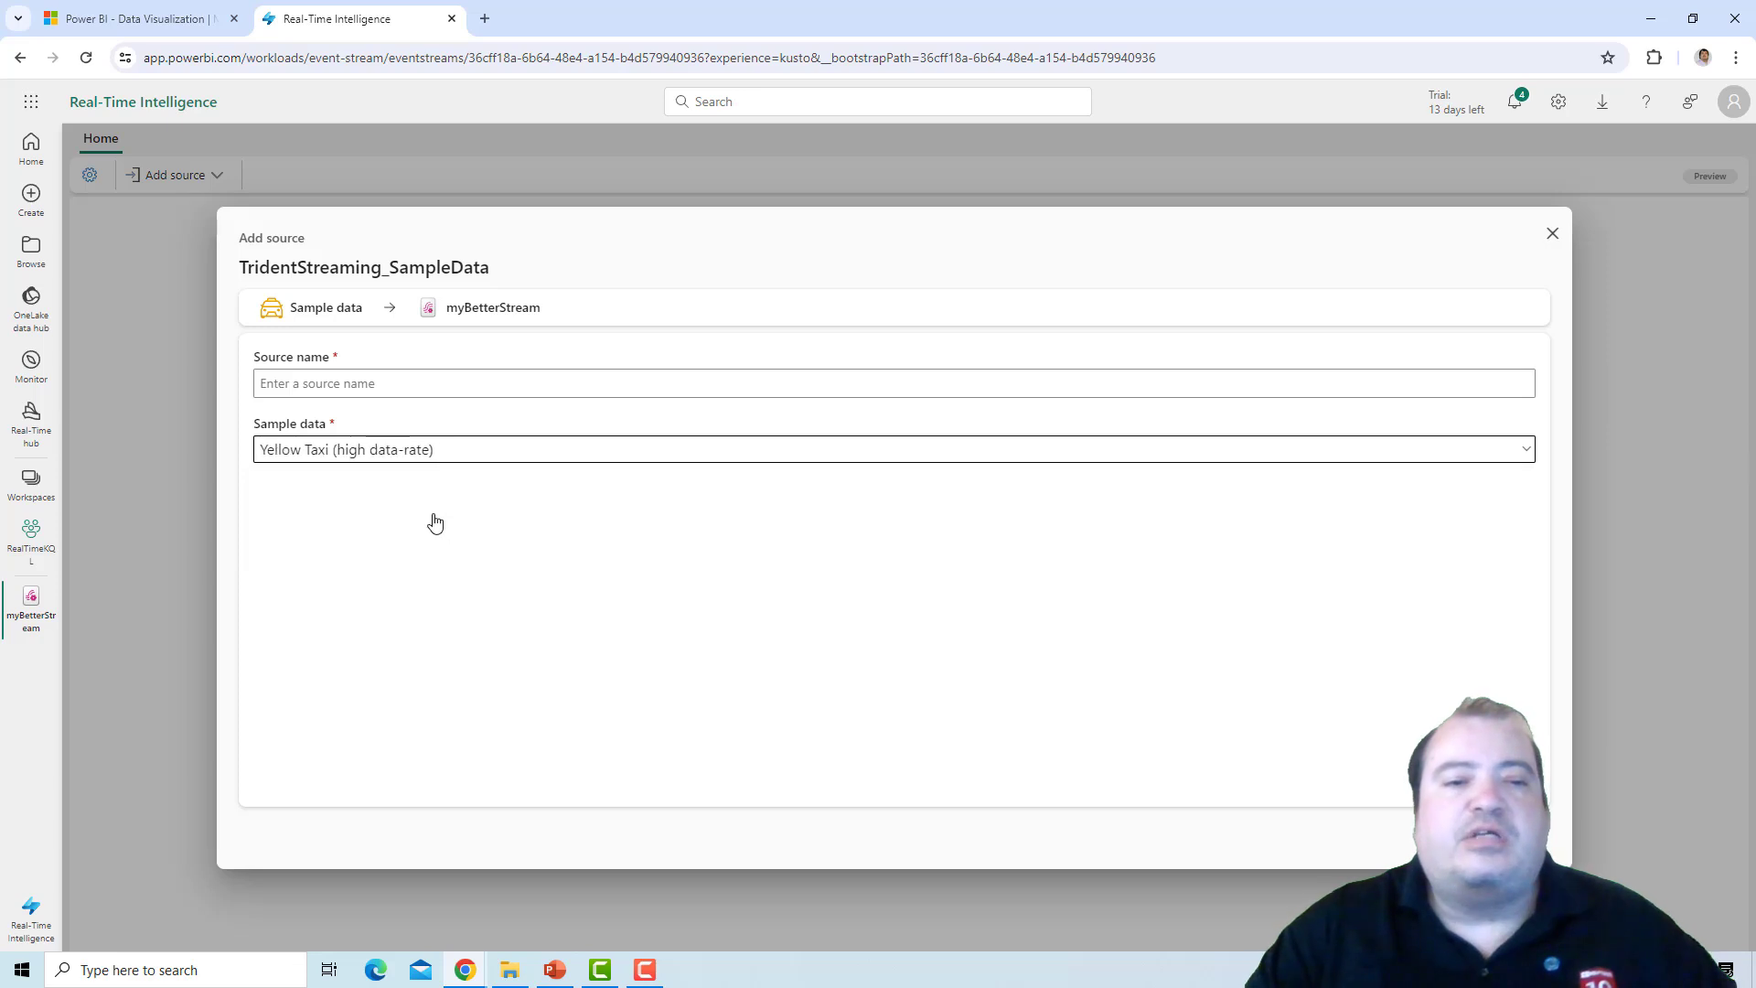
click(498, 389)
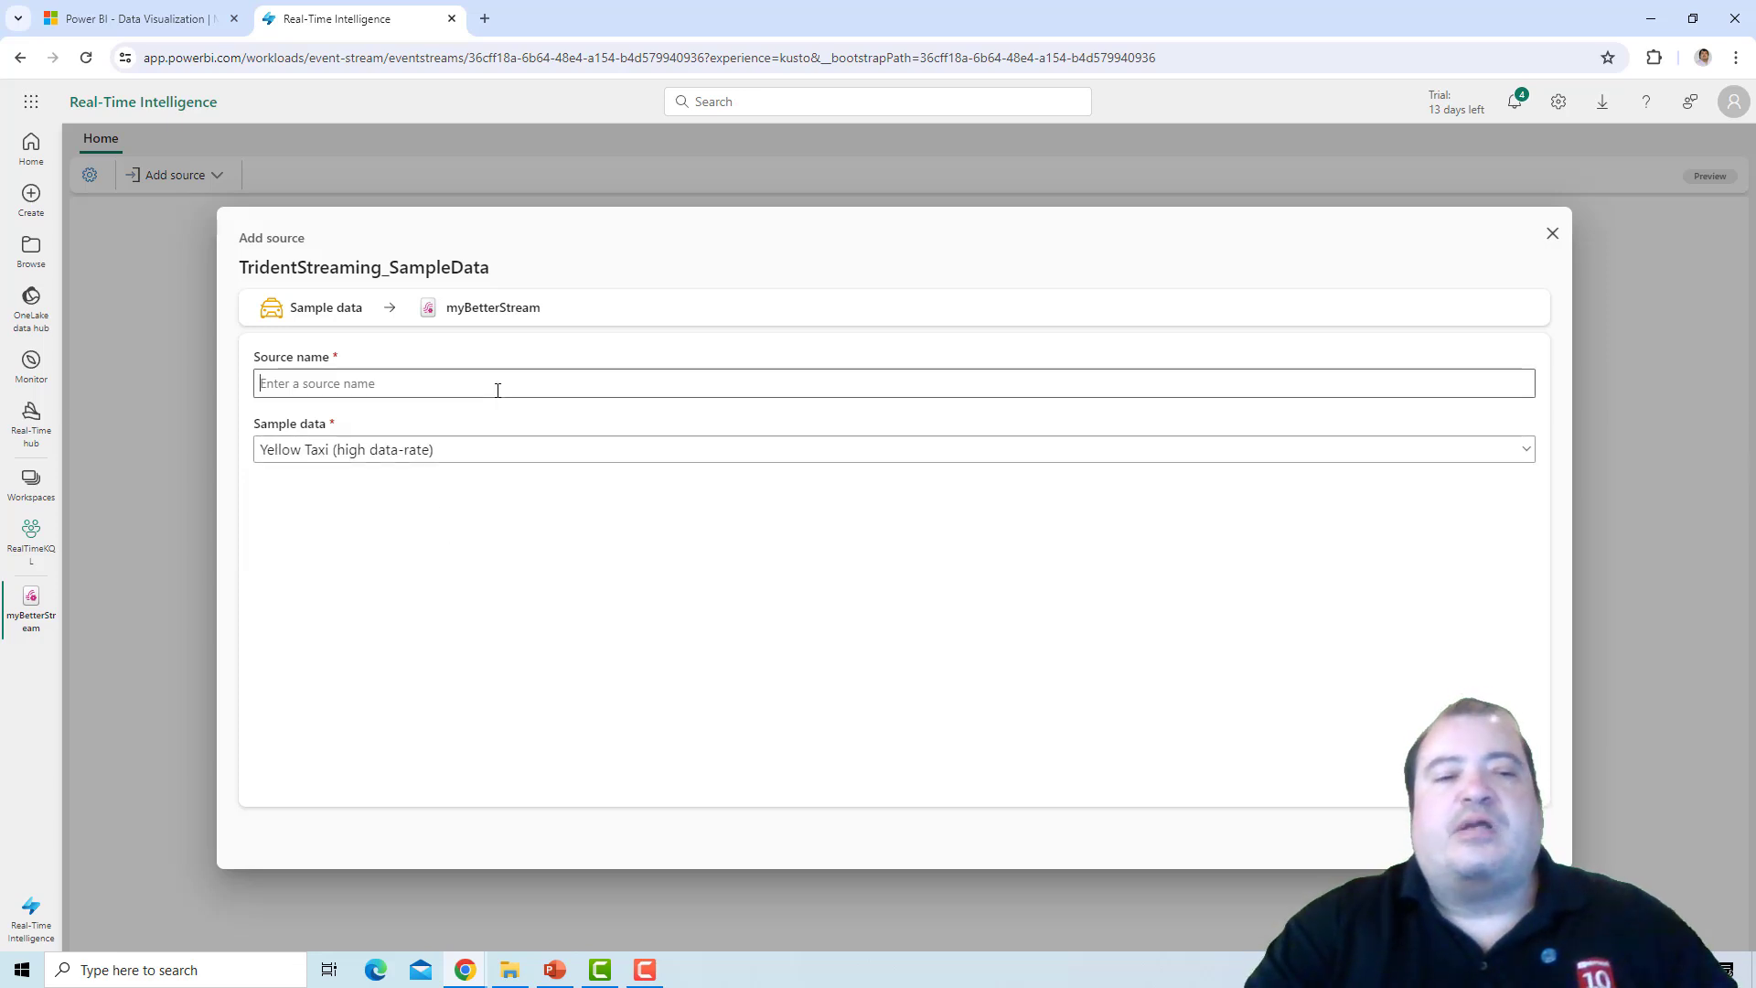
text(ta)
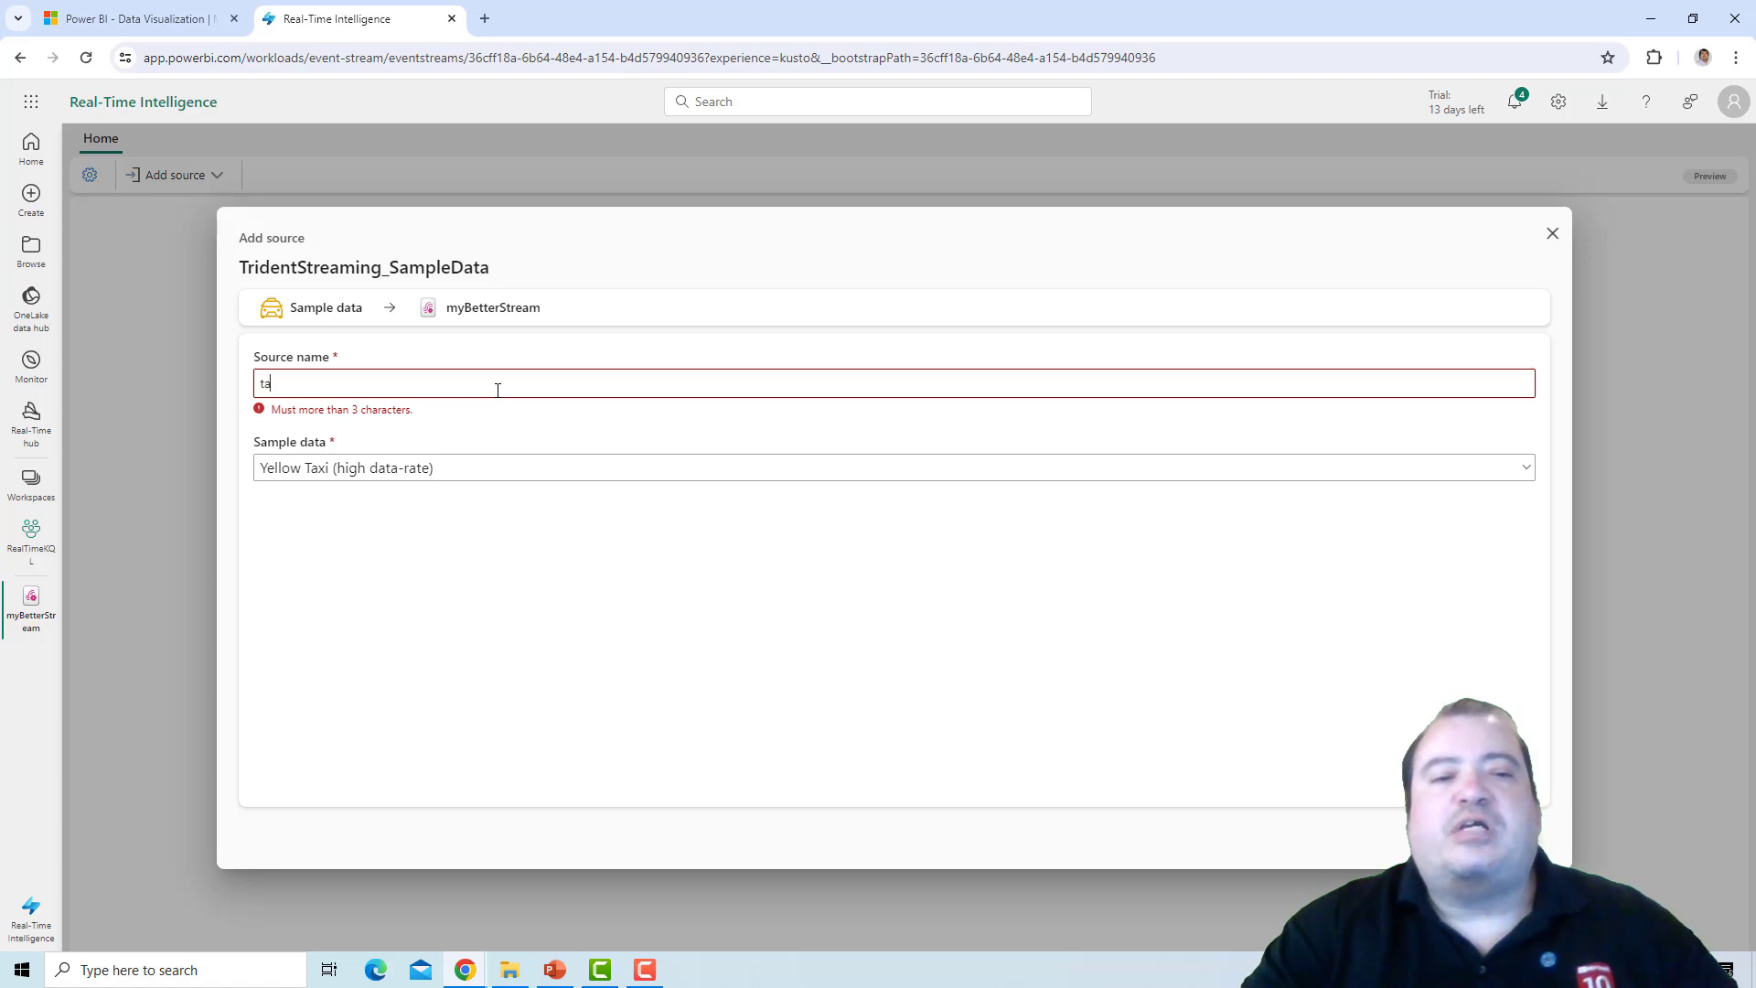
text(xiRides)
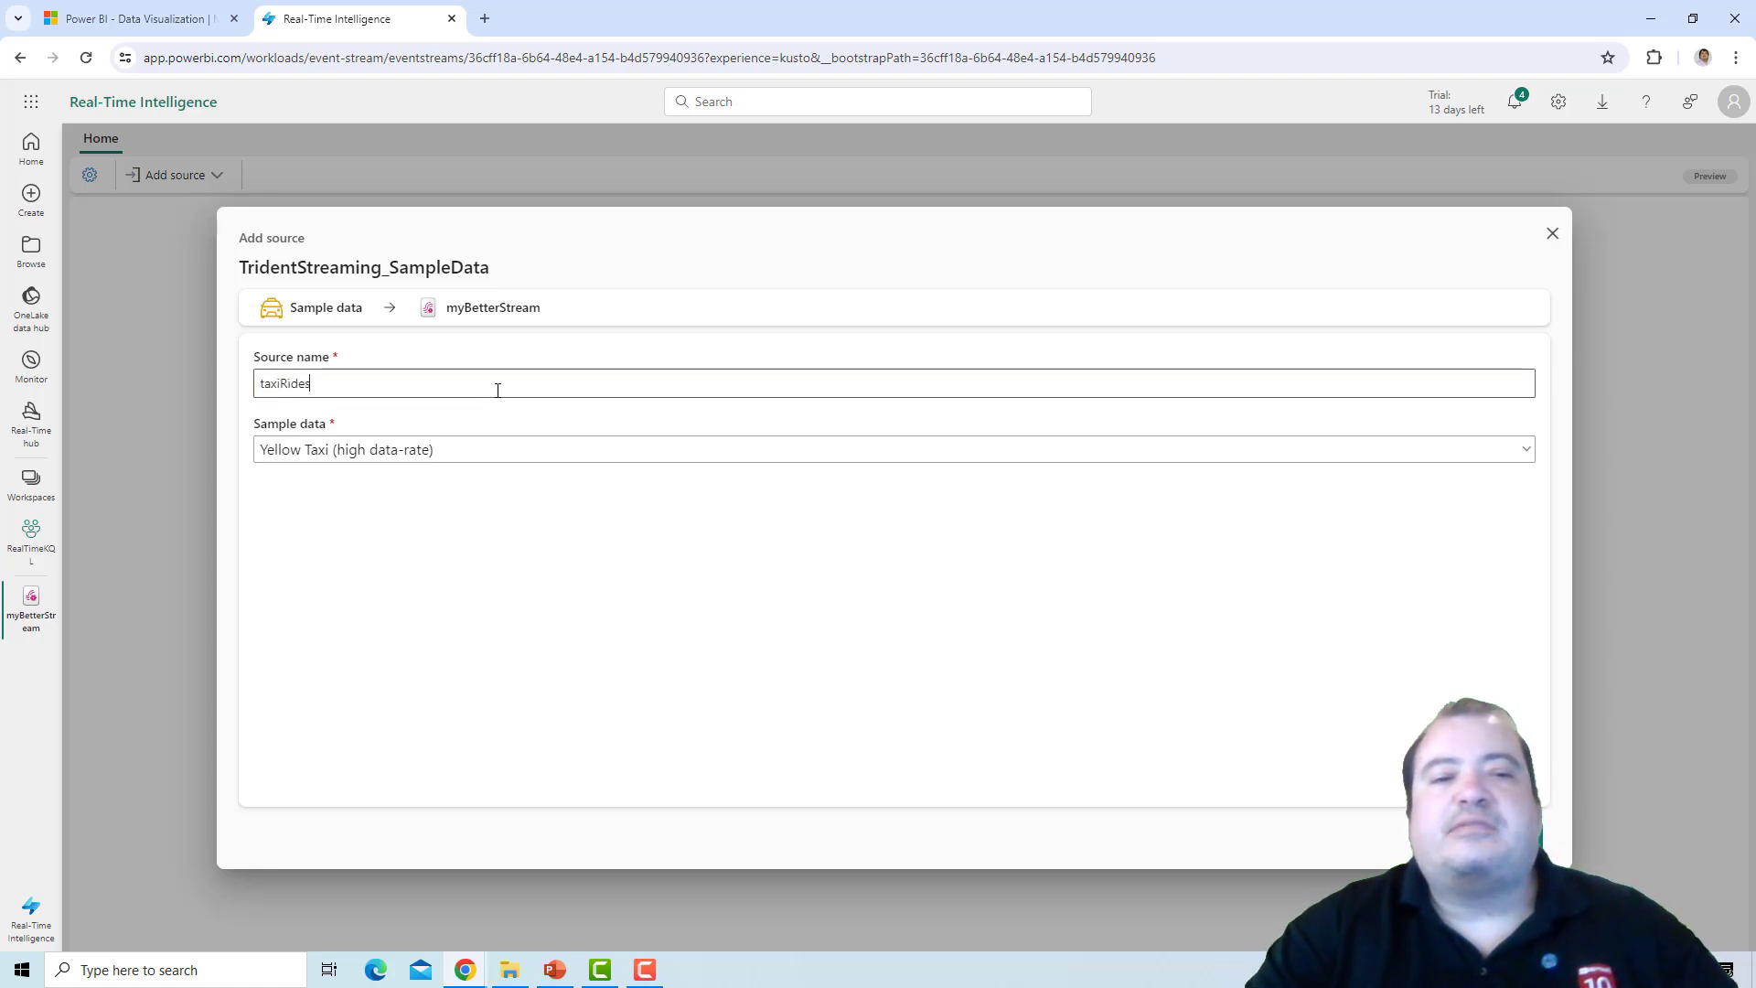
click(1505, 838)
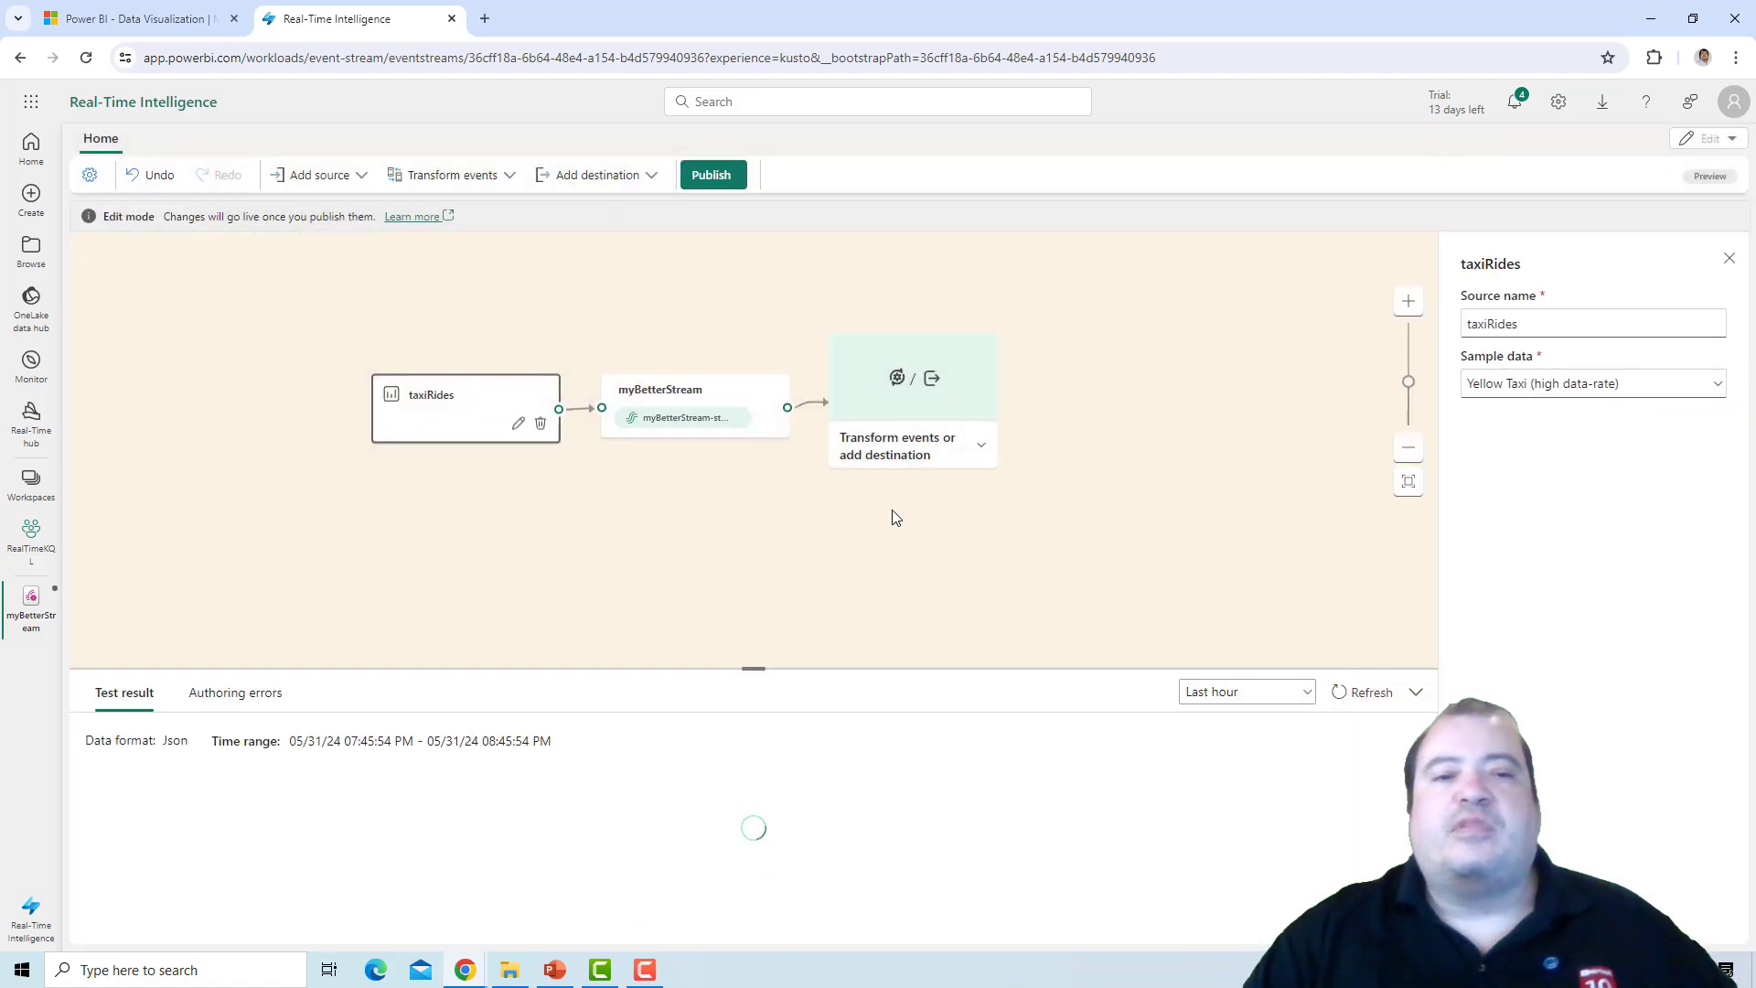
Add a Manage fields transformation after the myBetterStream eventstream node.
drag(489, 387, 344, 387)
click(622, 393)
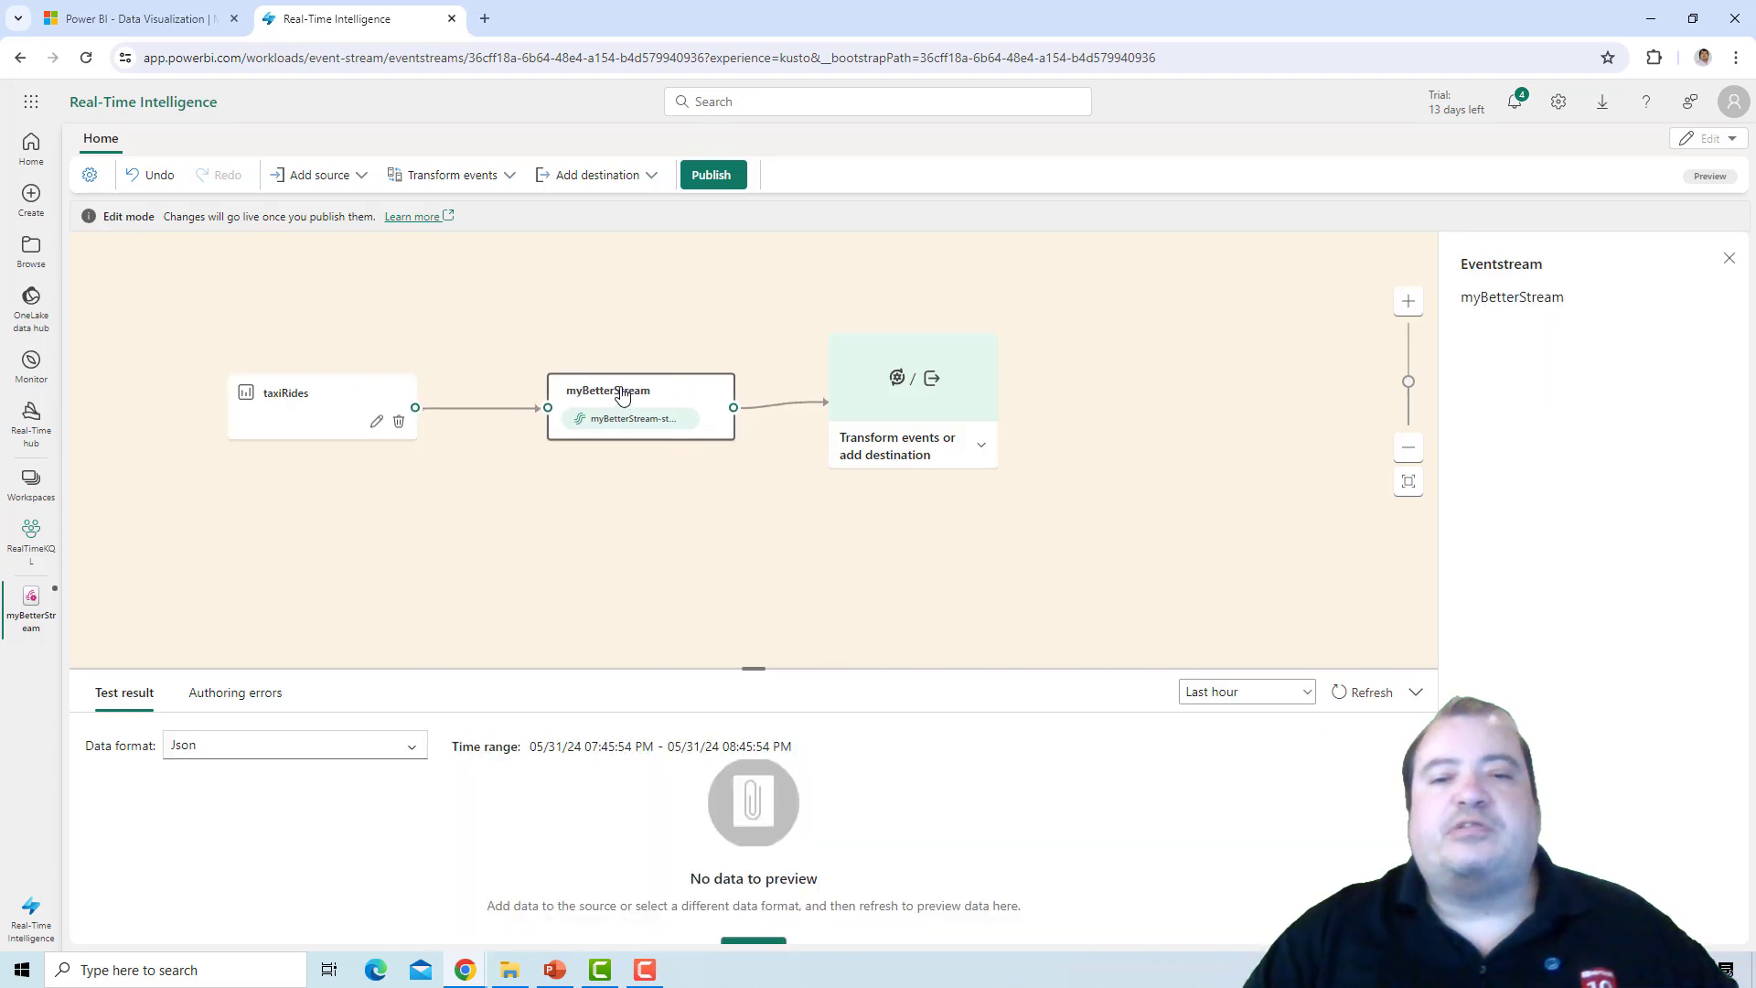
drag(622, 394, 588, 391)
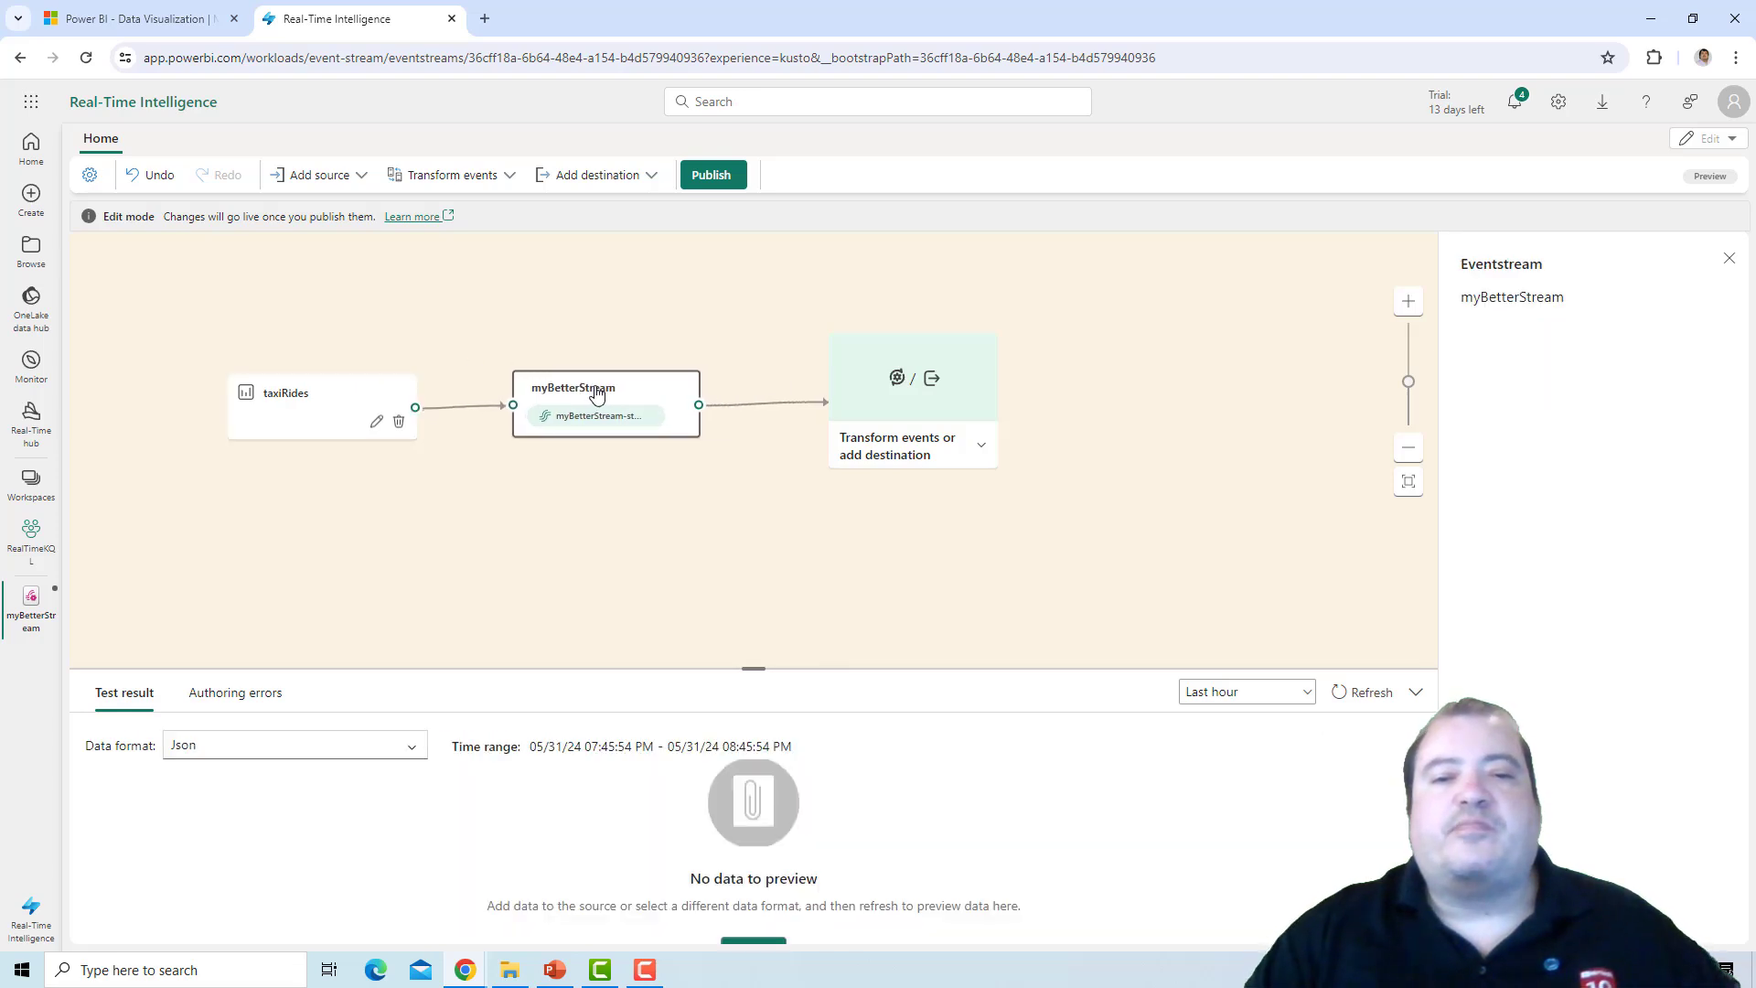
click(980, 447)
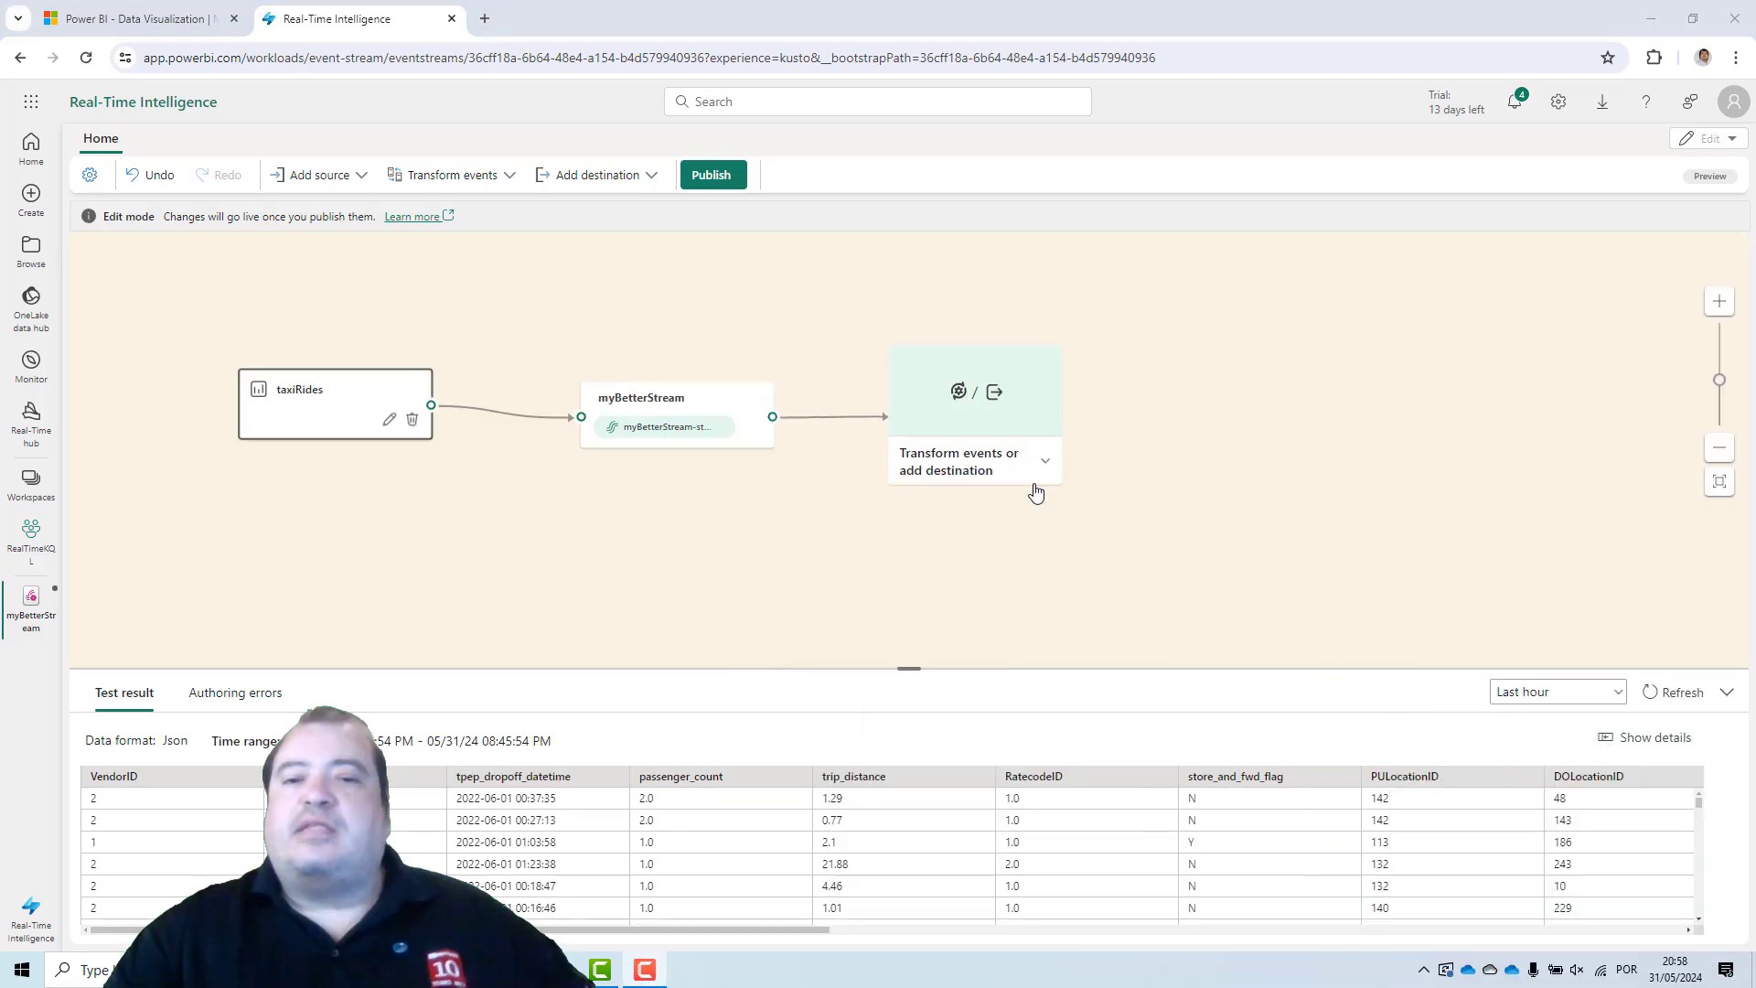
click(1044, 473)
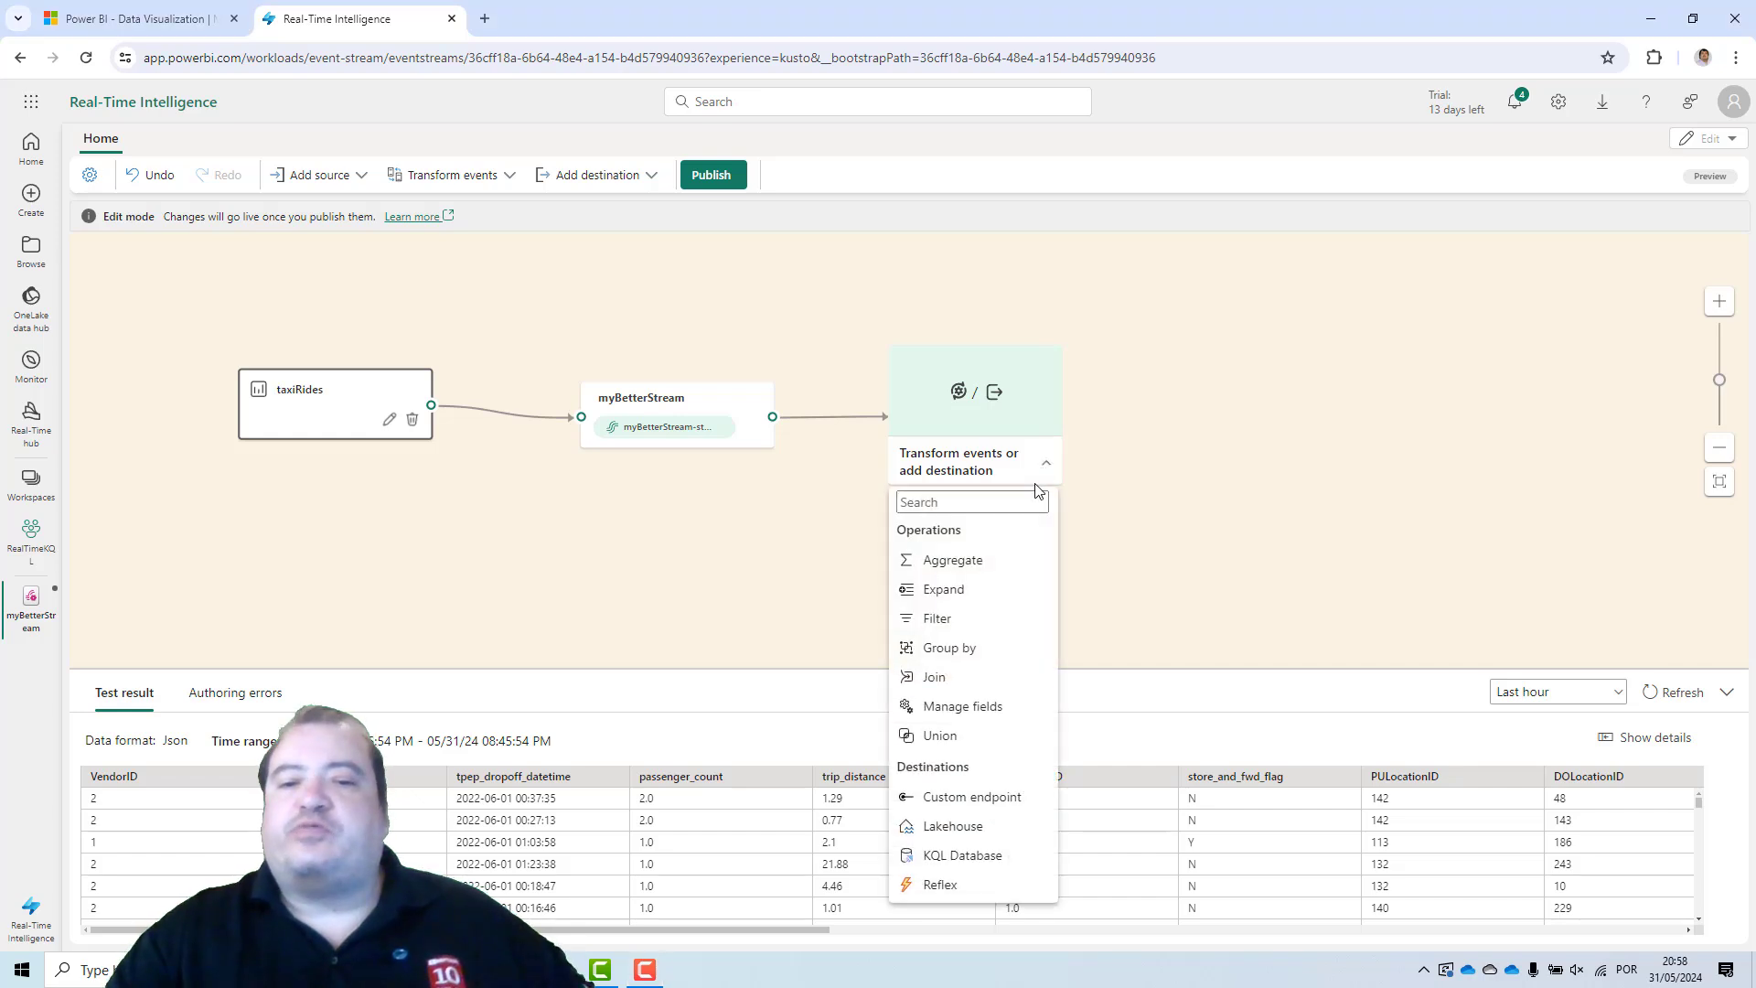
click(993, 704)
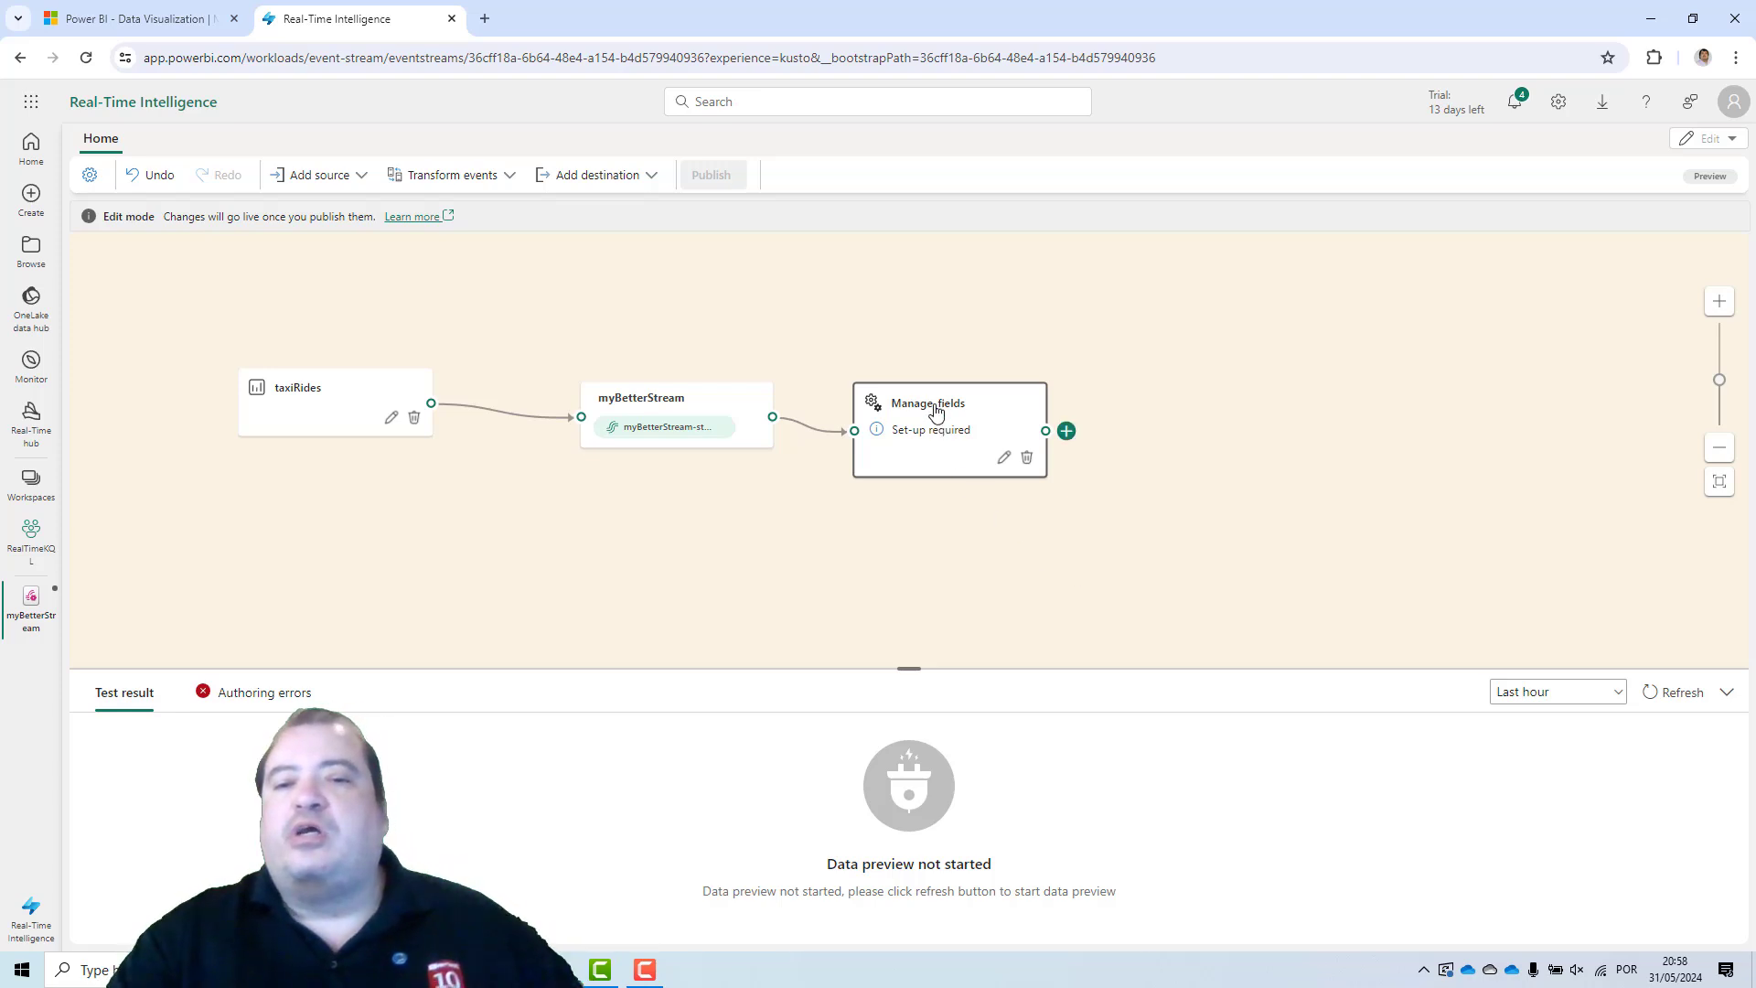
Open the Manage fields operation's settings and rename the operation to PickupFields.
click(1003, 460)
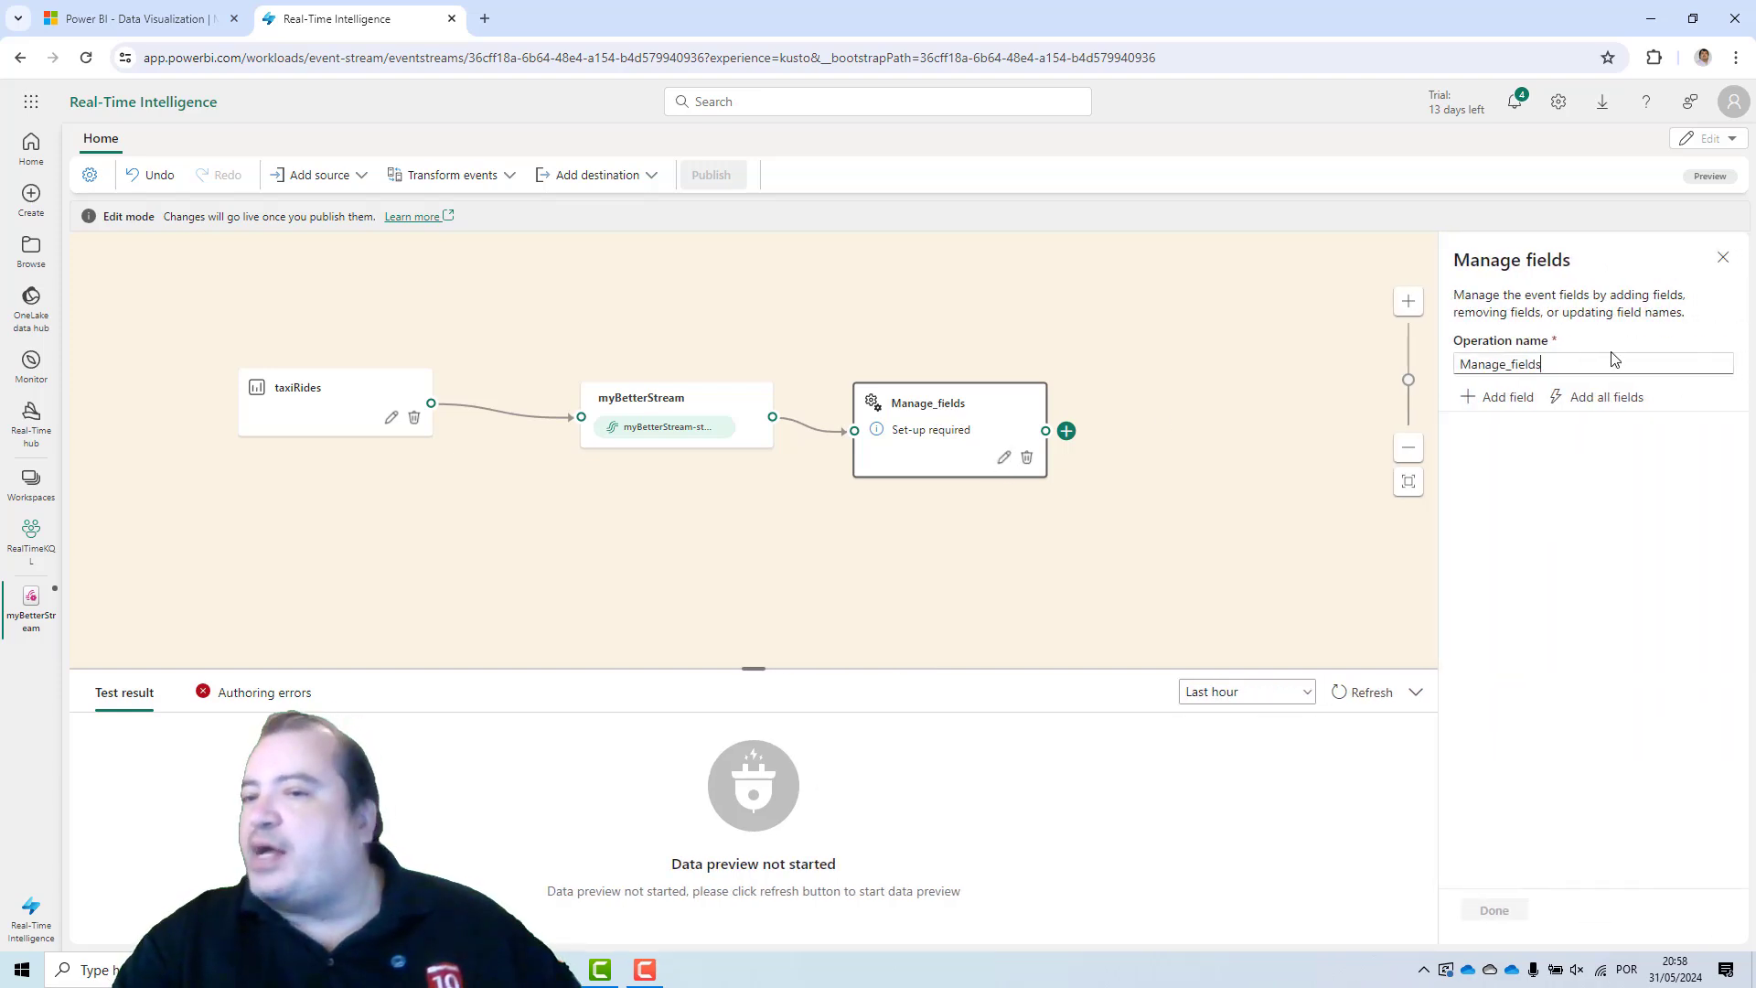
double_click(1509, 363)
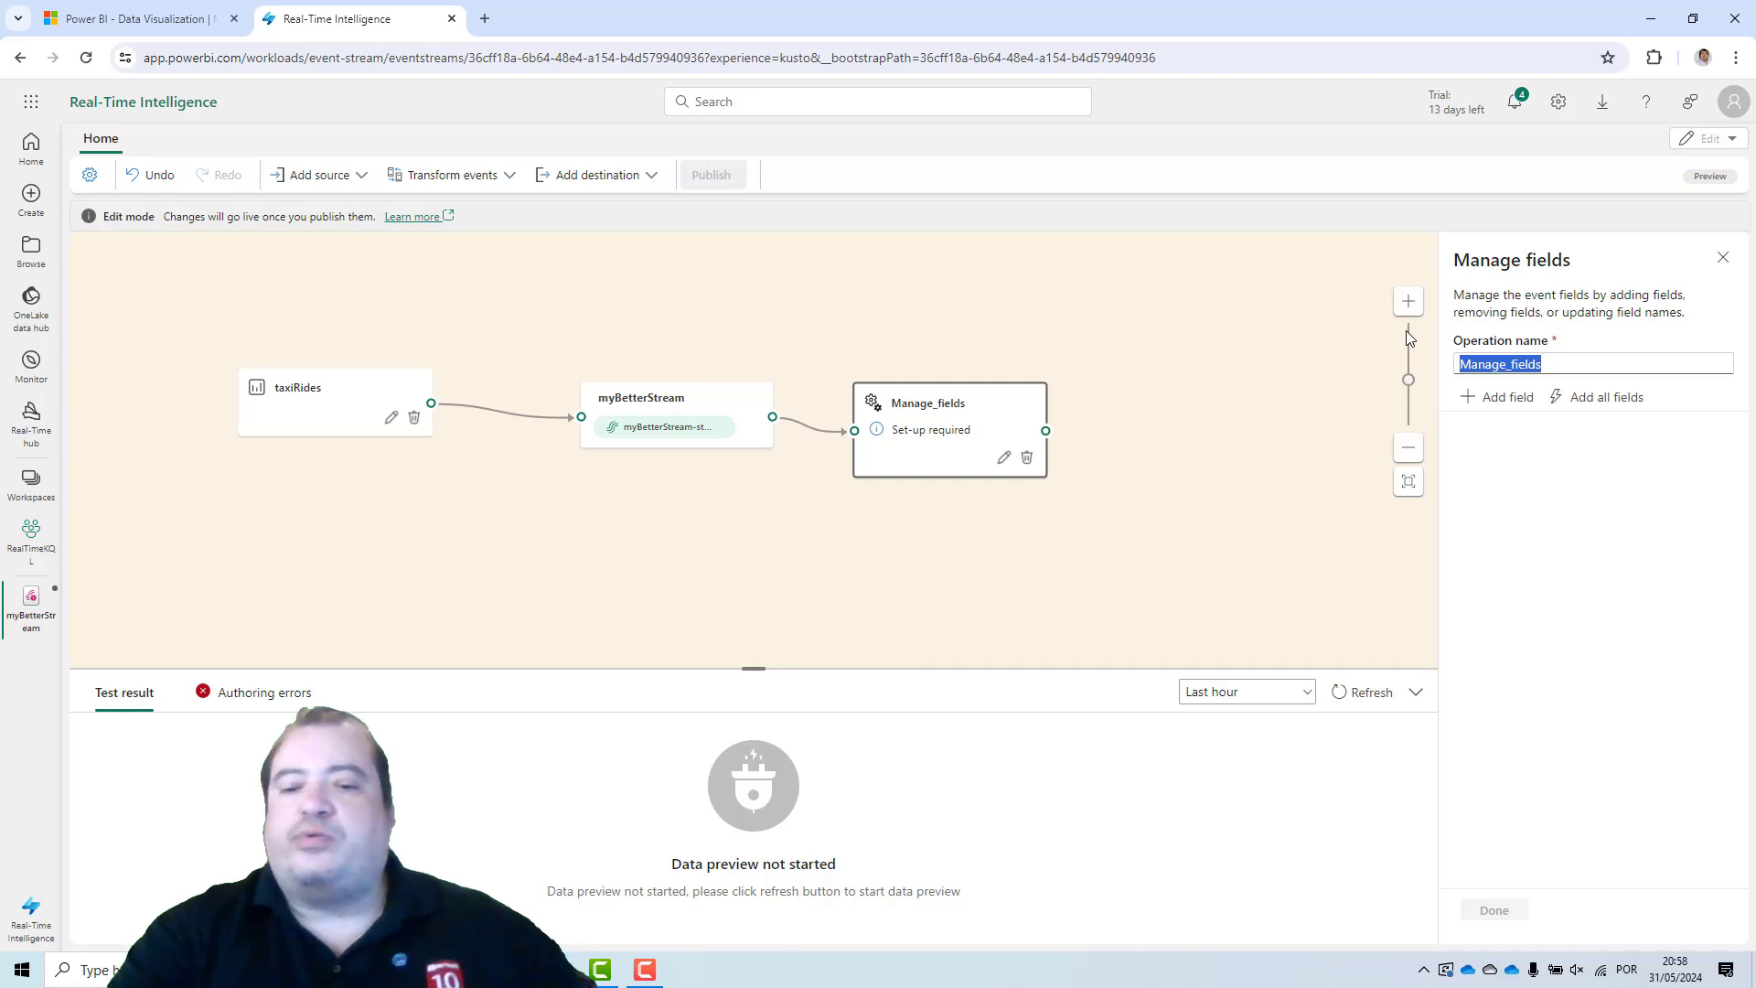
text(PickupFi)
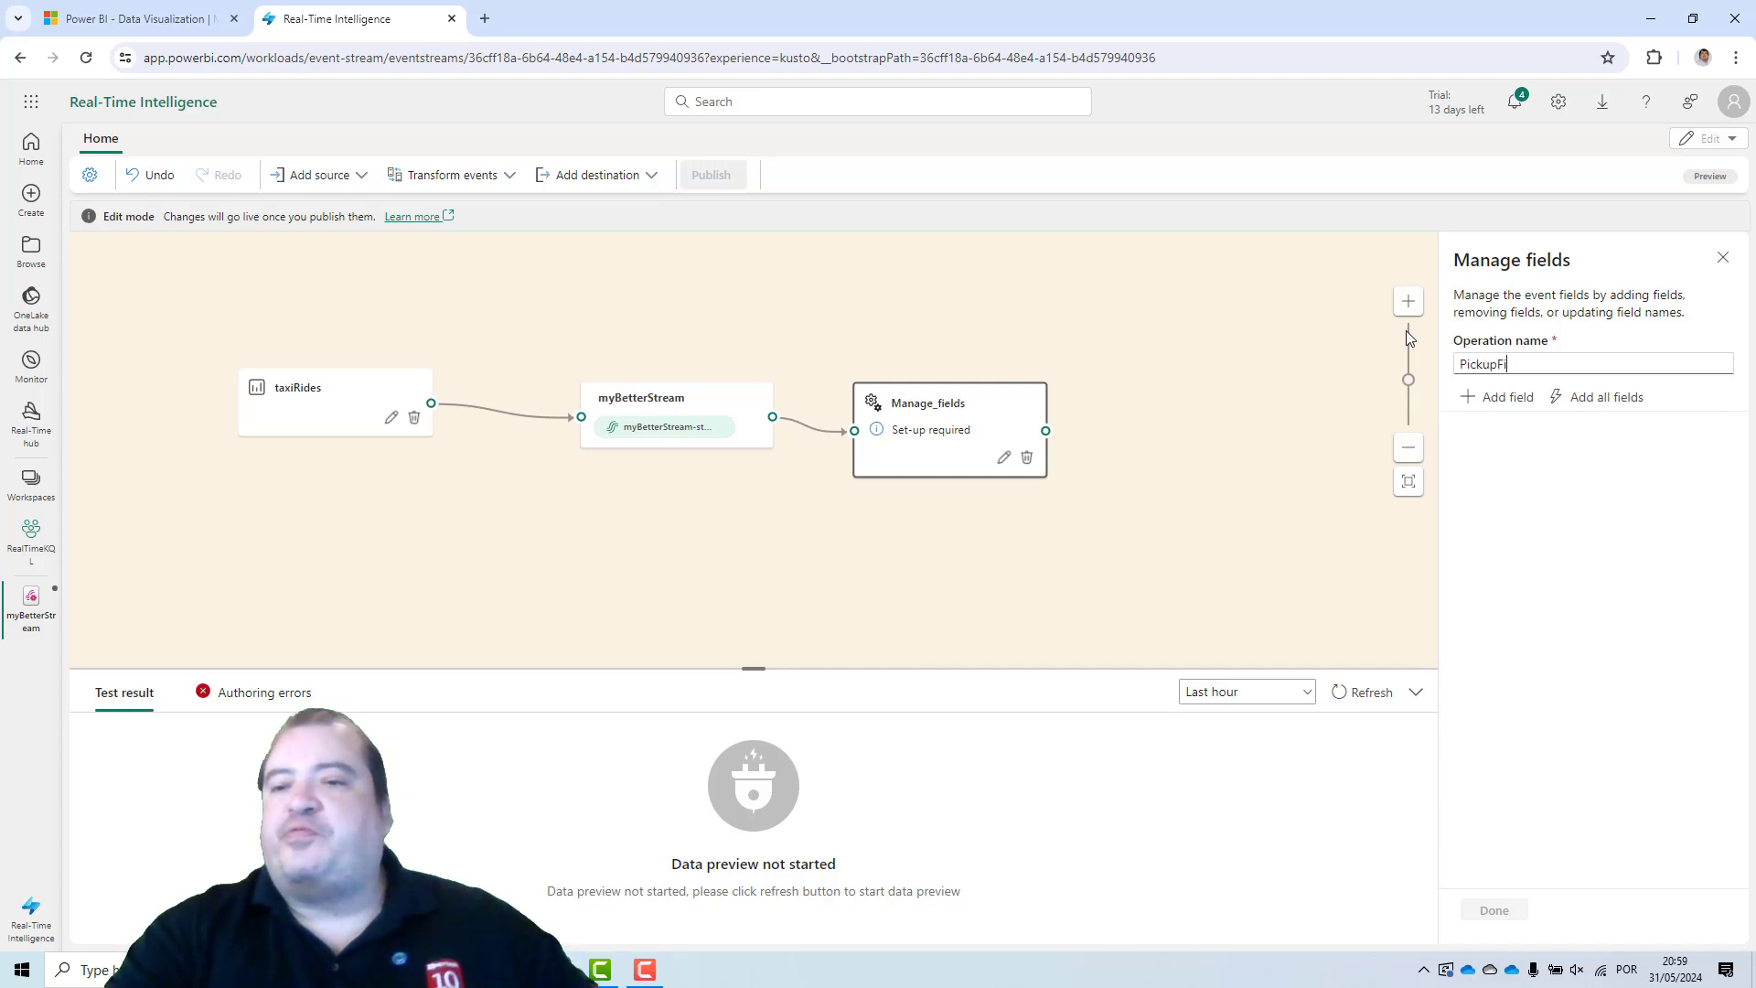
text(elds)
Add the PULocationID and total_amount fields from the imported schema to the PickupFields operation.
click(1496, 397)
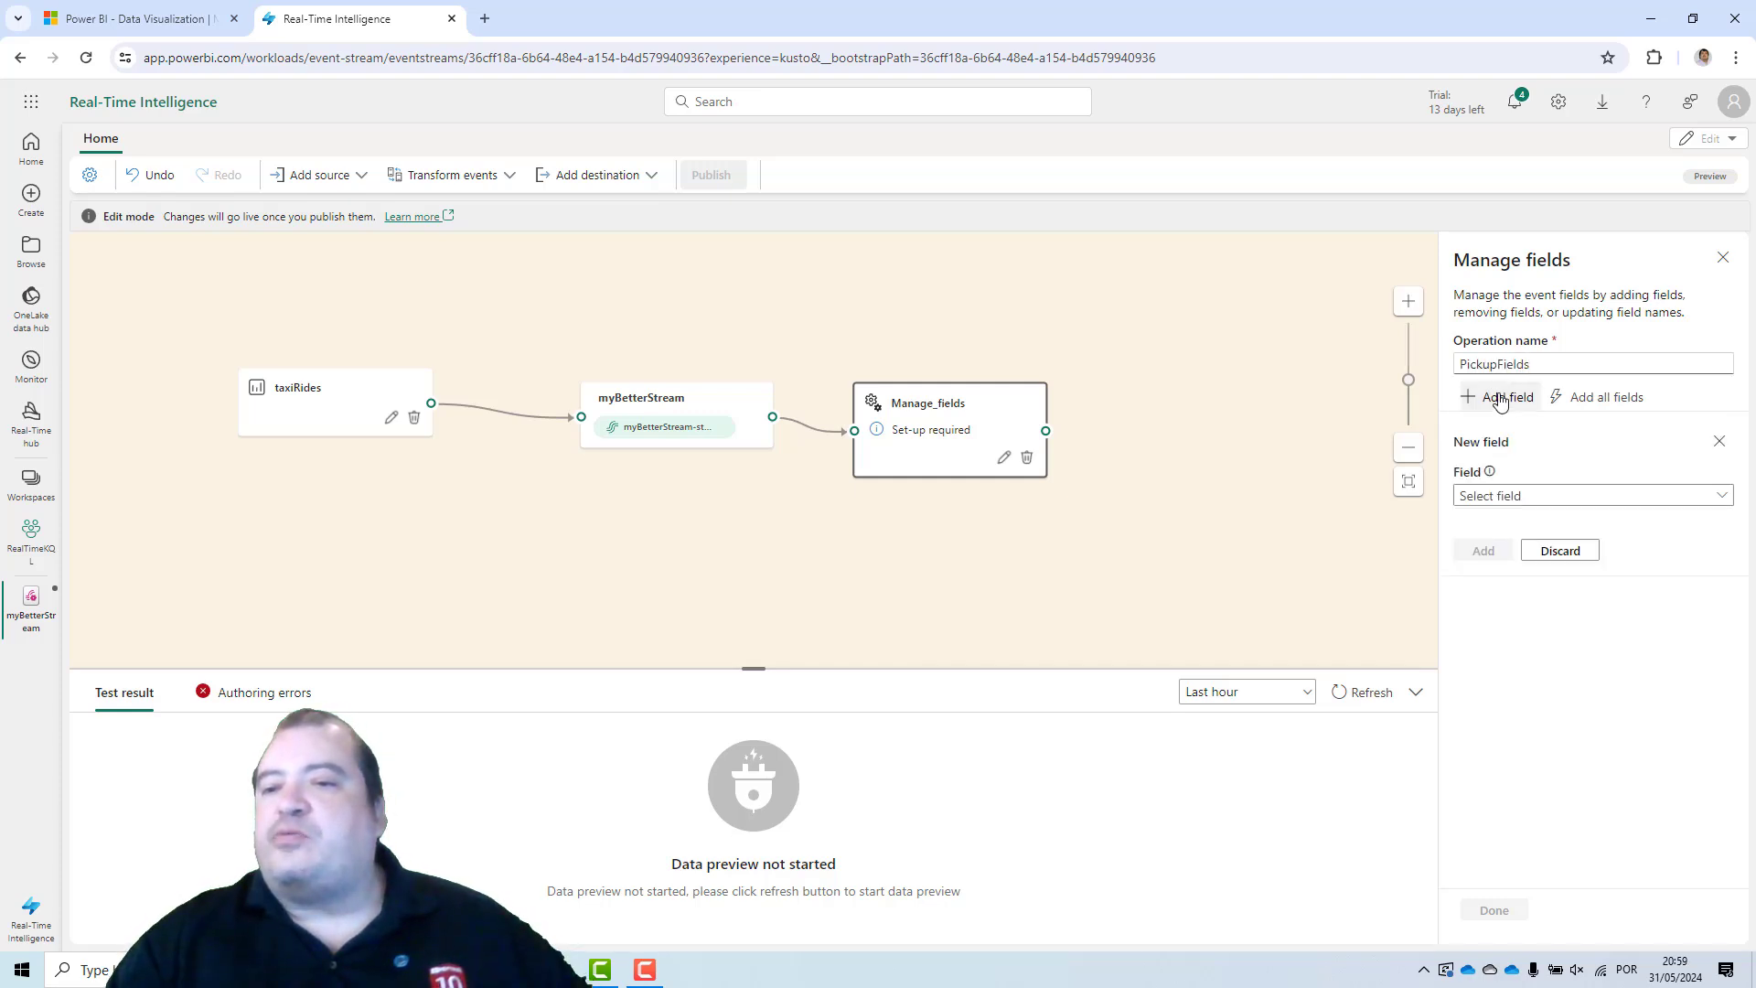
click(1680, 496)
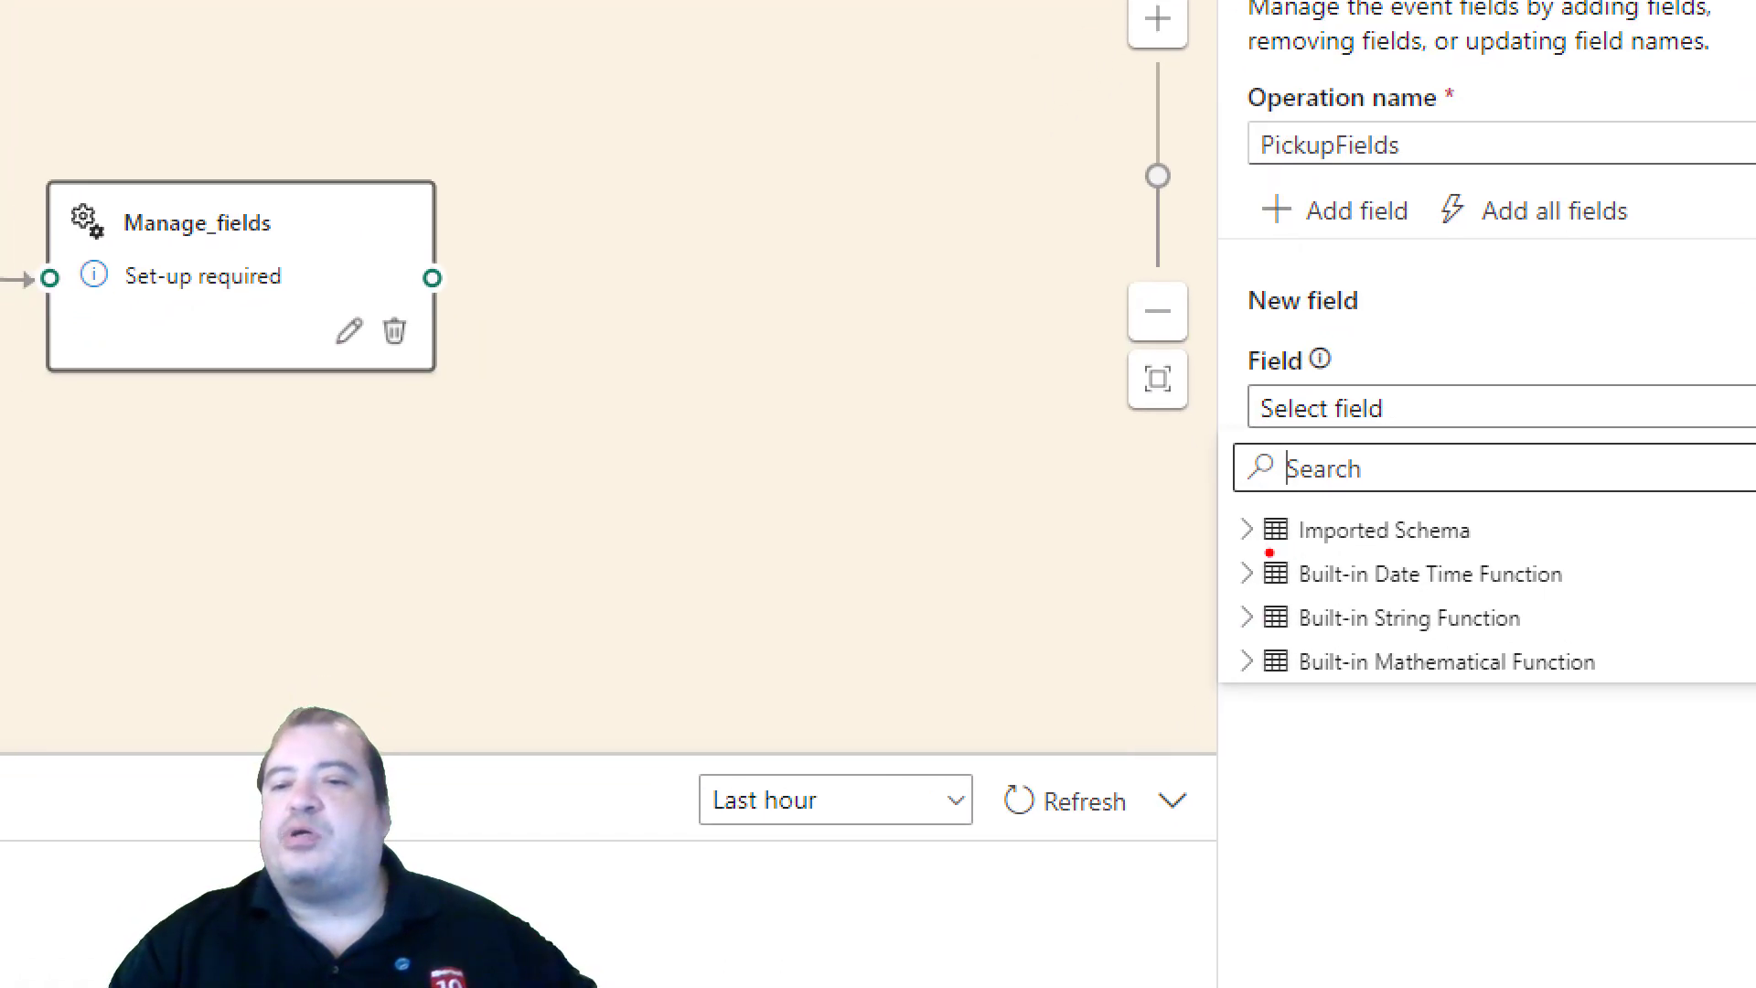
drag(1246, 553, 1548, 544)
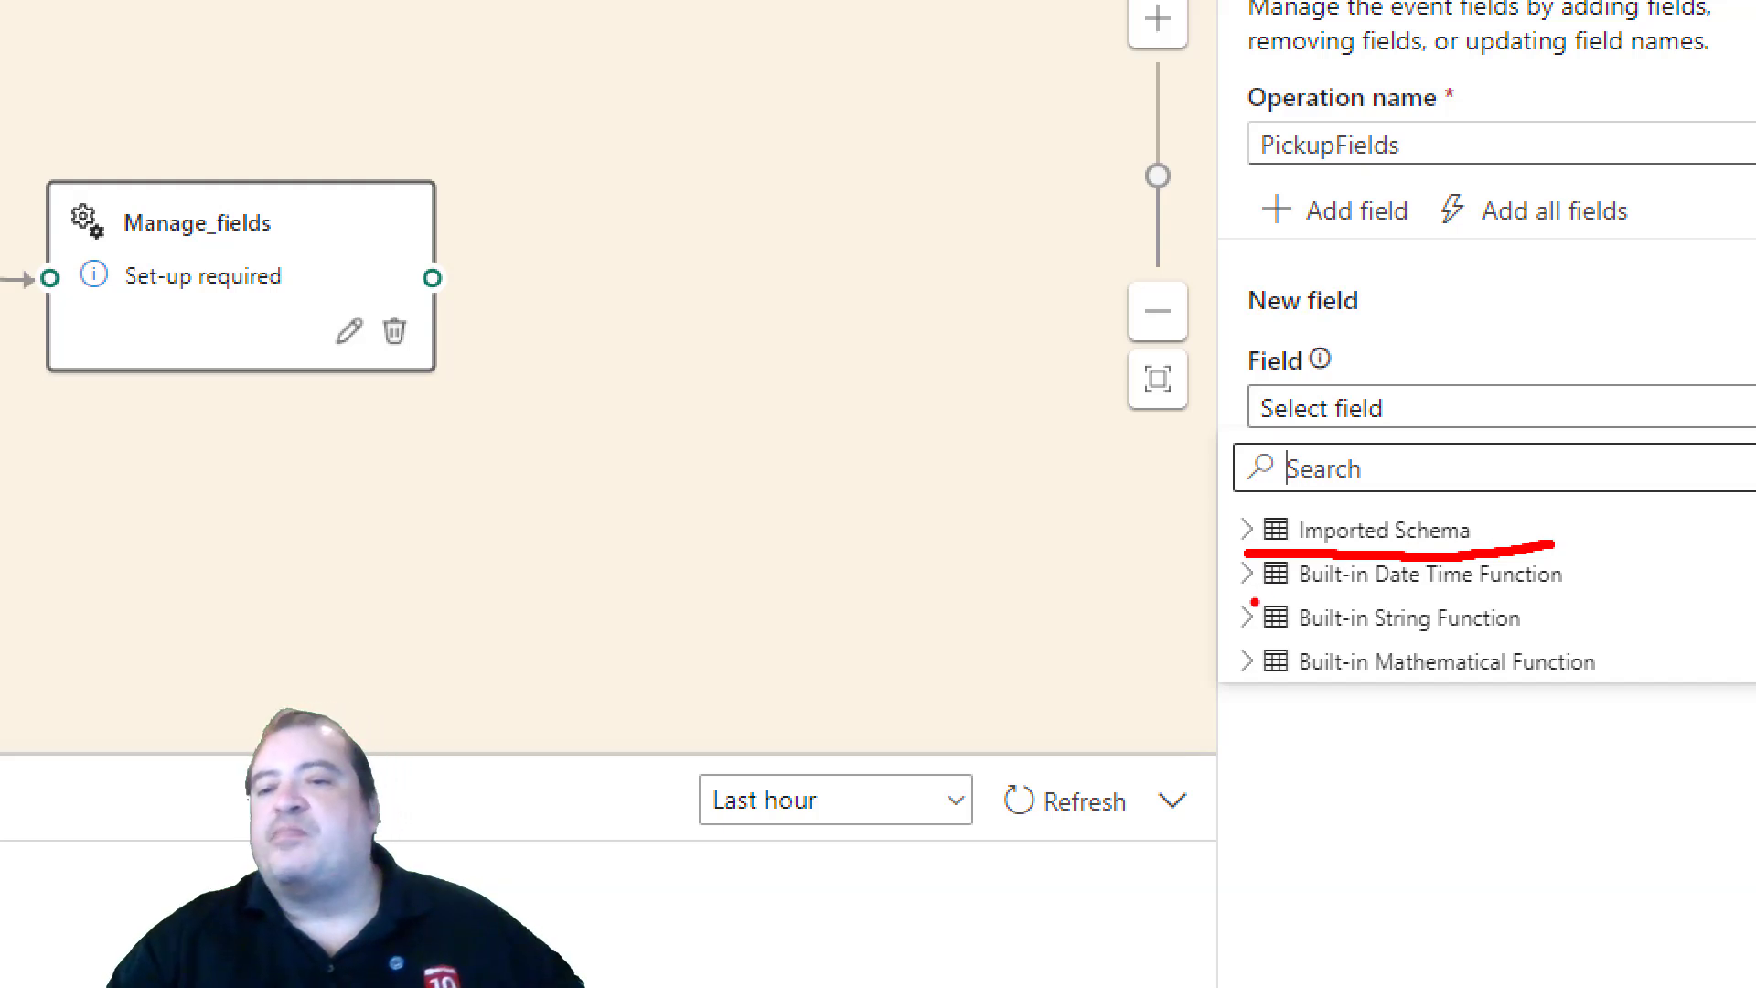
drag(1247, 603, 1548, 592)
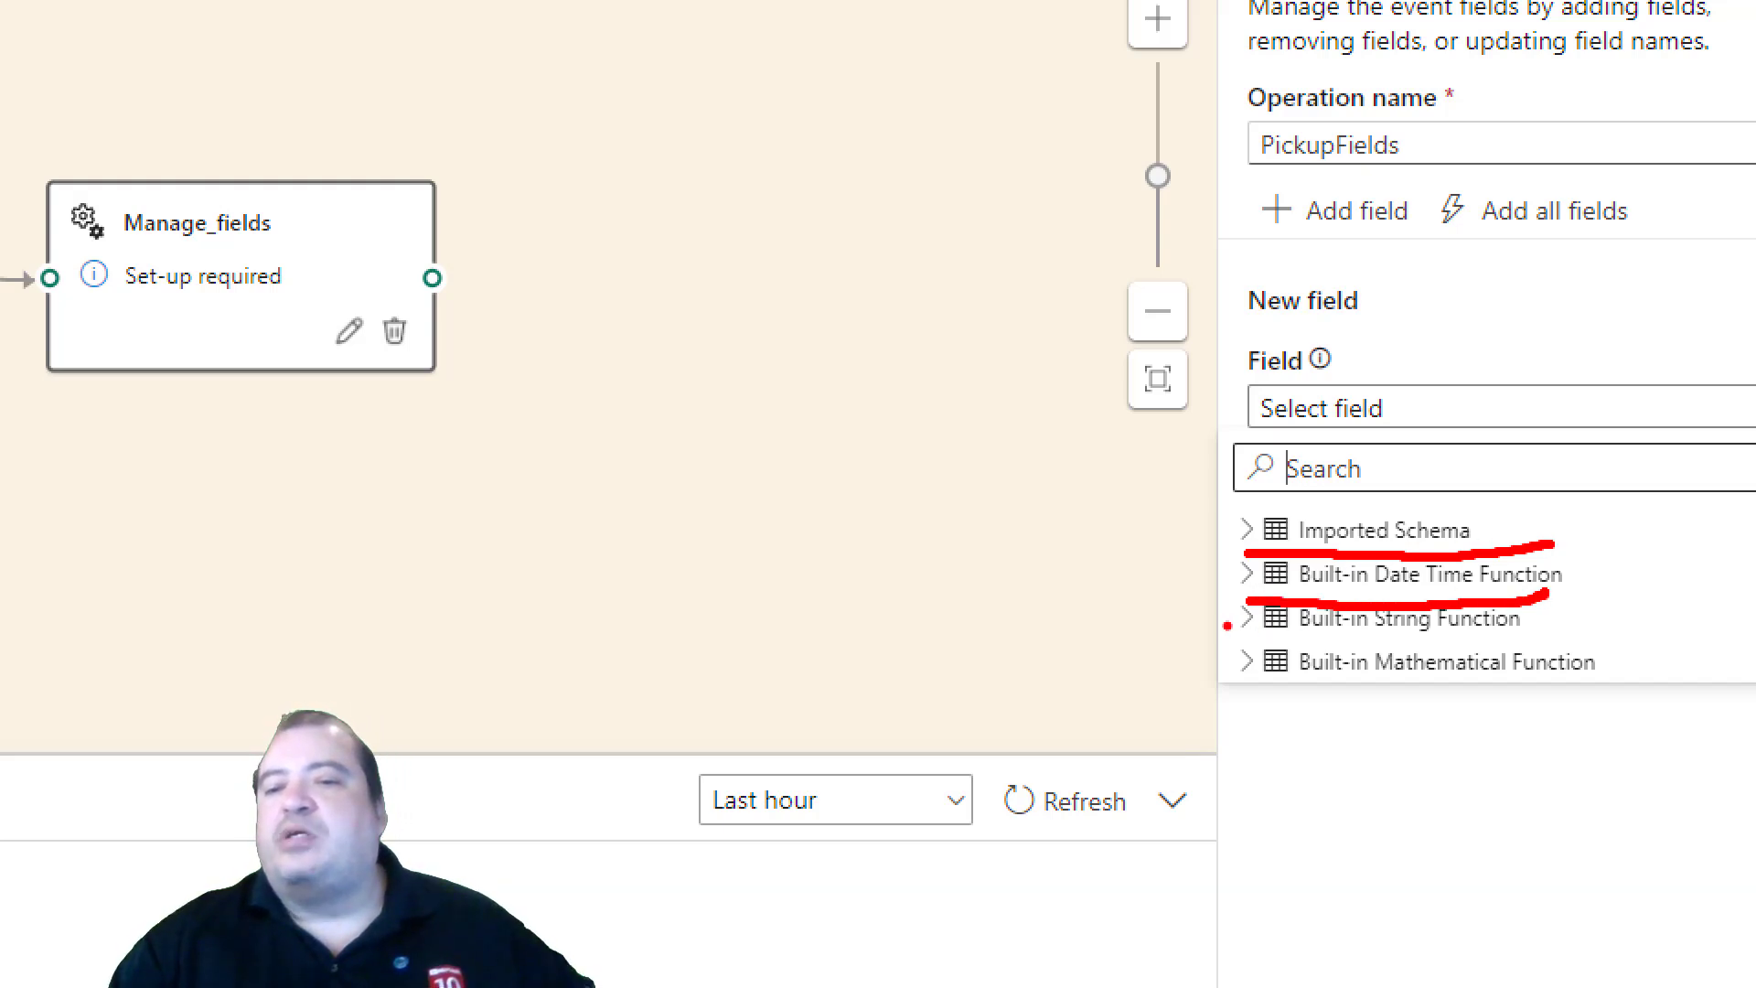
mouse_move(1229, 629)
mouse_down()
mouse_move(1434, 678)
mouse_move(1535, 681)
mouse_up()
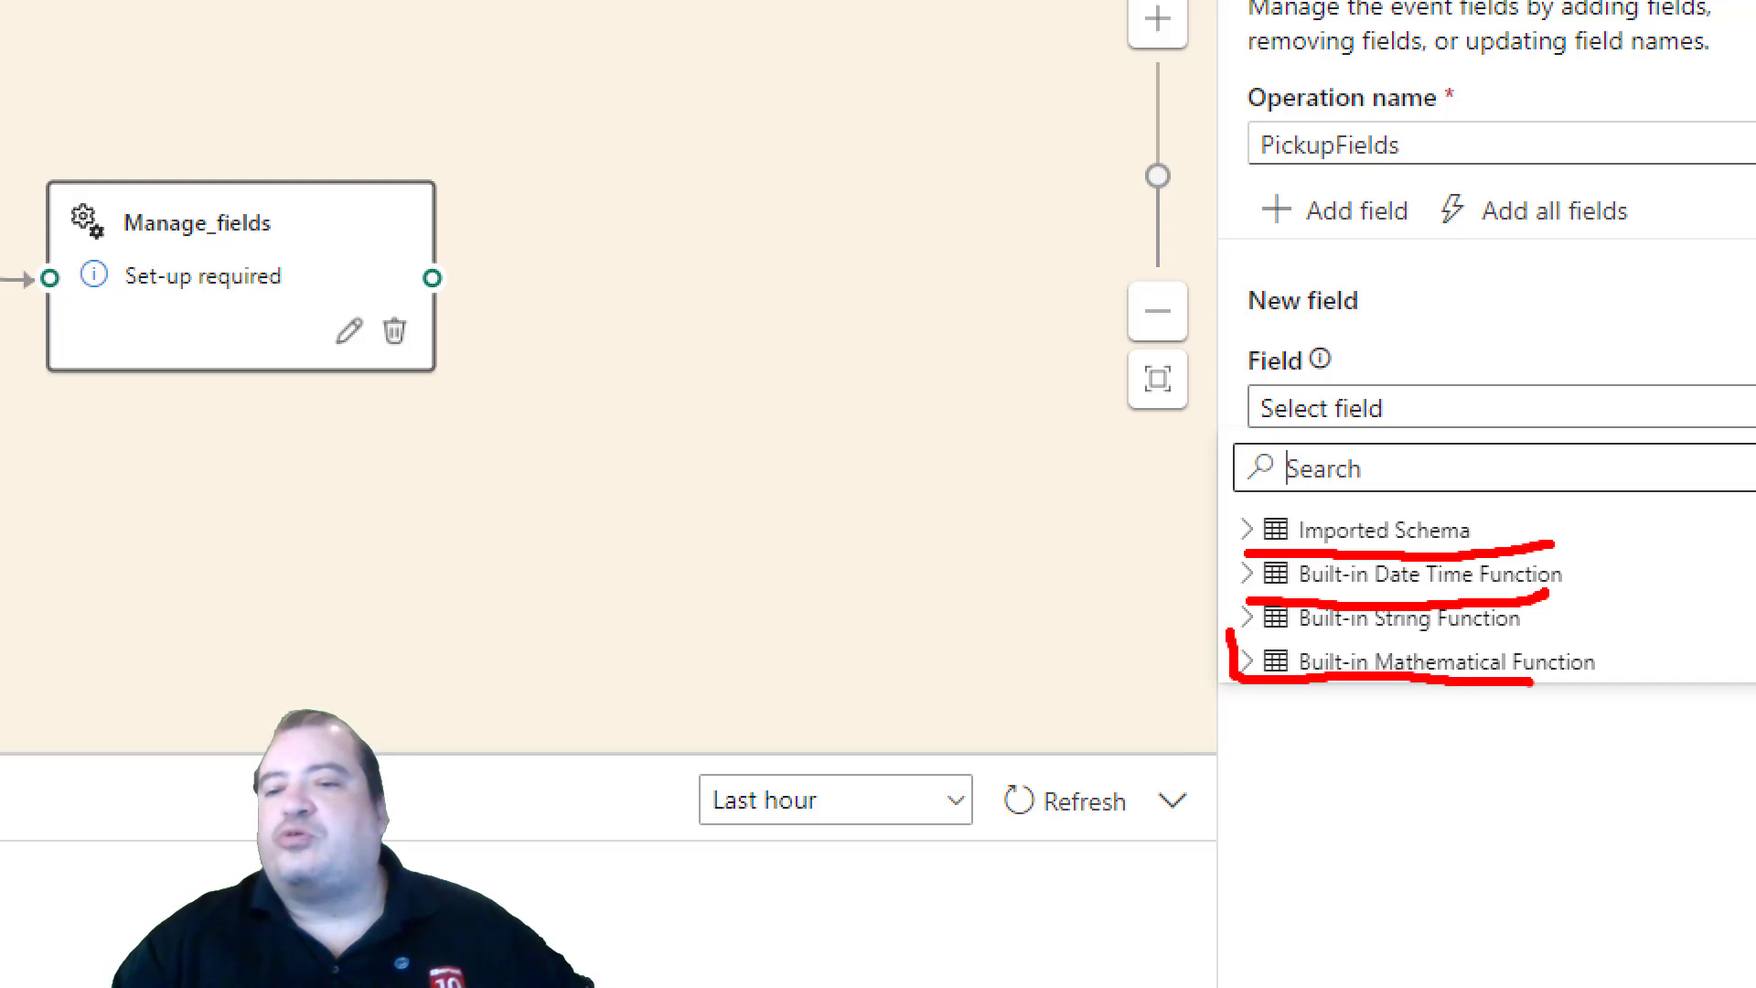
key(Escape)
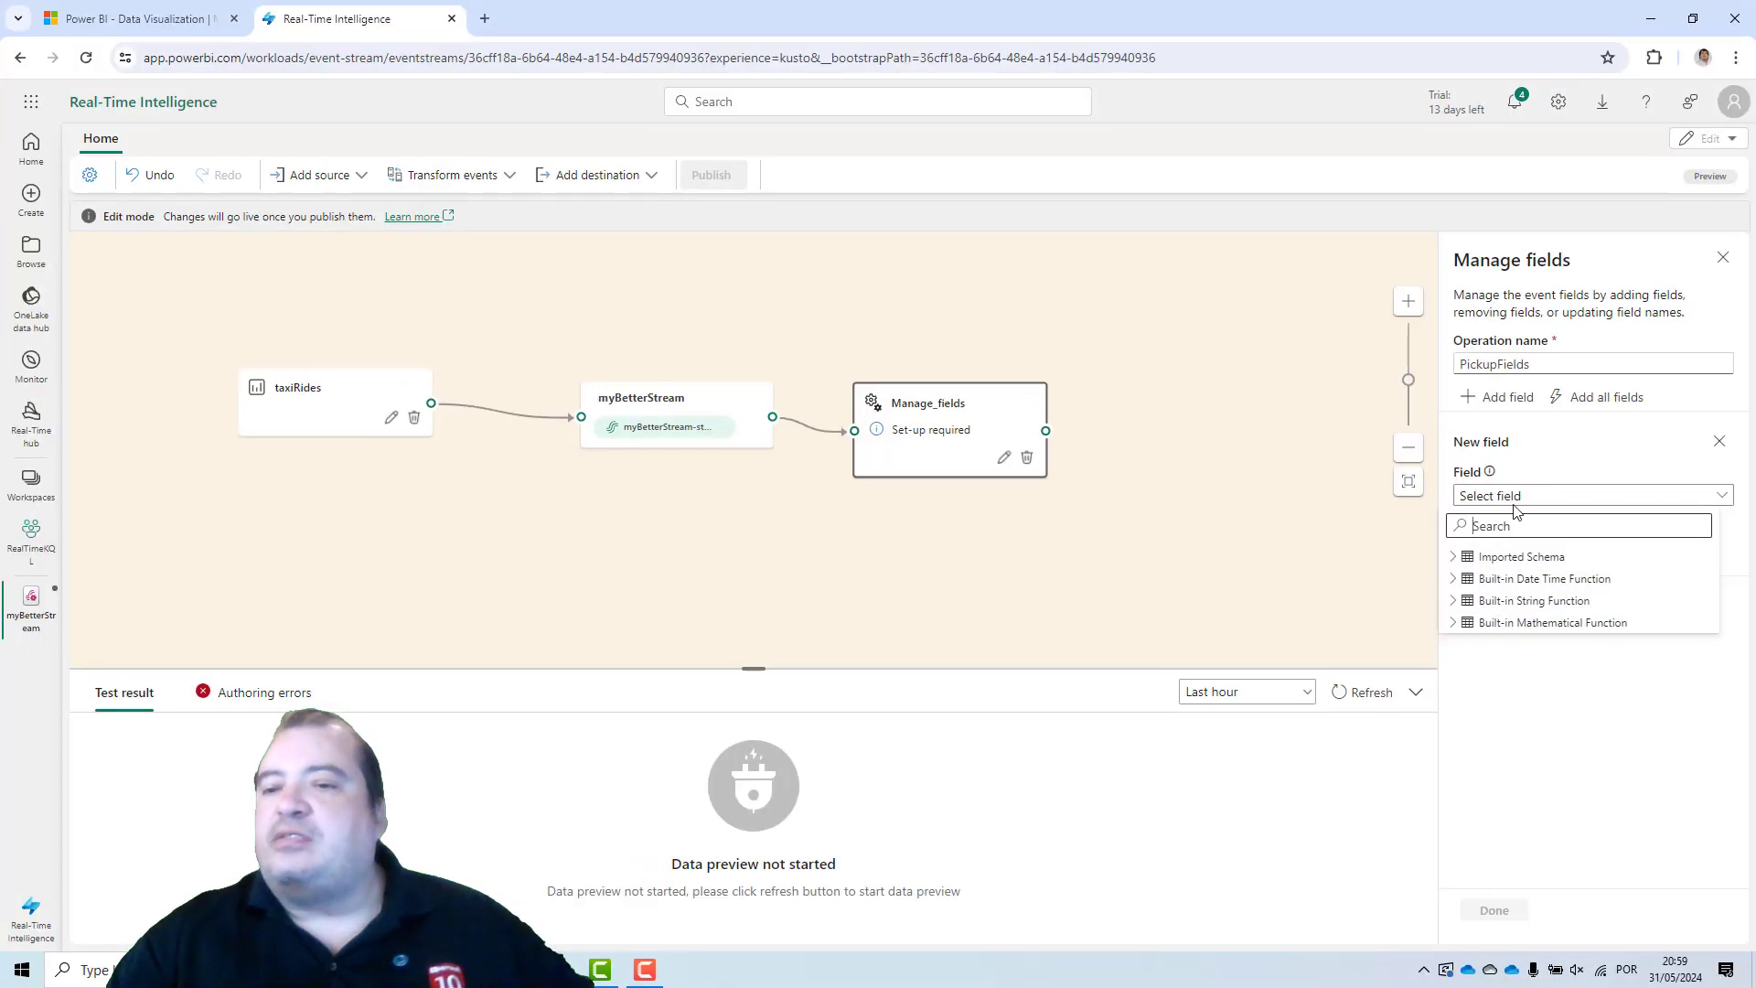
click(1462, 558)
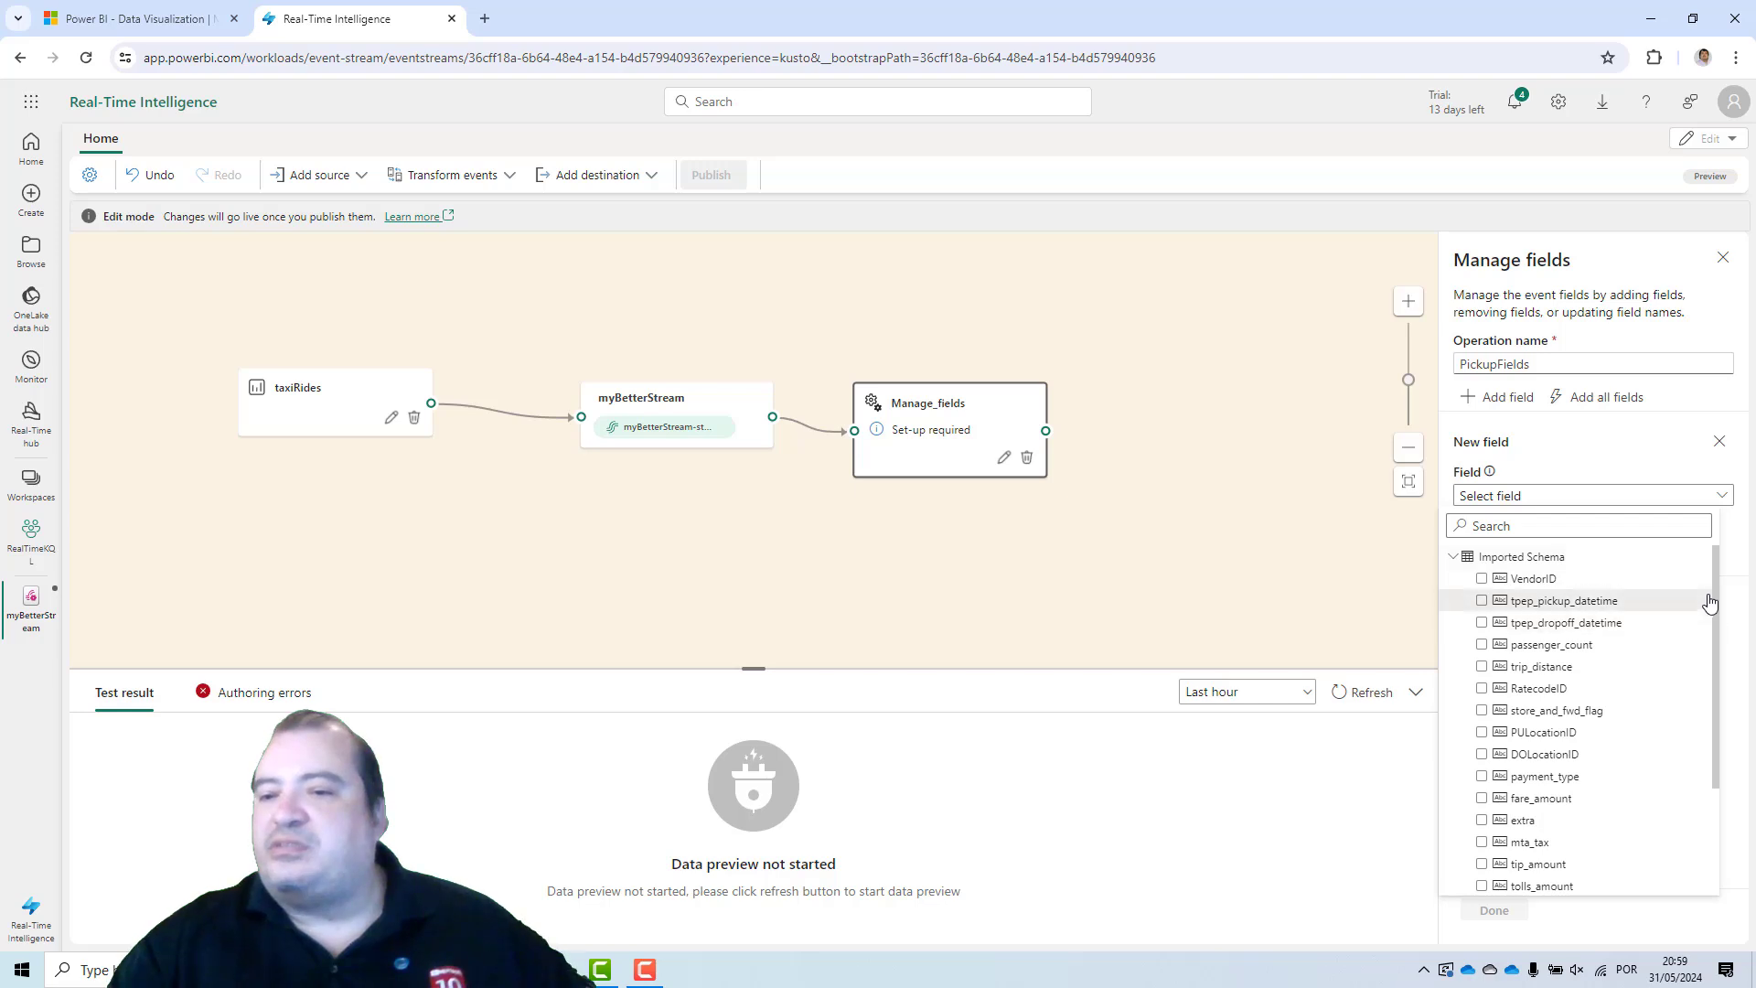
drag(1715, 583, 1720, 686)
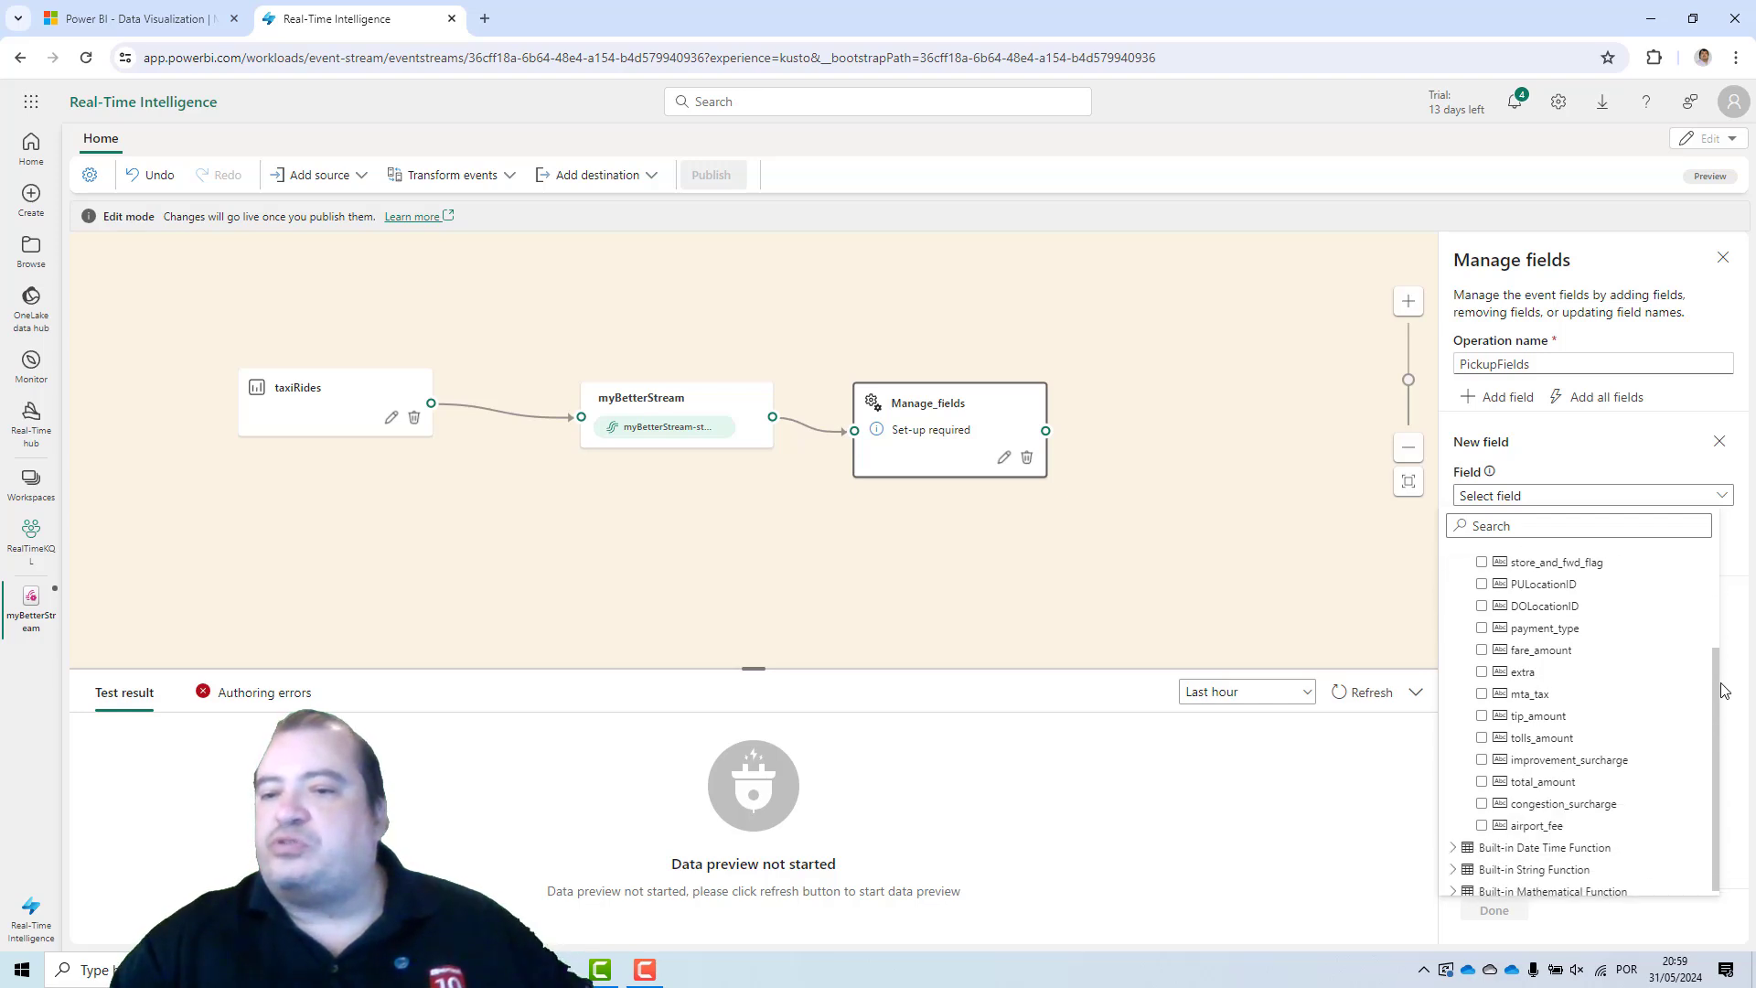
key(ctrl+1)
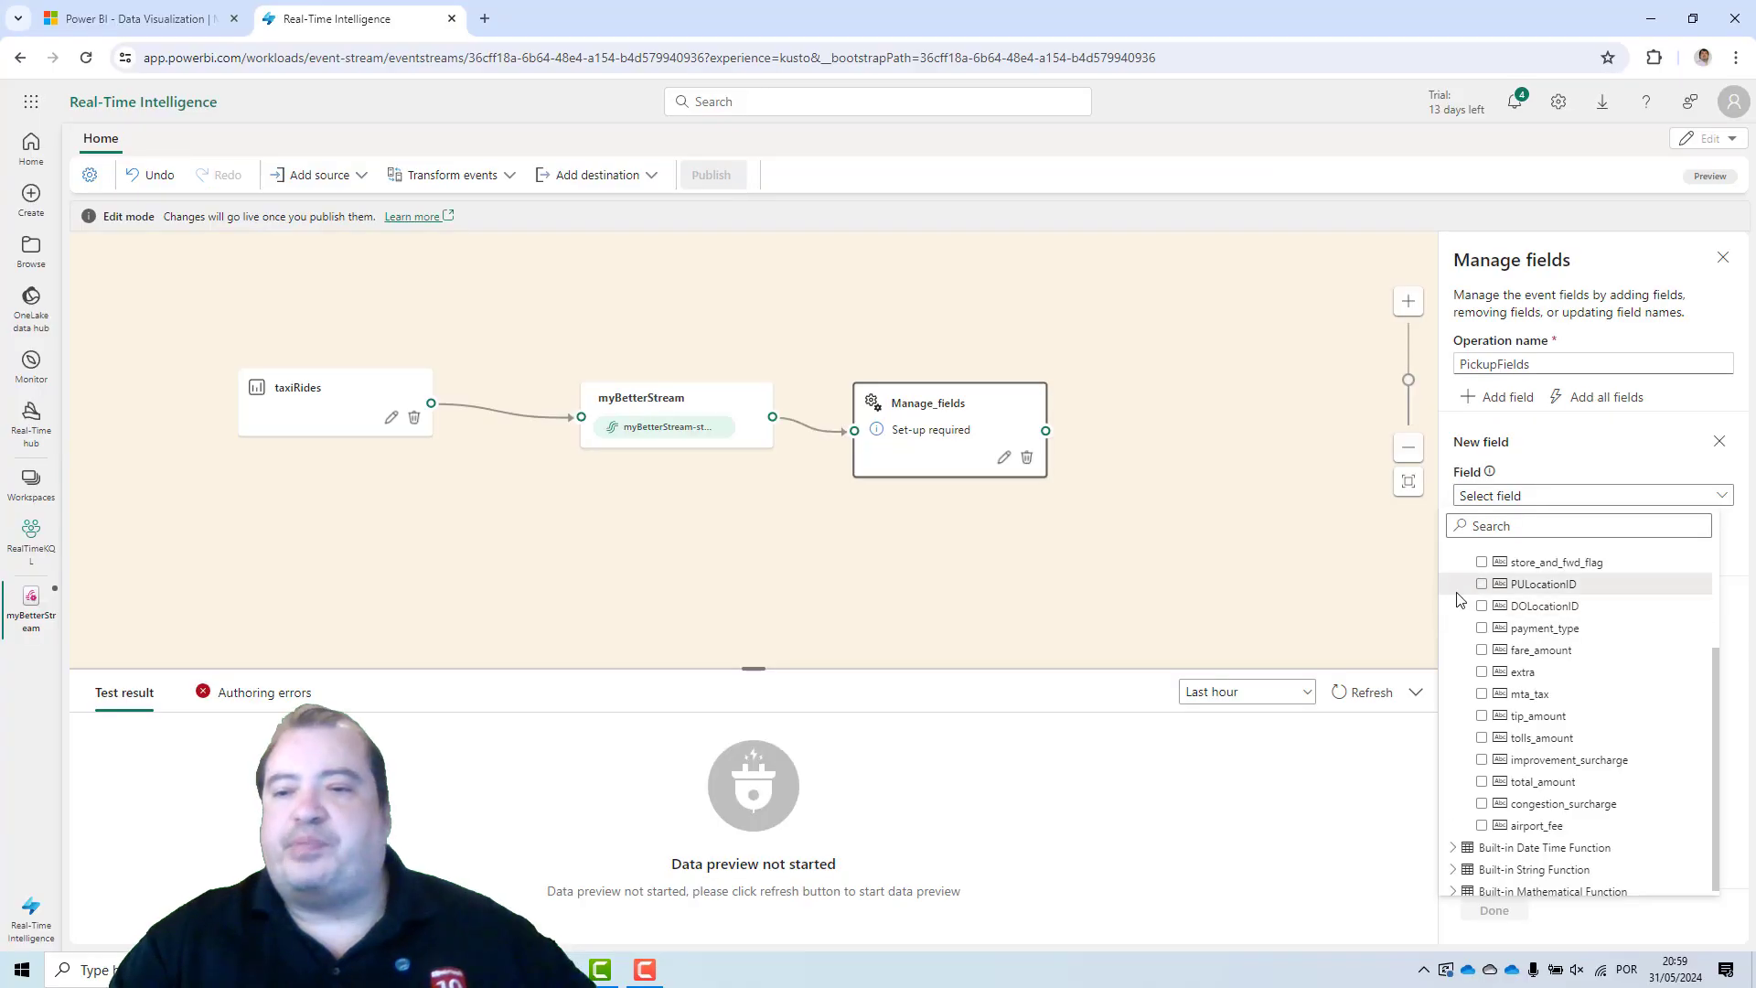
click(1482, 584)
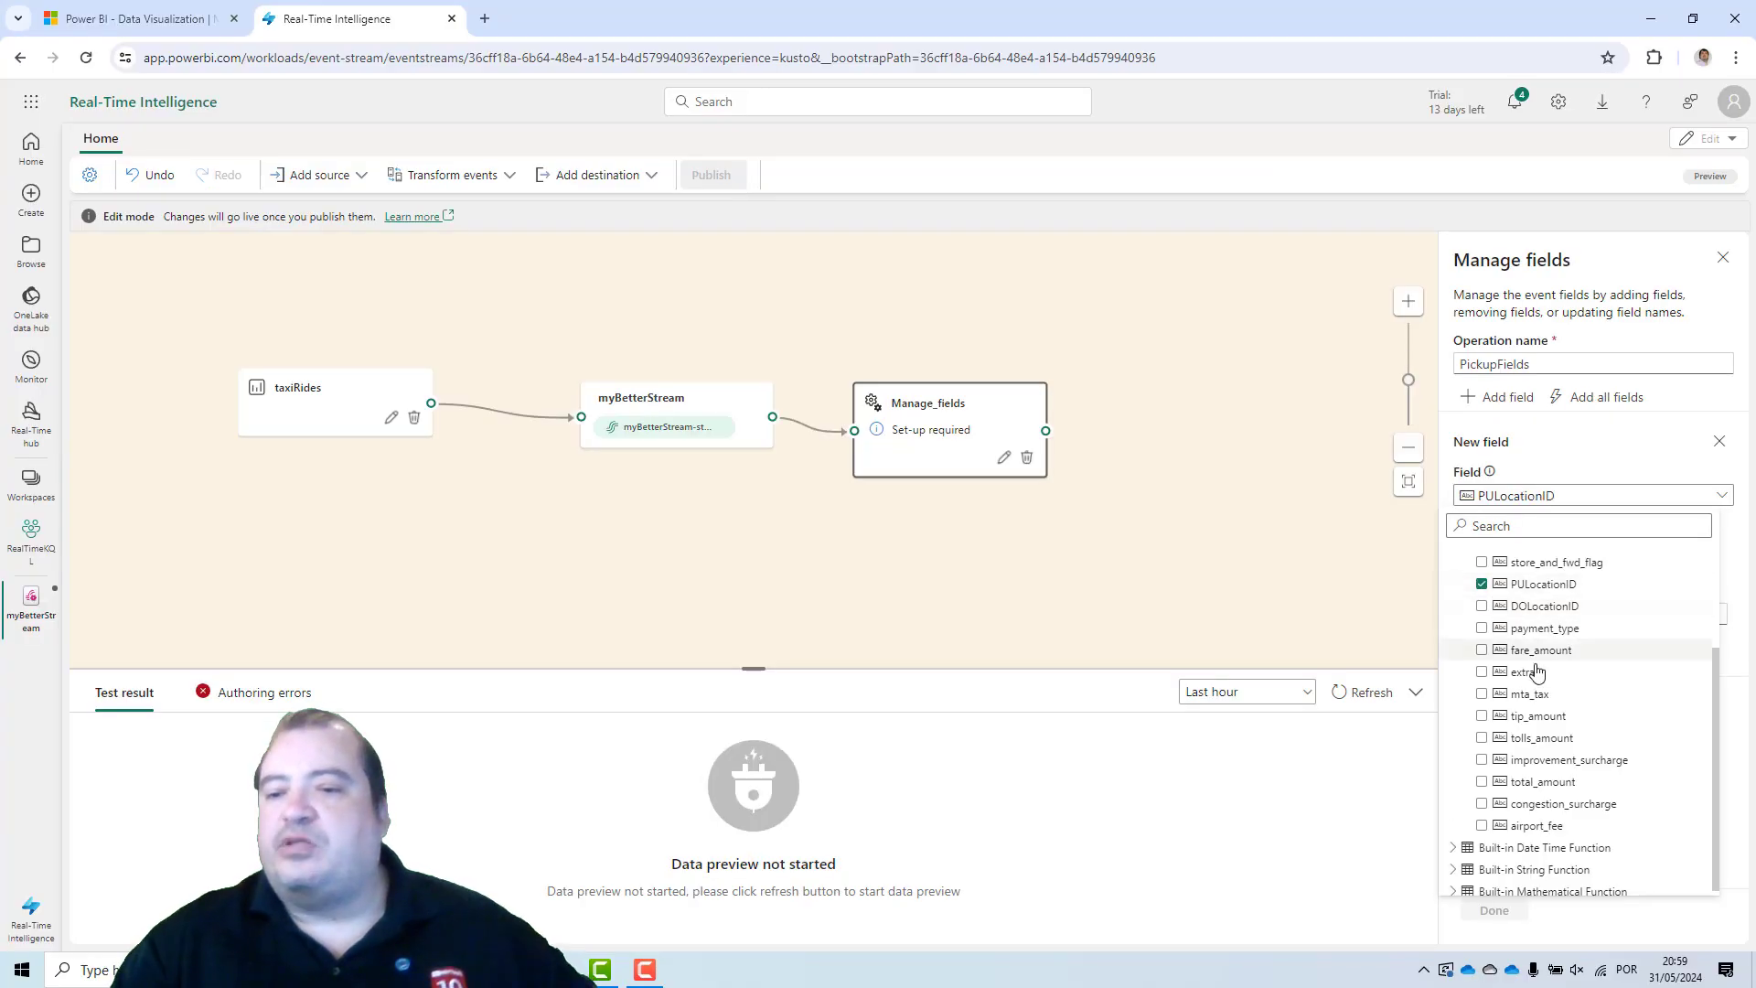
key(ctrl+1)
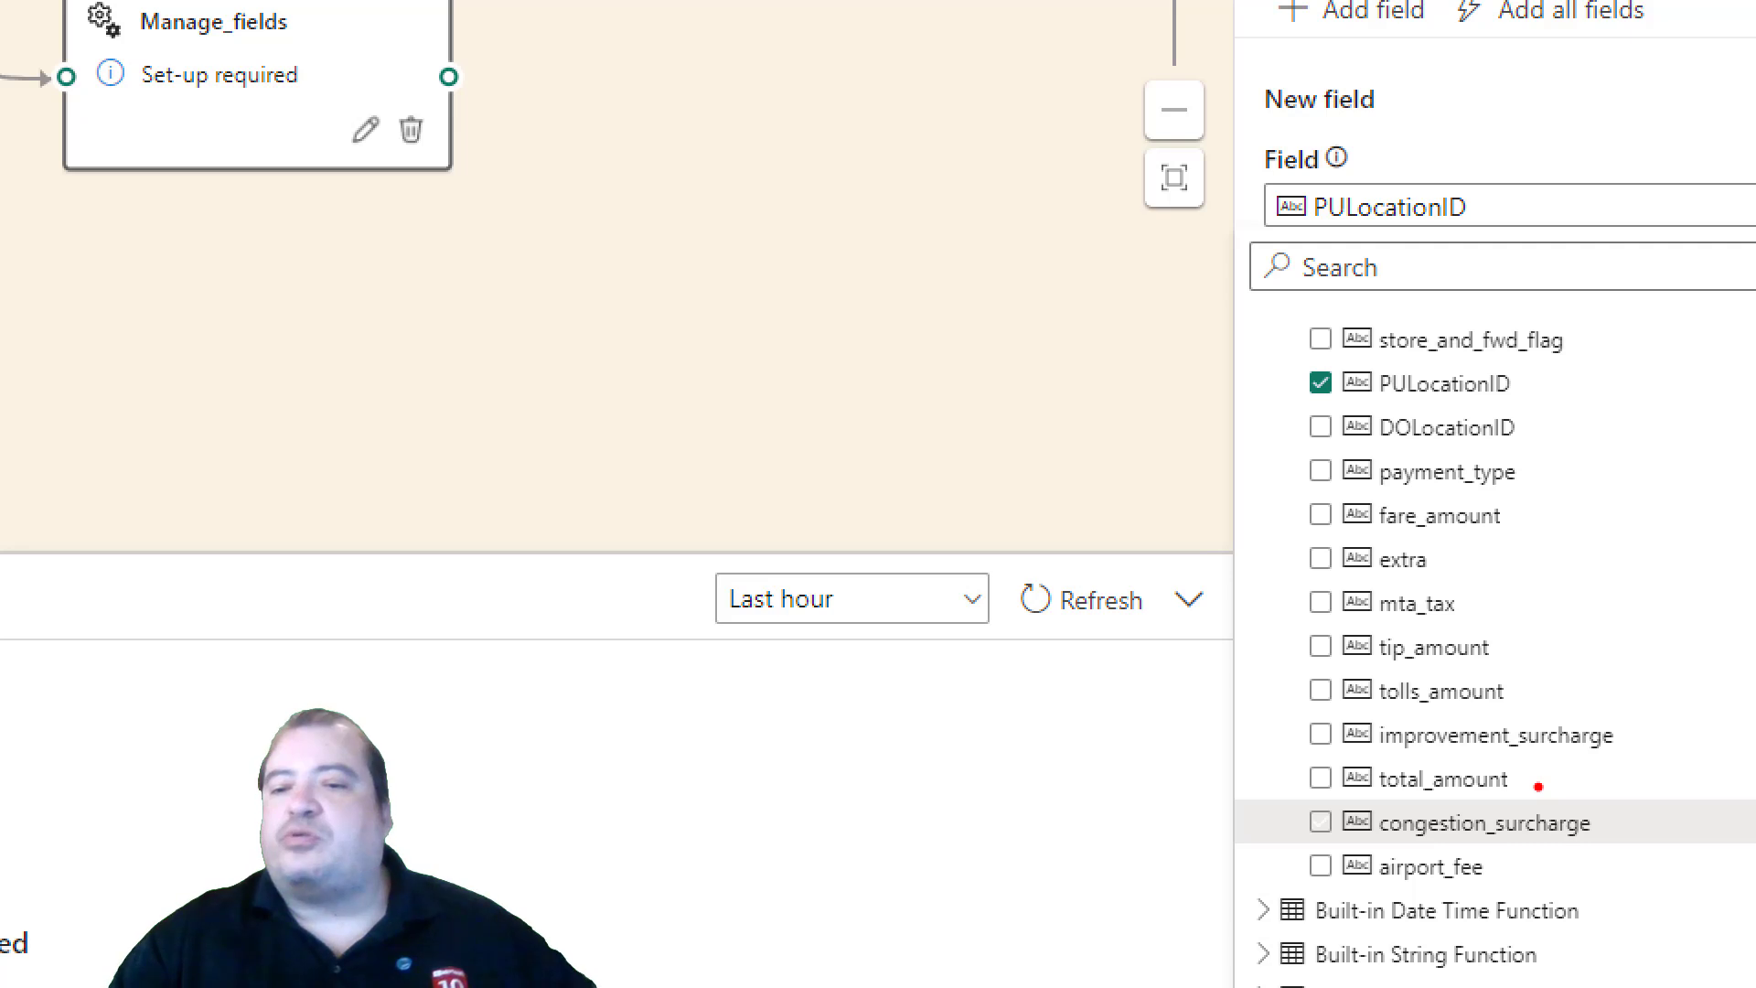
key(Escape)
click(1539, 785)
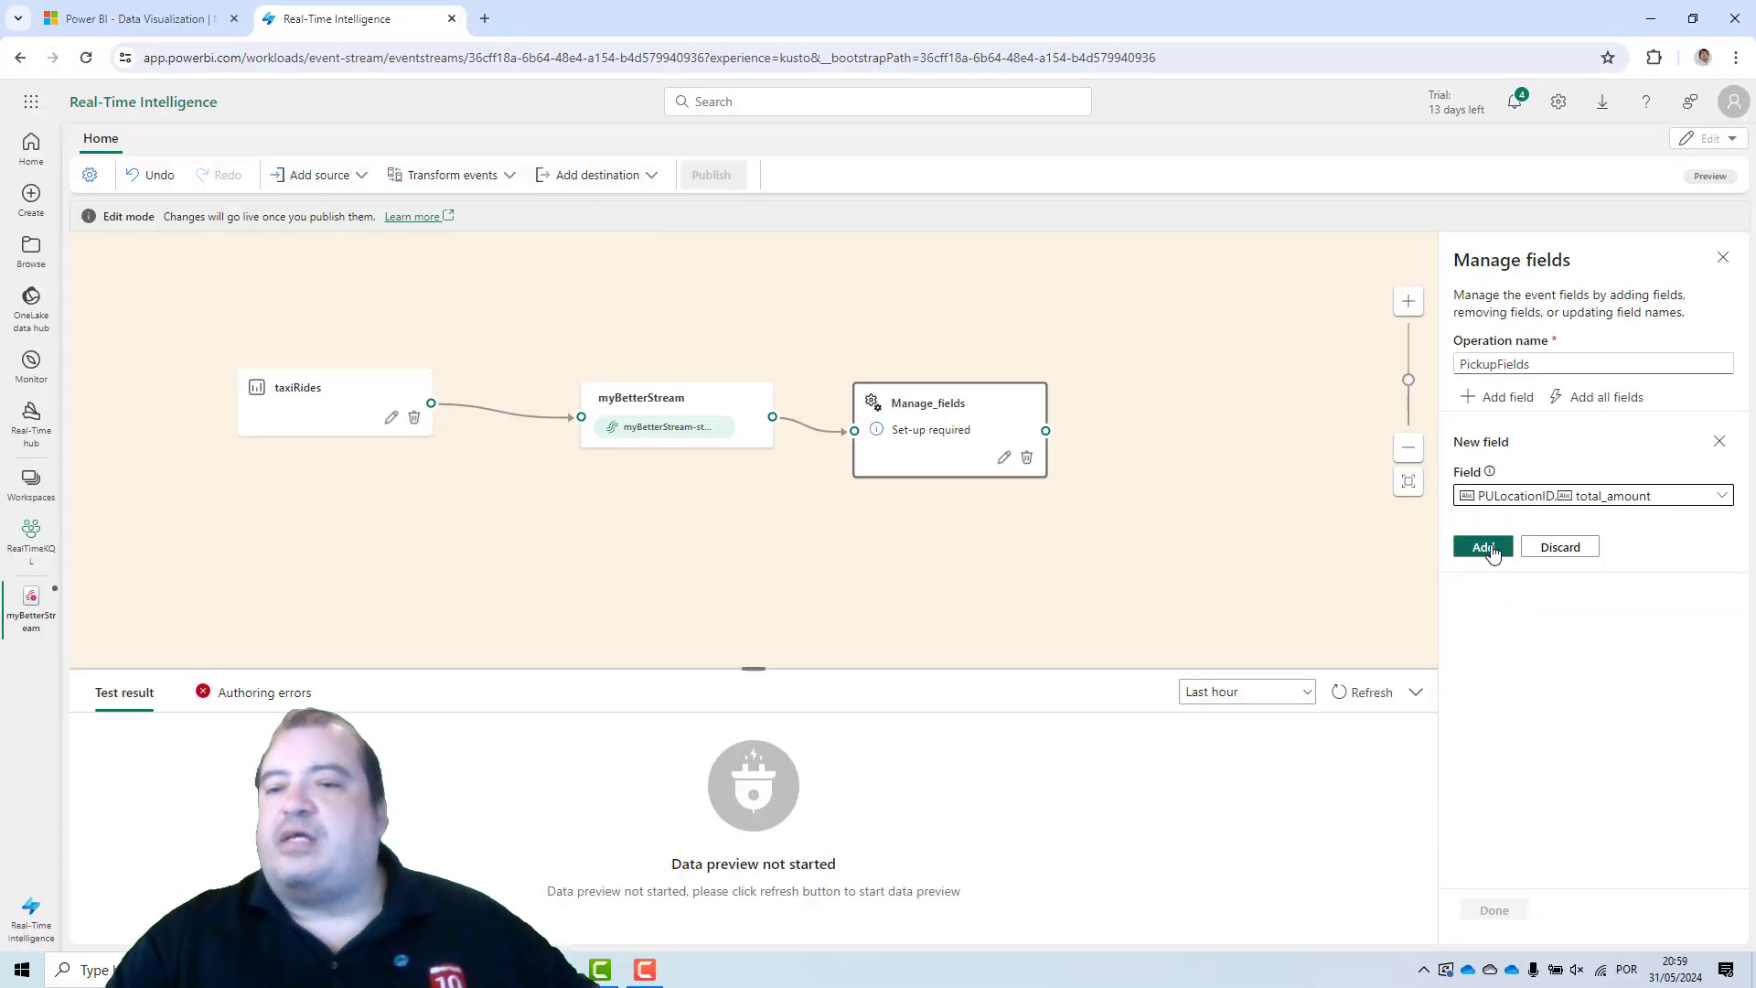
click(1489, 550)
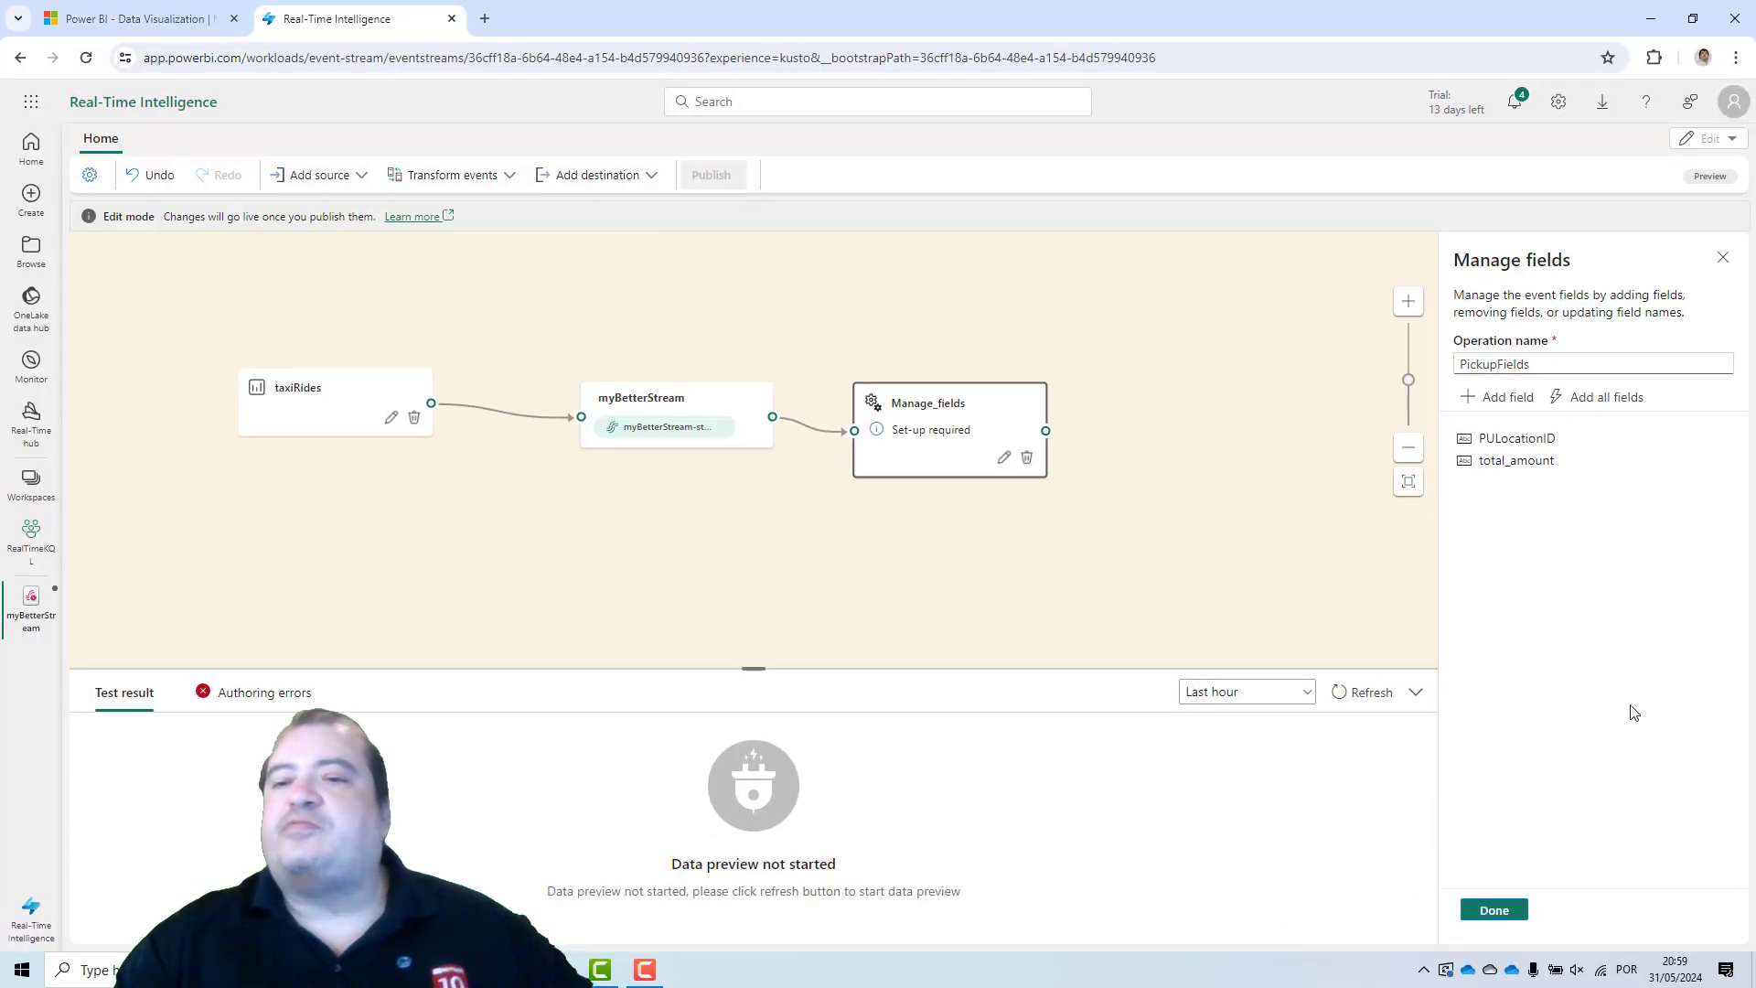
Enable type conversion on the PickupFields total_amount field, convert it to Double, and save the operation.
click(1525, 440)
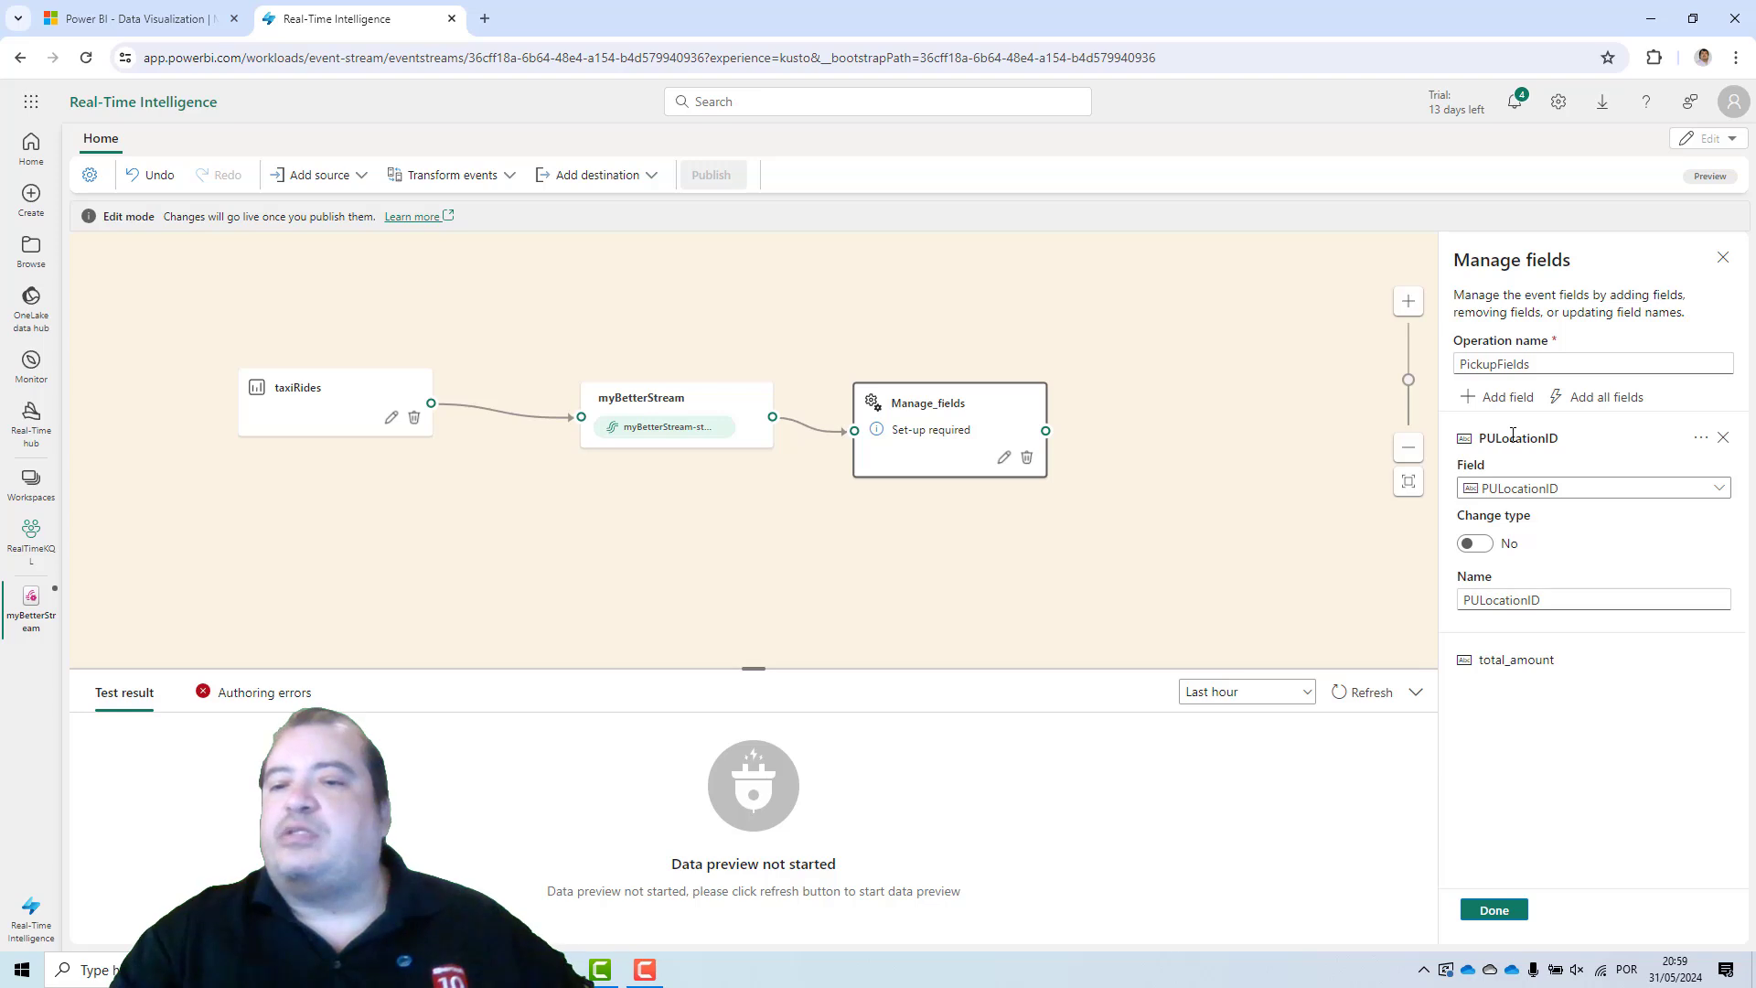
click(1510, 658)
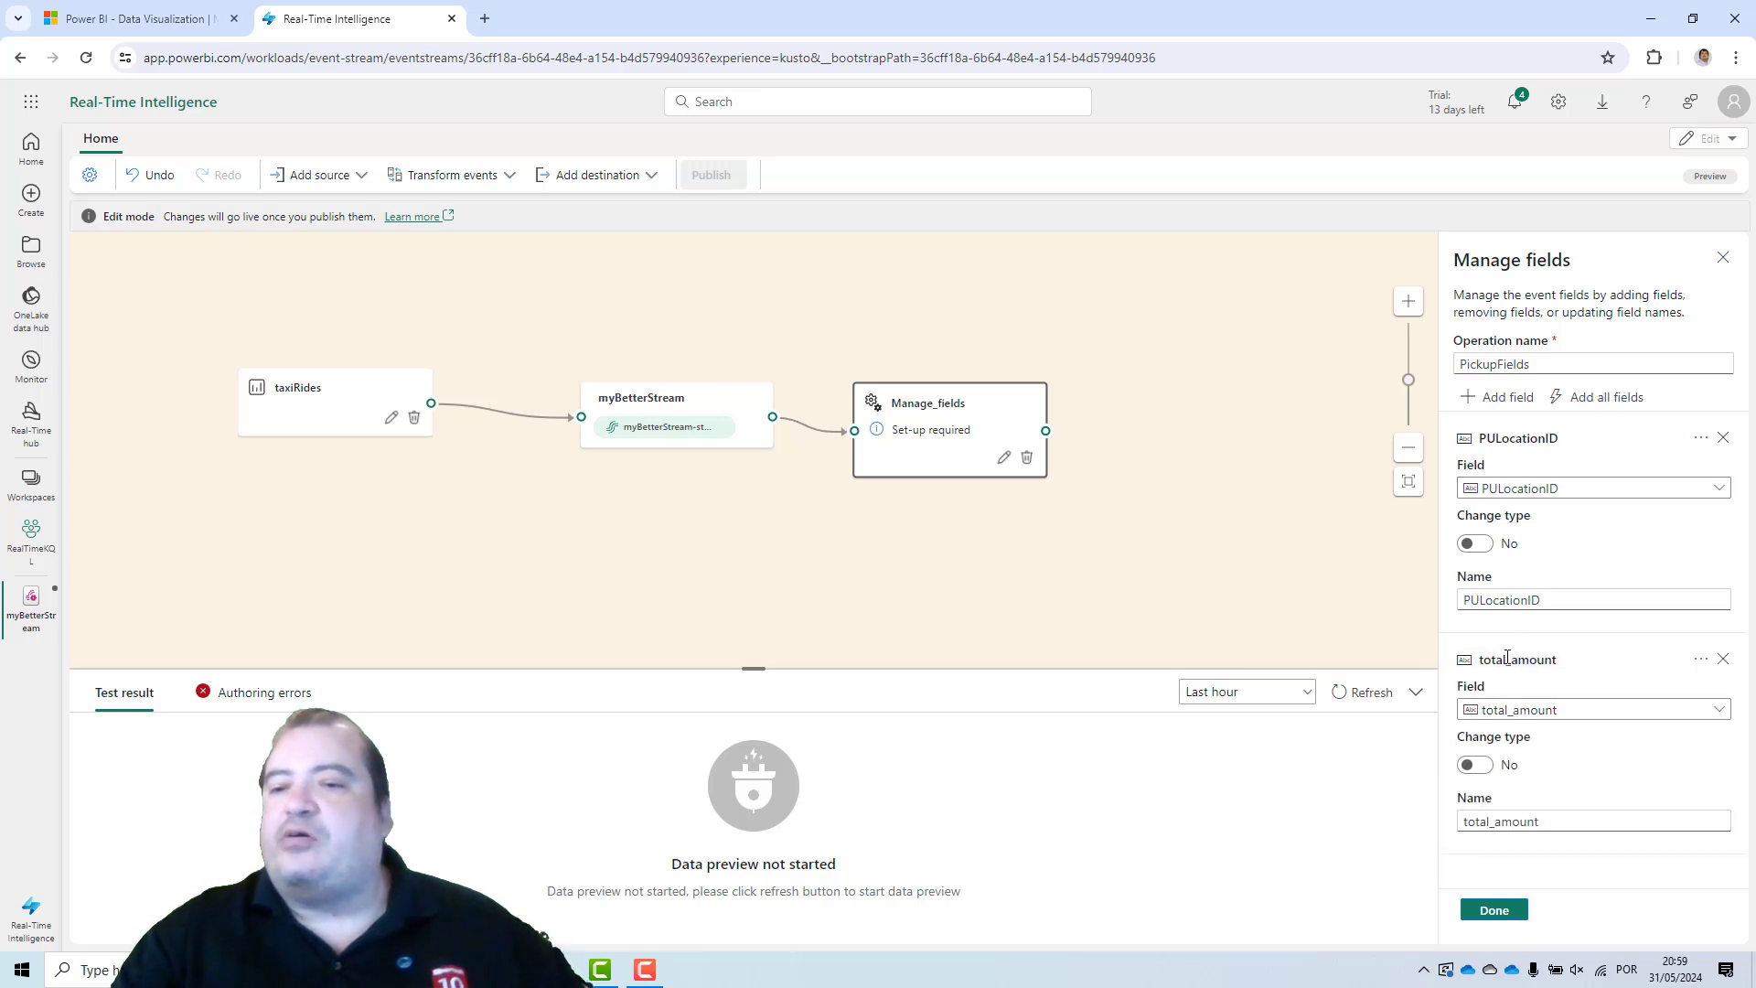
click(1476, 765)
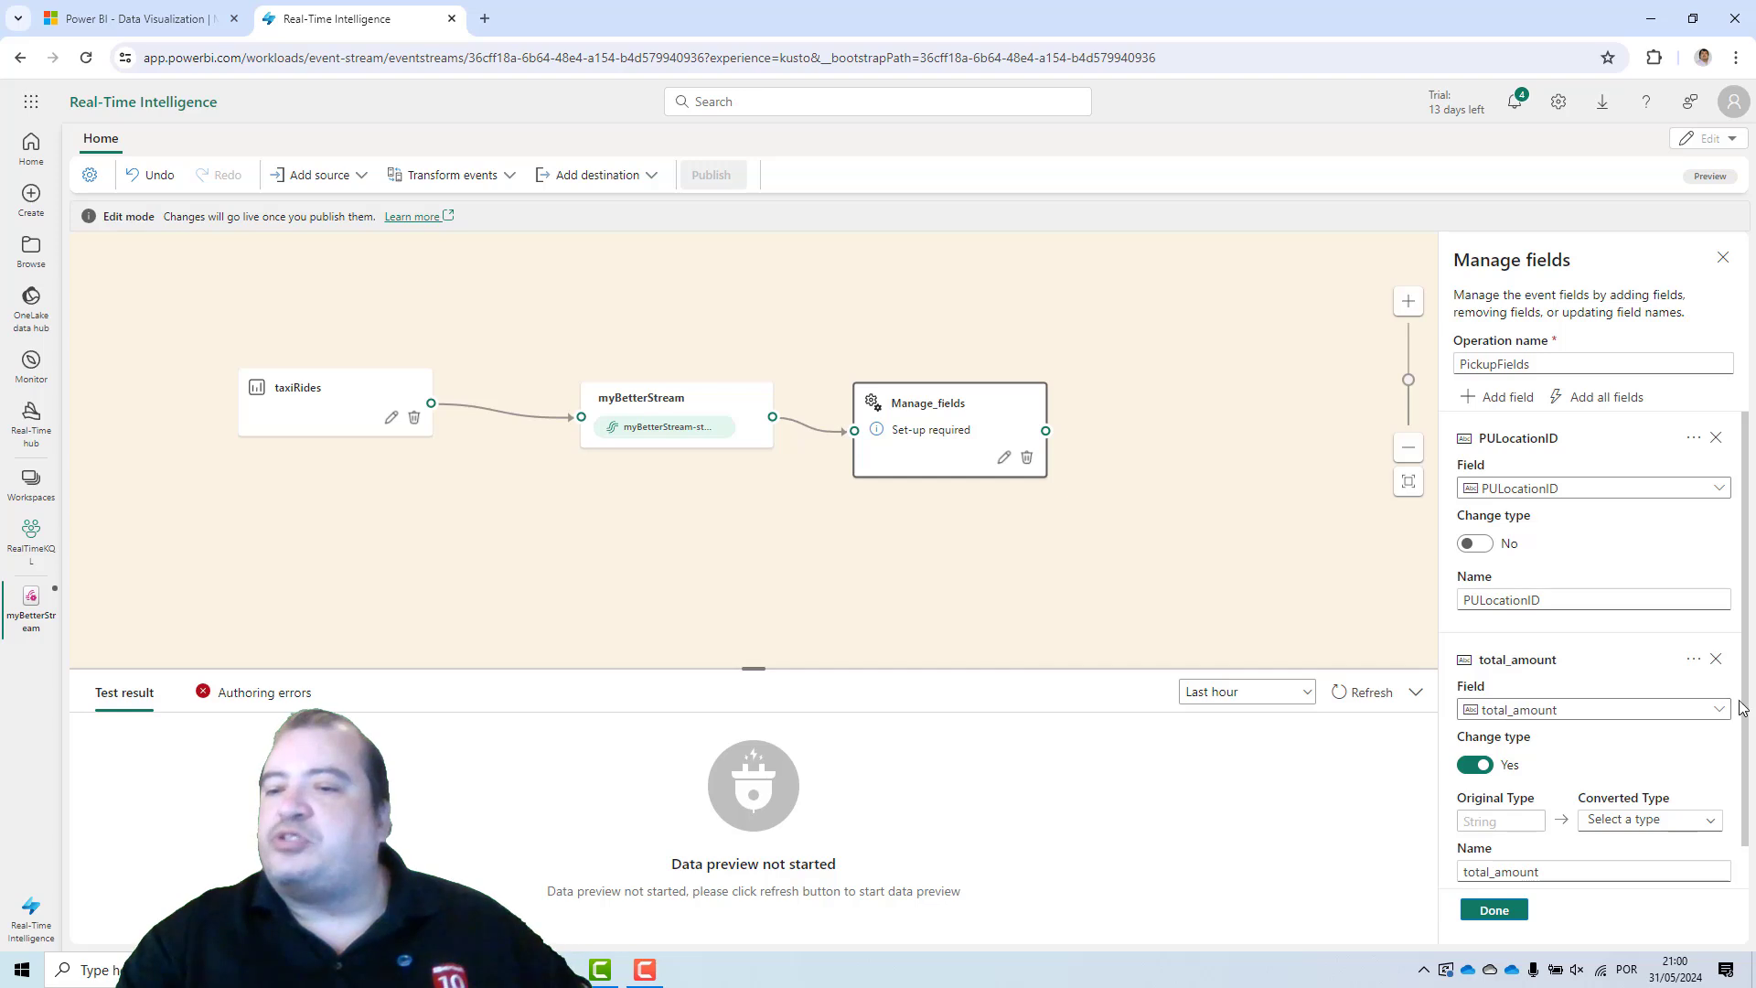
drag(1742, 696, 1744, 713)
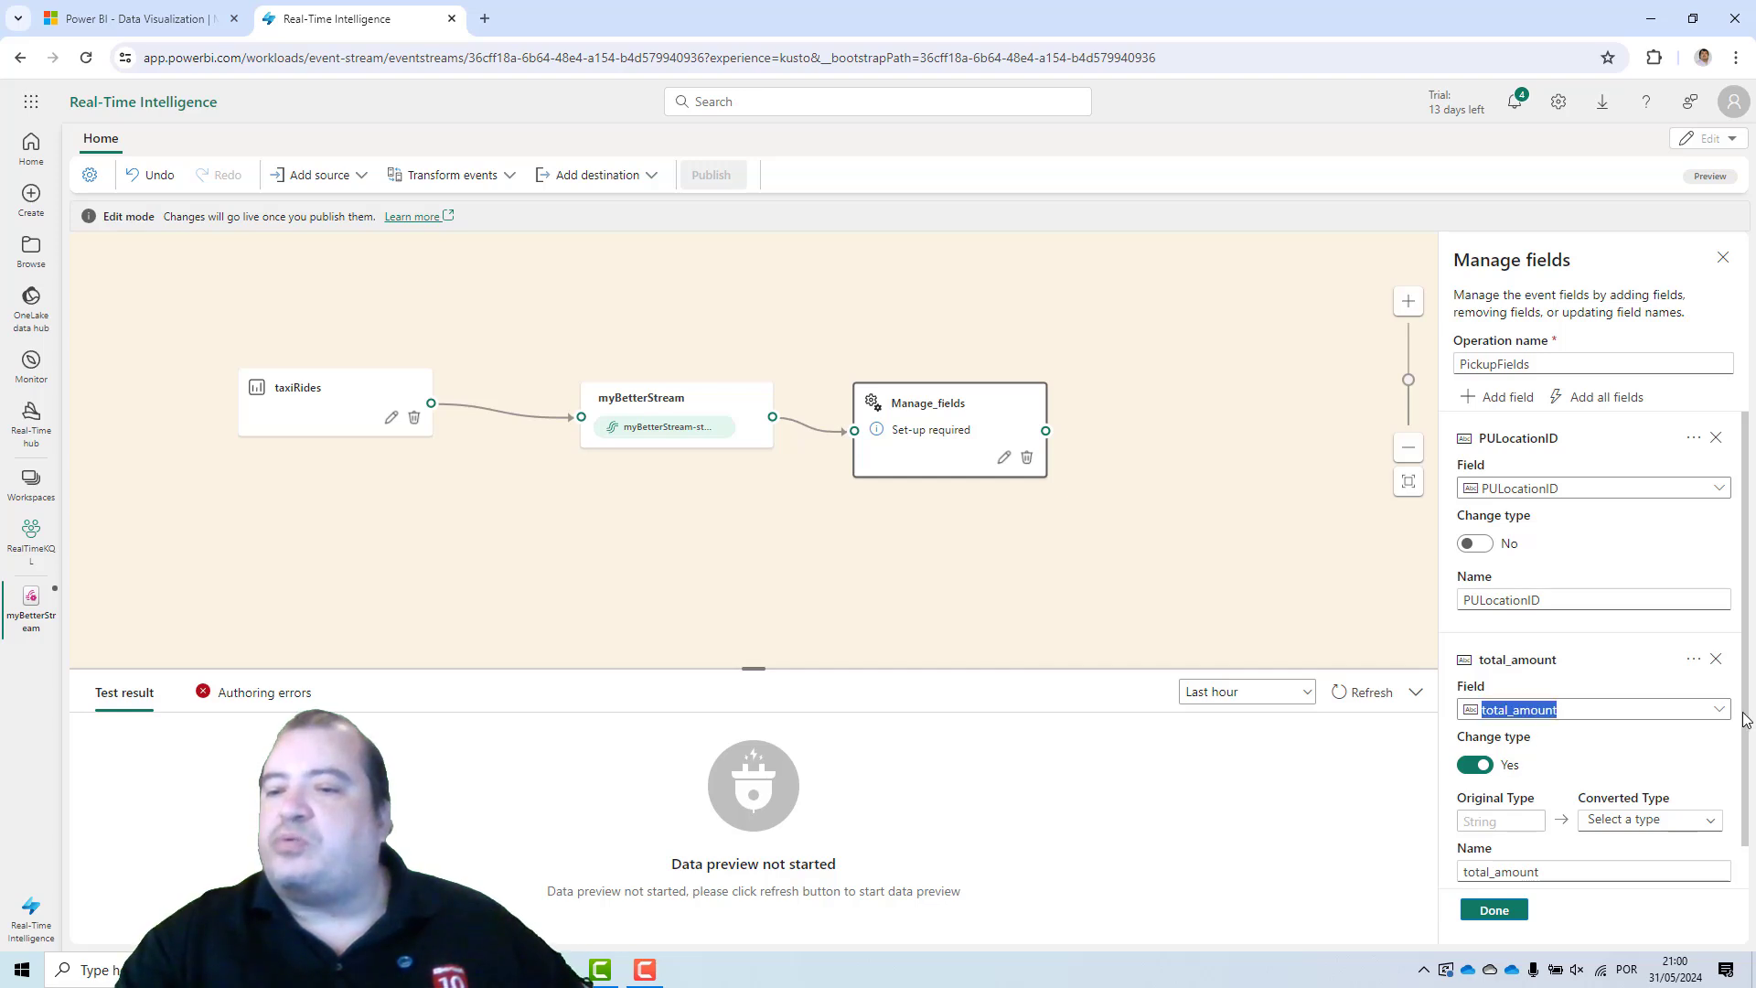
click(1660, 821)
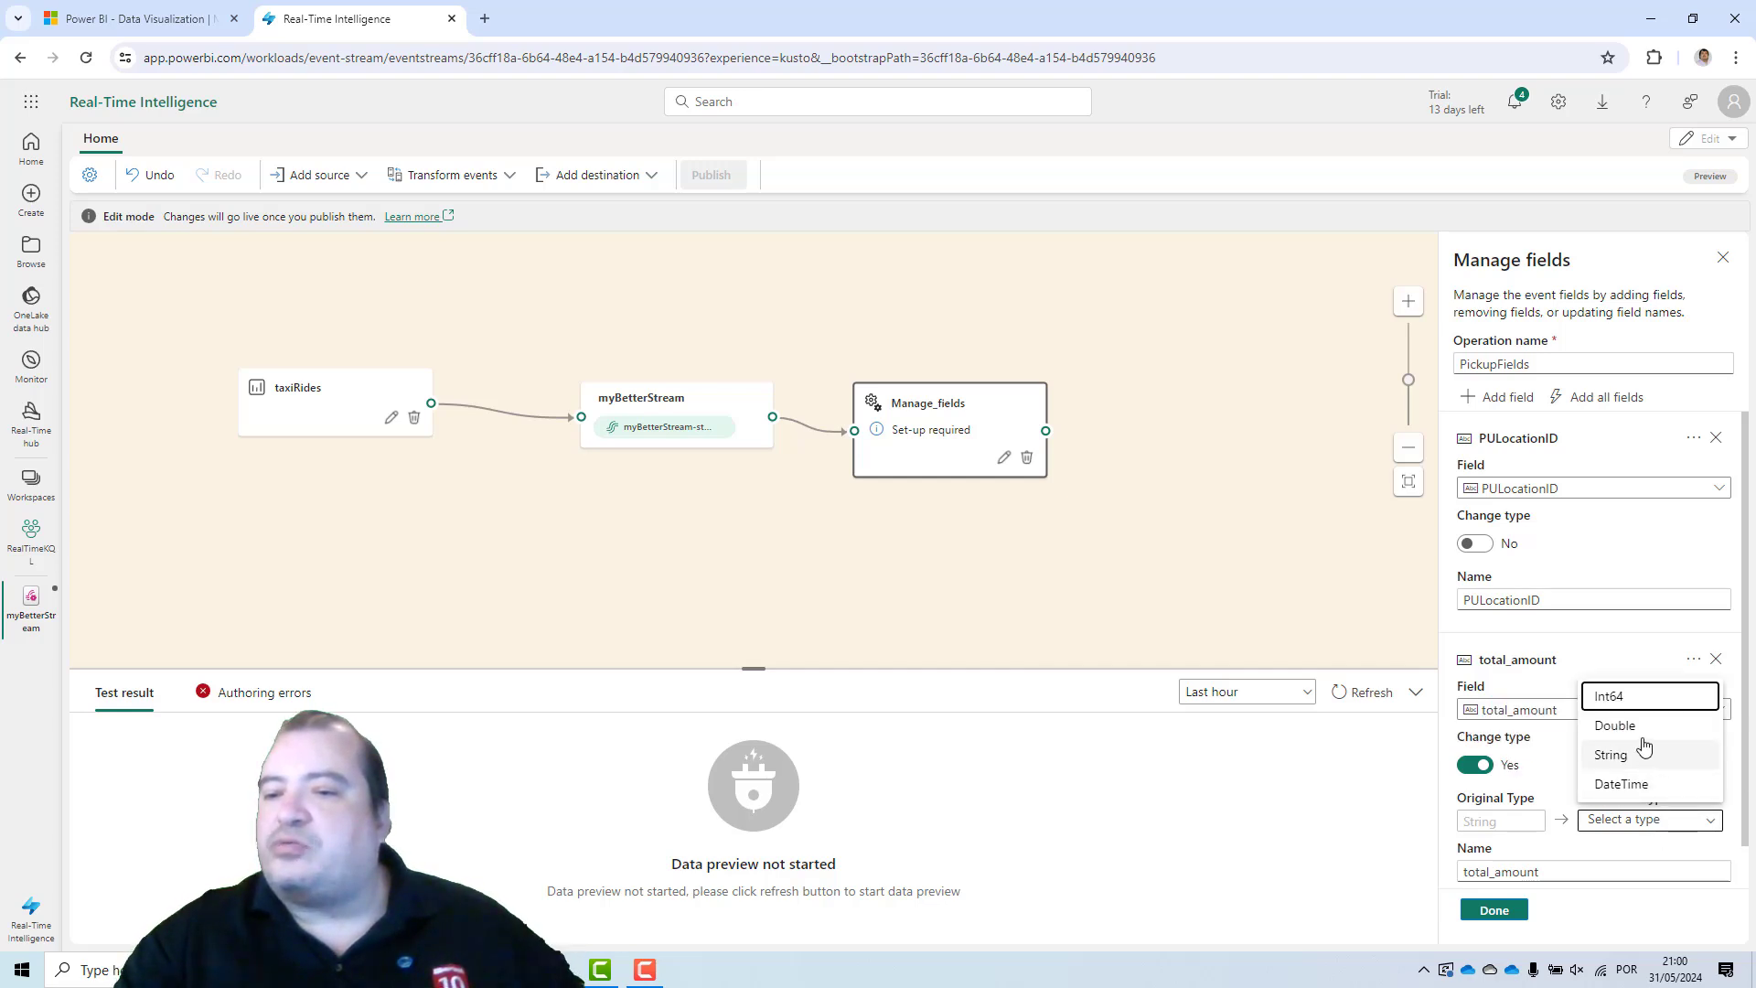
click(1643, 740)
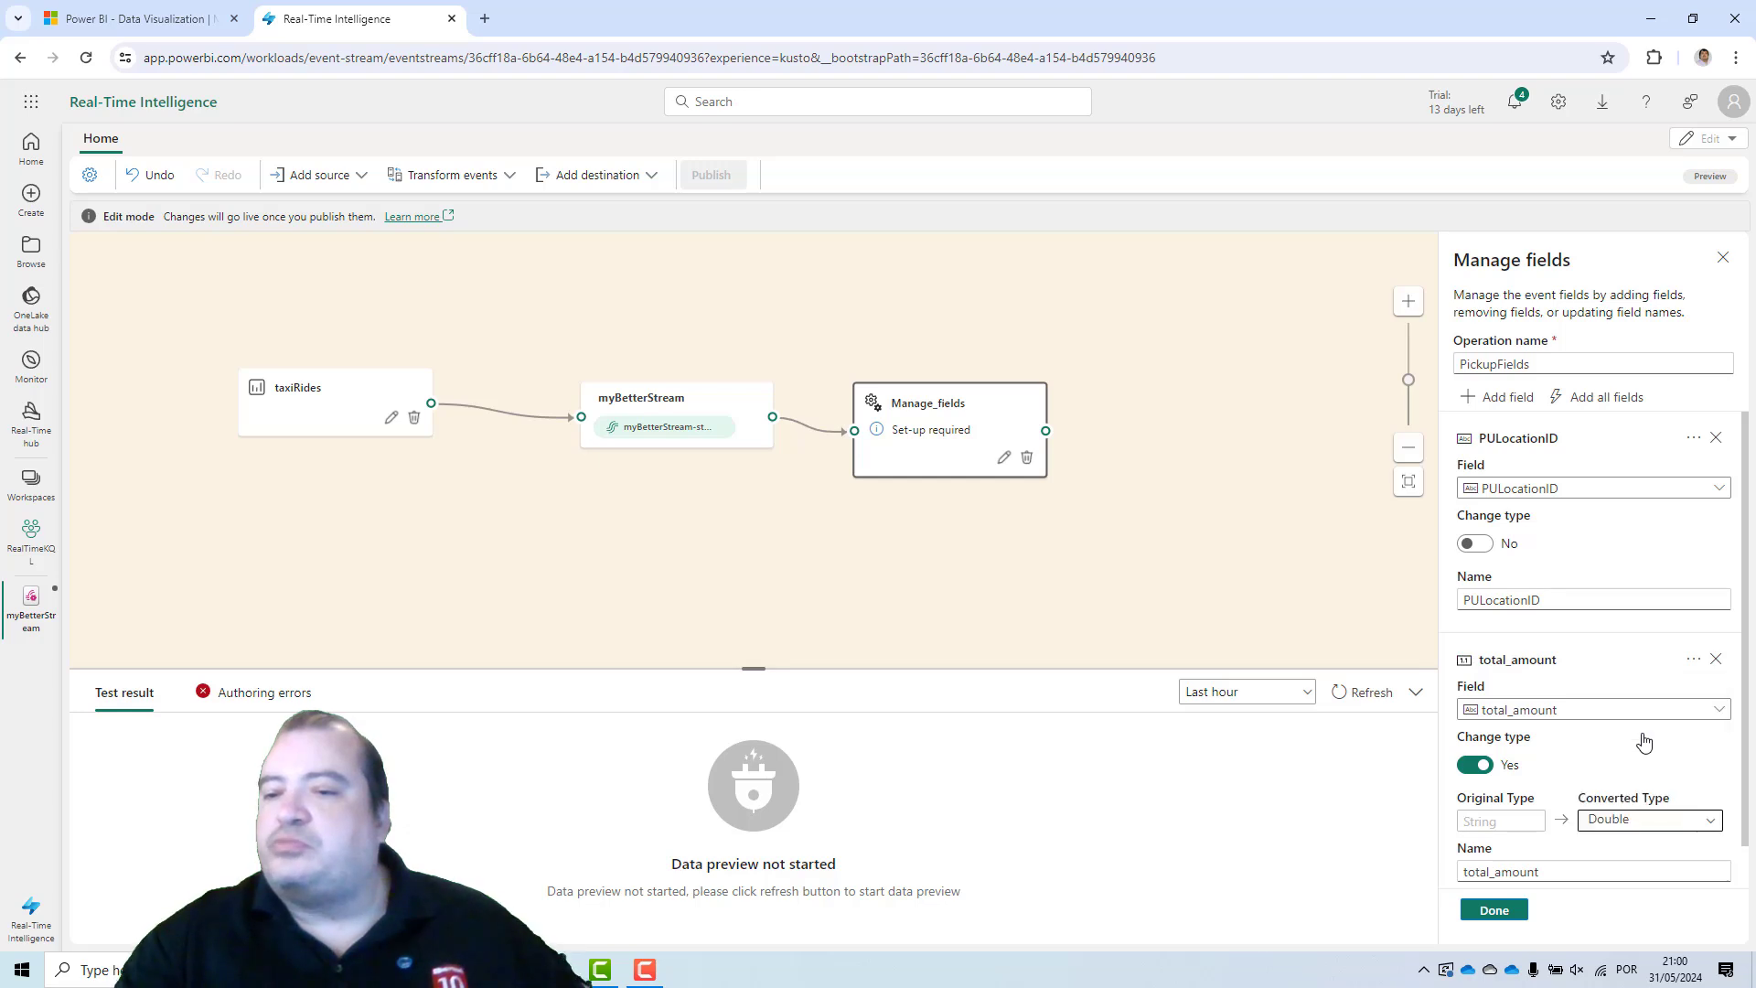
click(1496, 912)
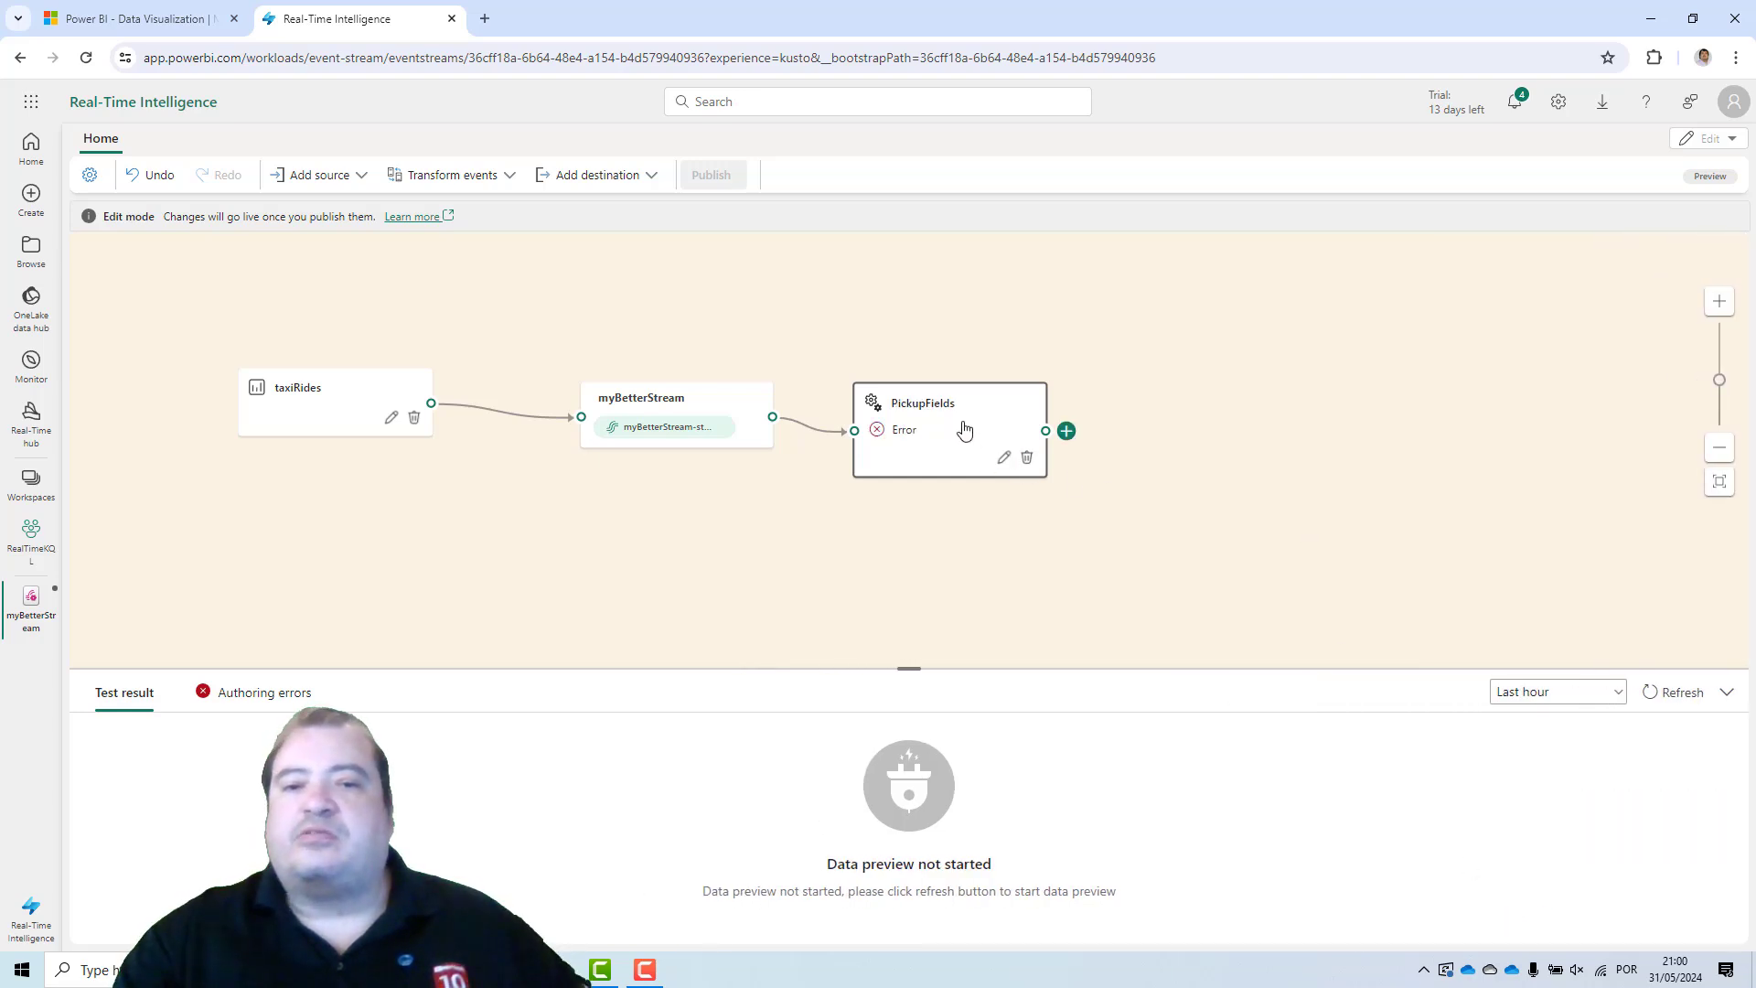
Move the PickupFields node lower on the canvas.
drag(957, 416, 1018, 512)
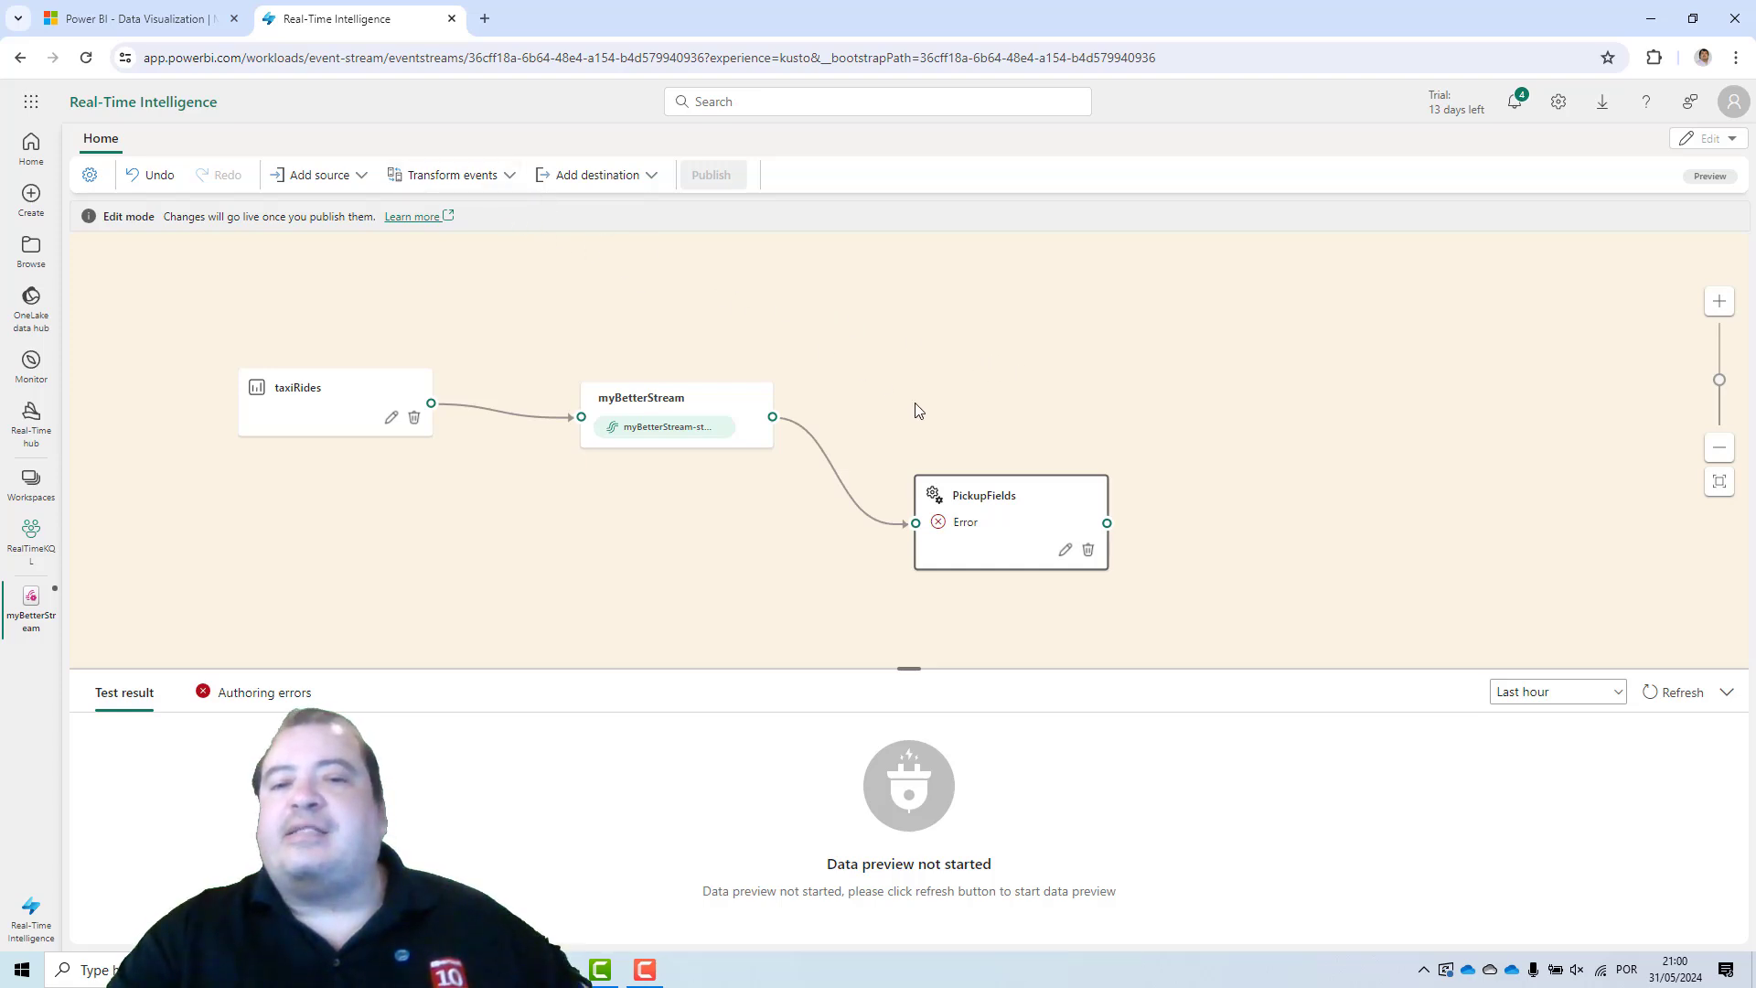
click(500, 181)
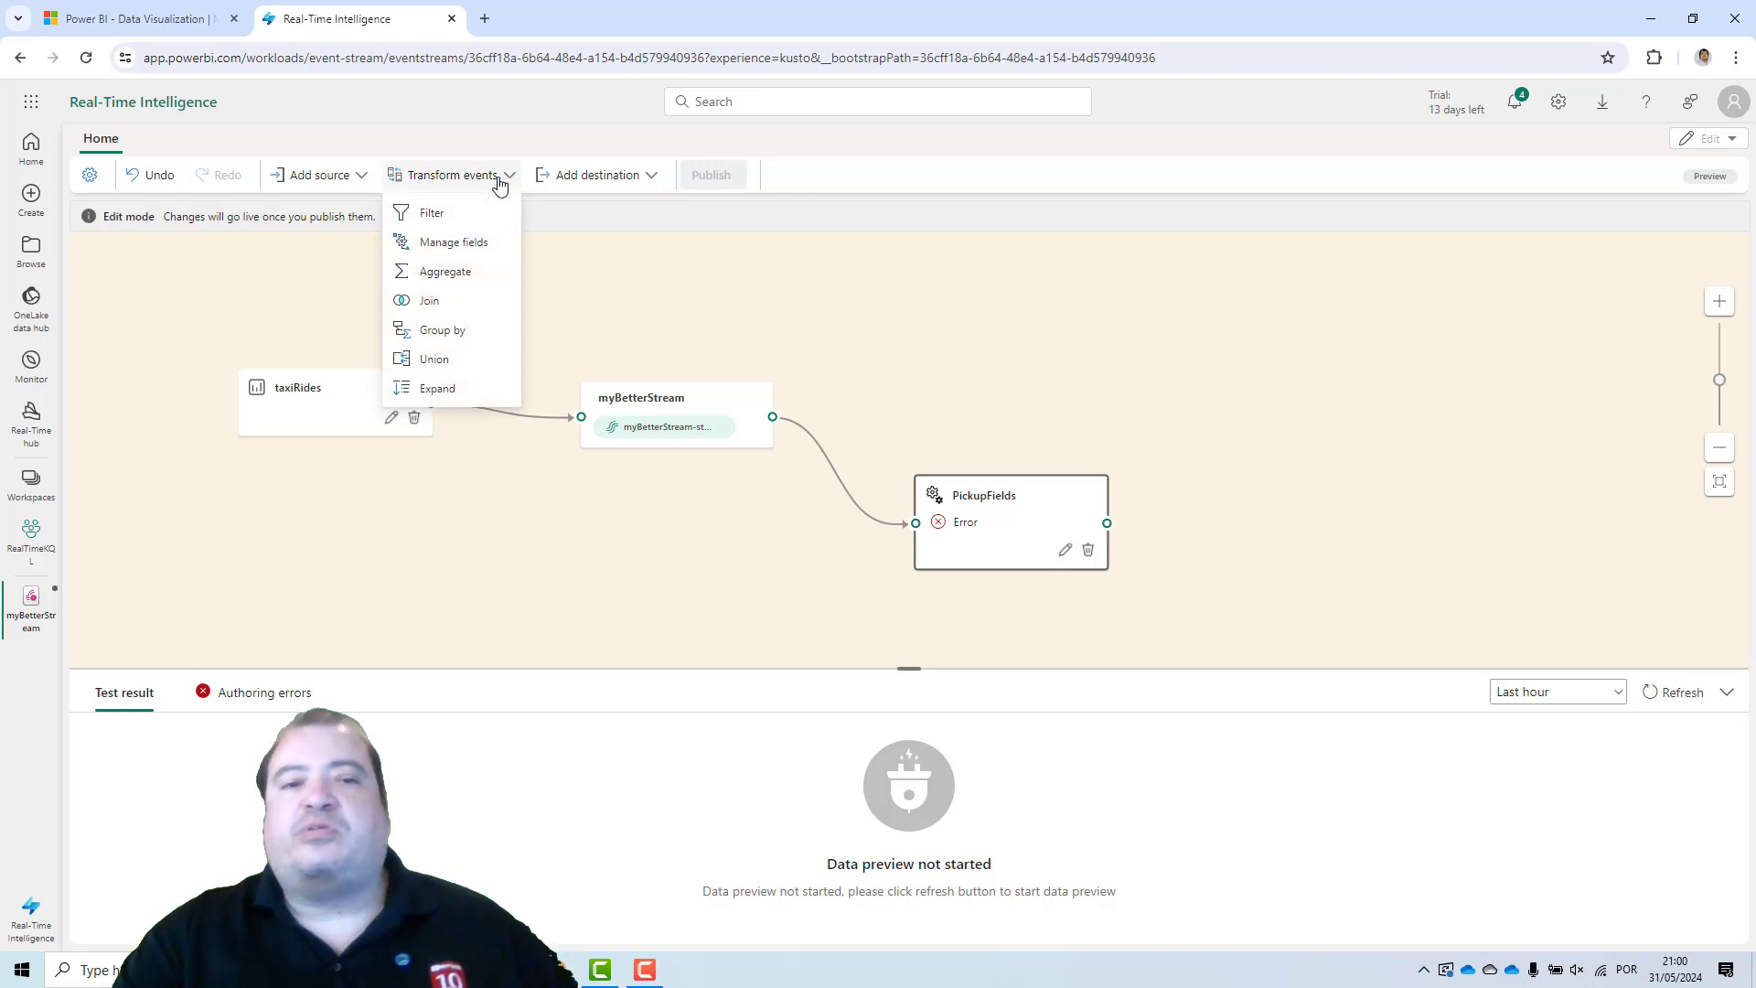
click(948, 295)
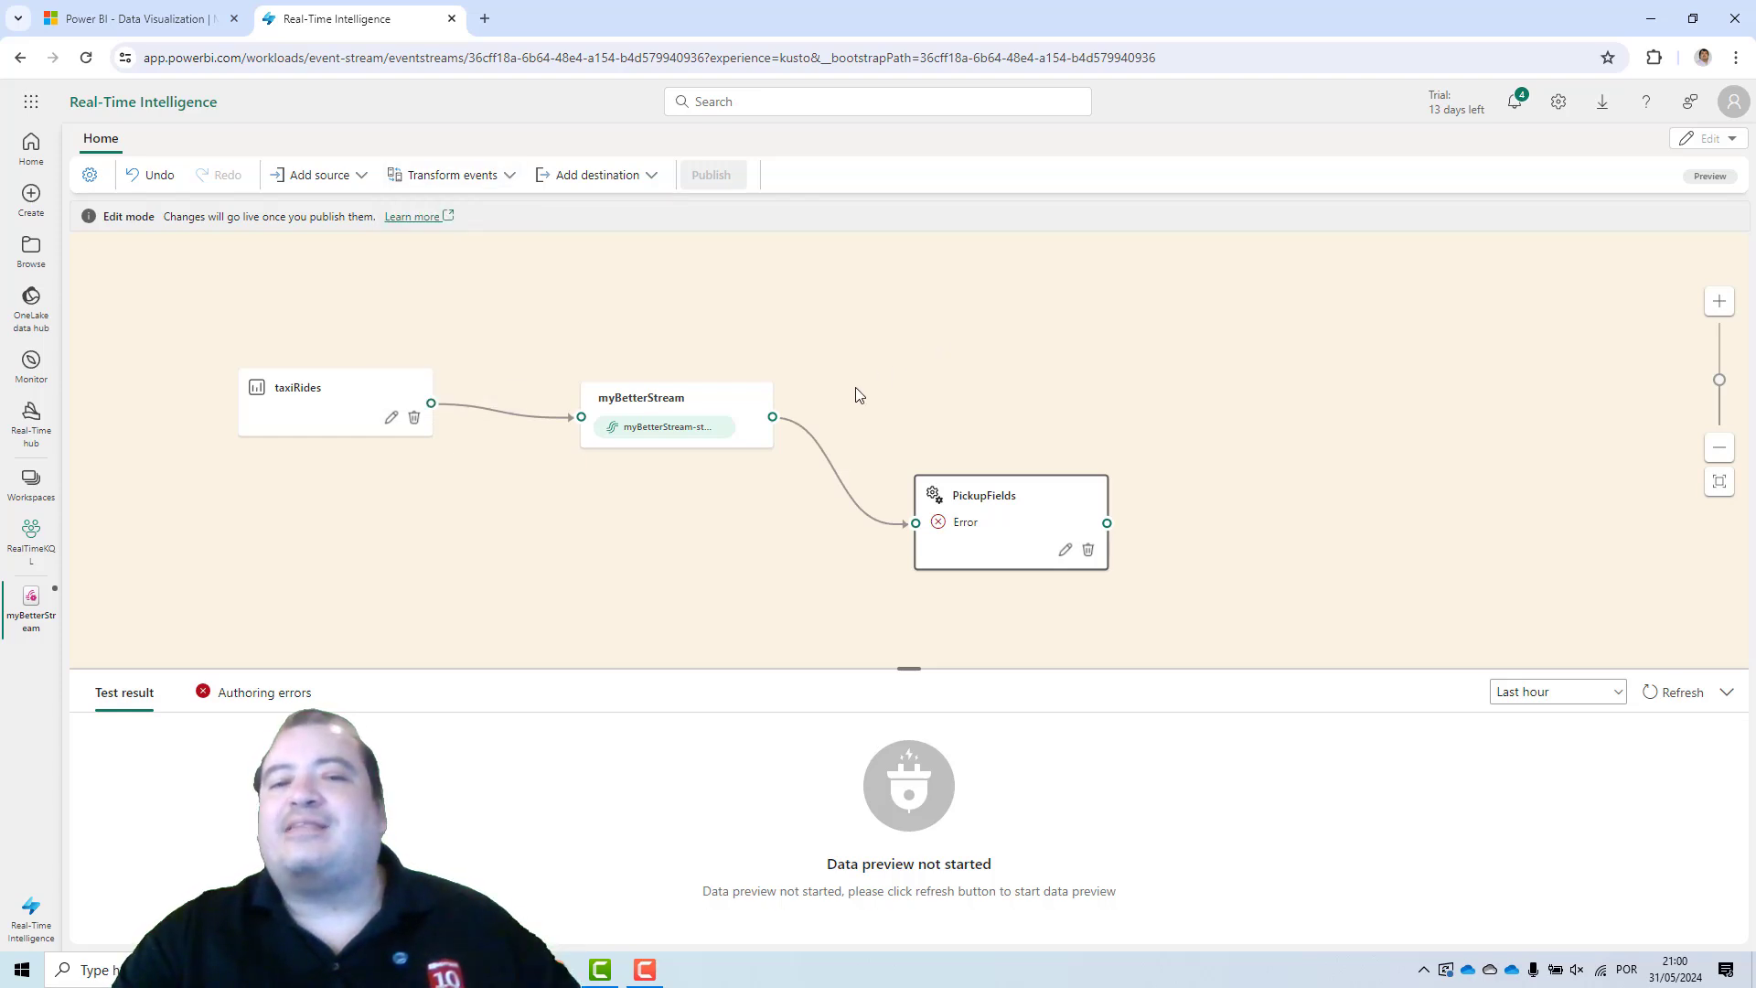
mouse_move(777, 413)
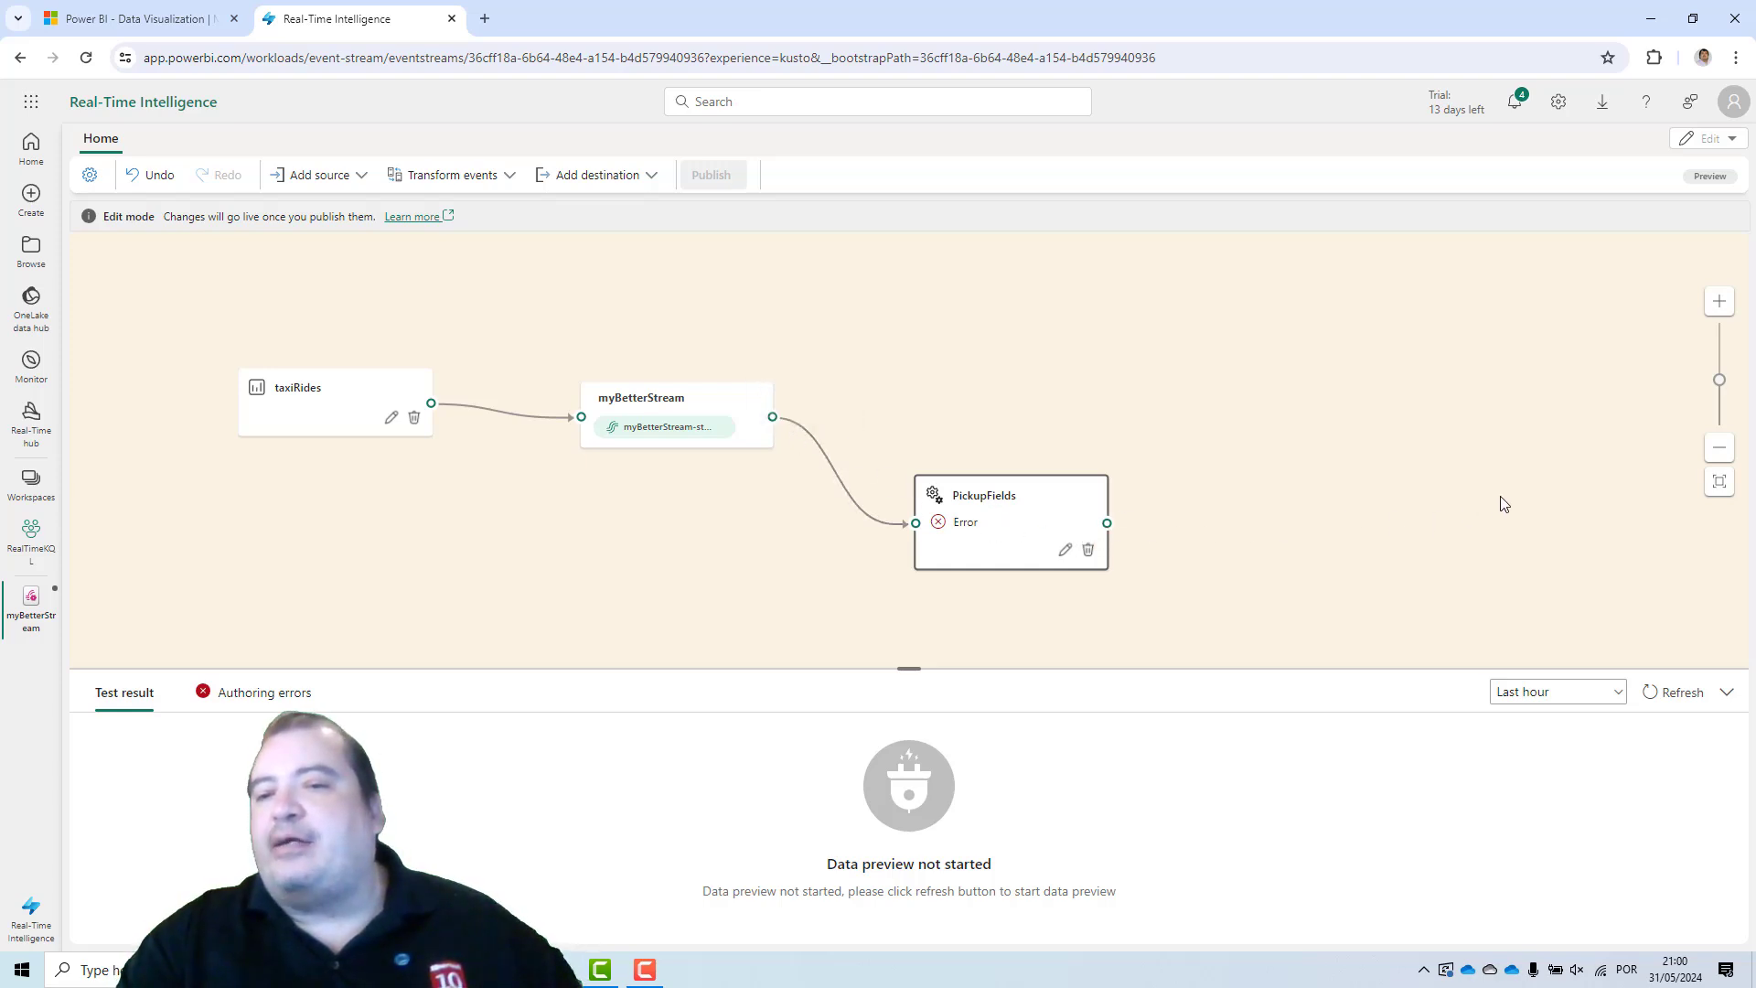
Add another Manage fields operation and connect the myBetterStream output to it.
click(507, 179)
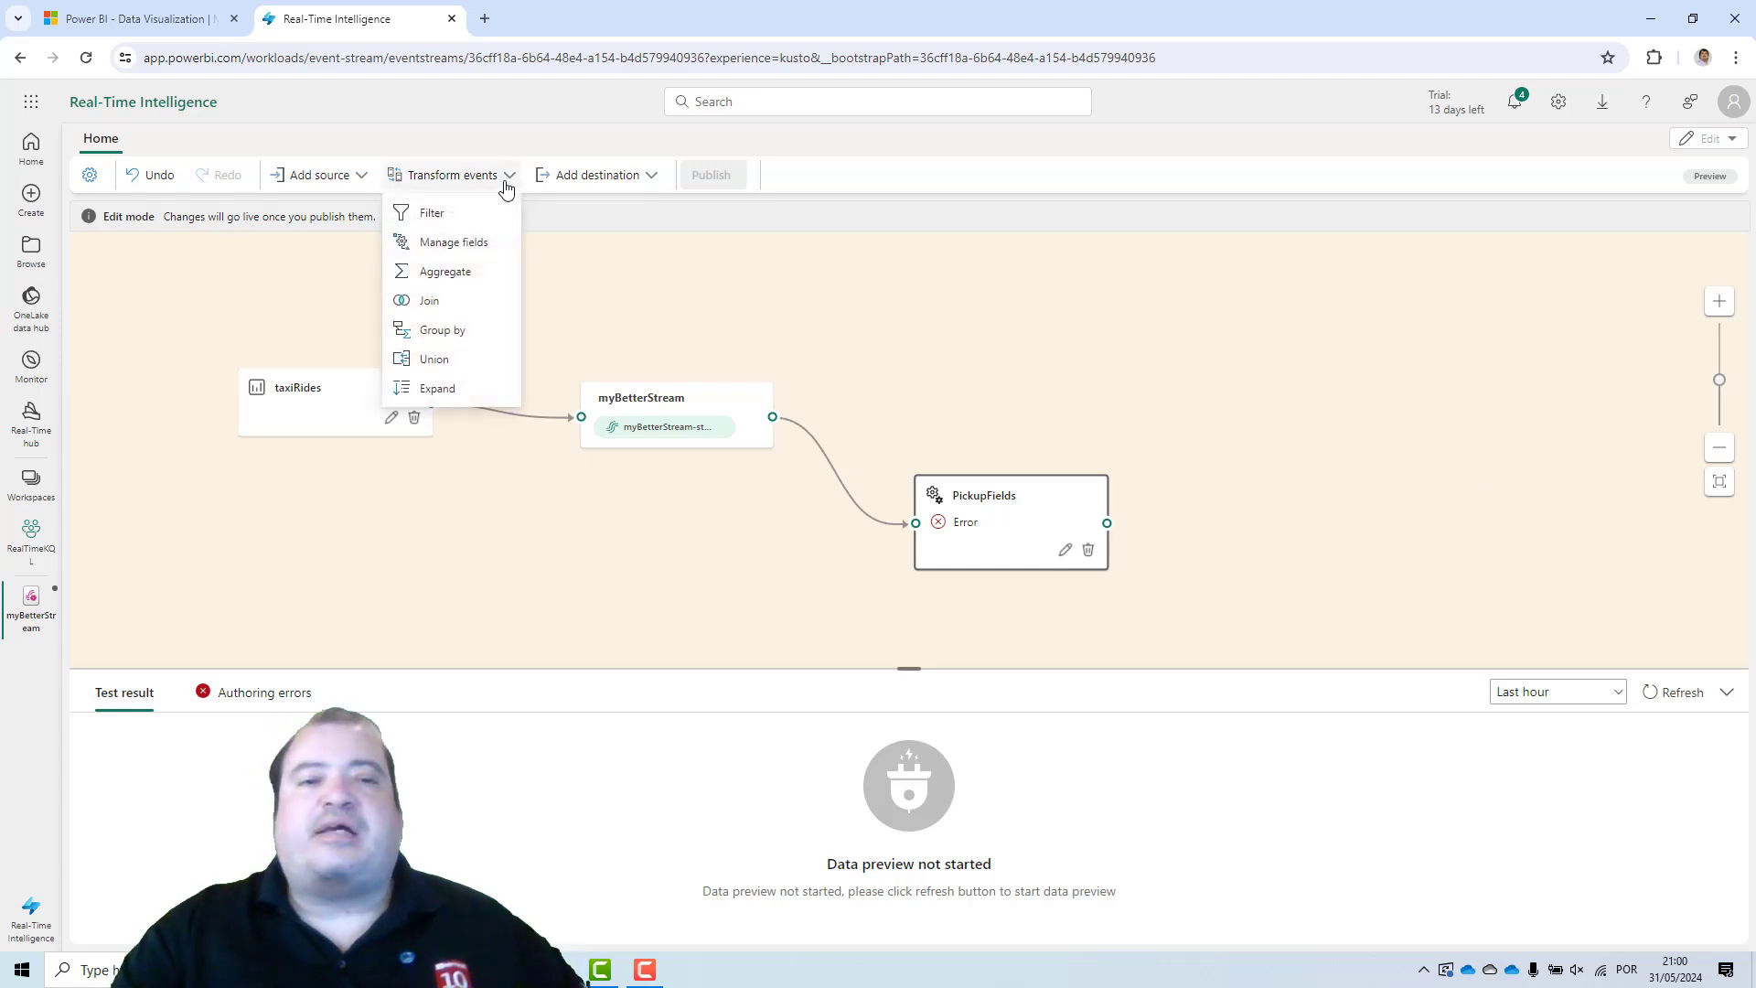
click(471, 245)
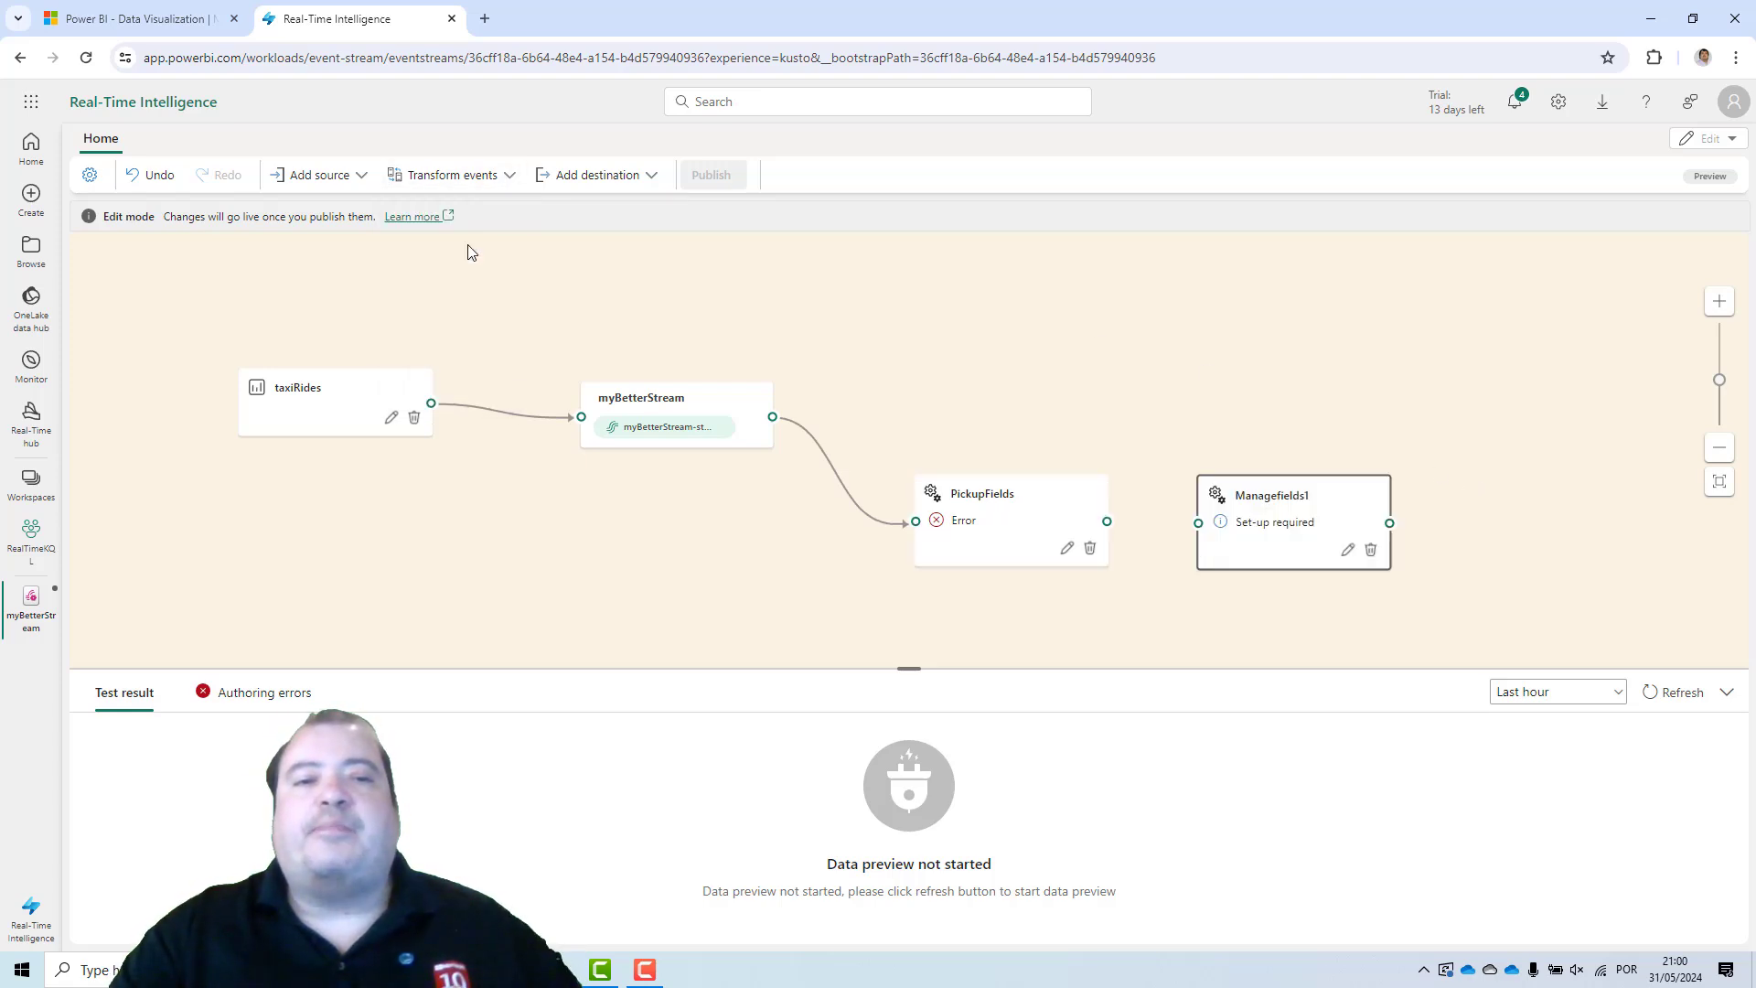
mouse_move(1300, 510)
mouse_down()
mouse_move(1012, 366)
mouse_move(1037, 363)
mouse_up()
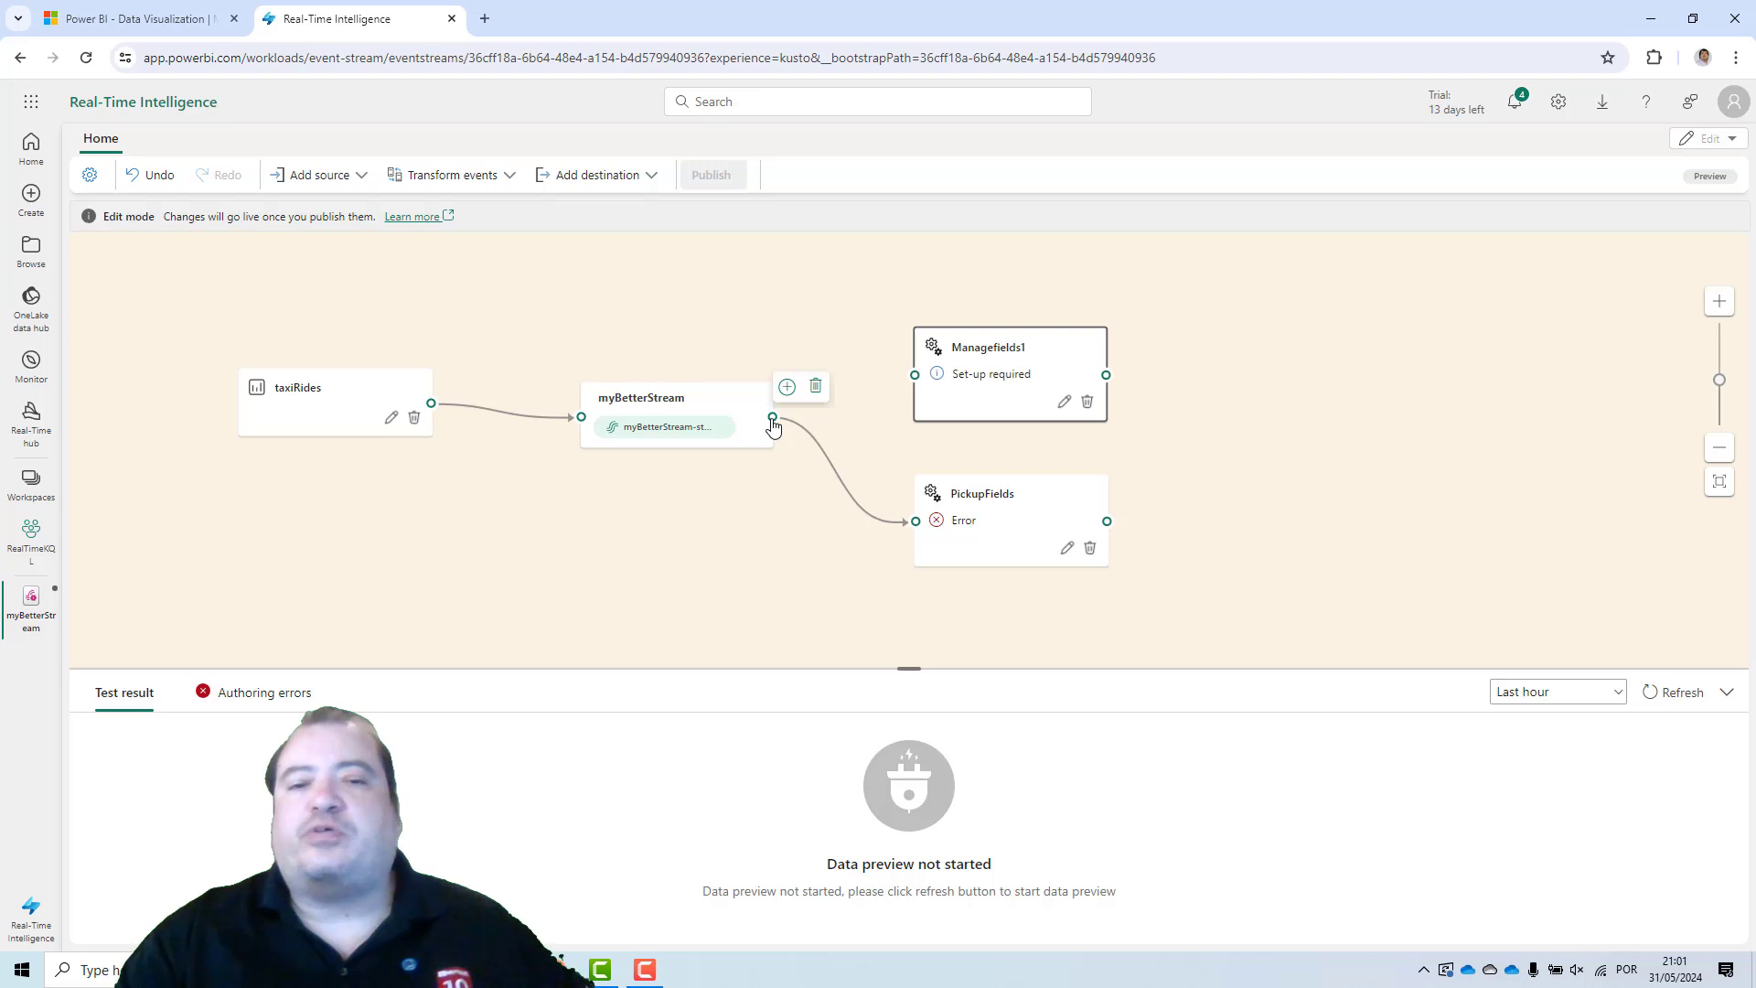
drag(773, 419, 915, 375)
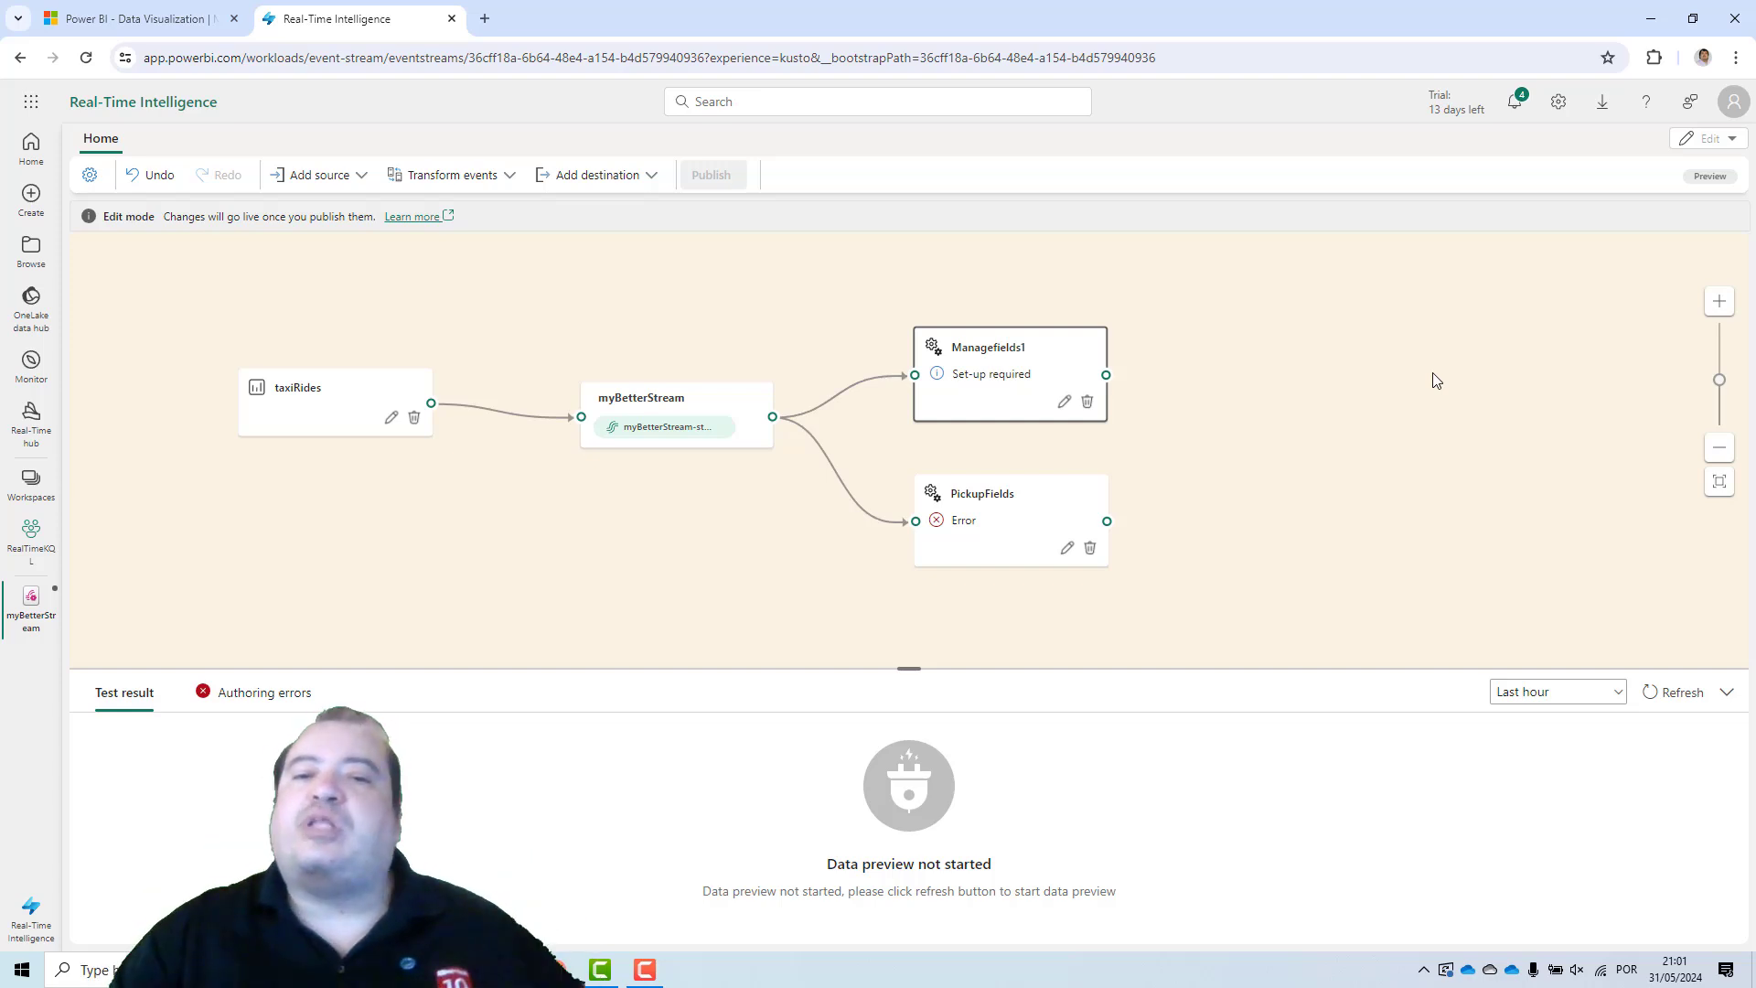
Open the new Manage fields operation's settings and rename it to DropOffFields.
click(1063, 402)
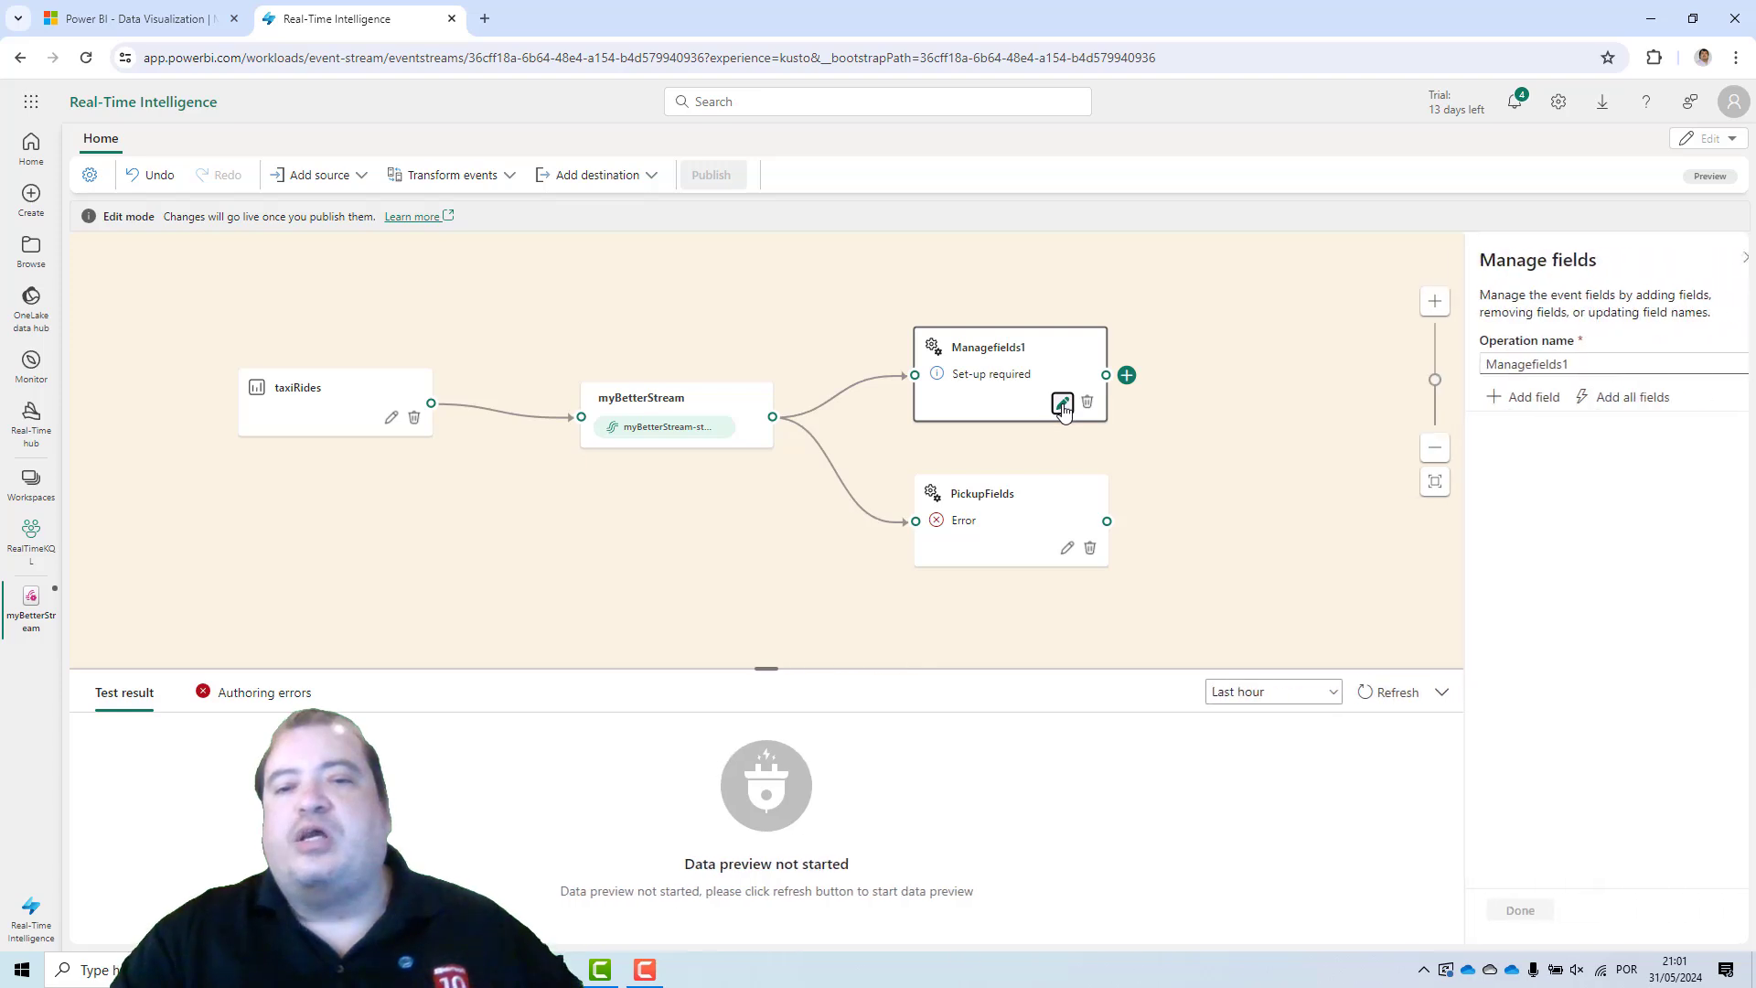
double_click(1523, 363)
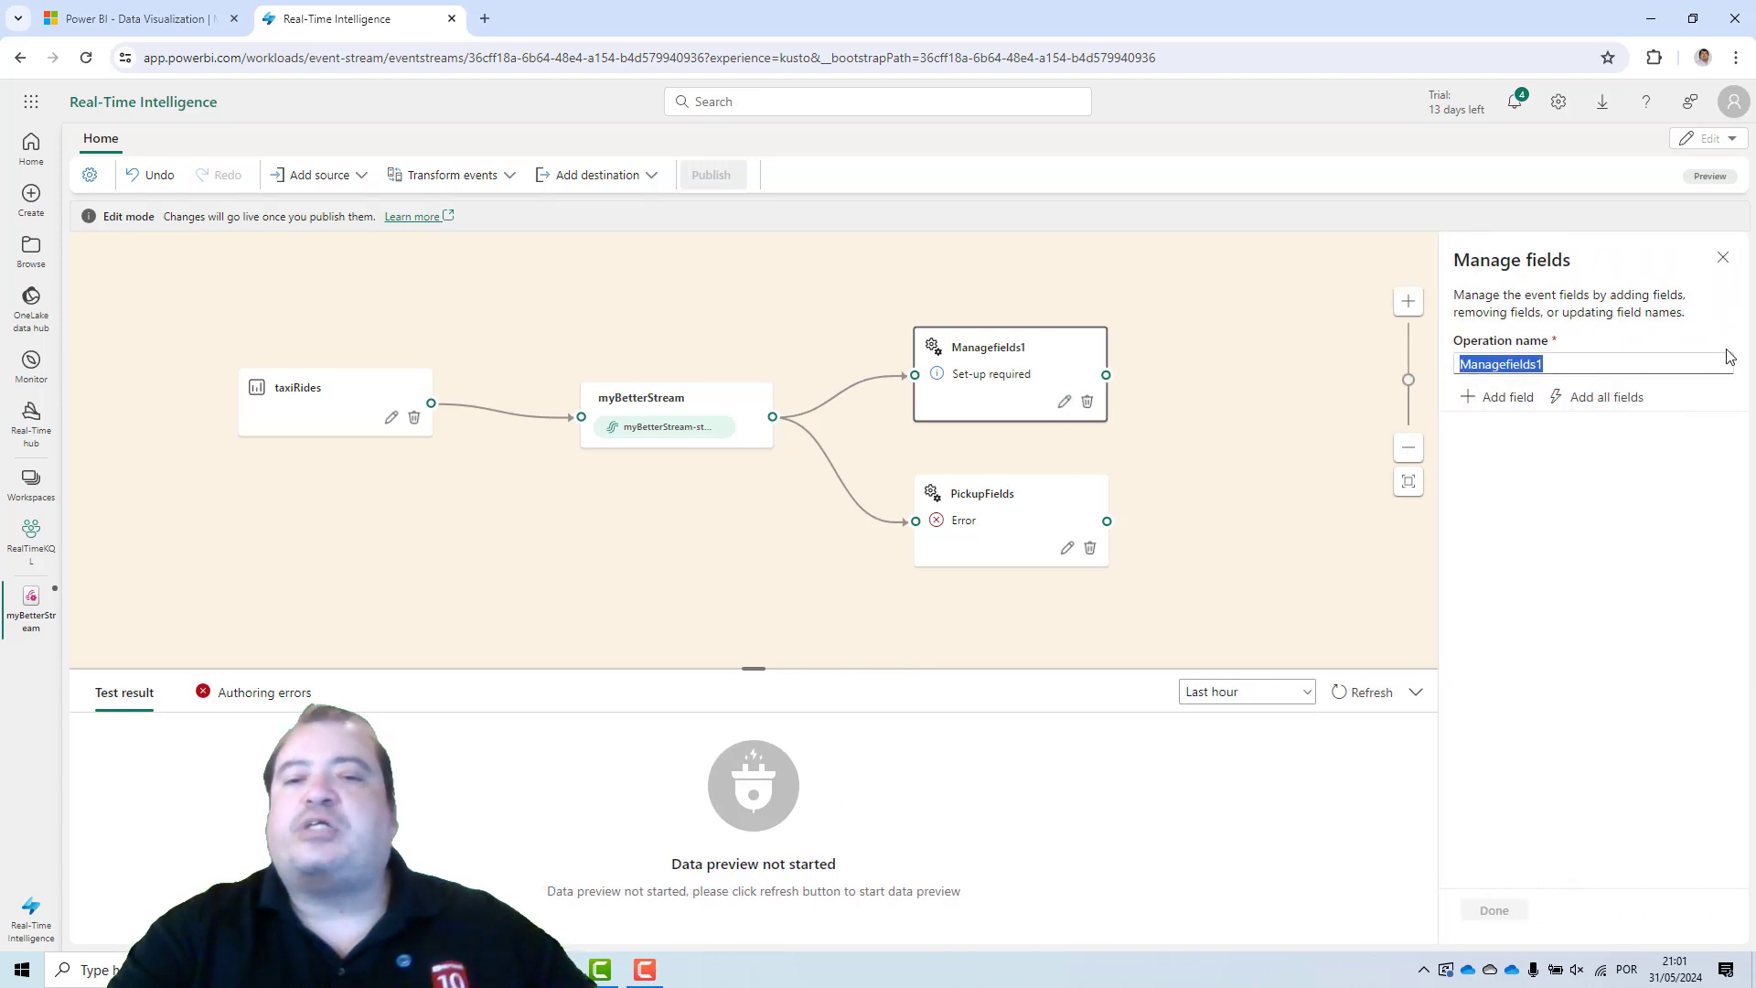
text(DropOffFields)
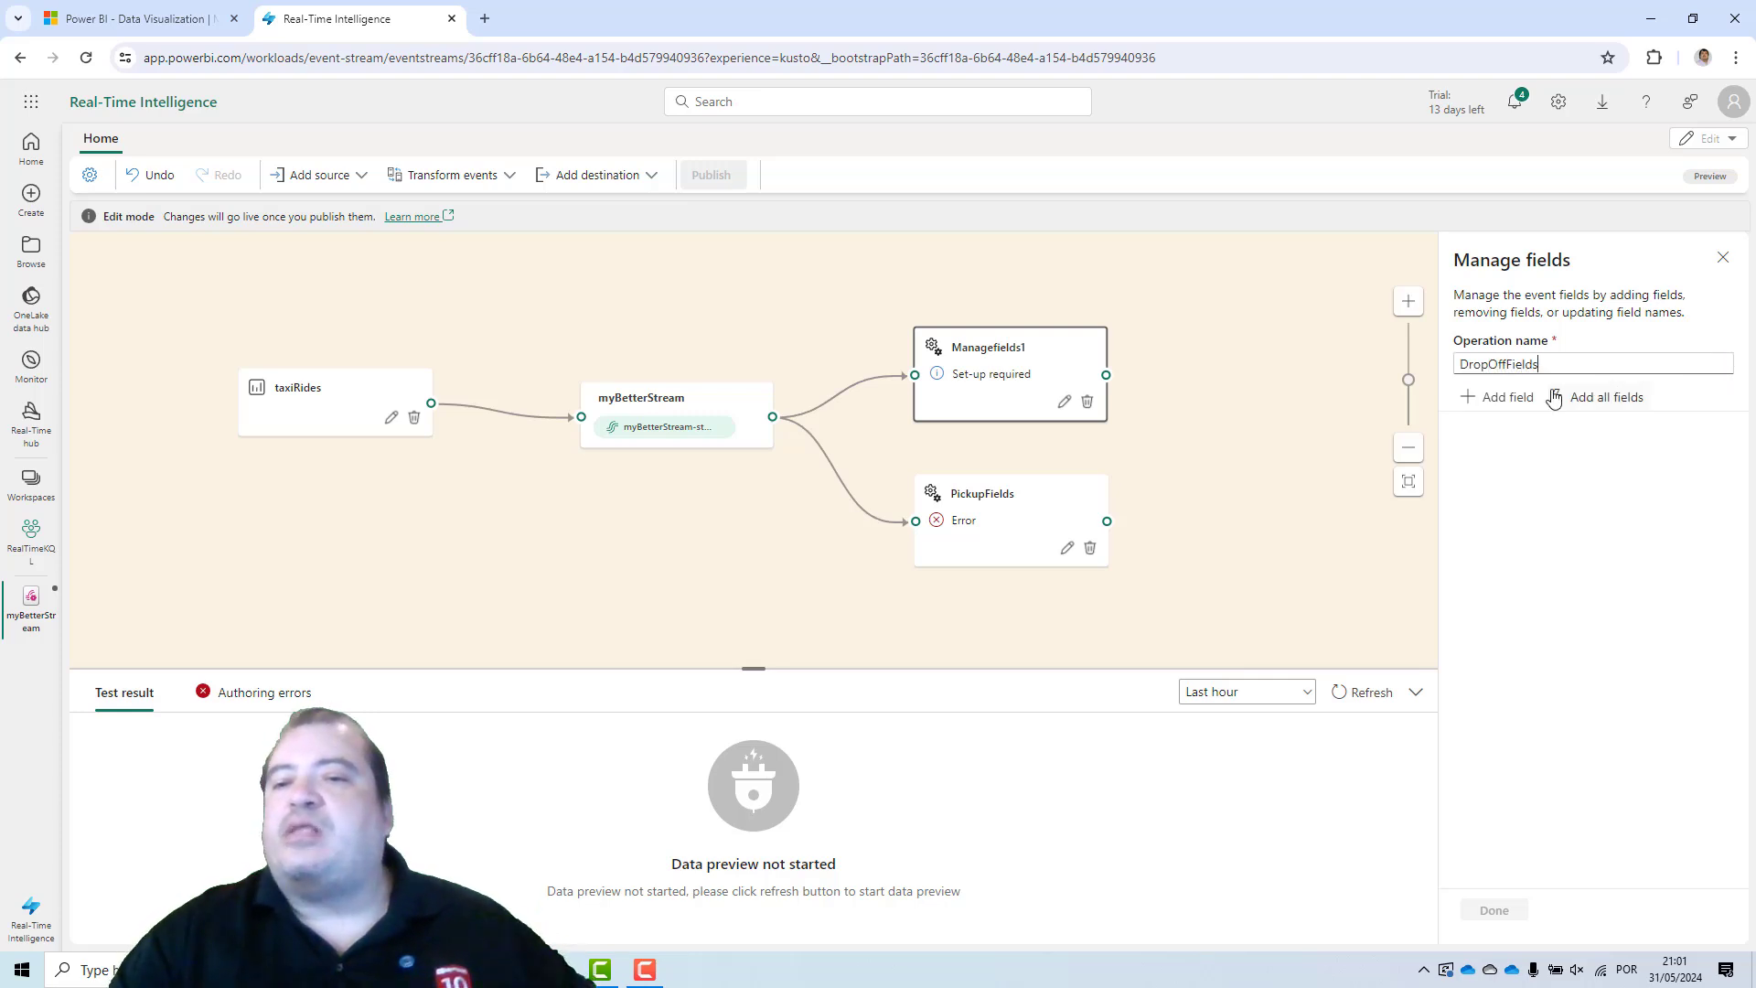
Add the DOLocationID and total_amount fields from the imported schema to the DropOffFields operation.
click(1519, 397)
click(1580, 495)
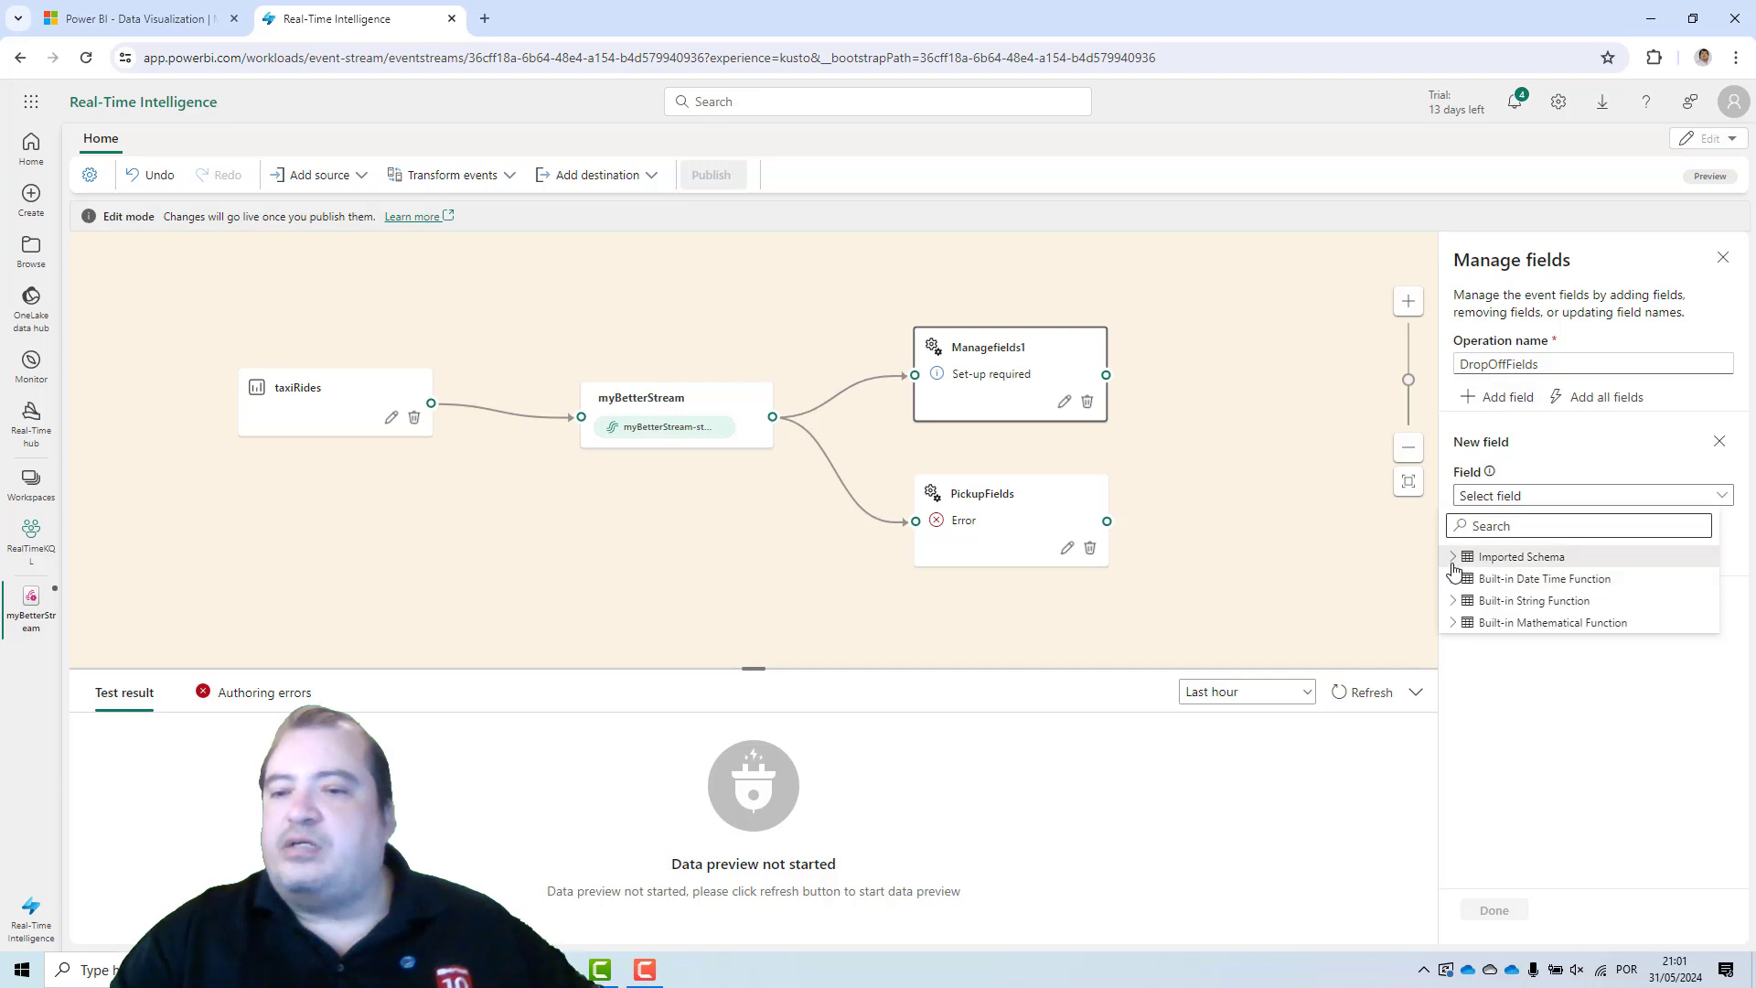
click(1454, 562)
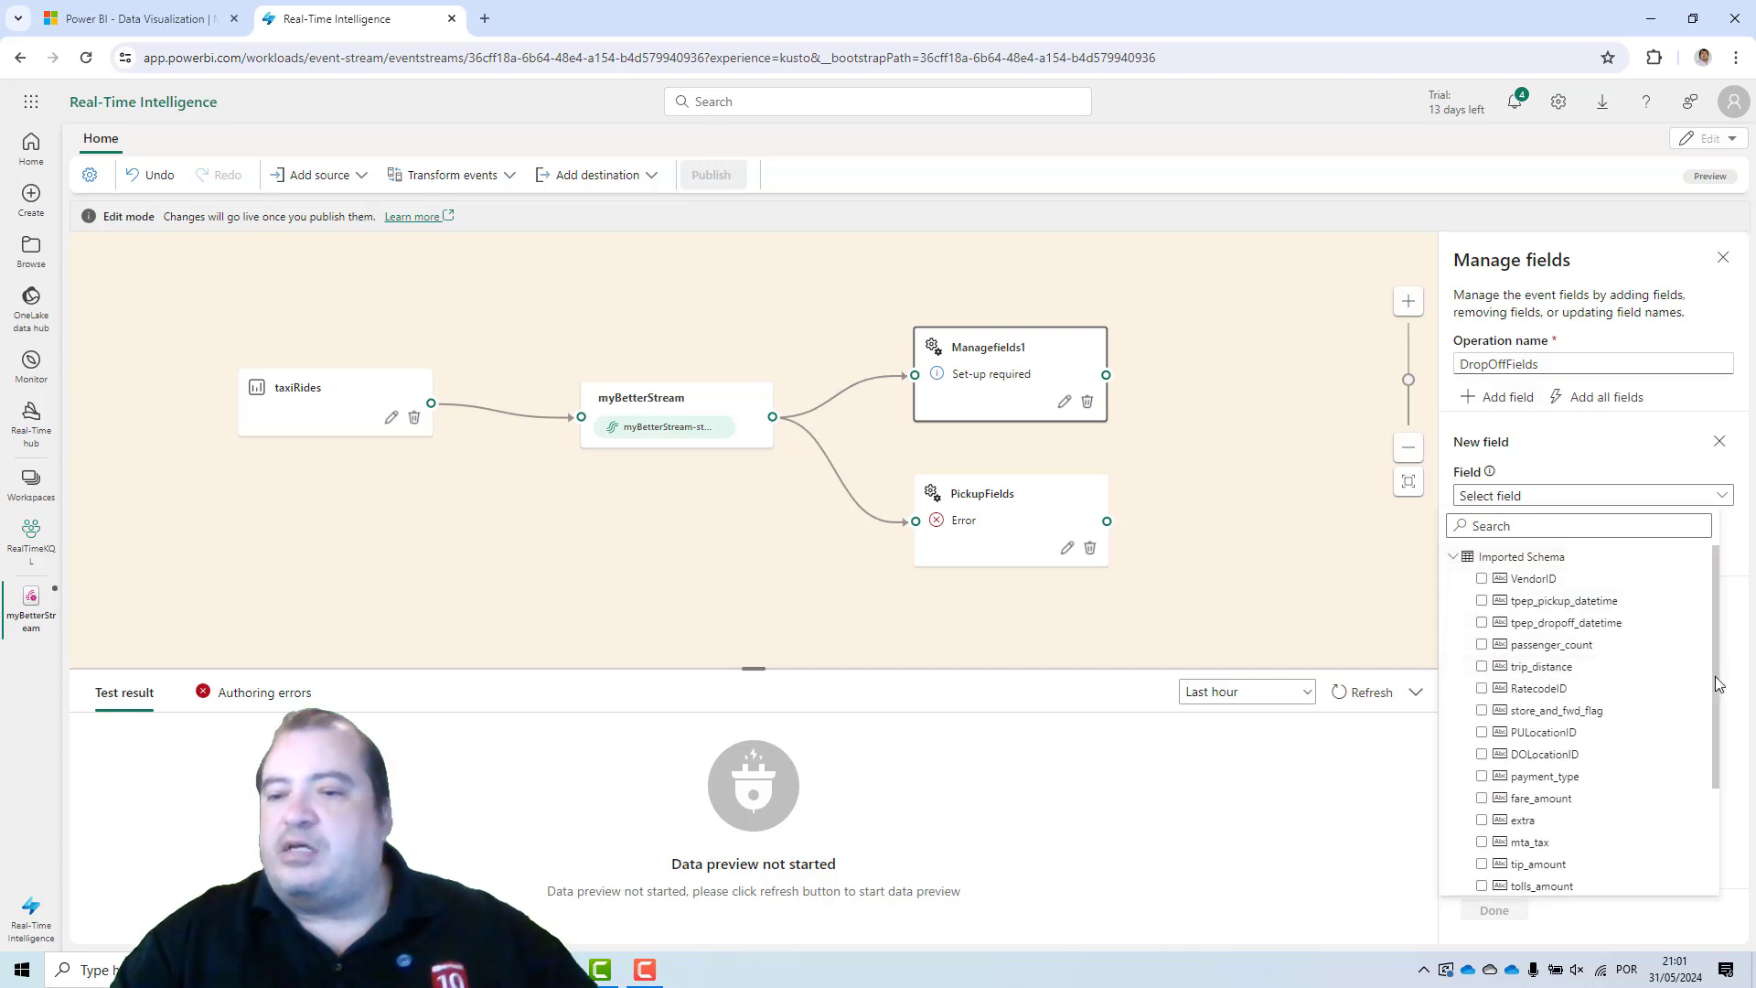
scroll(1715, 747, down, 3)
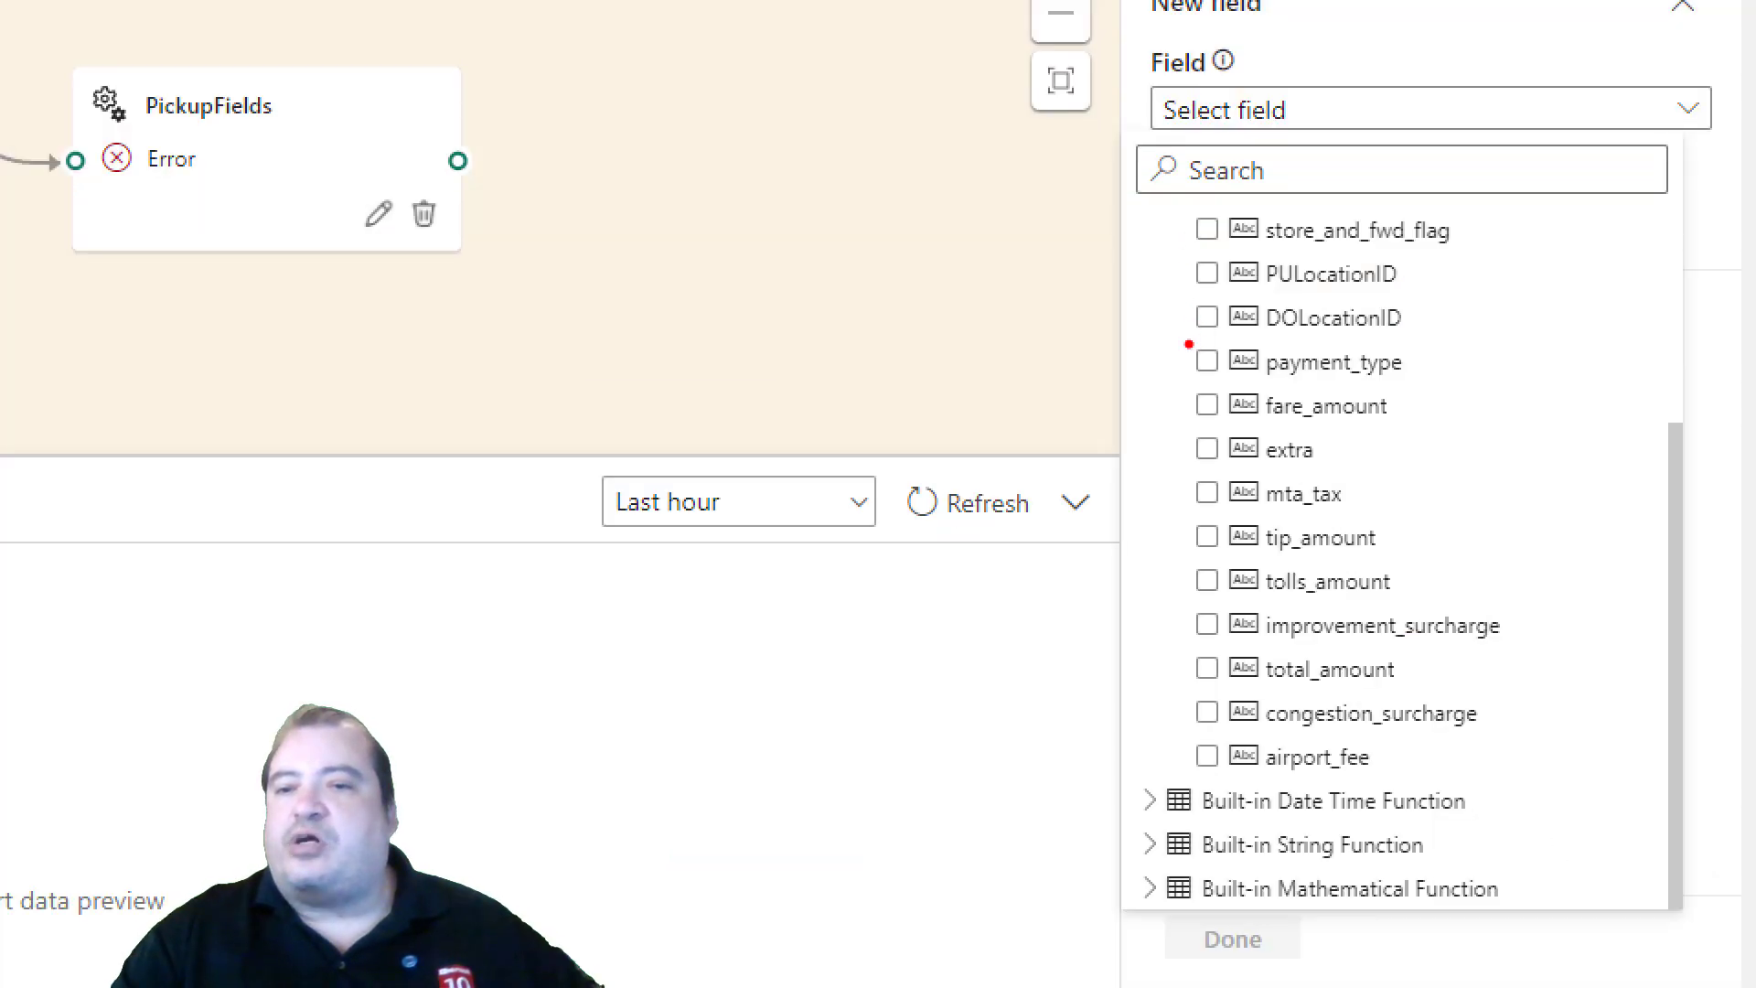
drag(1207, 344, 1422, 351)
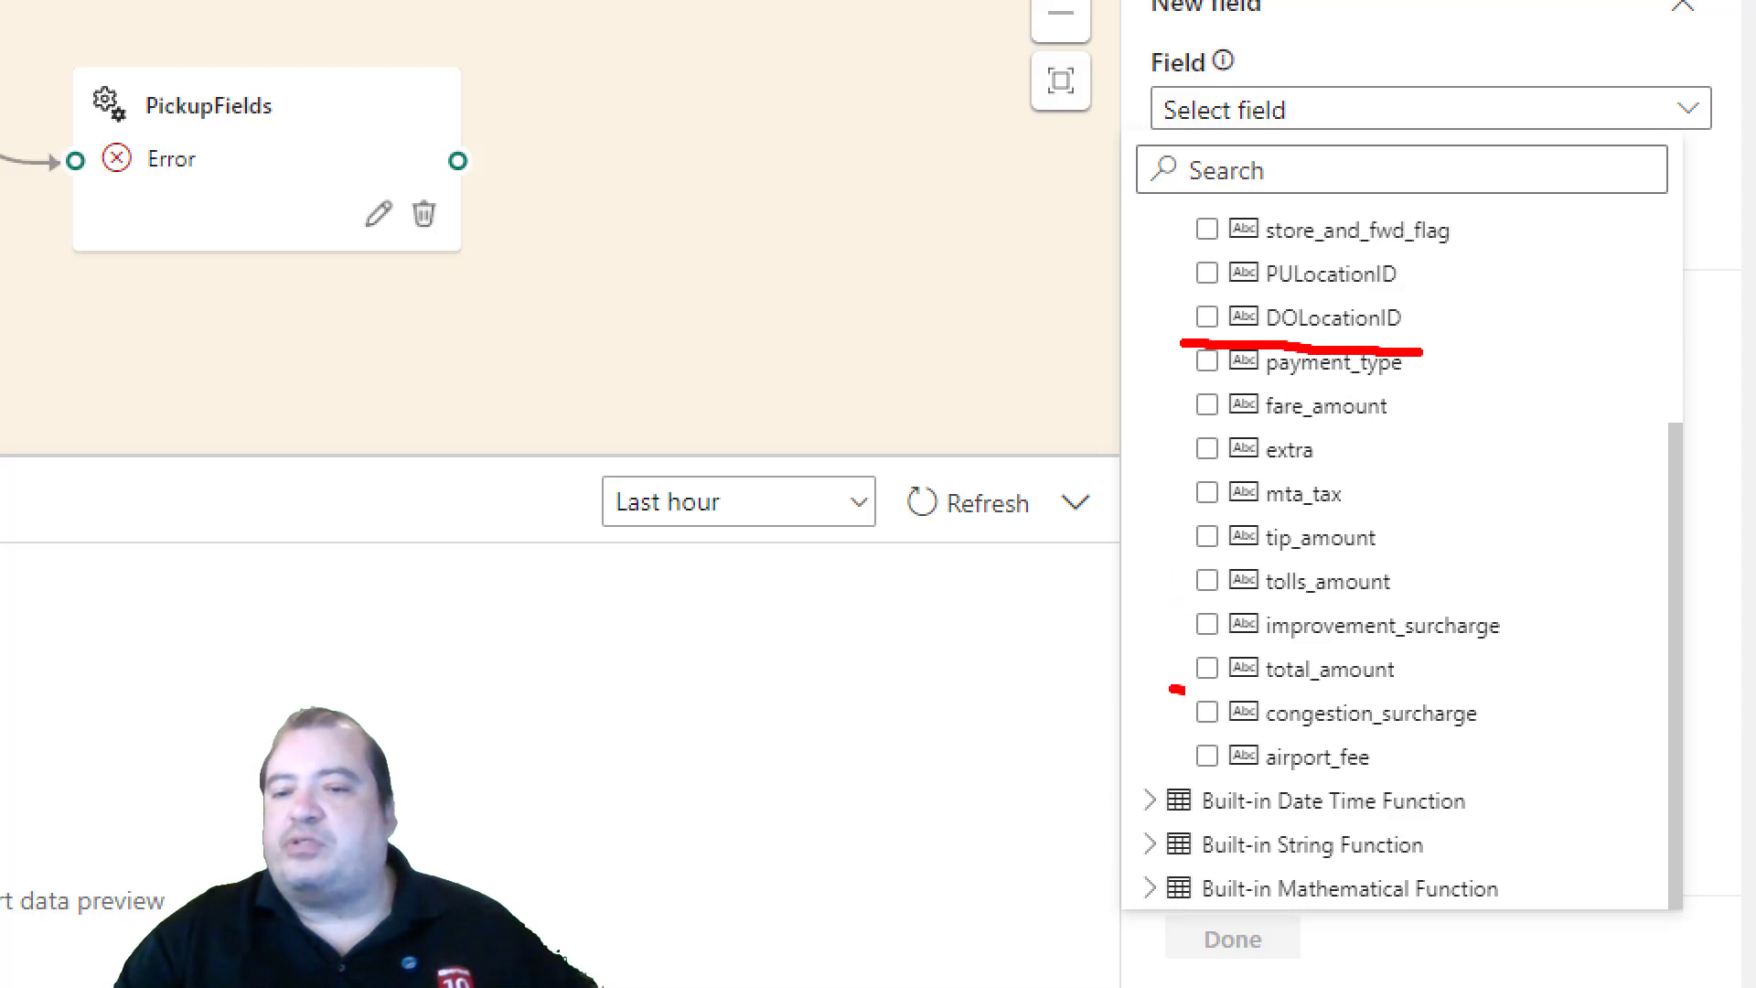
drag(1178, 689, 1436, 705)
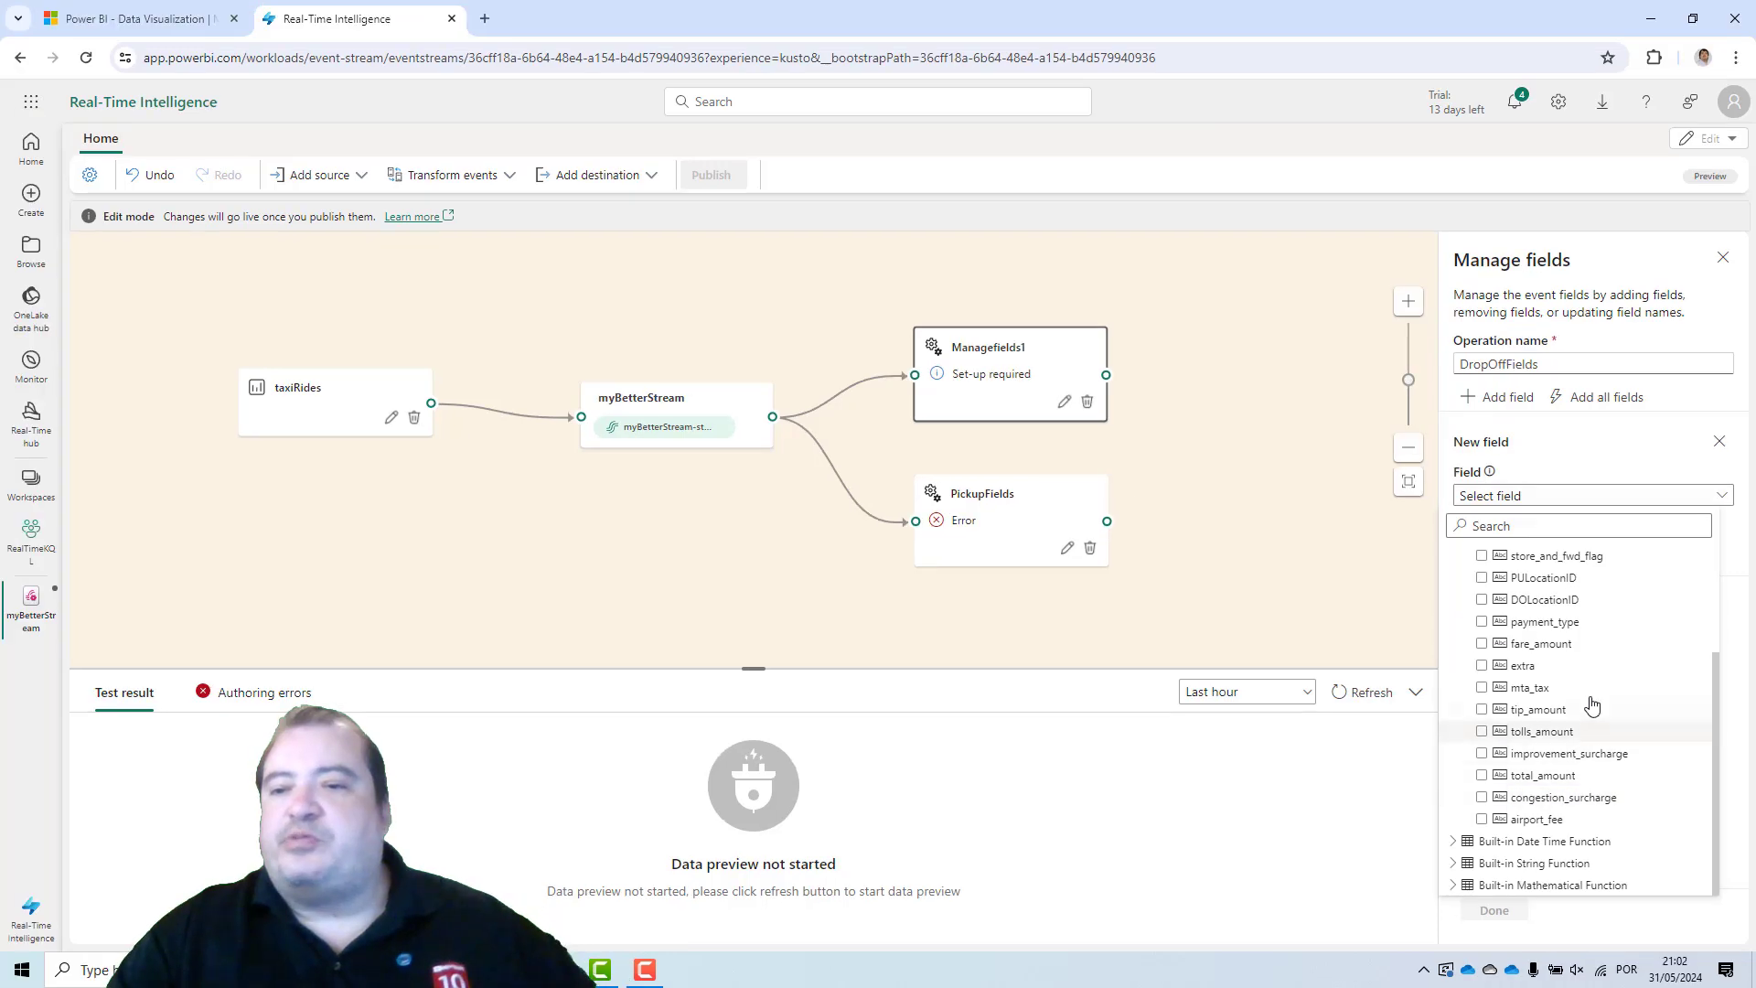
click(1483, 600)
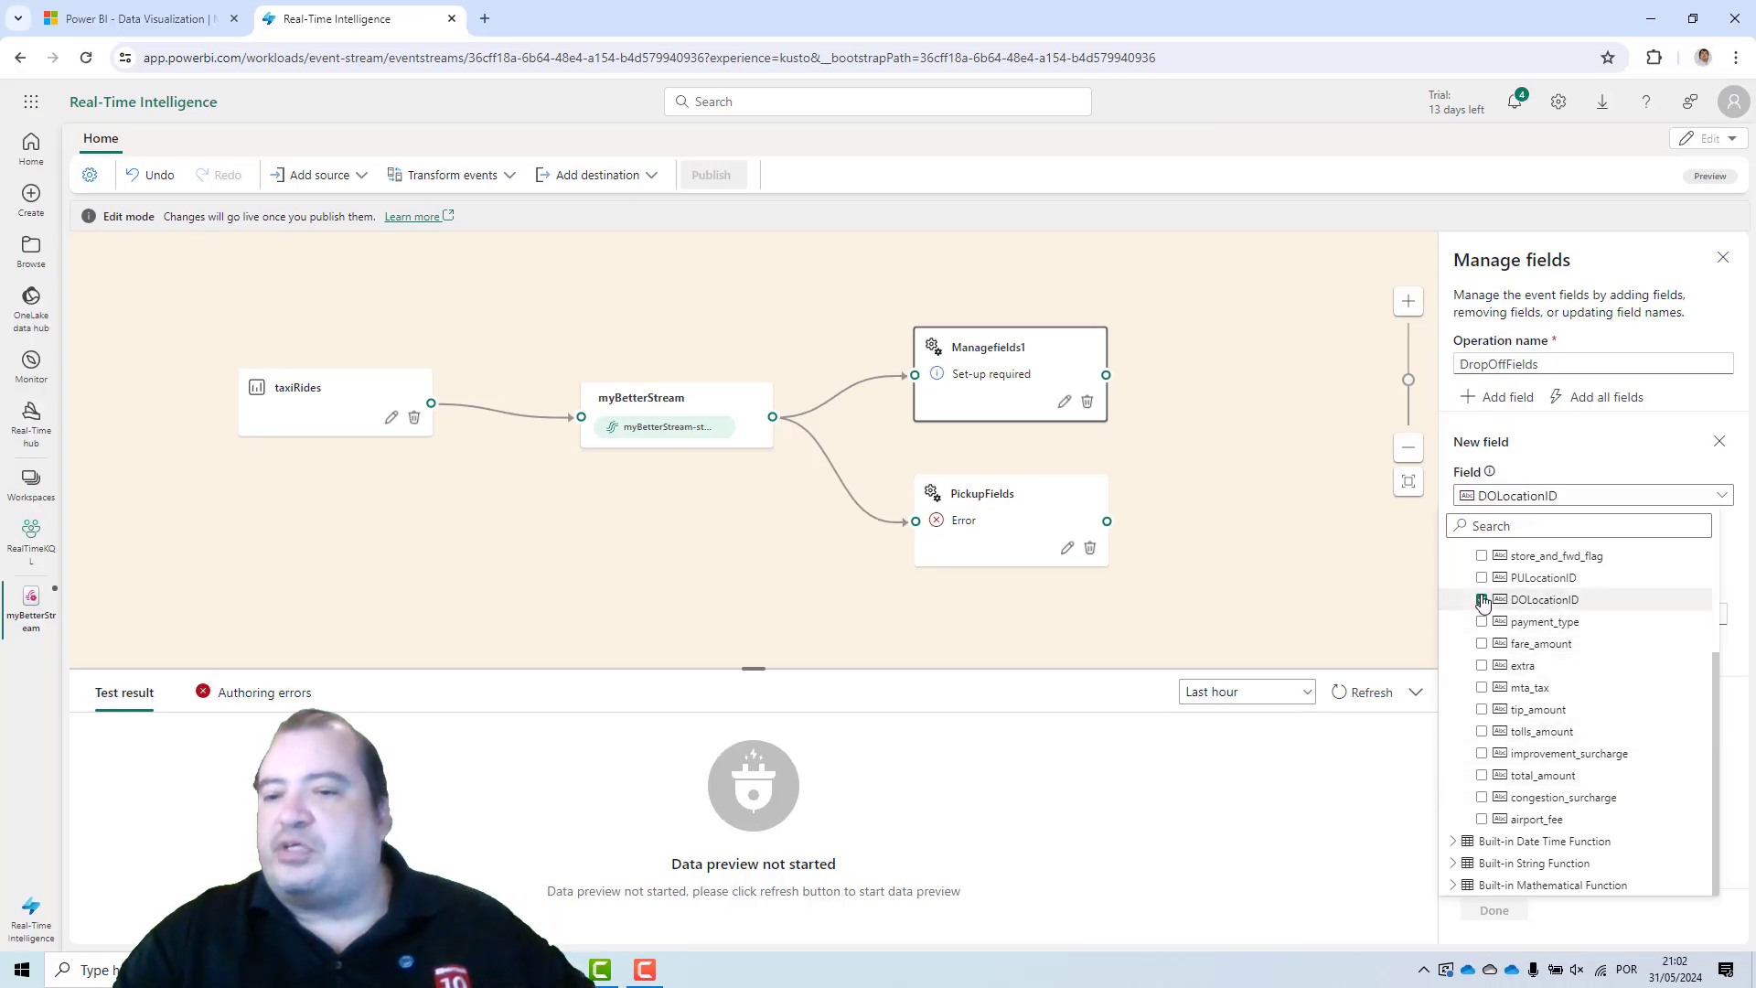
click(1483, 776)
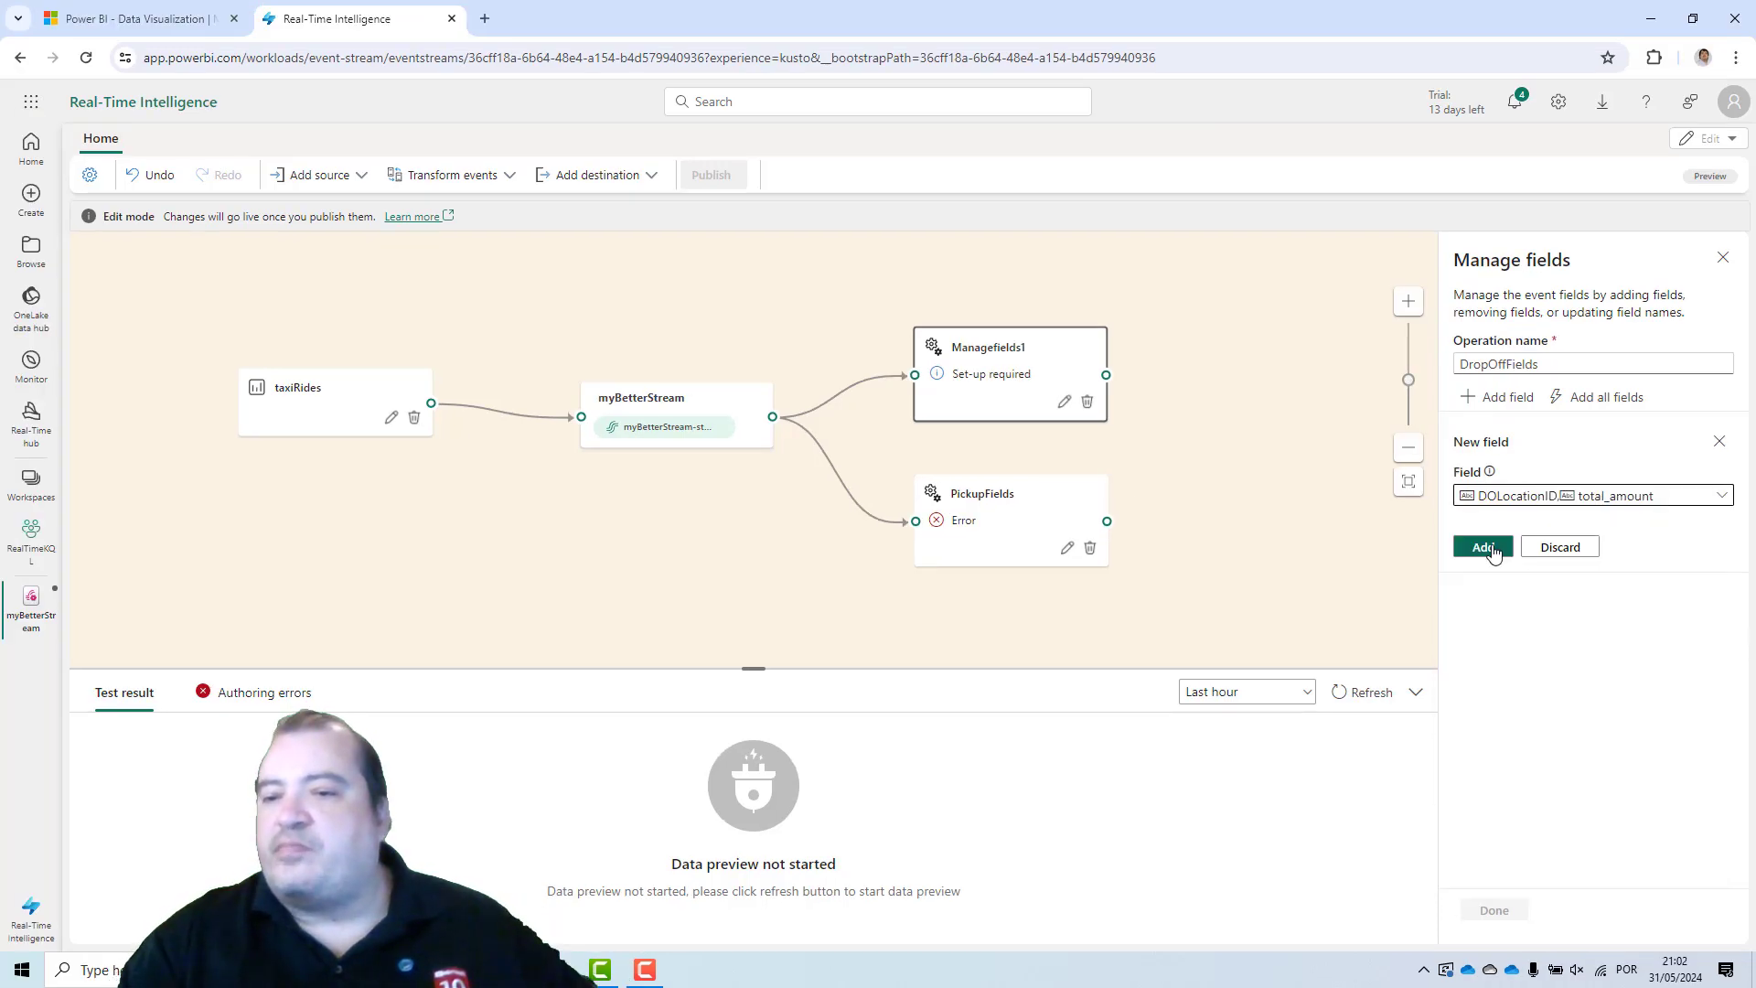
click(1474, 546)
Convert the DropOffFields total_amount field to Double and save the operation.
click(1548, 463)
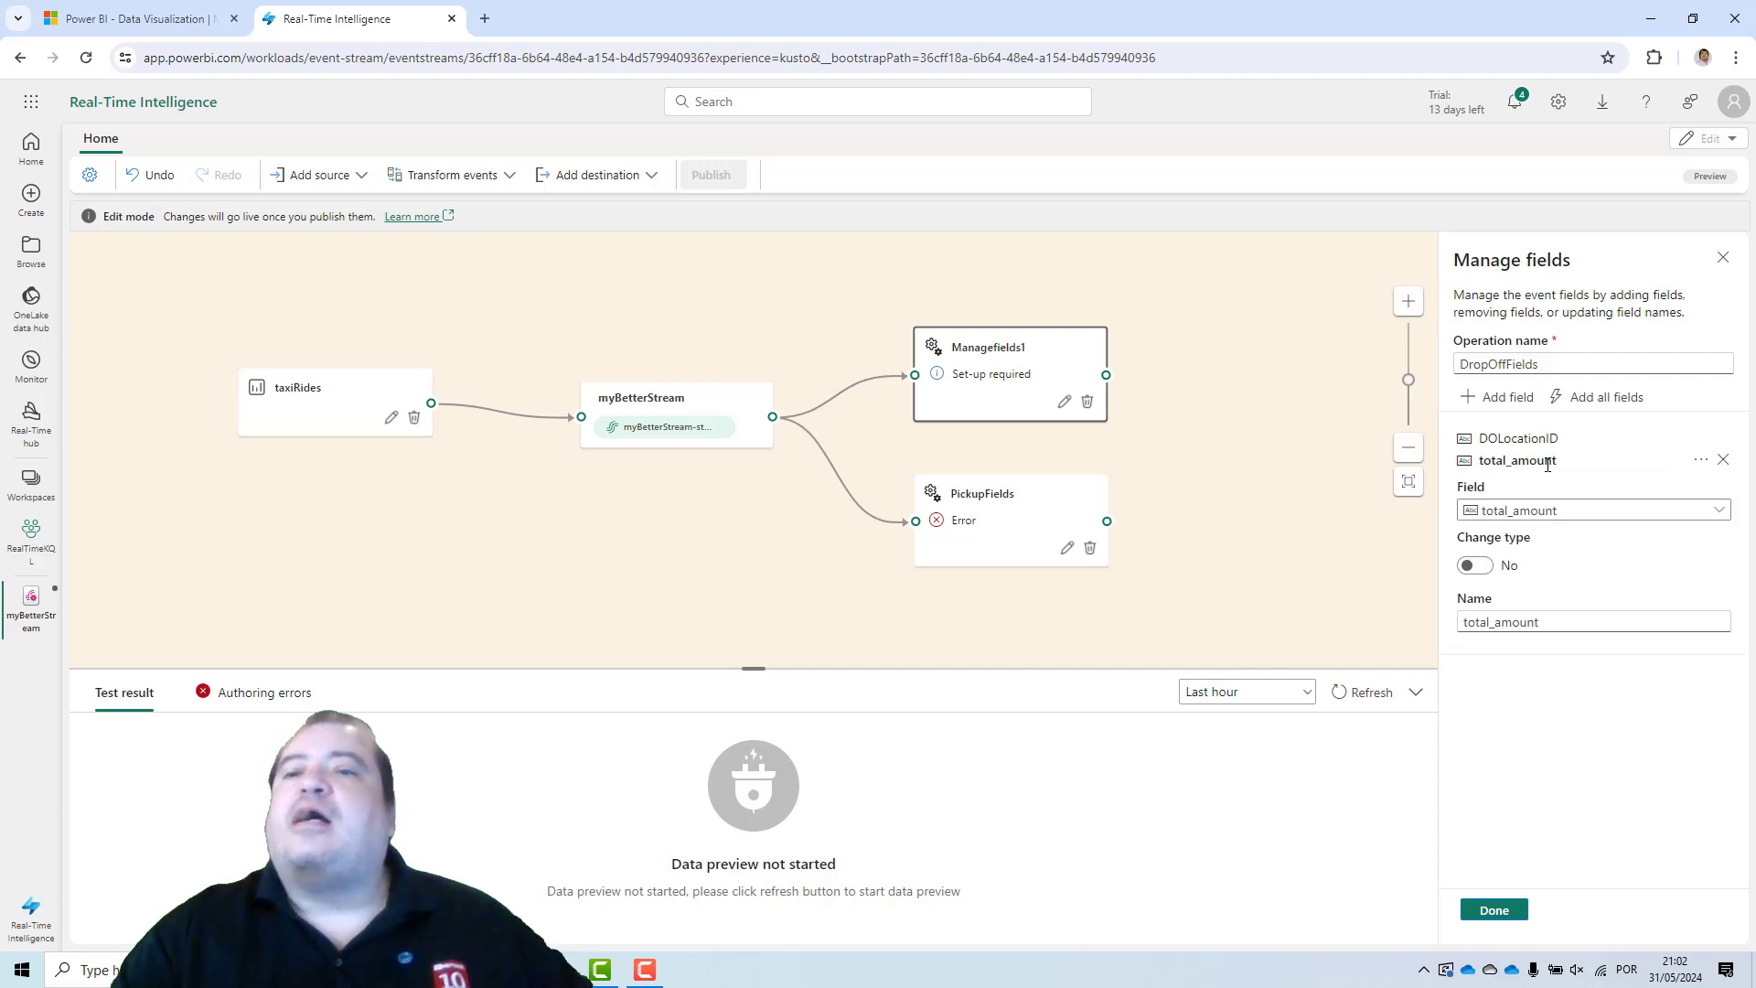
click(1475, 565)
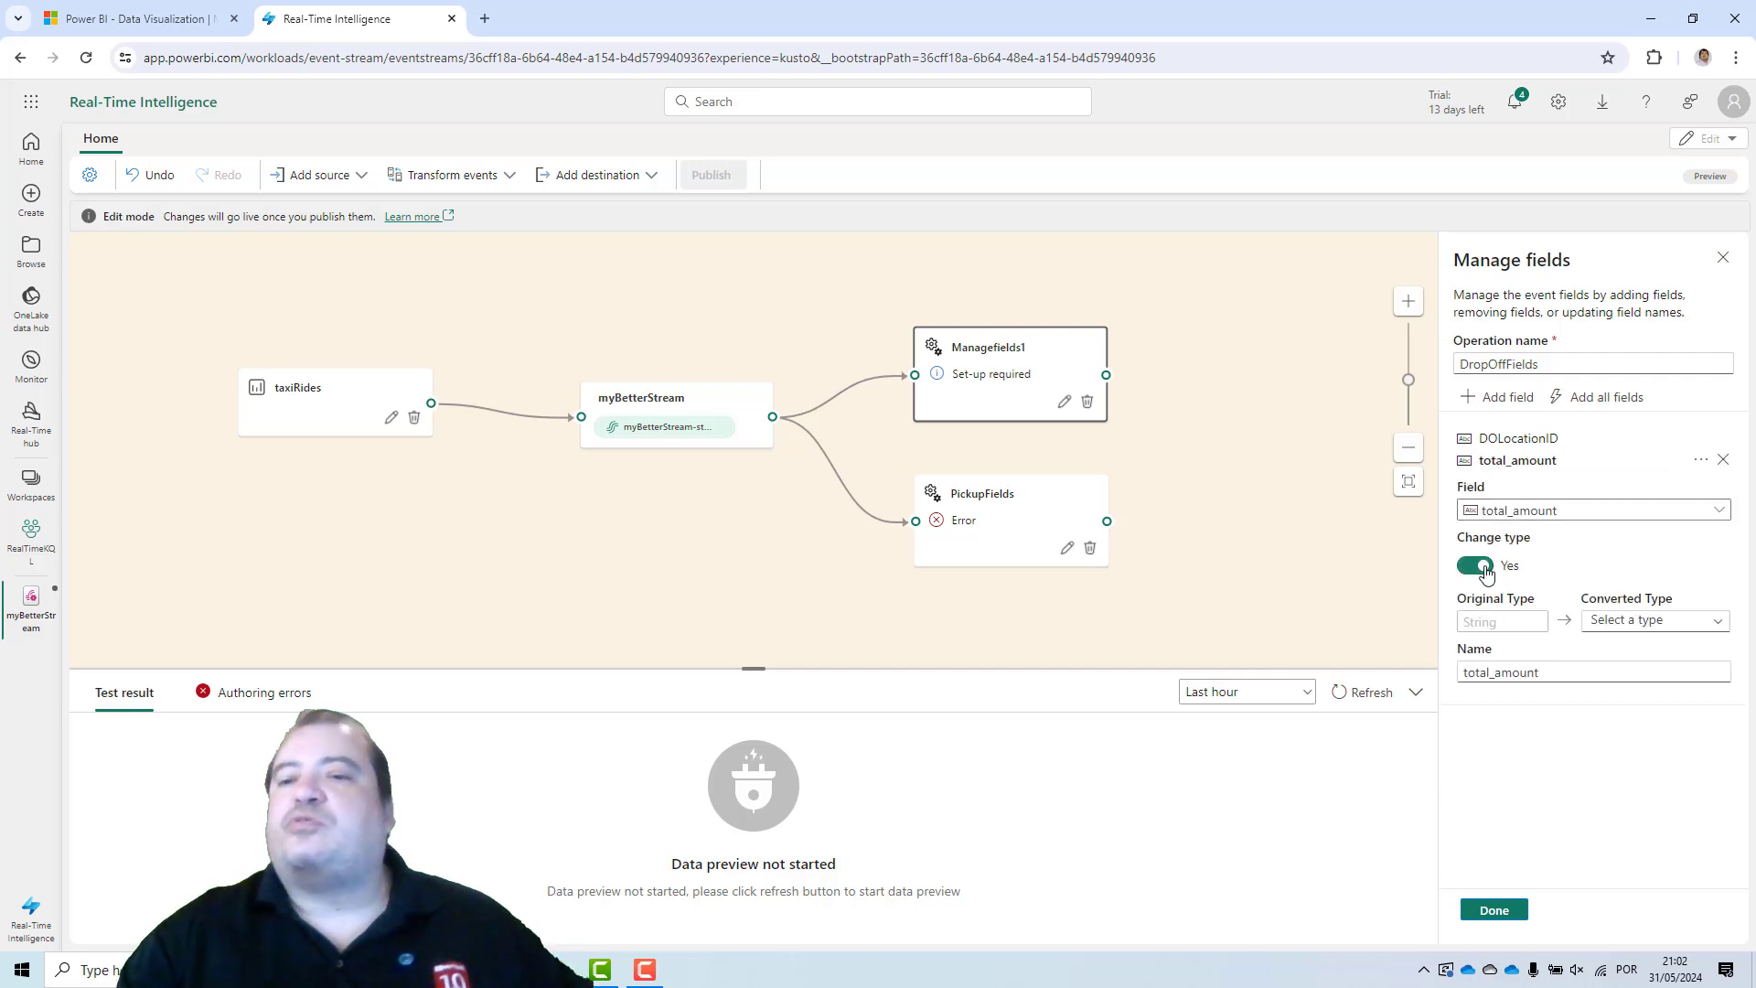
click(1628, 622)
click(1617, 688)
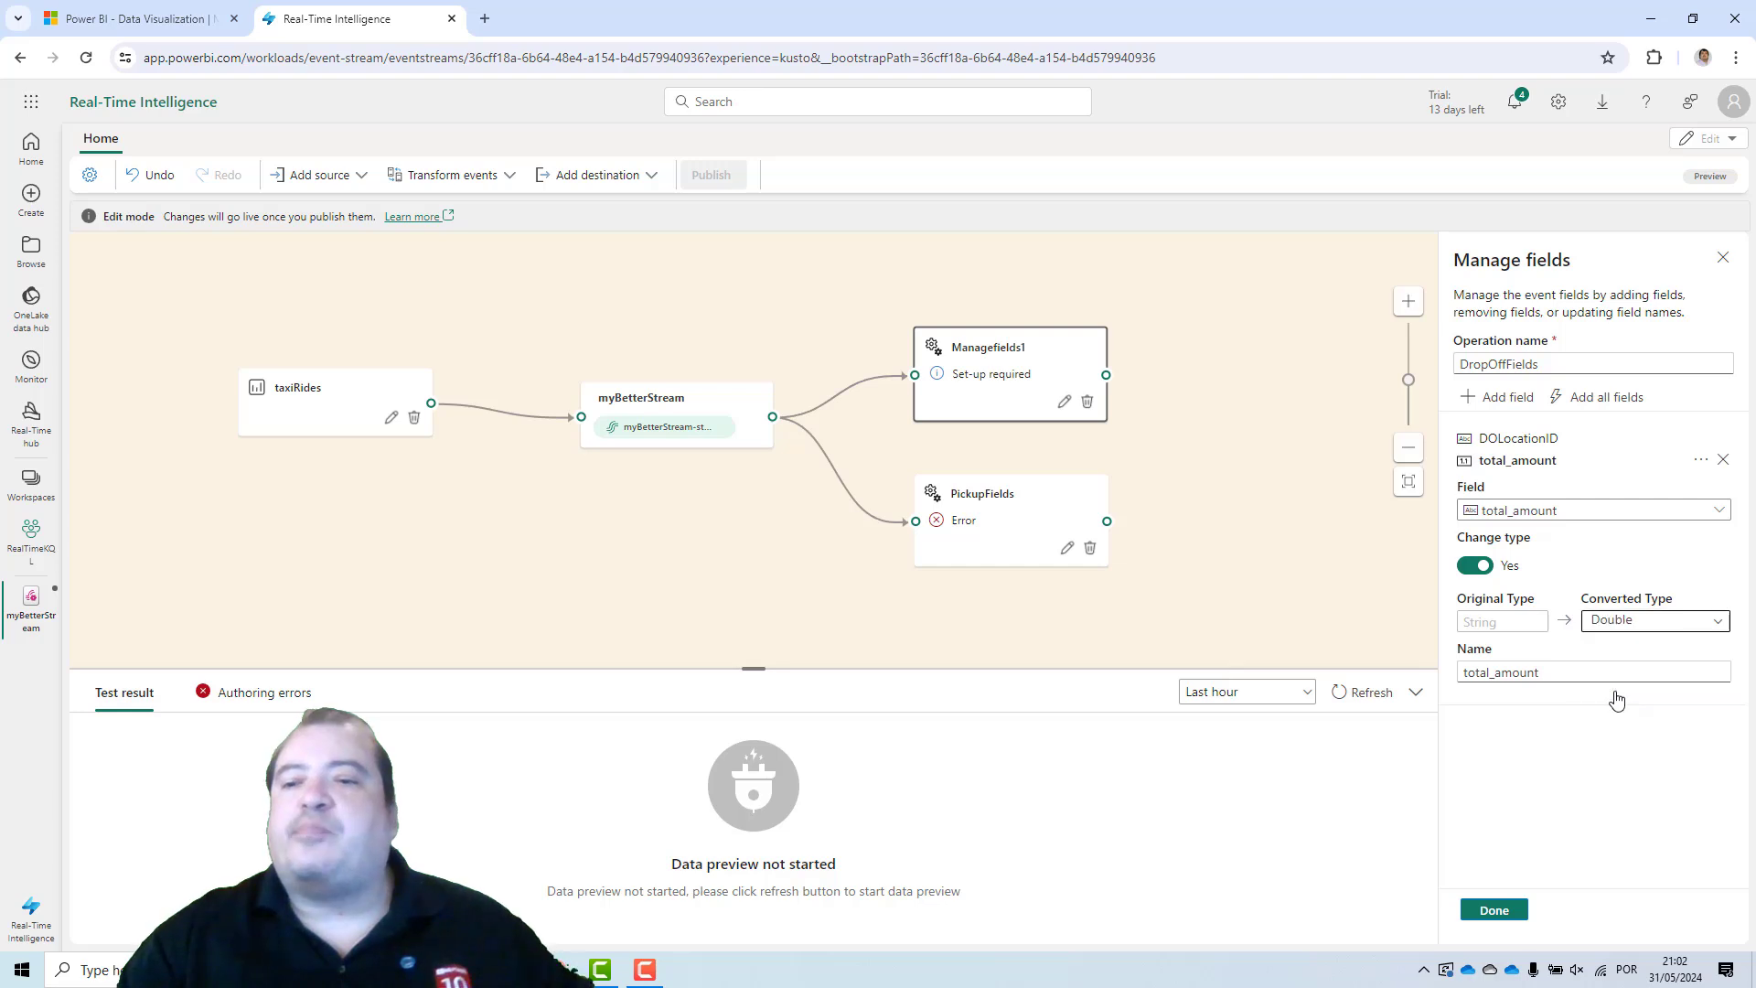
click(1491, 909)
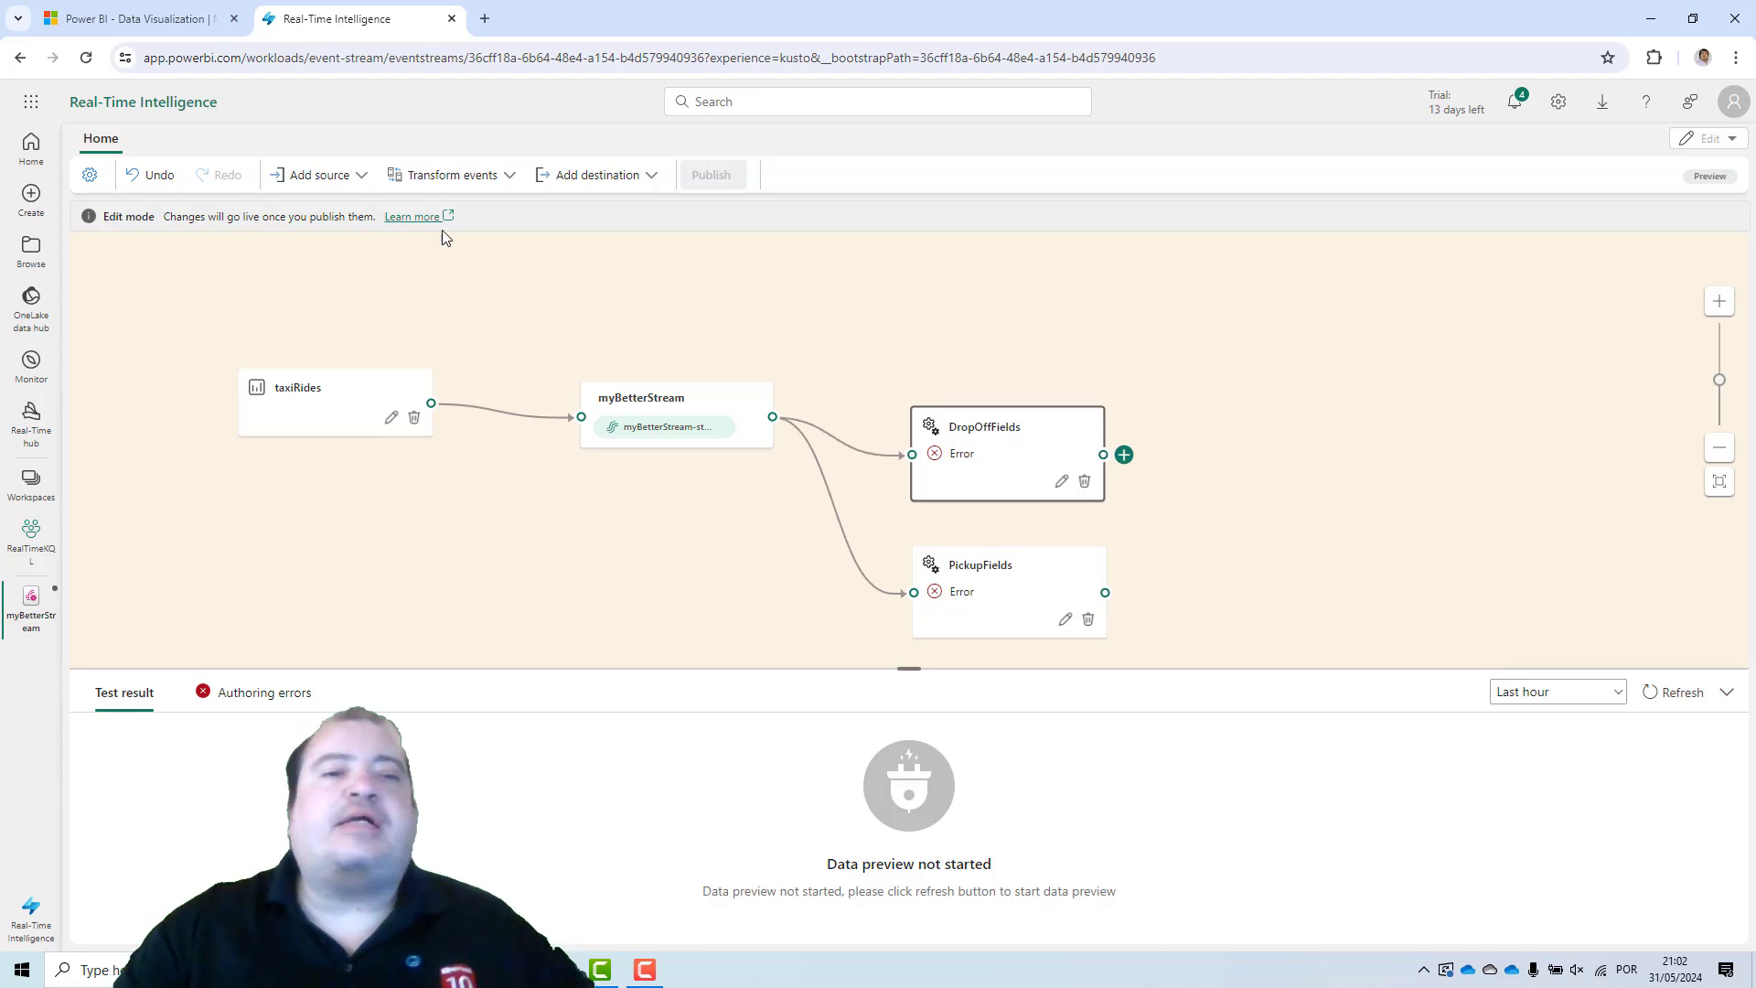
Add a third Manage fields operation and connect the myBetterStream output to it.
click(489, 183)
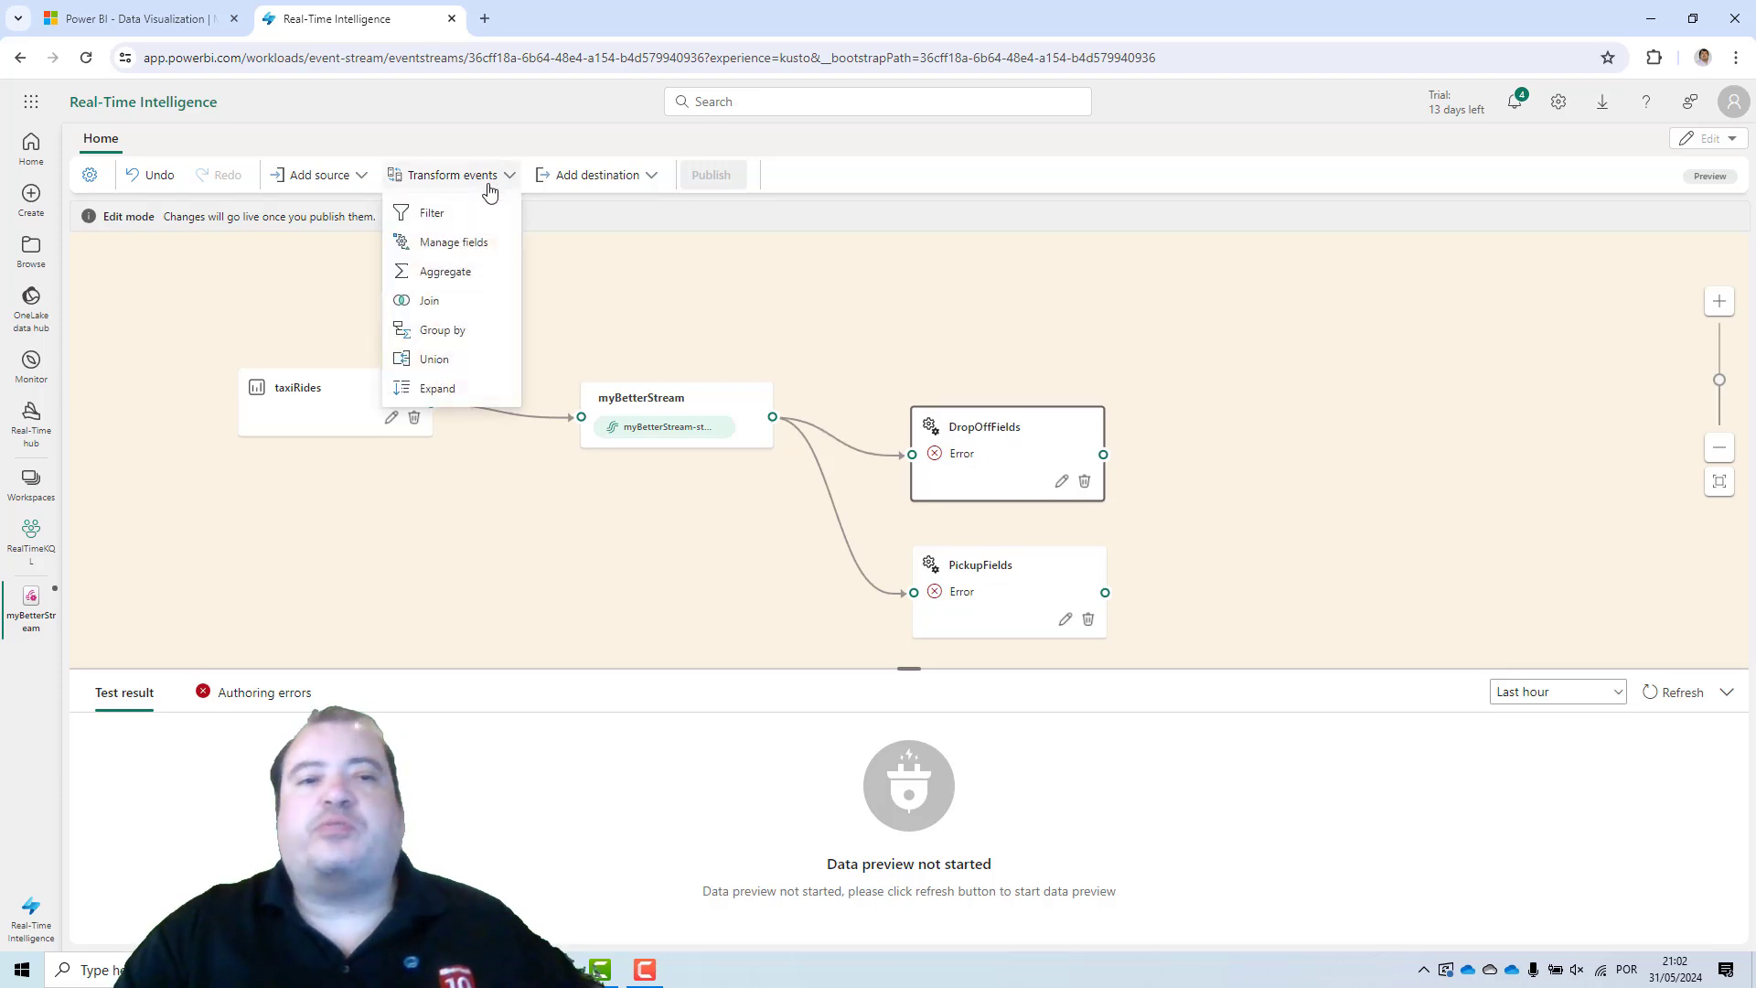
click(454, 242)
drag(1262, 563, 1005, 317)
drag(773, 417, 912, 331)
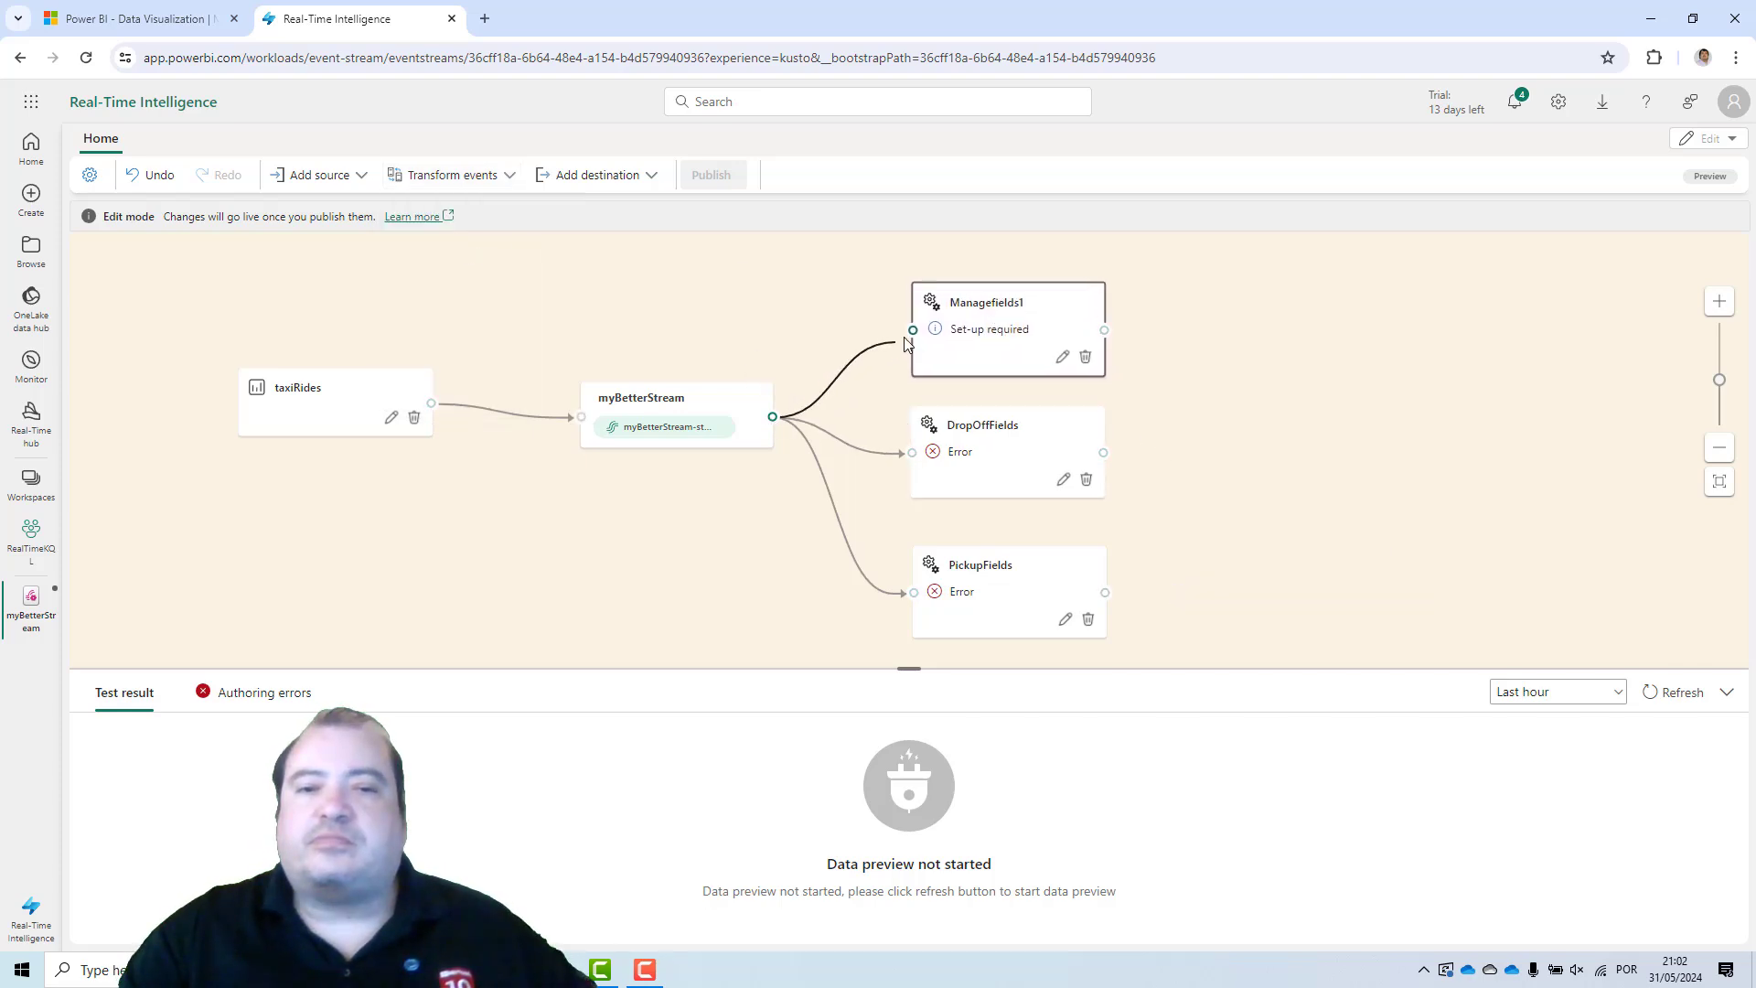
Rename the third operation to RawRecord, add all fields to it, and save.
click(1059, 360)
double_click(1494, 364)
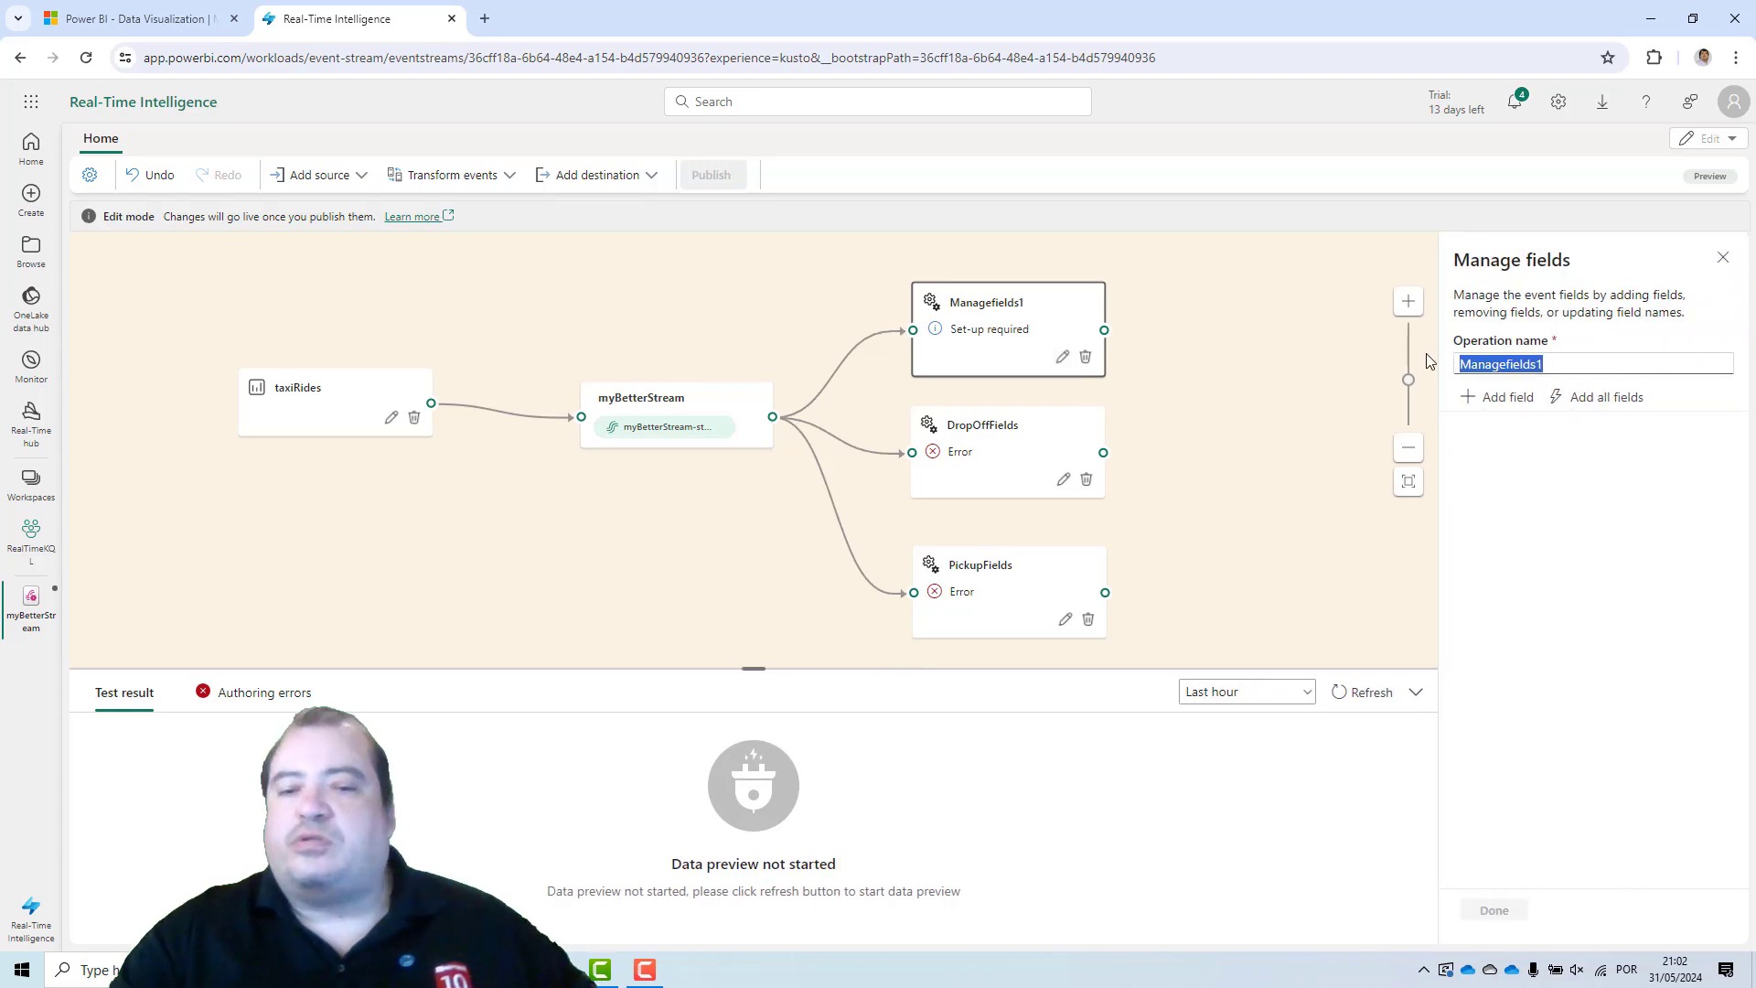
text(Raw)
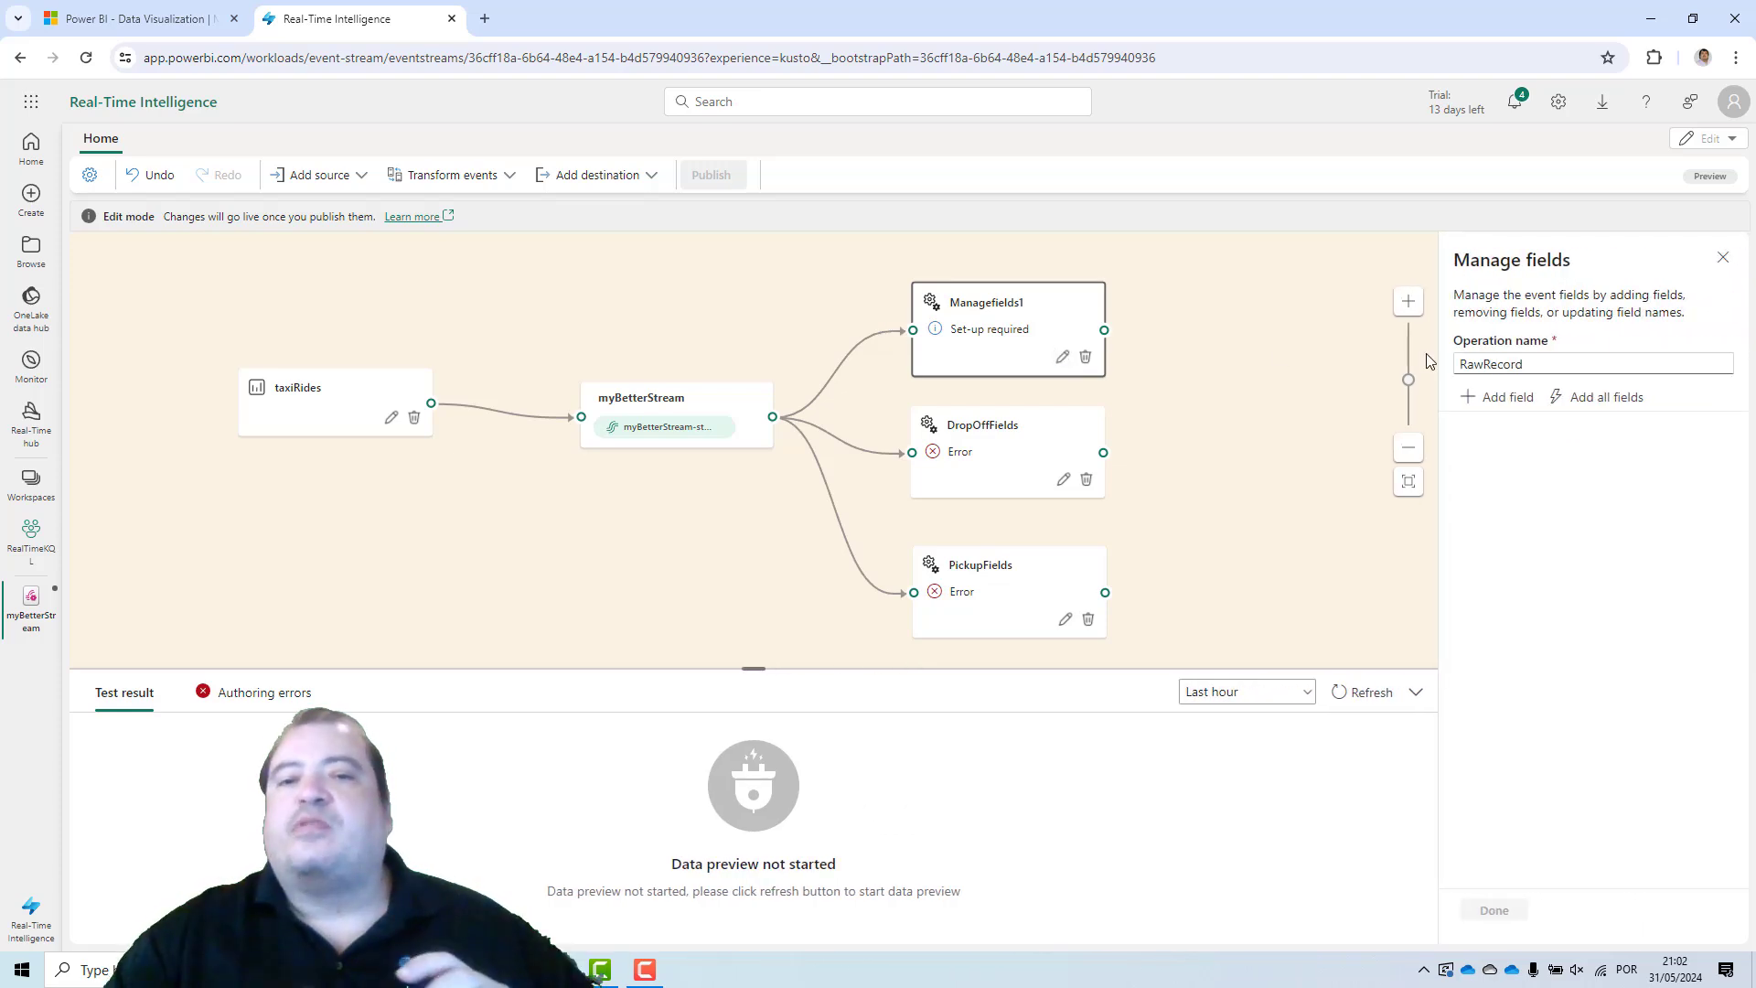
text(Record)
click(1610, 400)
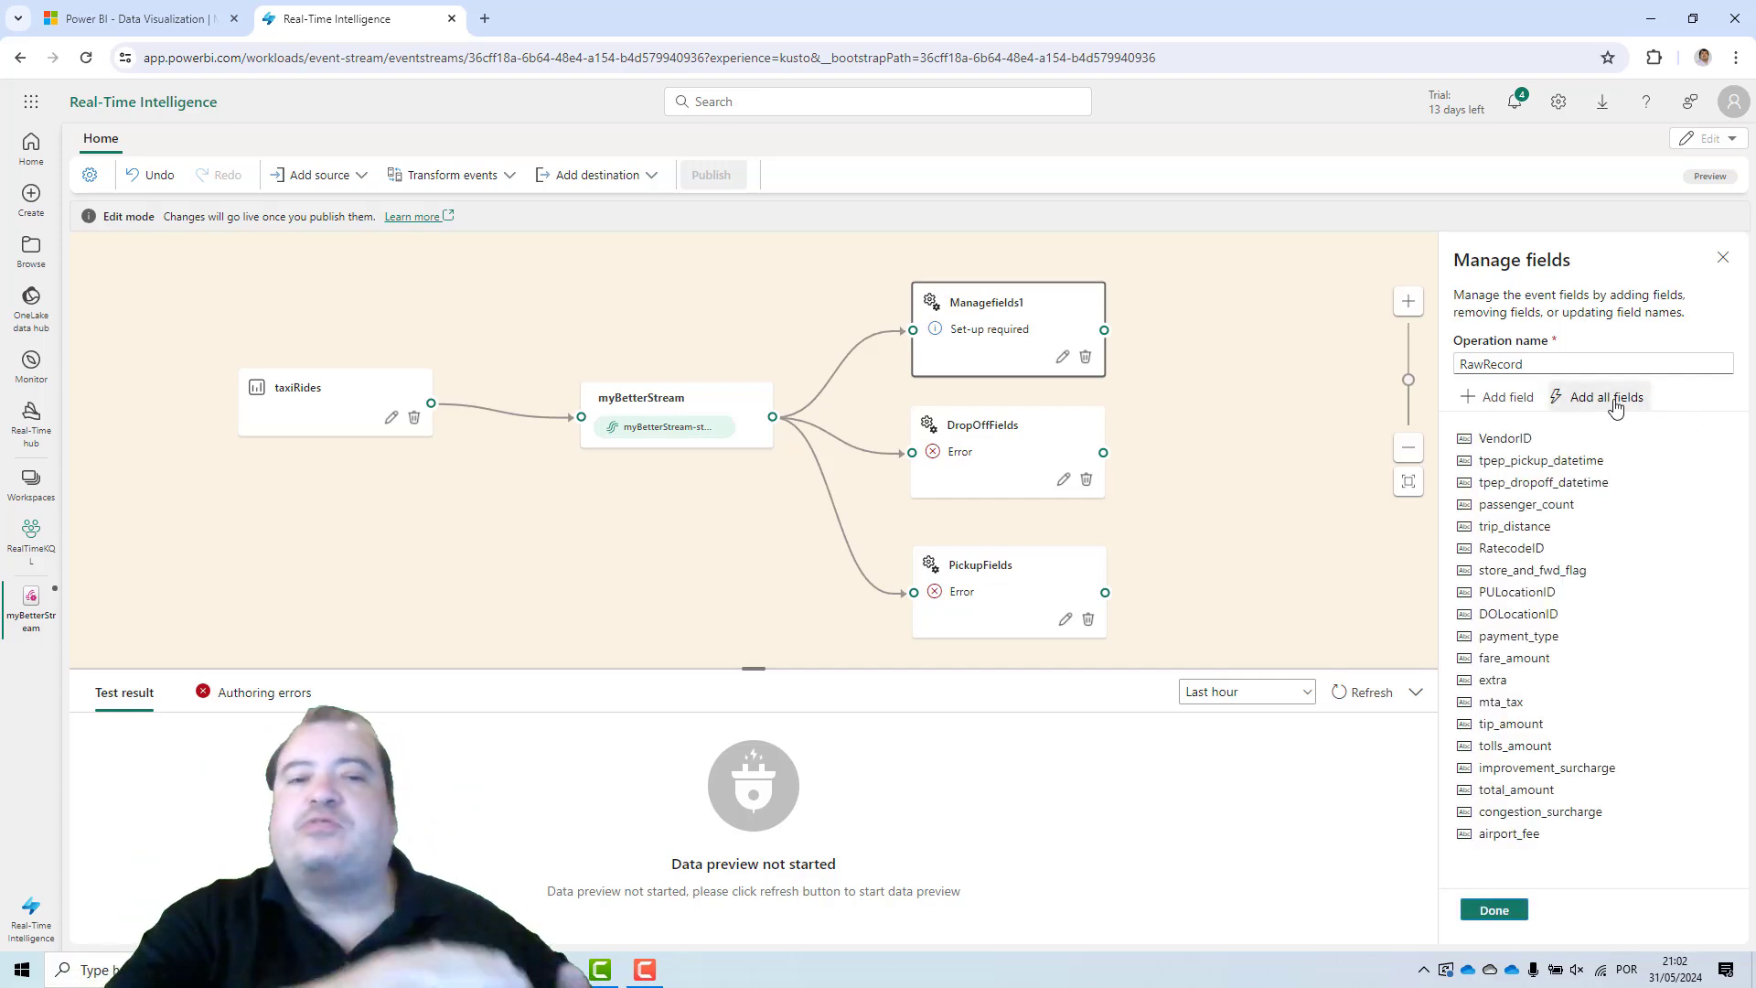
click(1494, 910)
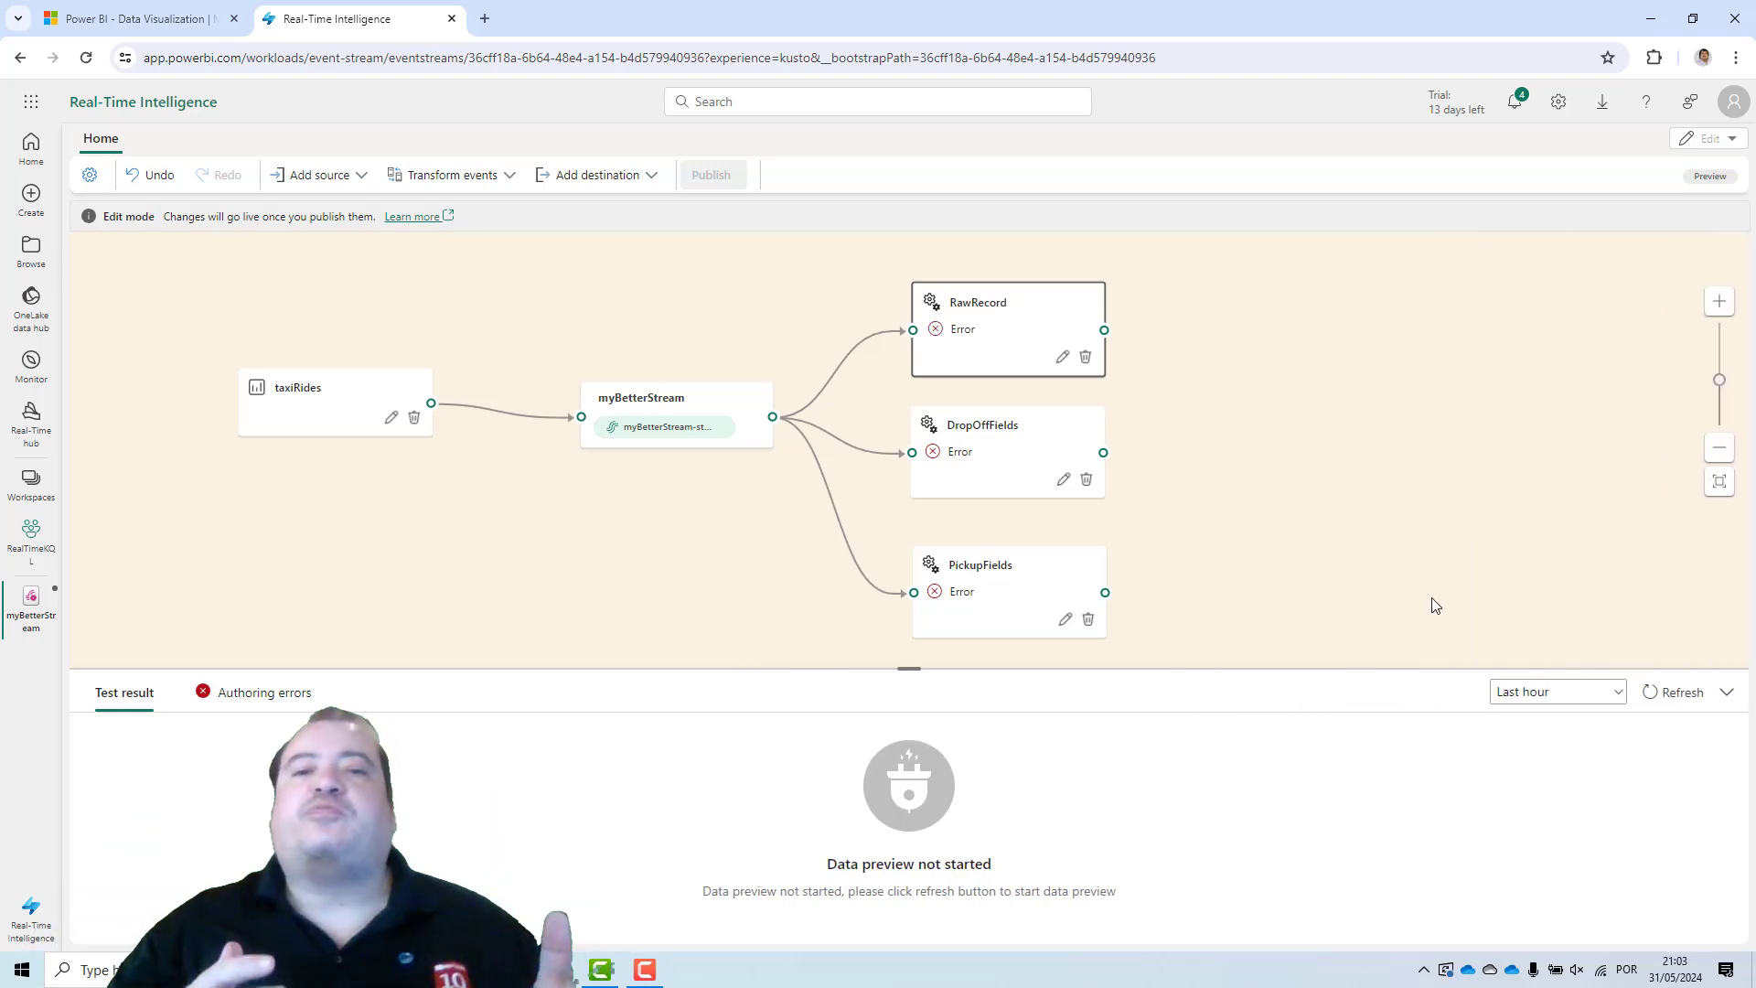
Add an Aggregate operation connected after the PickupFields operation.
mouse_move(1019, 316)
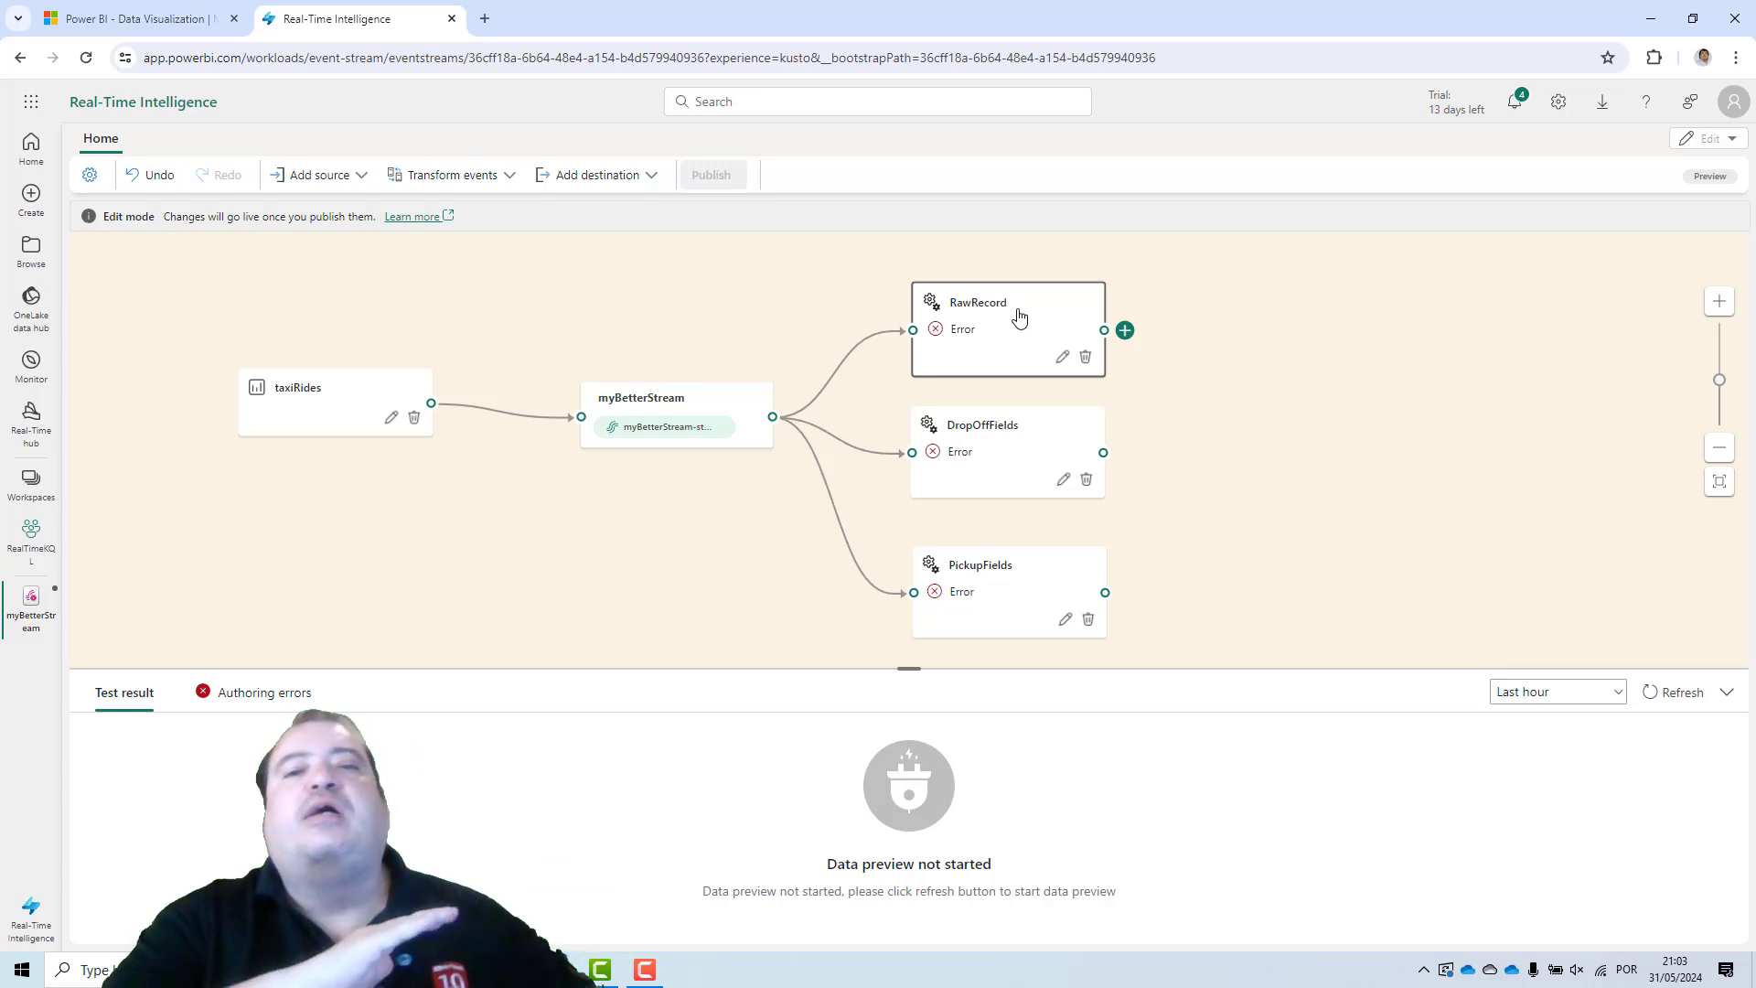
mouse_move(990, 441)
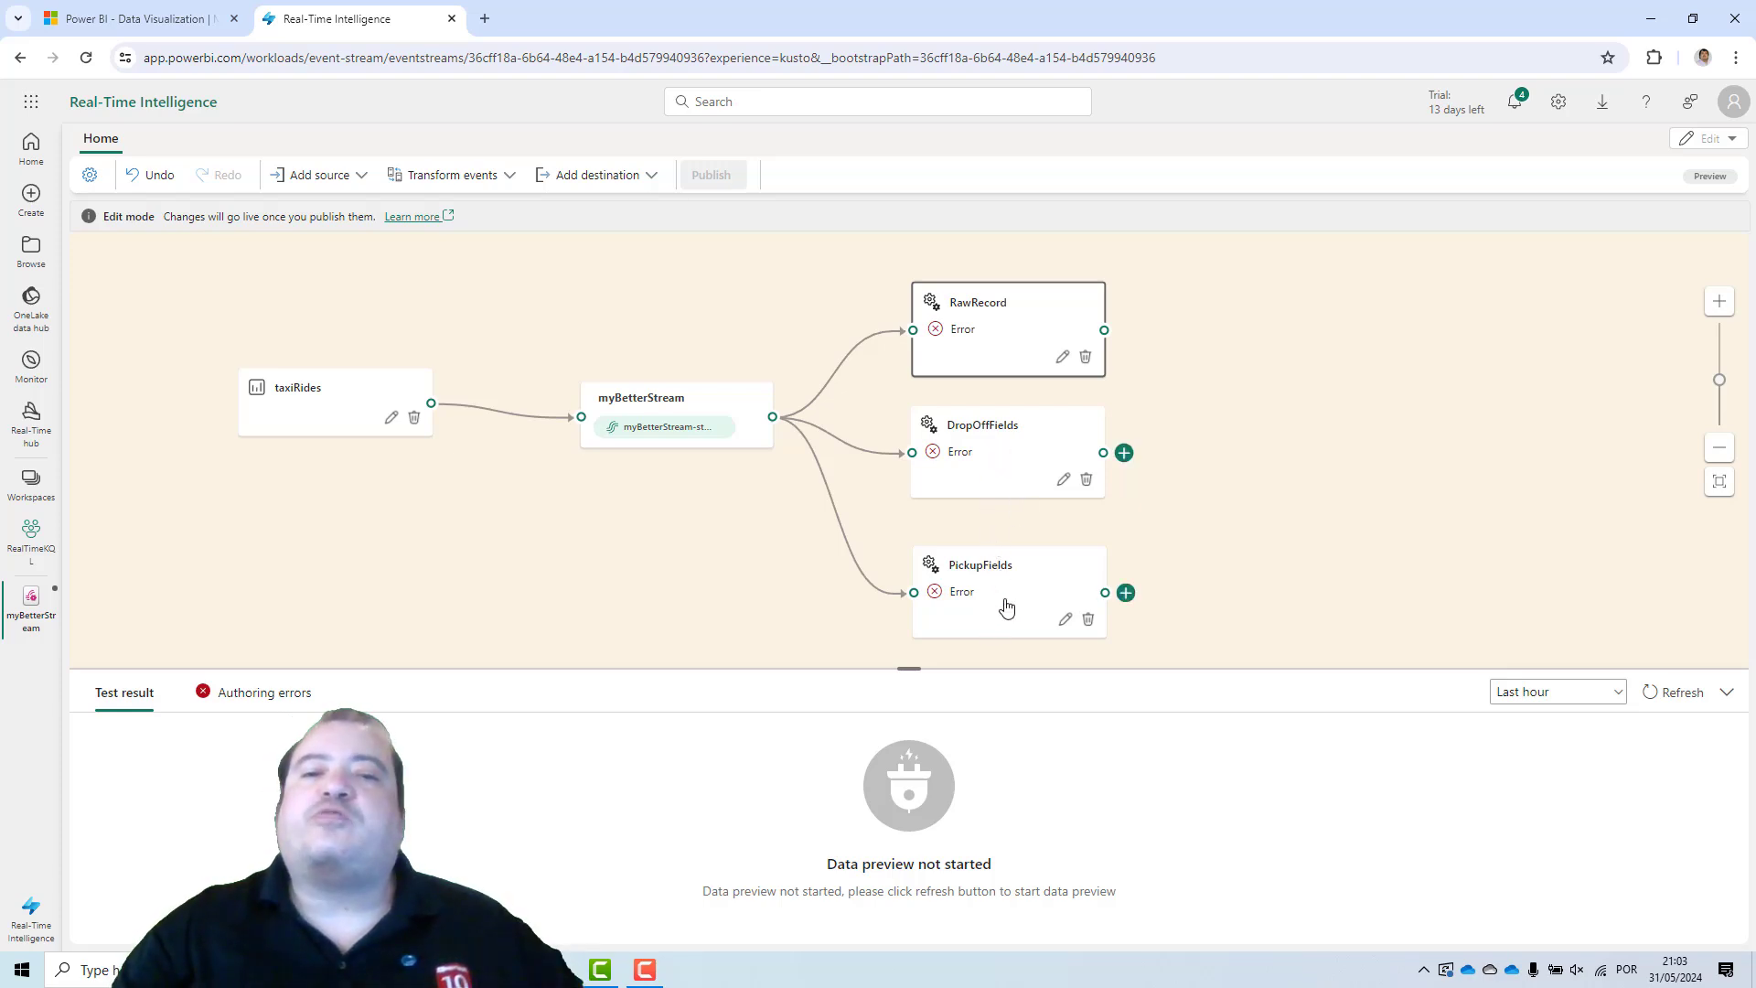
click(1127, 595)
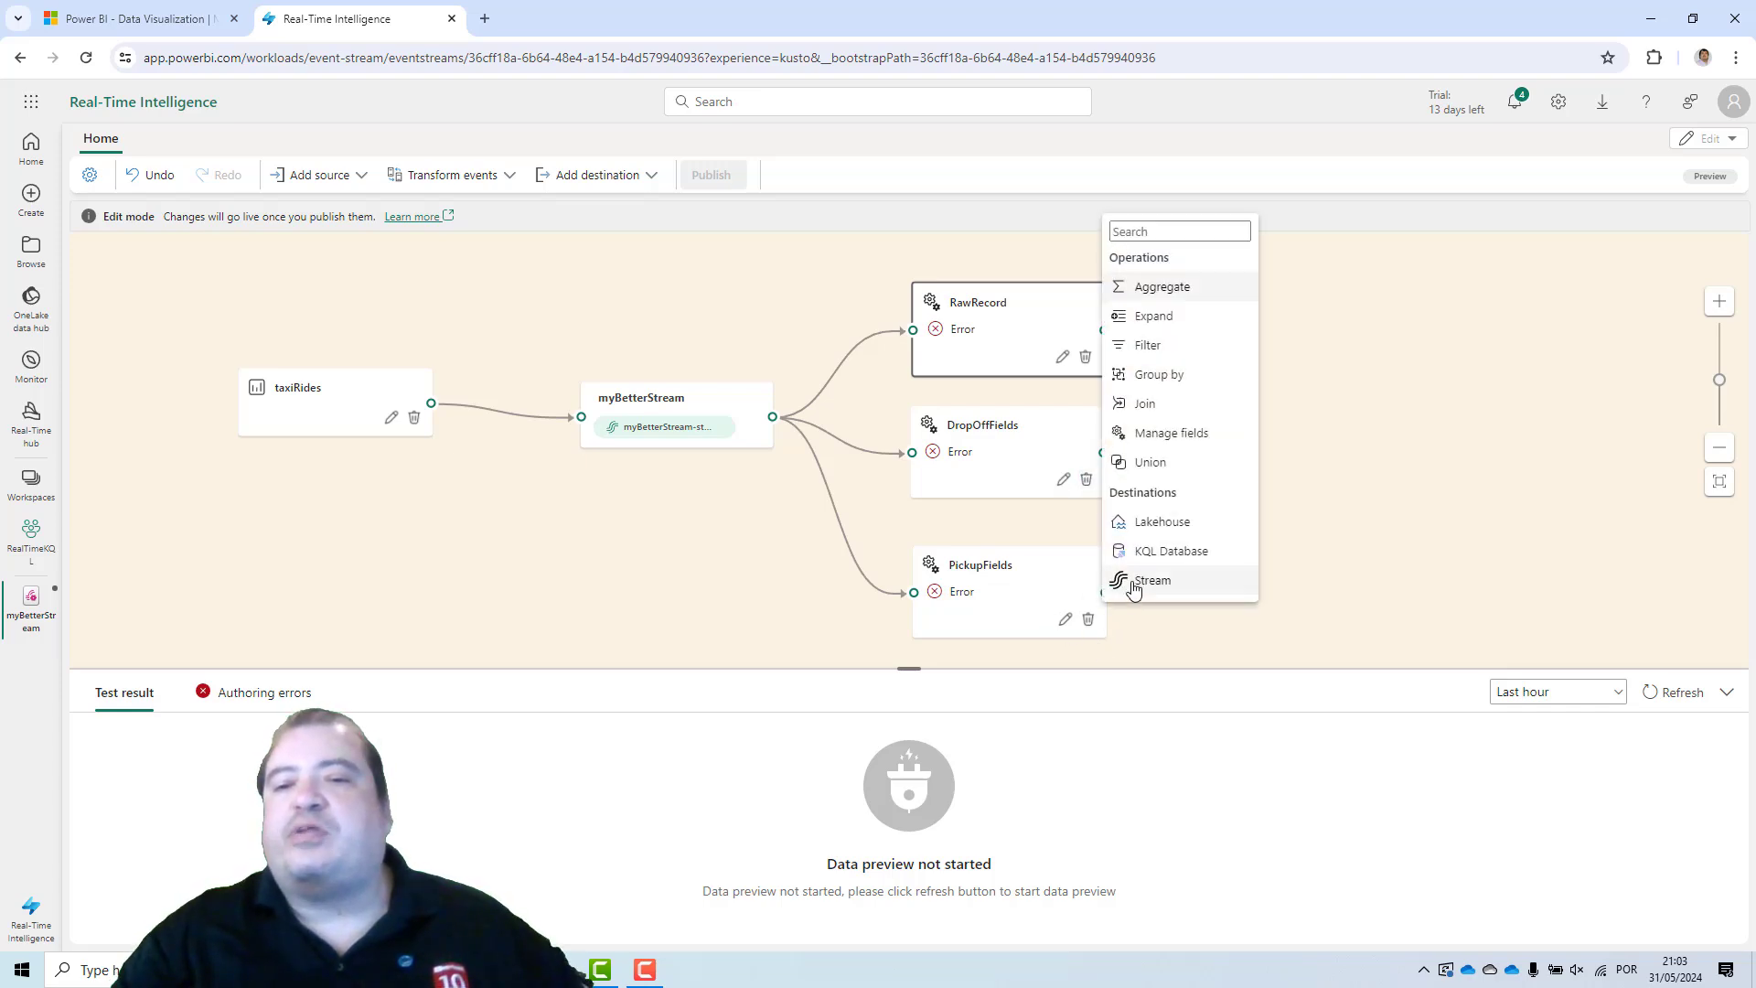
click(1158, 291)
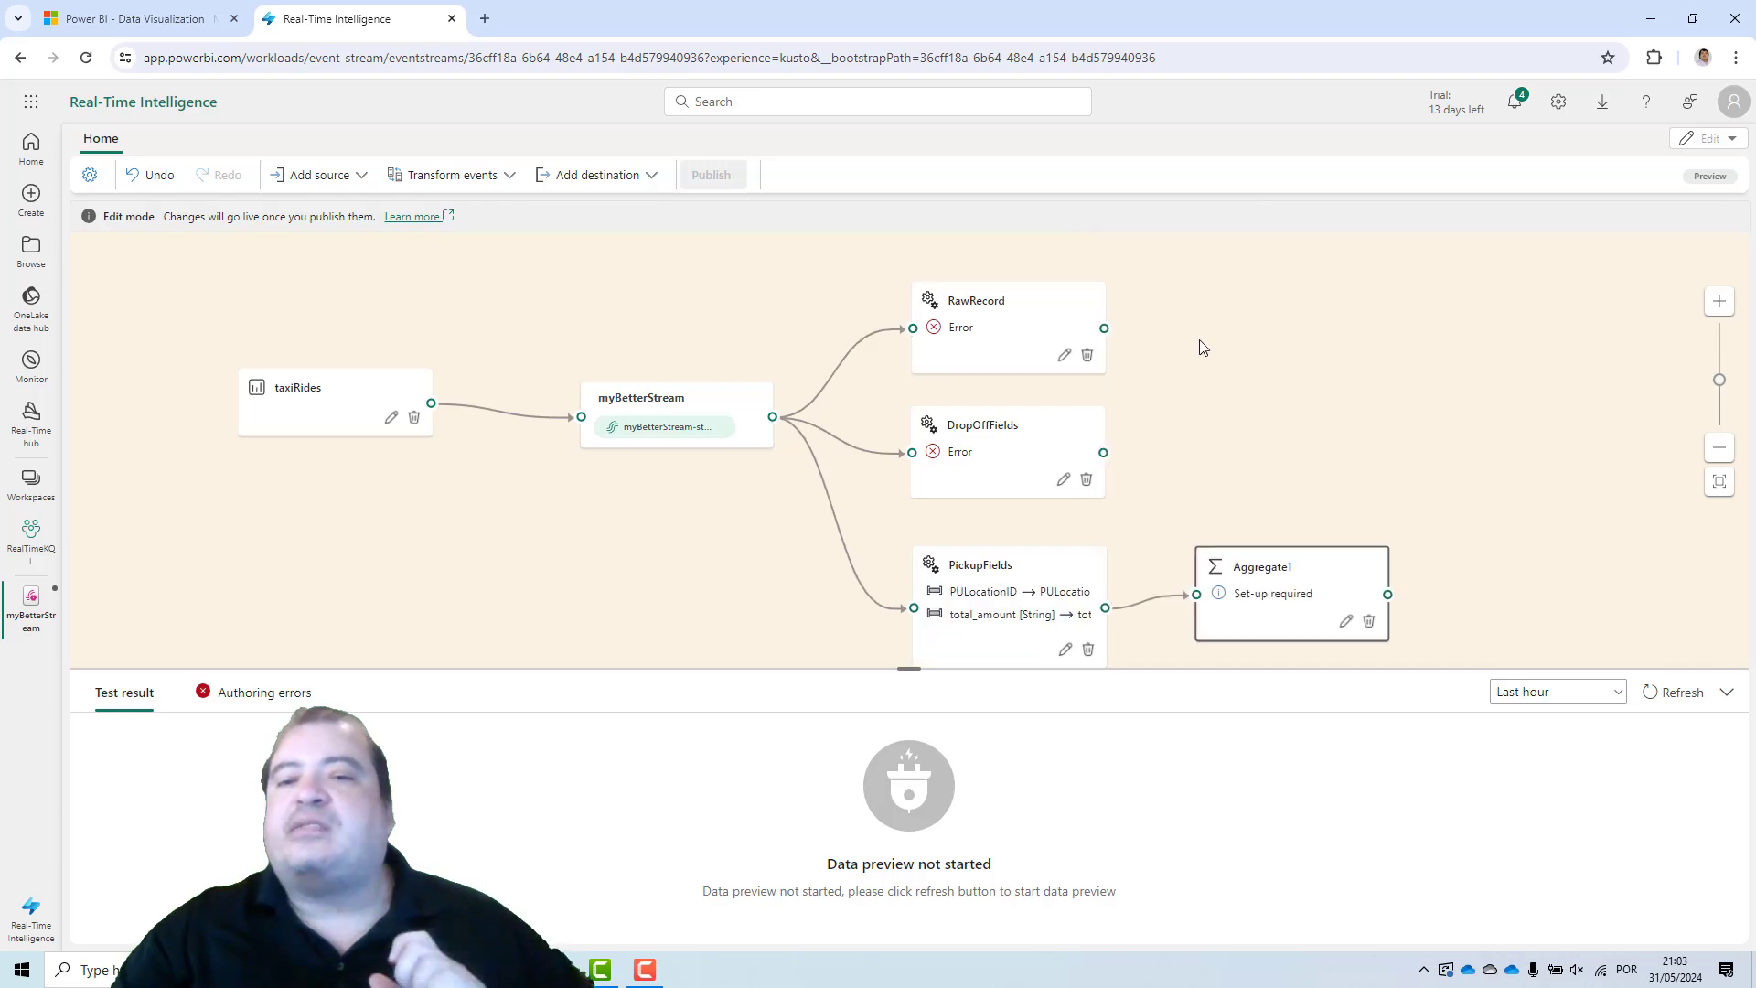
Open the new aggregate's settings and rename the operation PickUpTotal.
click(1346, 624)
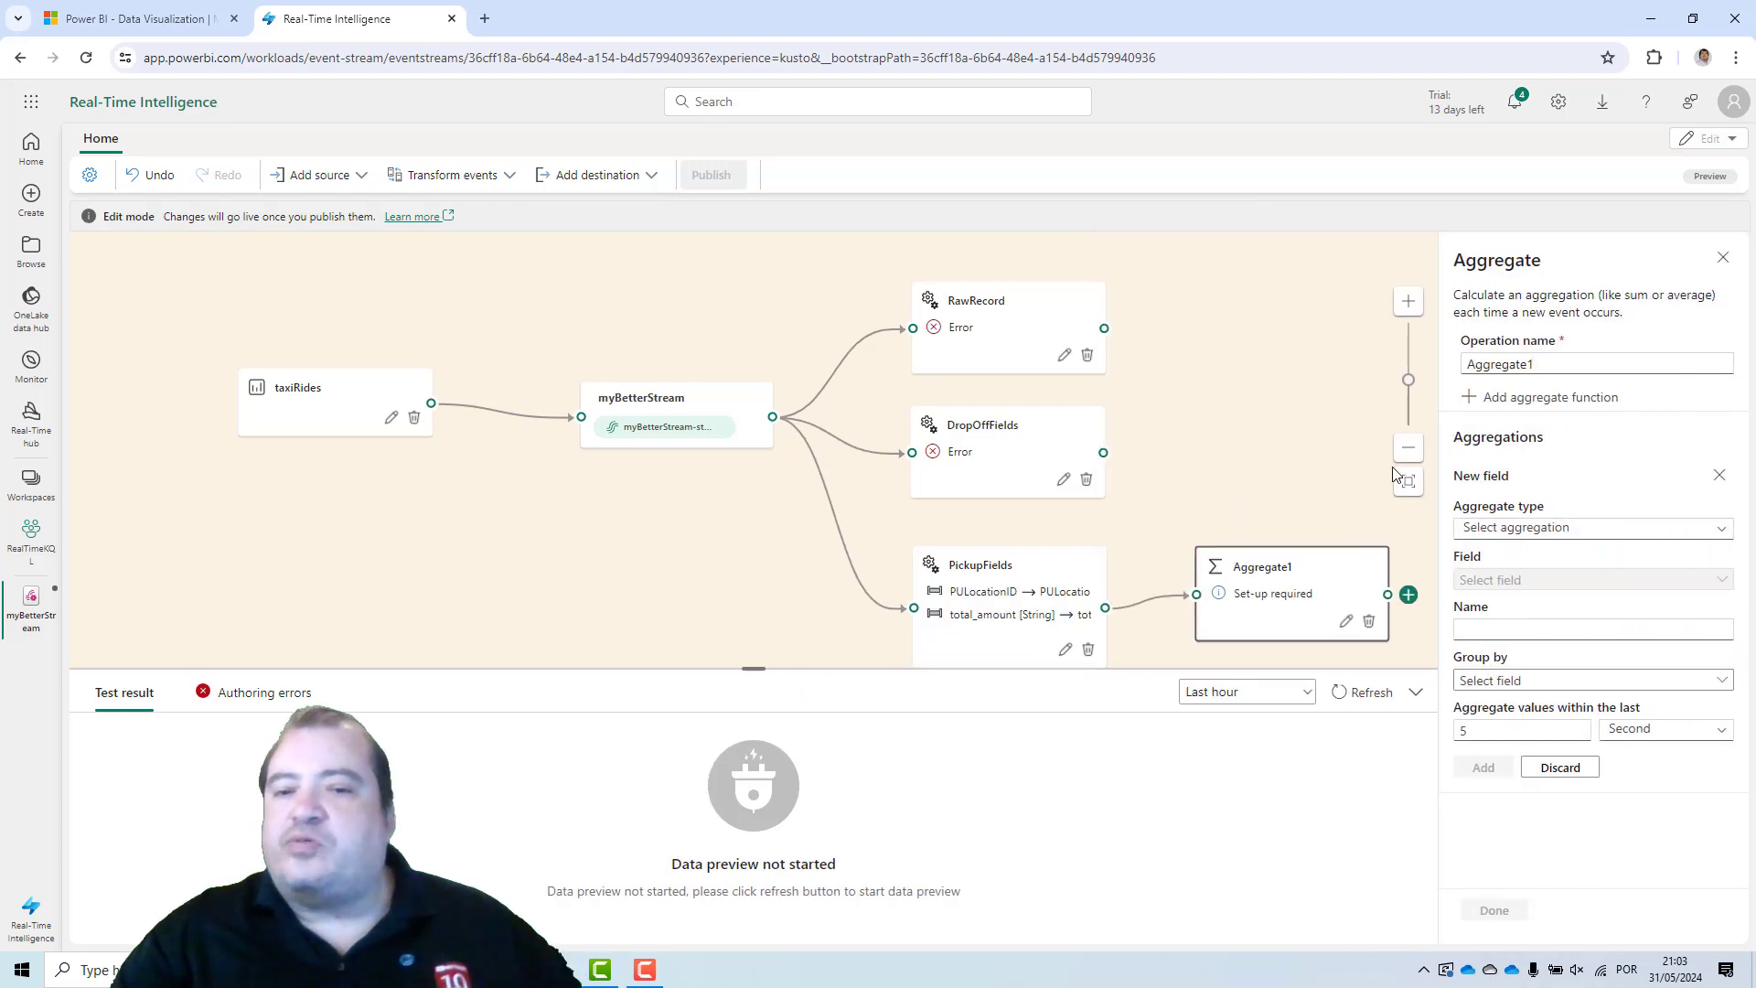
drag(1539, 364, 1434, 366)
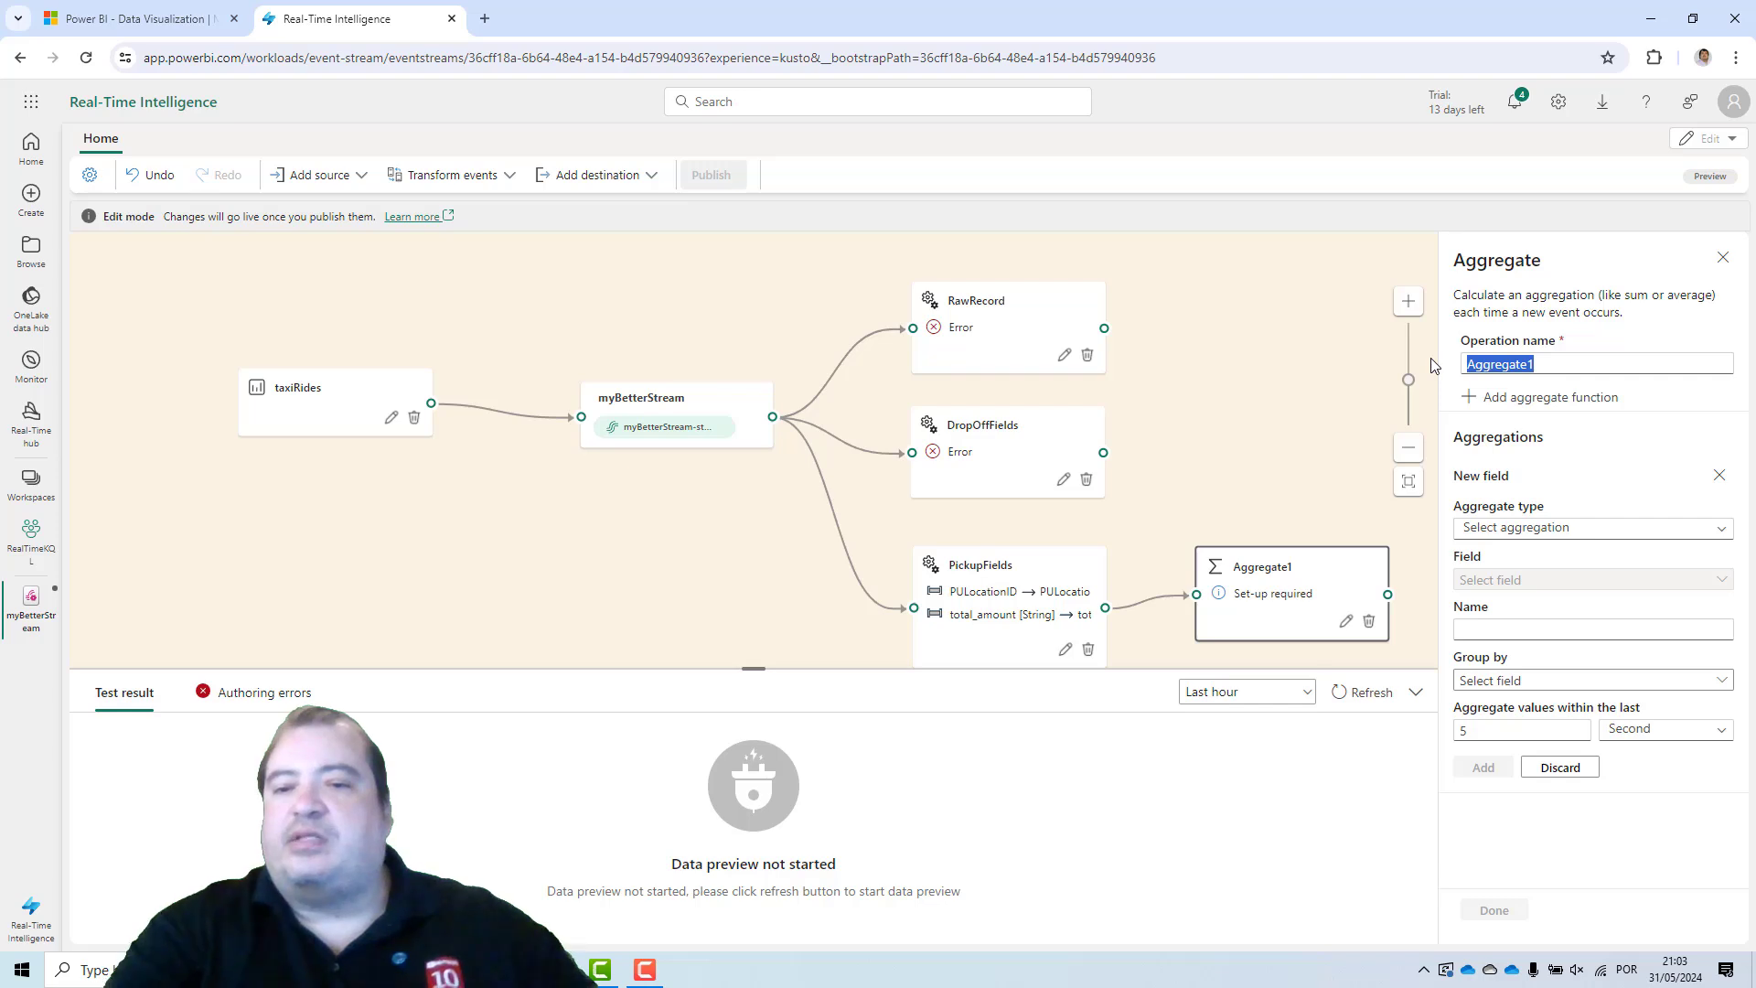
text(PickUpTot)
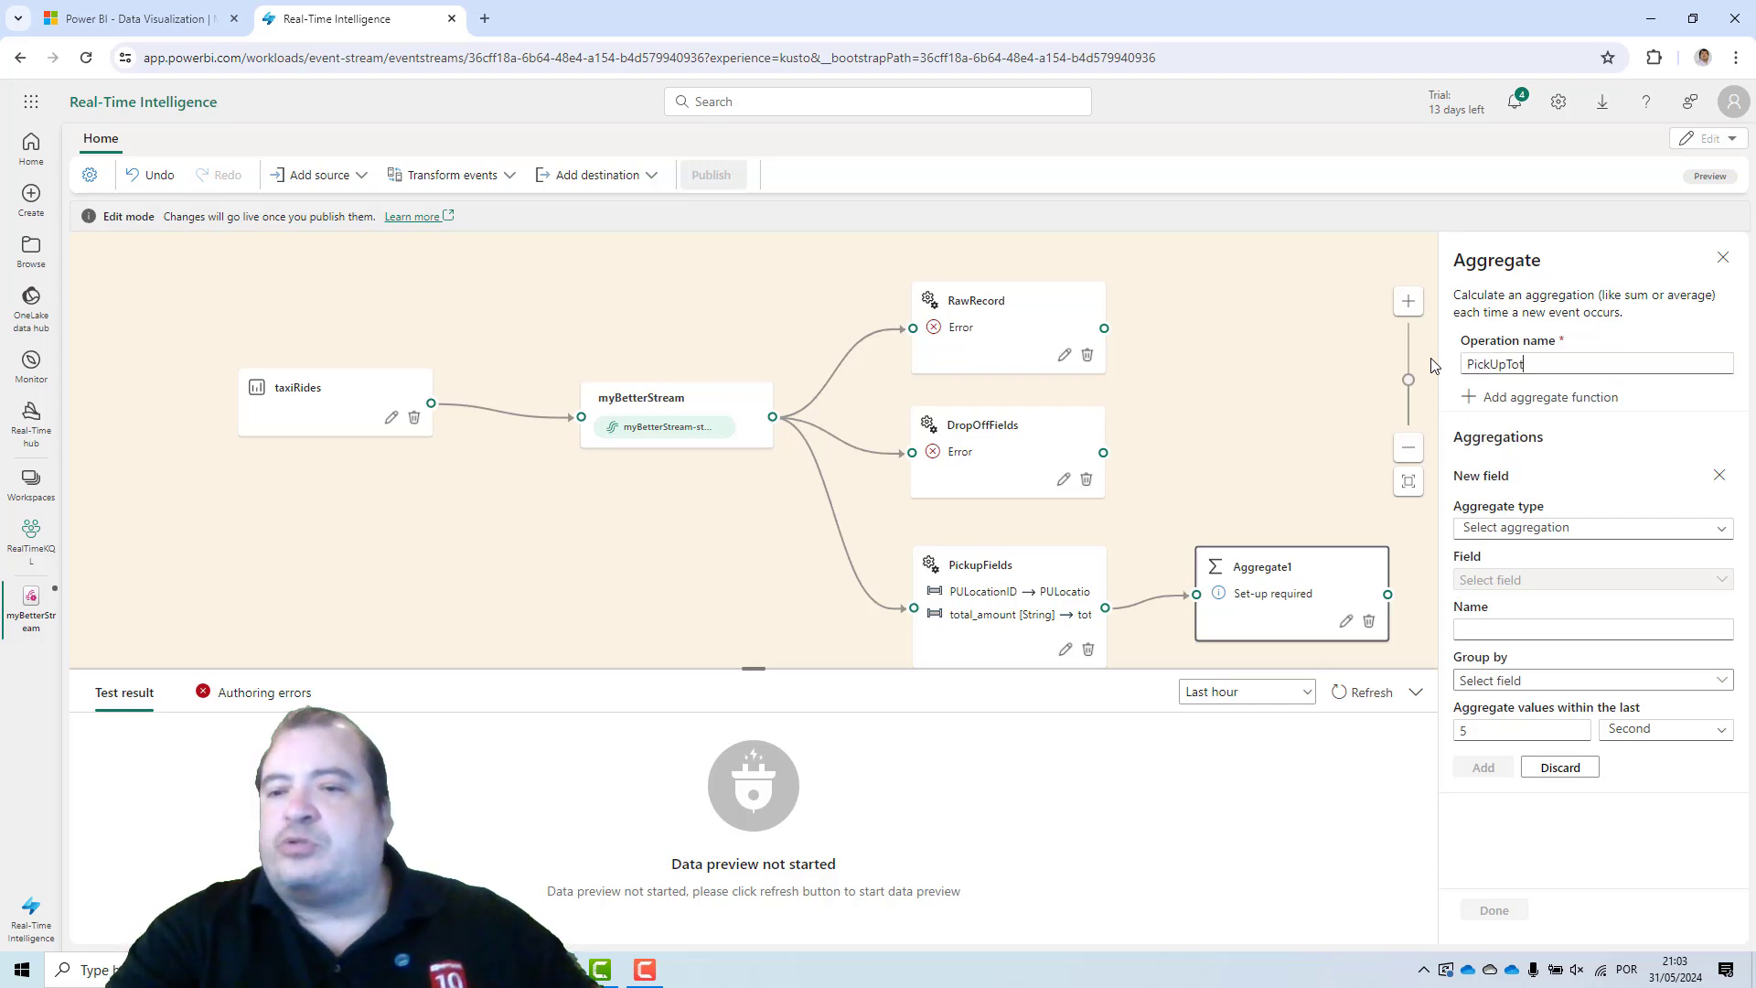
text(al)
Define a Sum aggregation of the total_amount field and name its output Total.
click(1546, 529)
click(1501, 655)
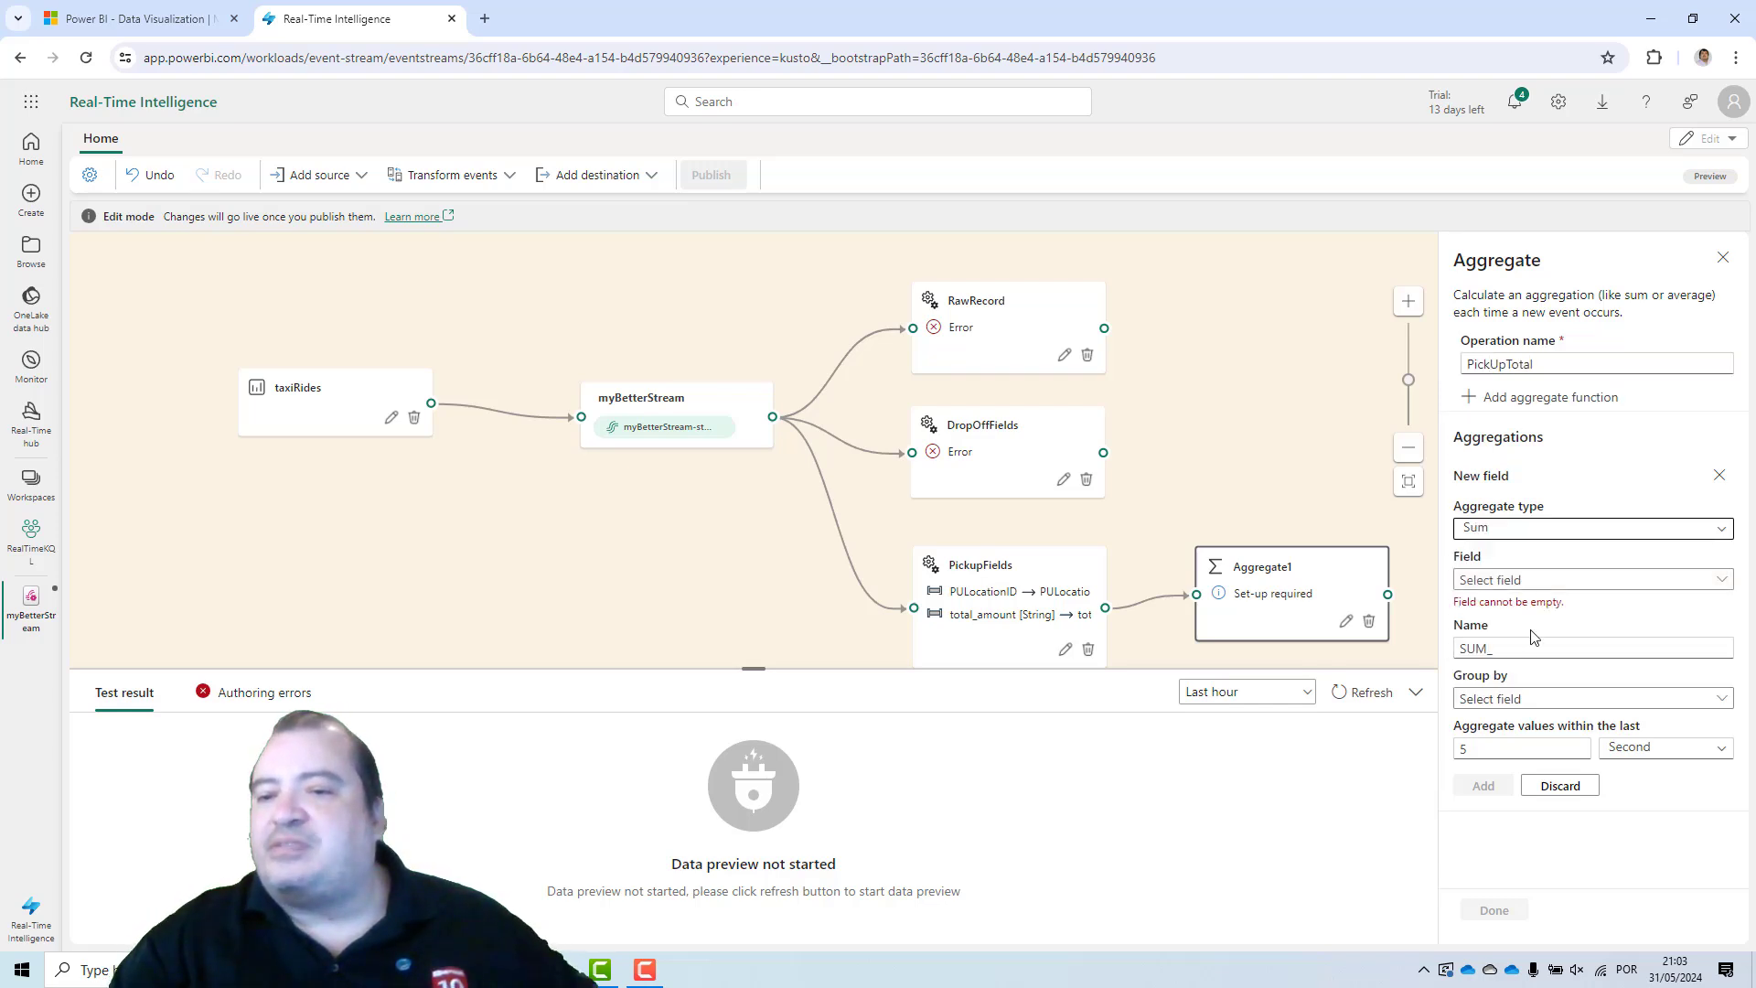
click(1554, 581)
click(1536, 640)
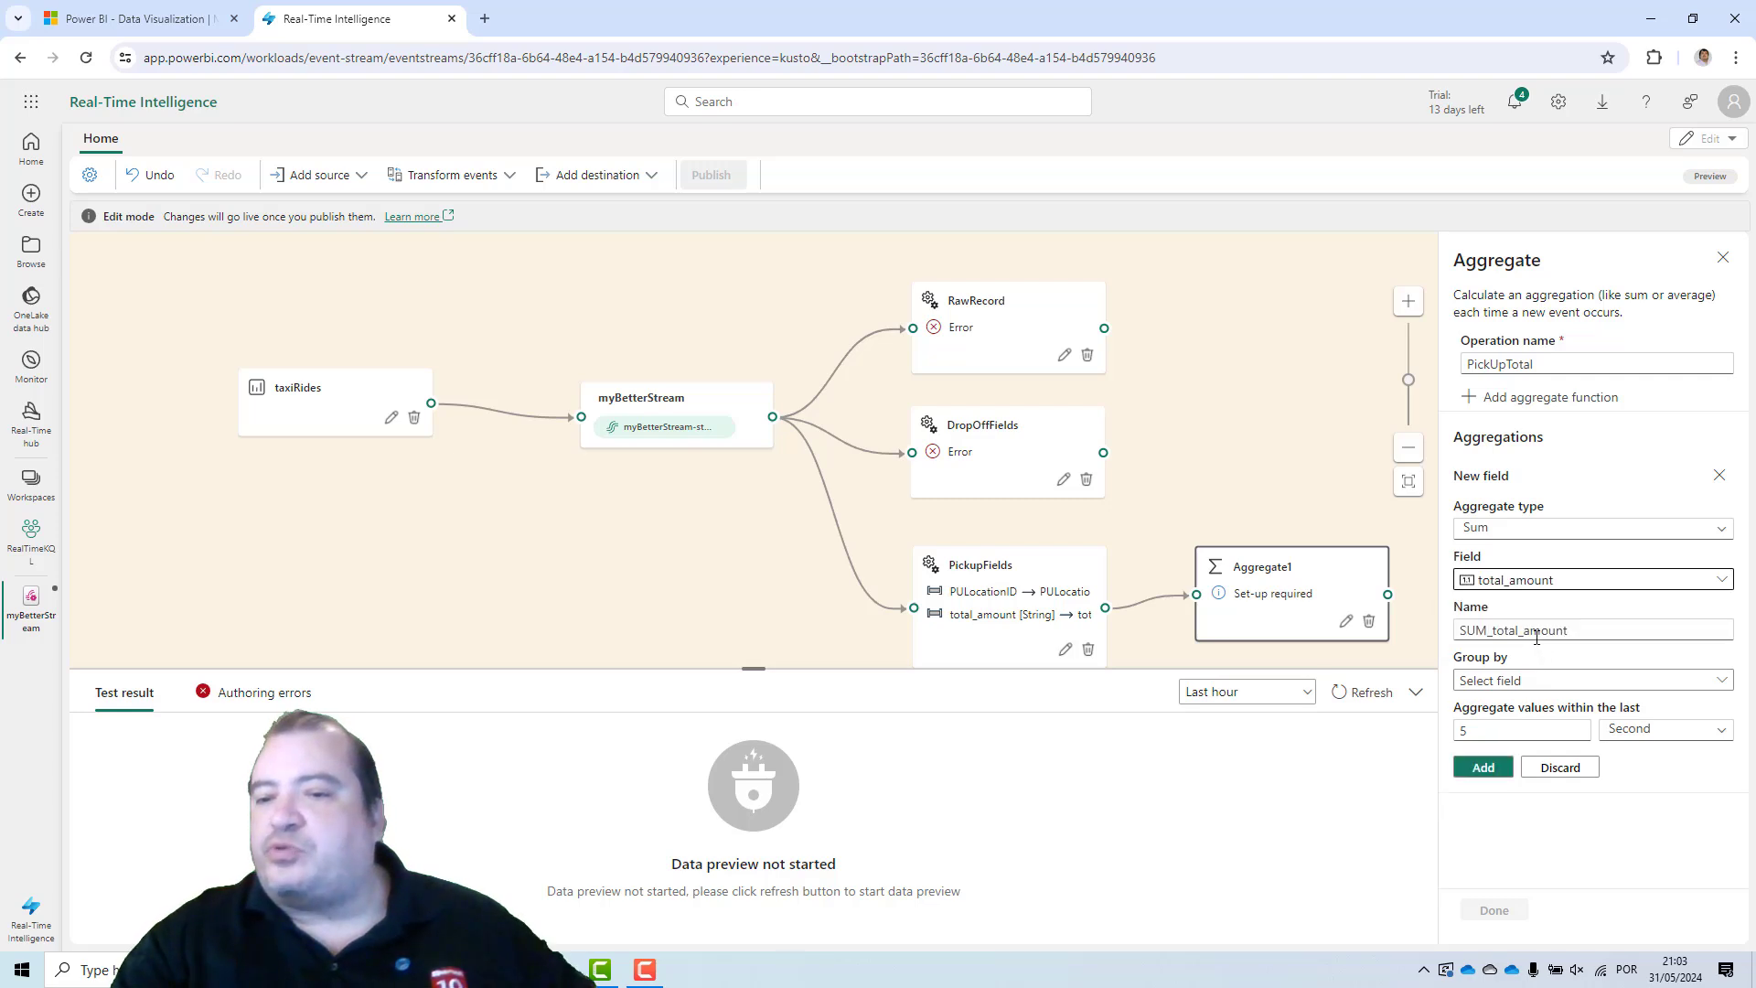
drag(1567, 633, 1439, 633)
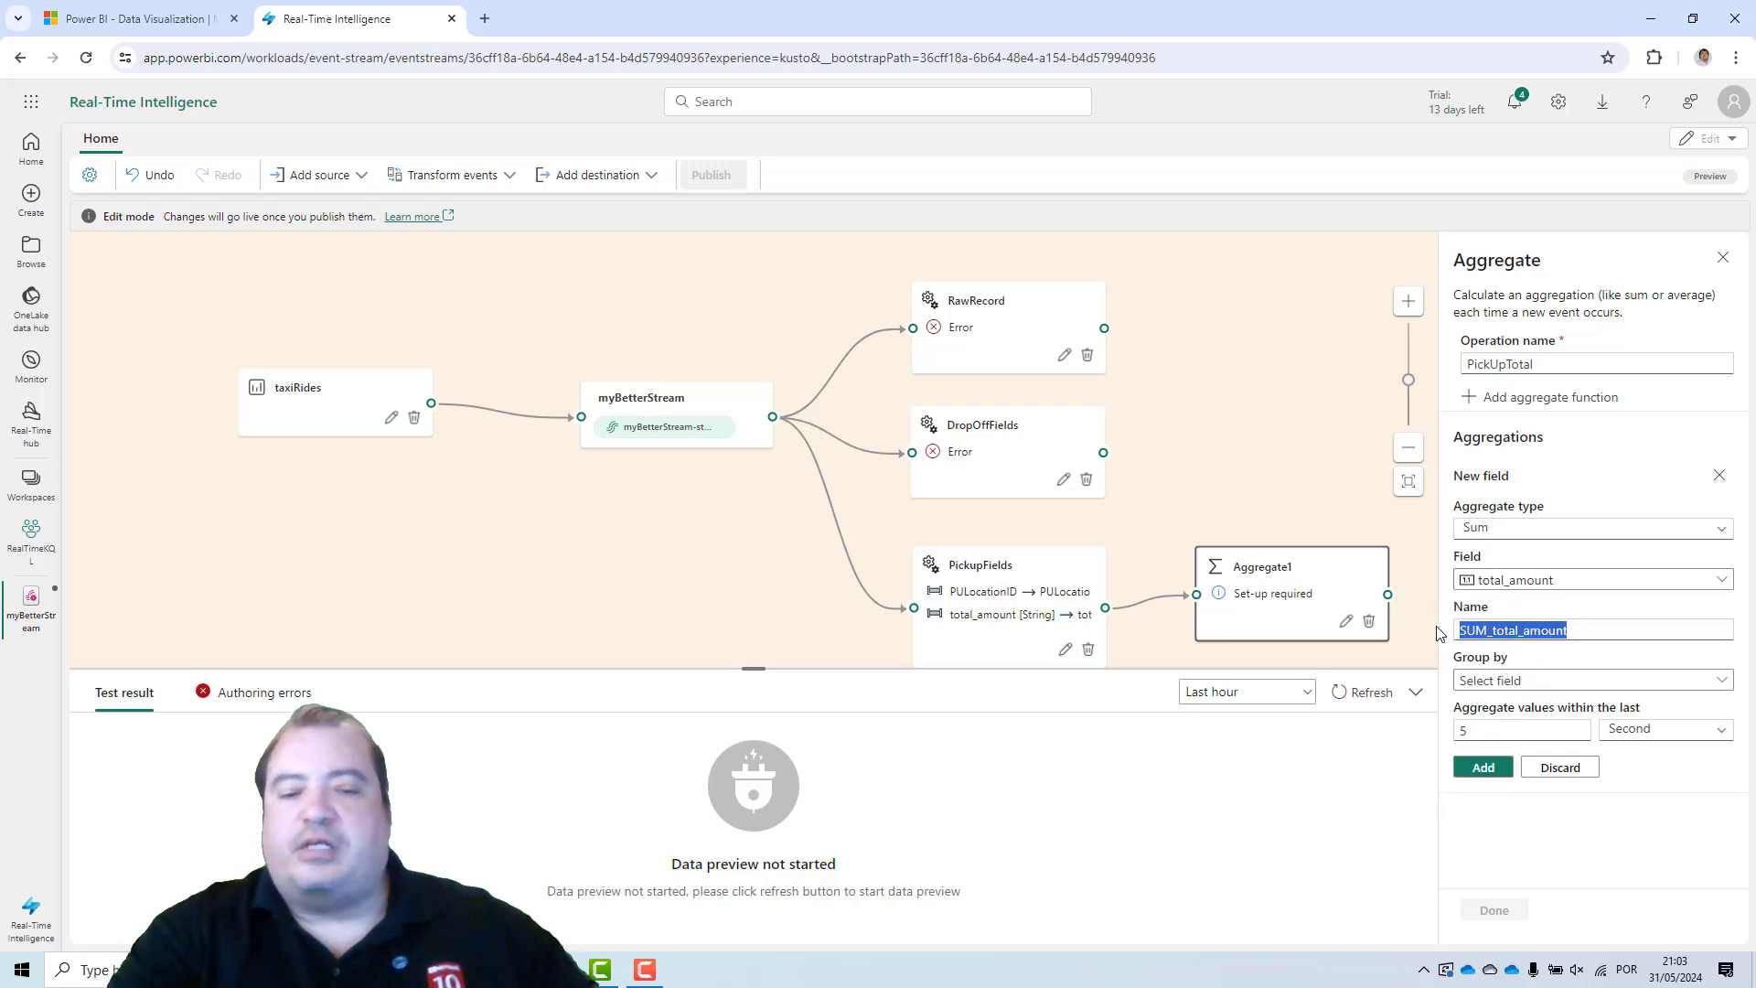
text(Total)
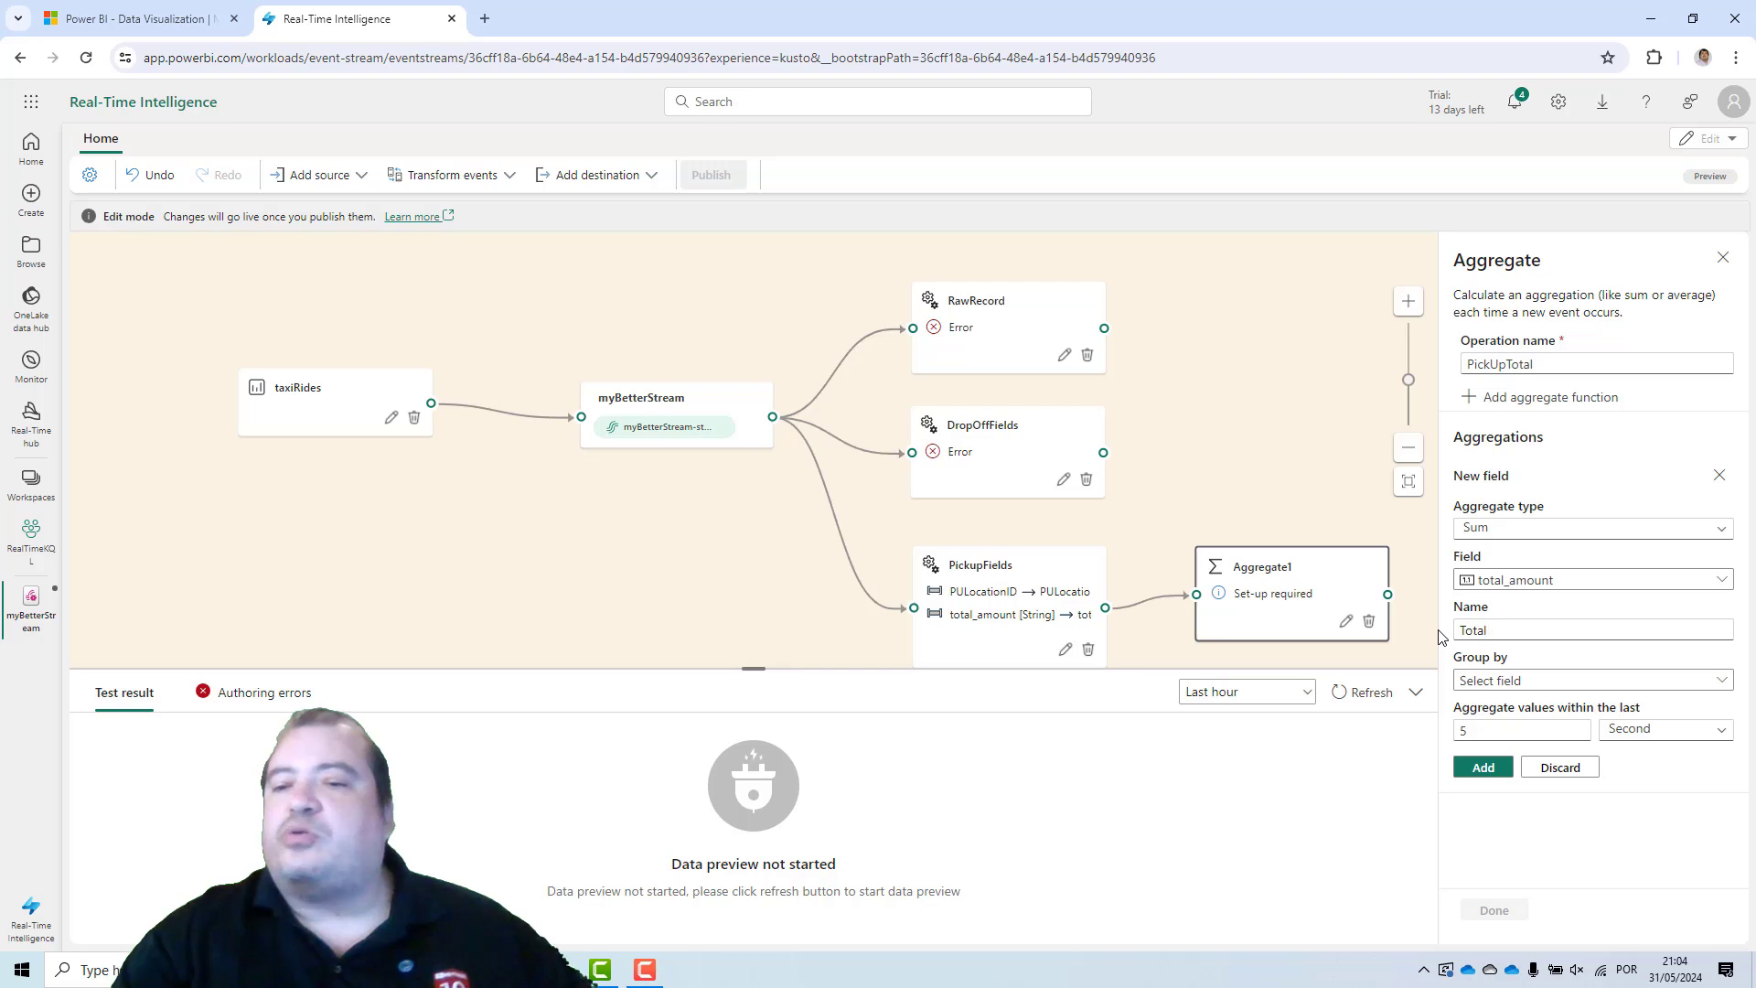
Group the PickUpTotal aggregation by PULocationID, add the aggregation, and save the operation.
click(1596, 686)
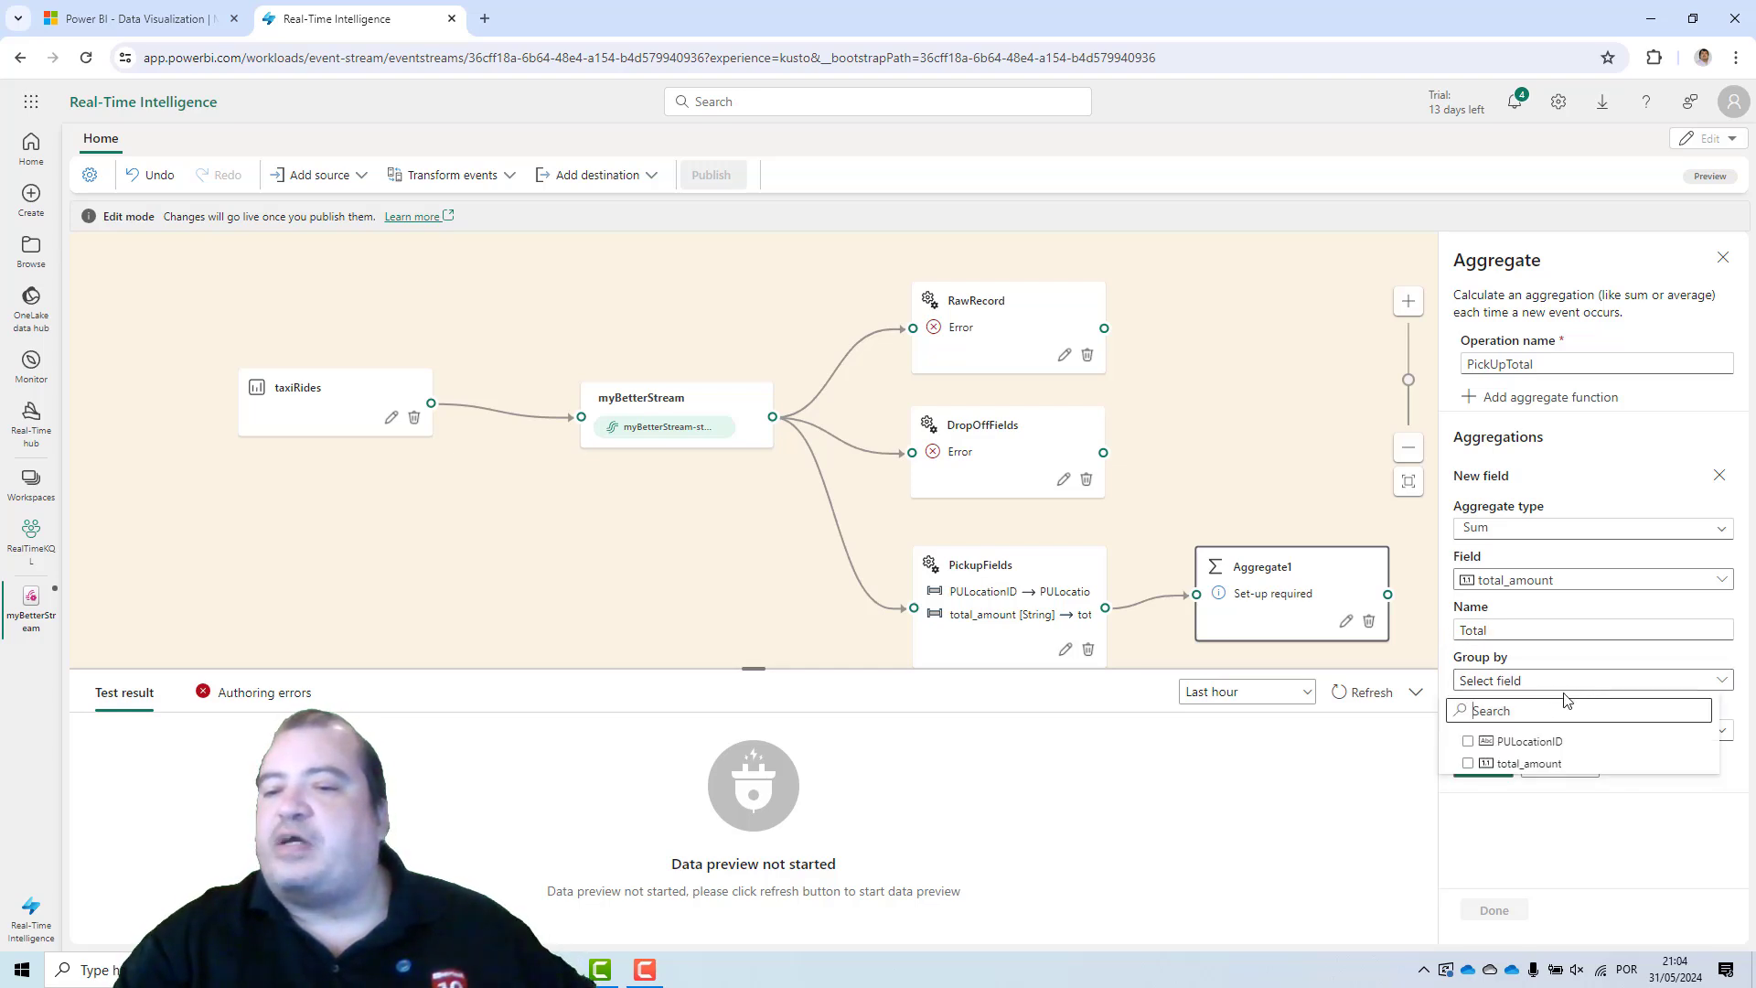
click(1469, 741)
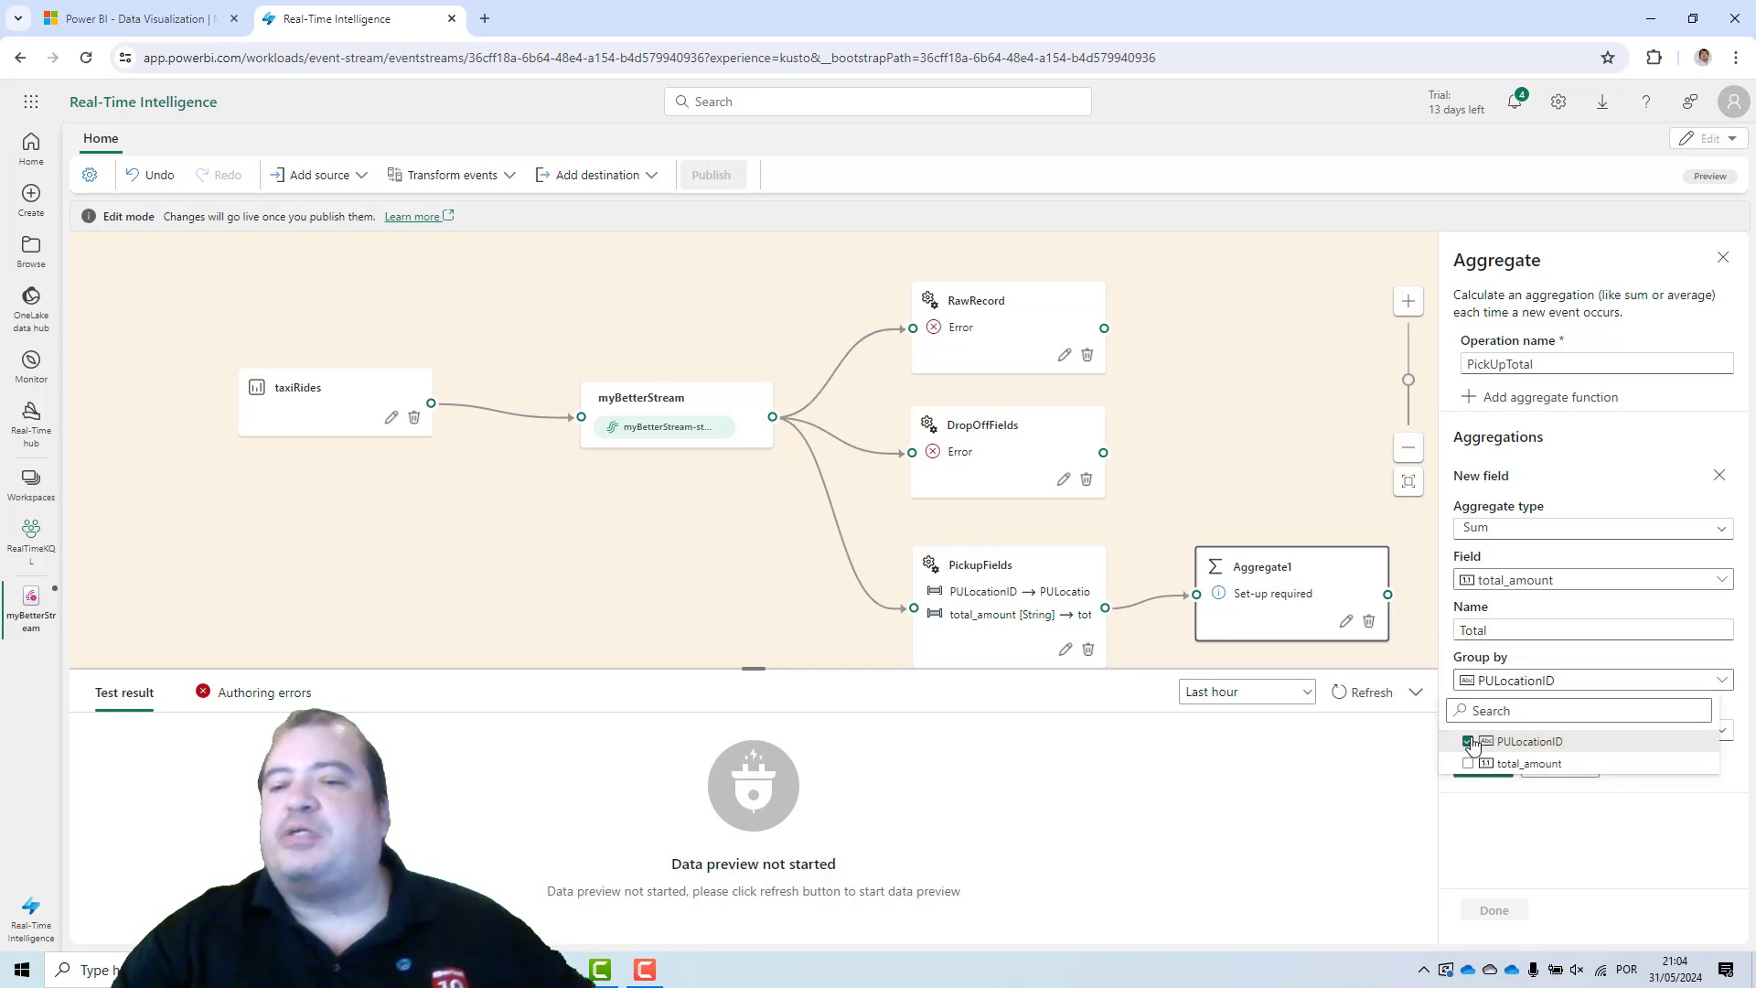
click(1536, 860)
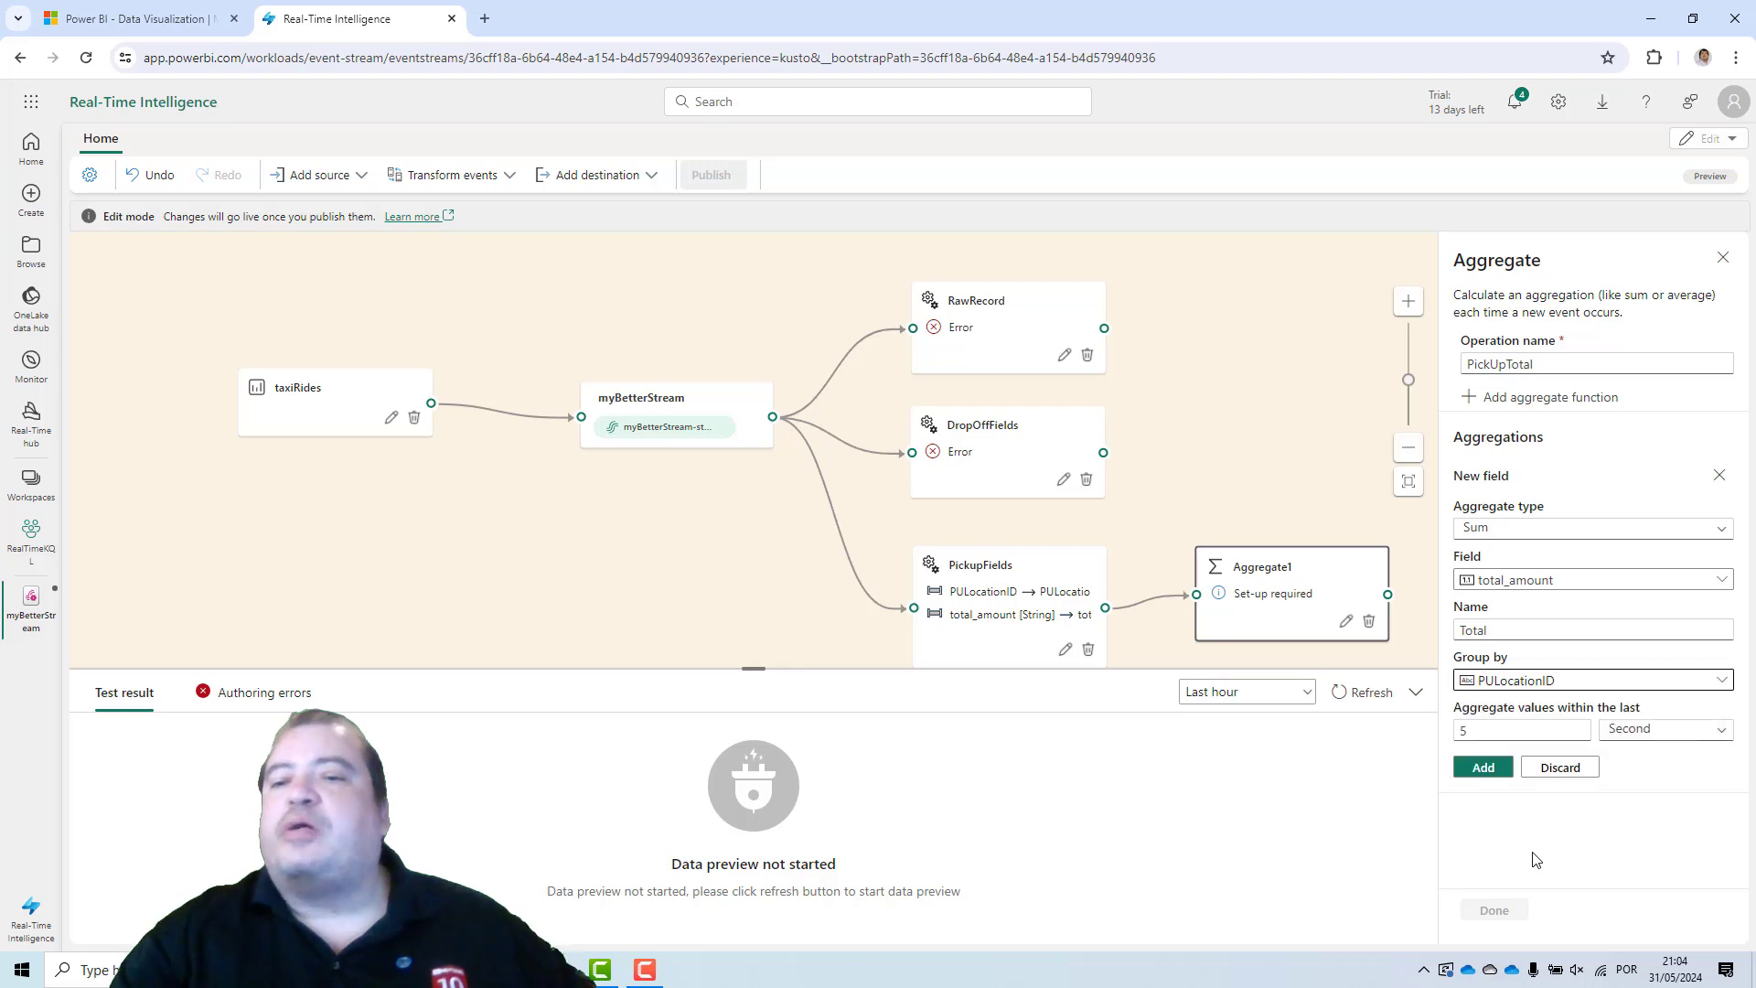
click(1483, 768)
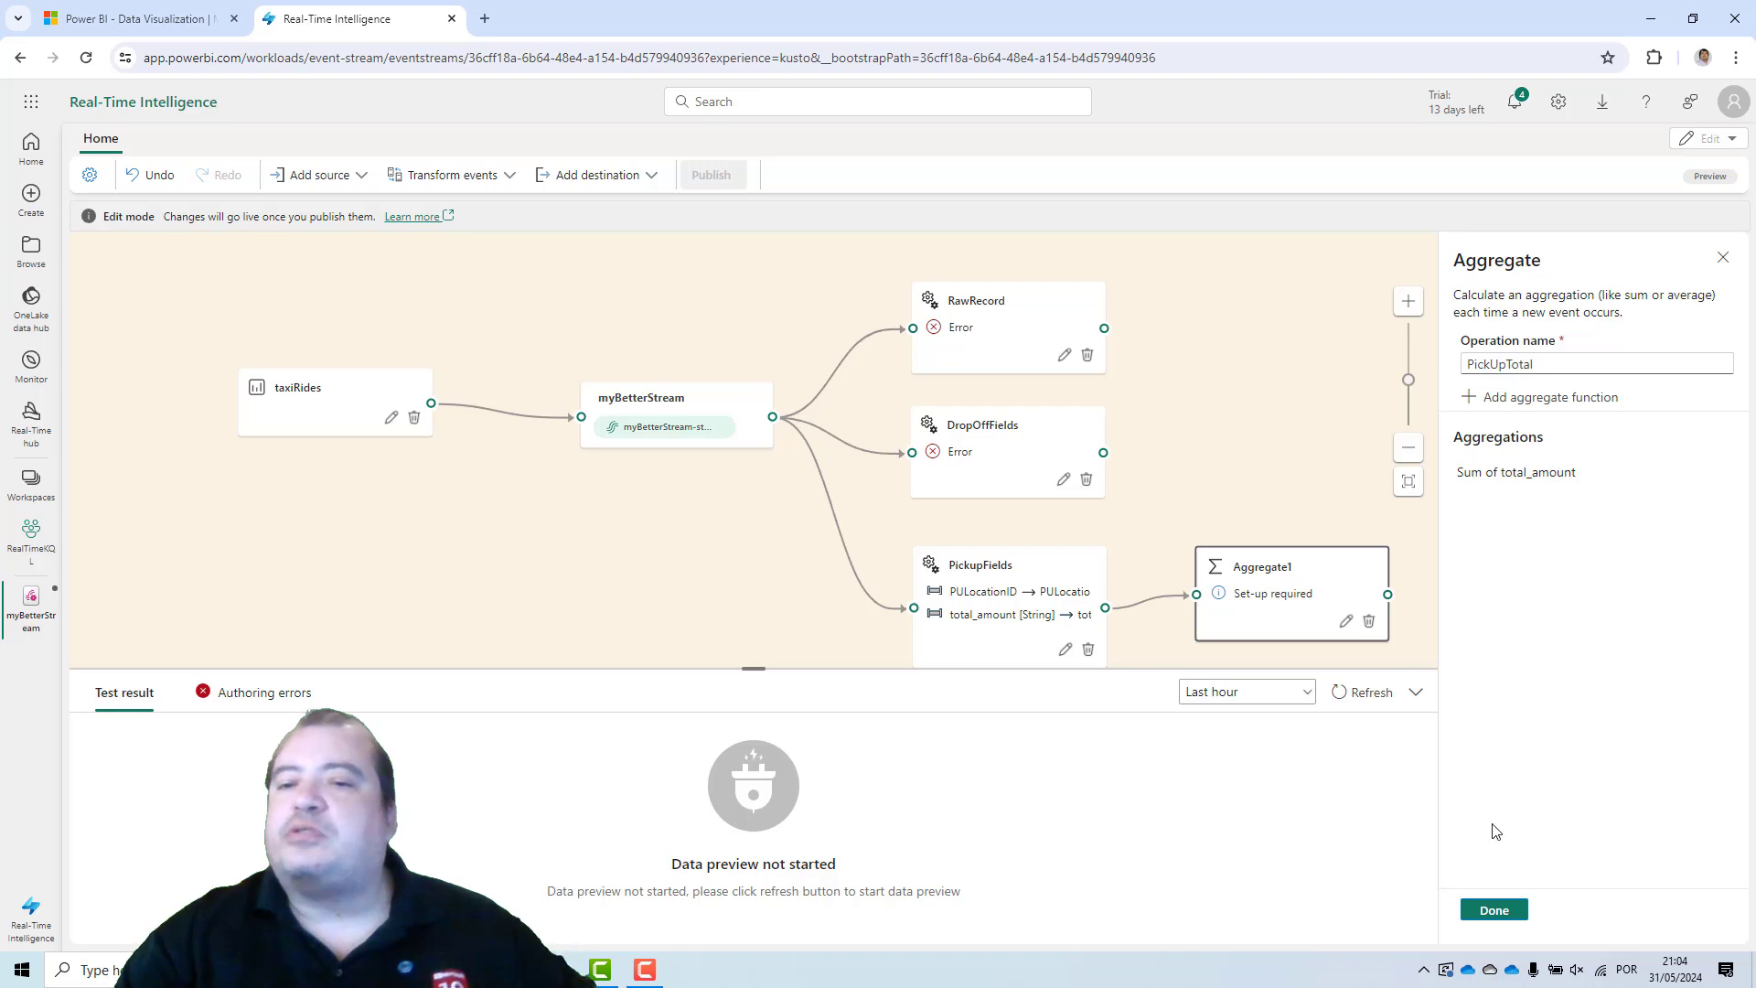
click(1495, 911)
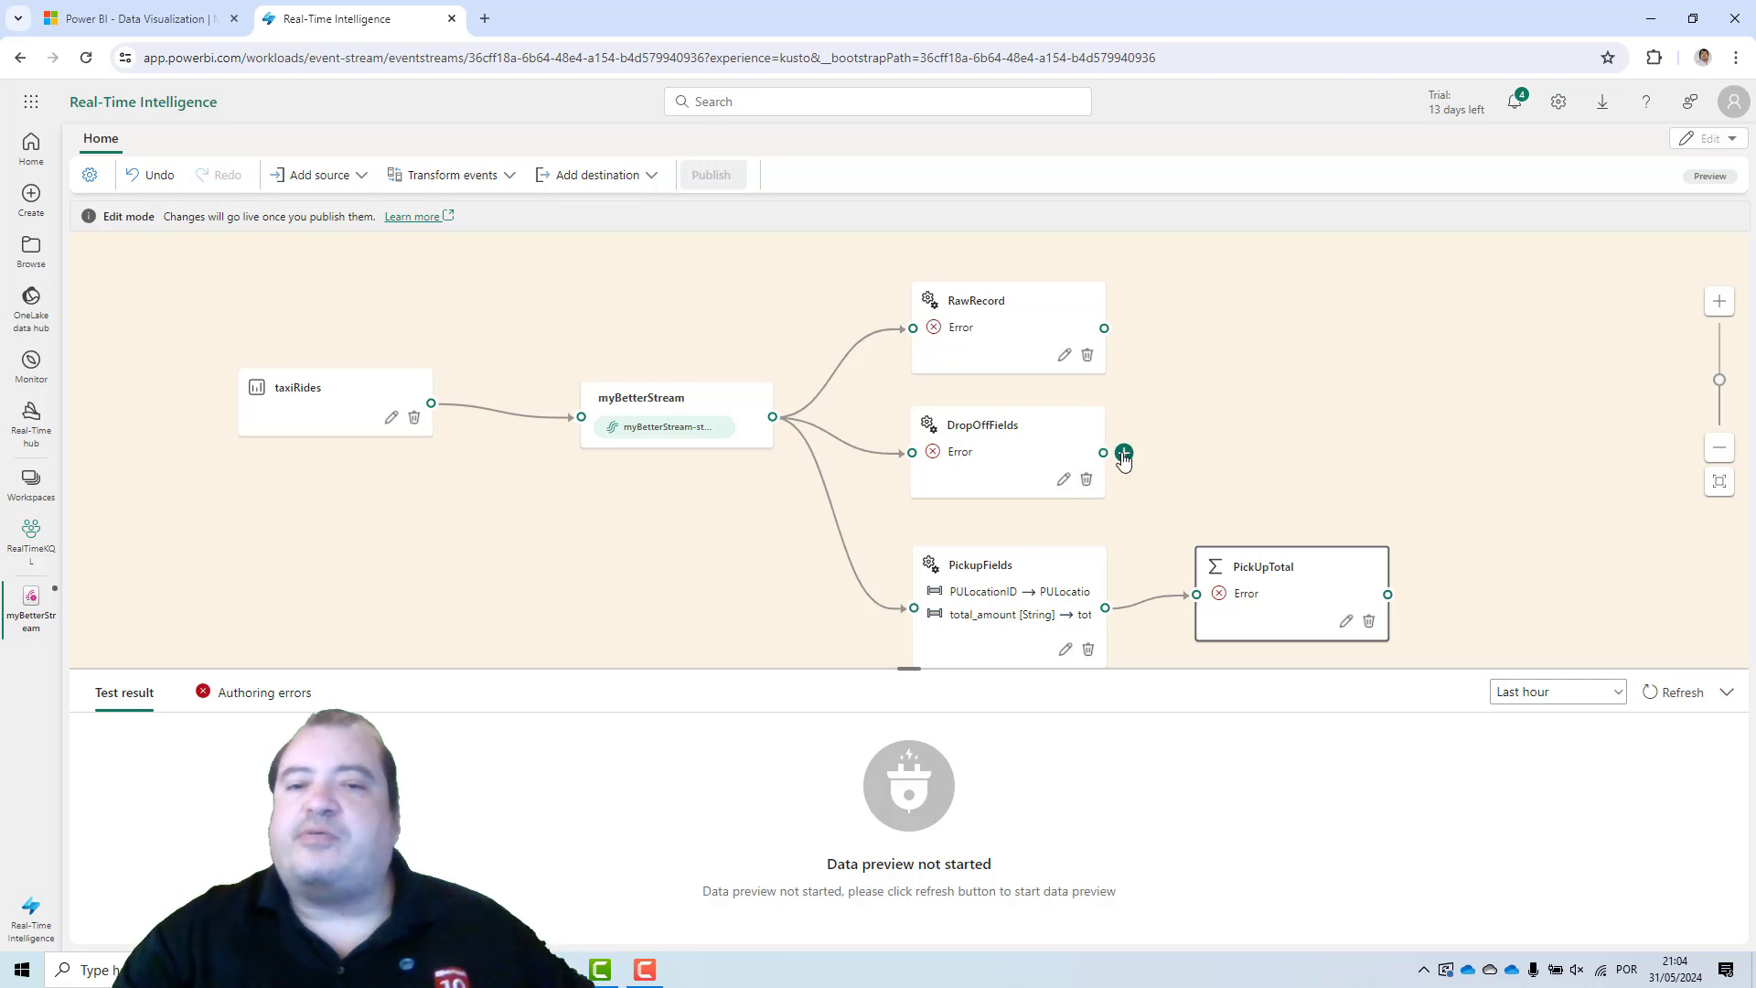
Add an Aggregate operation after DropOffFields and rename it DropOffTotal.
click(1122, 454)
click(1161, 518)
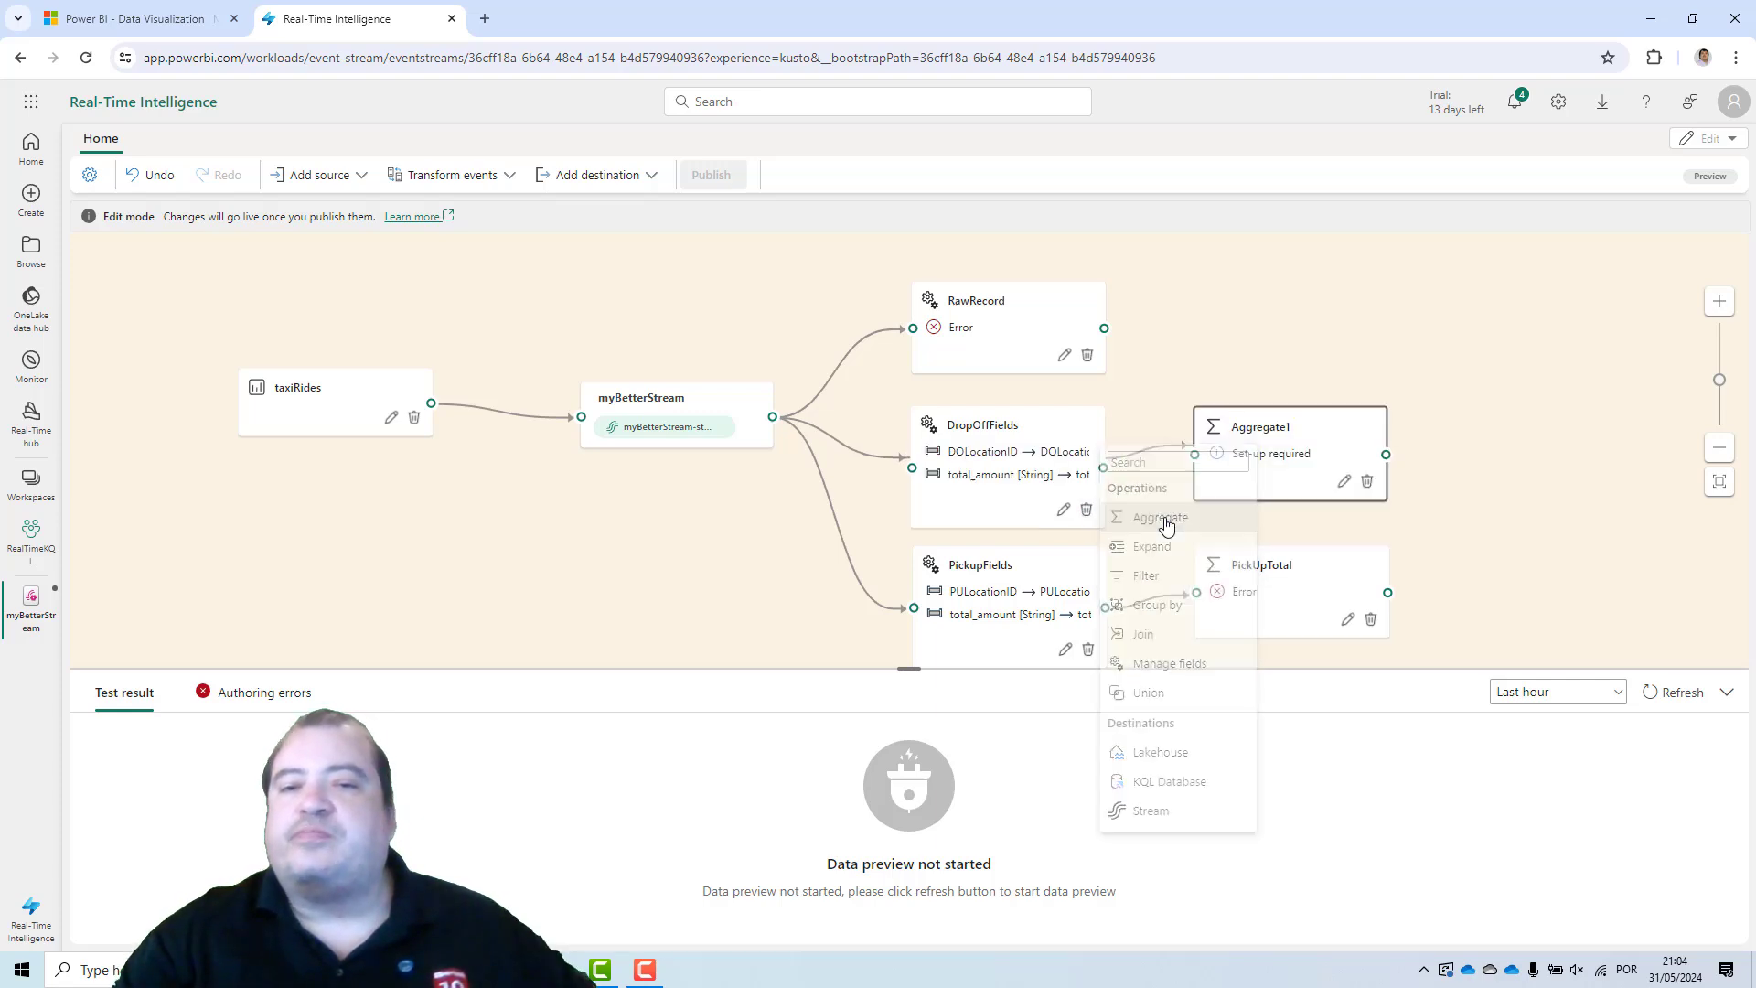
click(1344, 482)
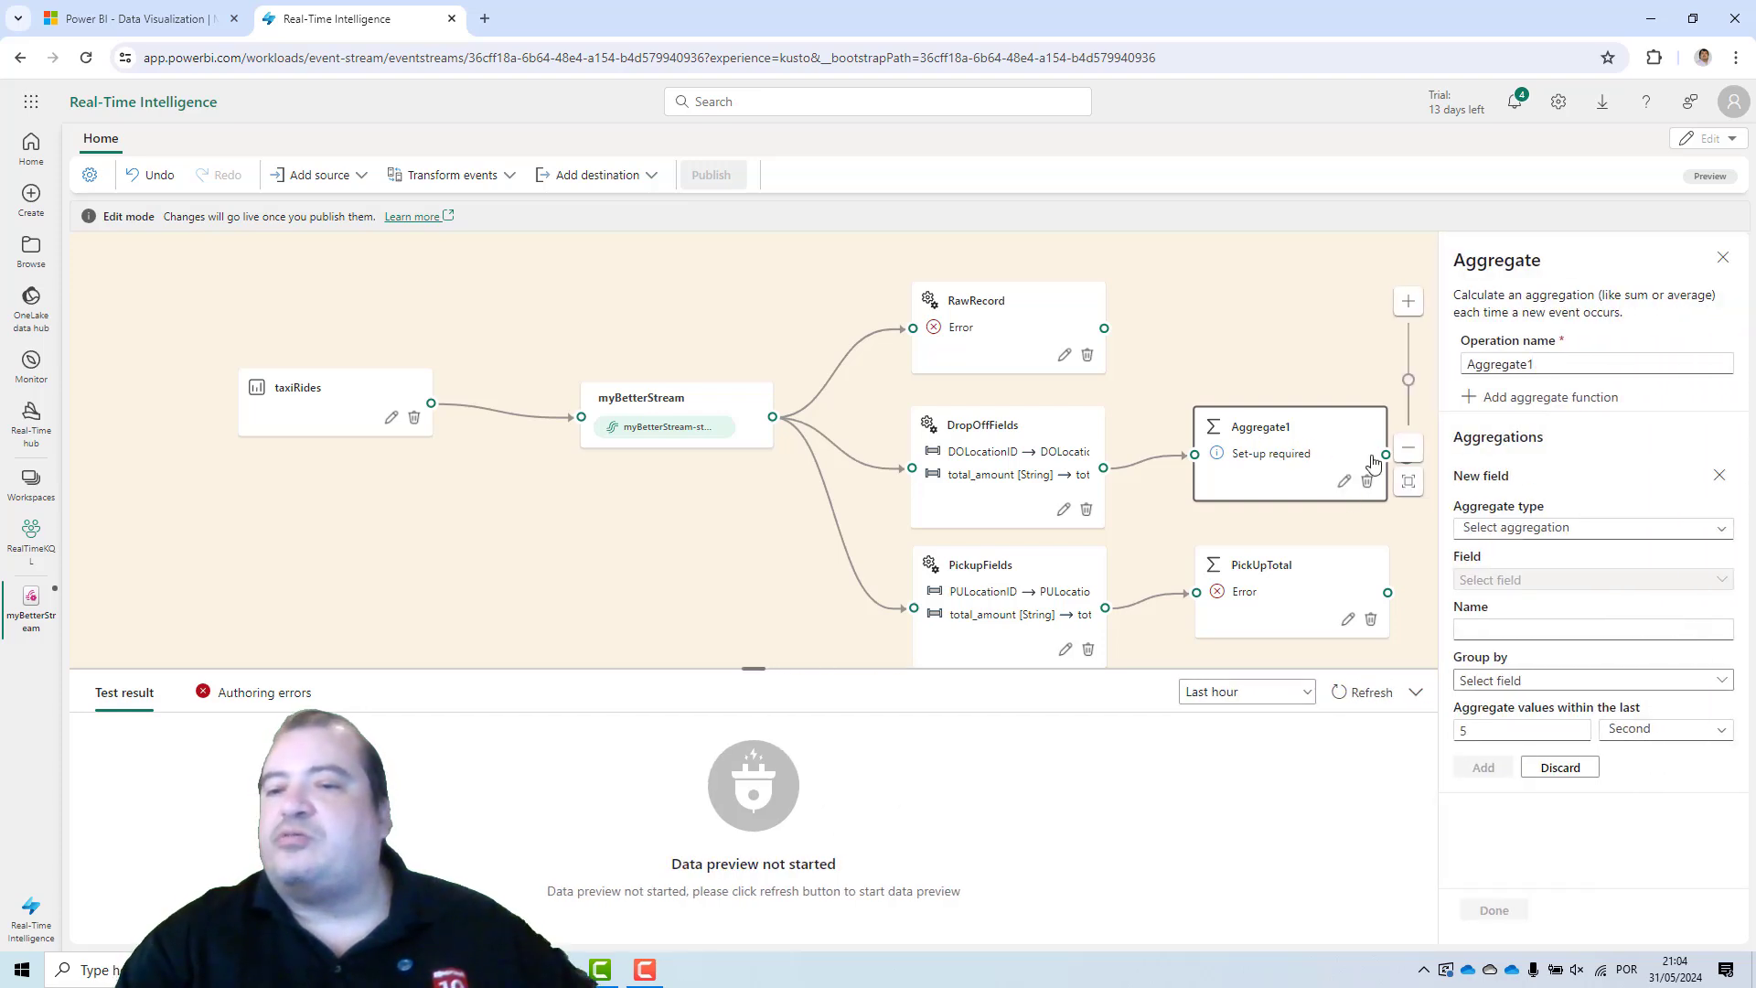
drag(1552, 363, 1467, 363)
key(BackSpace)
text(DropOffTotal)
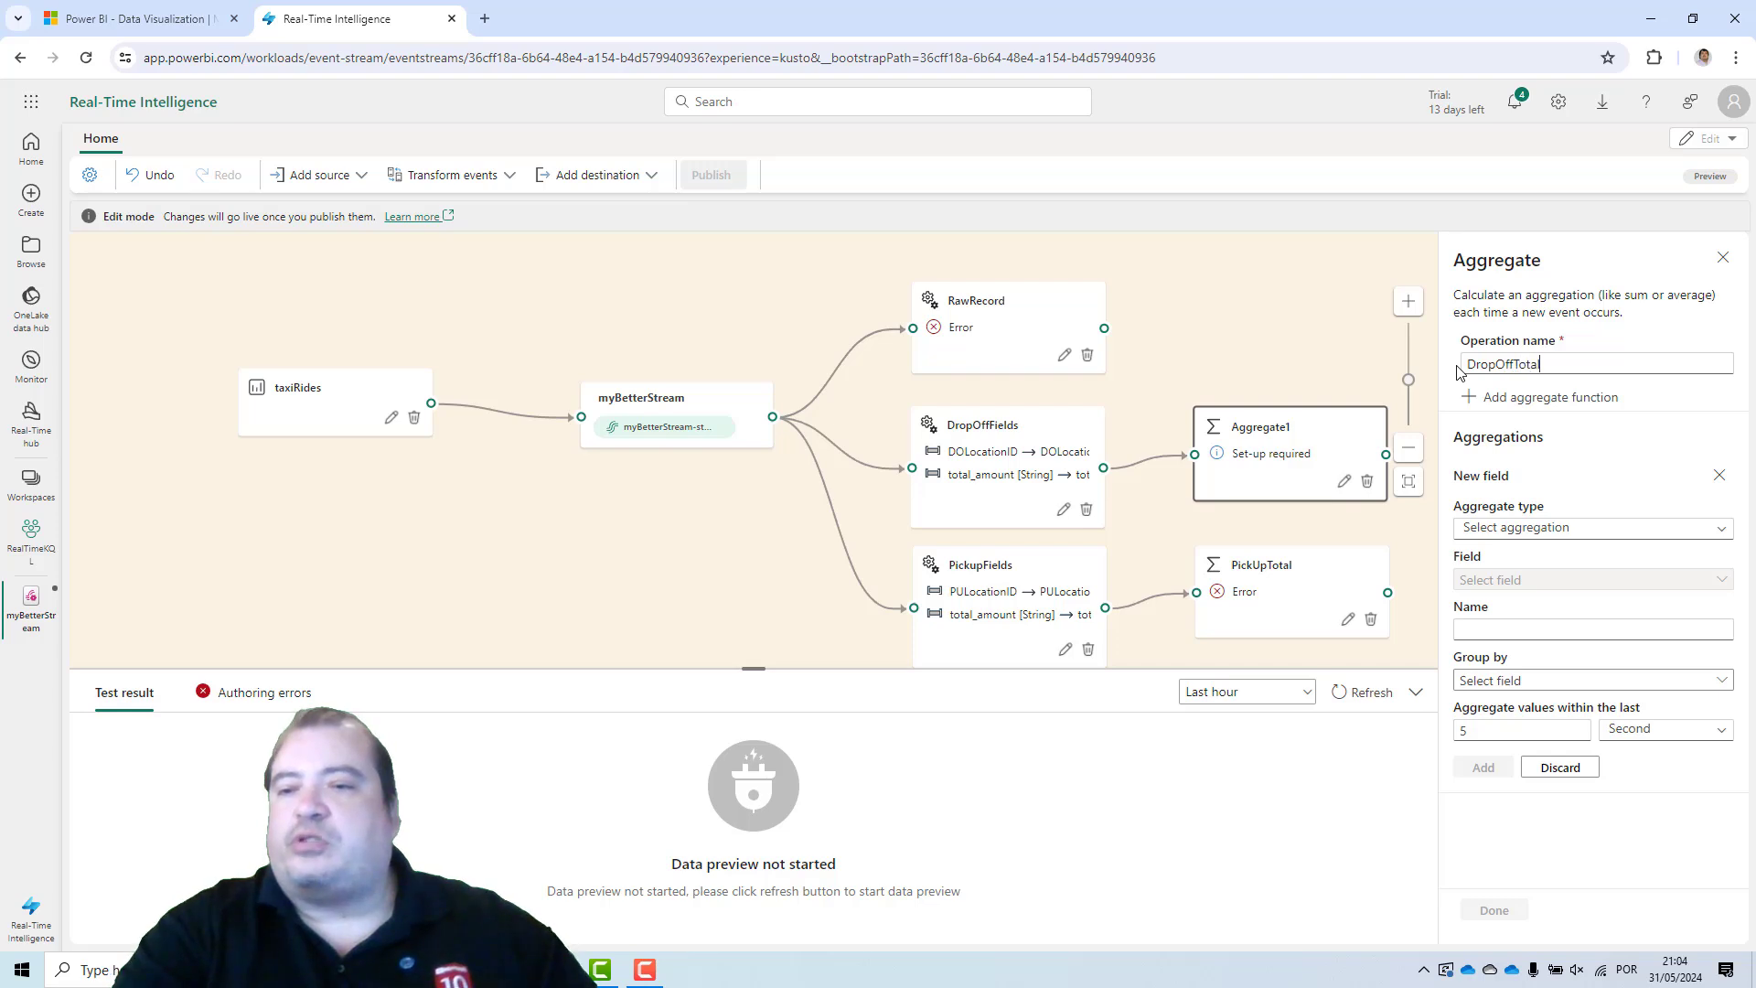
Define a Sum aggregation of total_amount named Total in the DropOffTotal operation.
click(1556, 528)
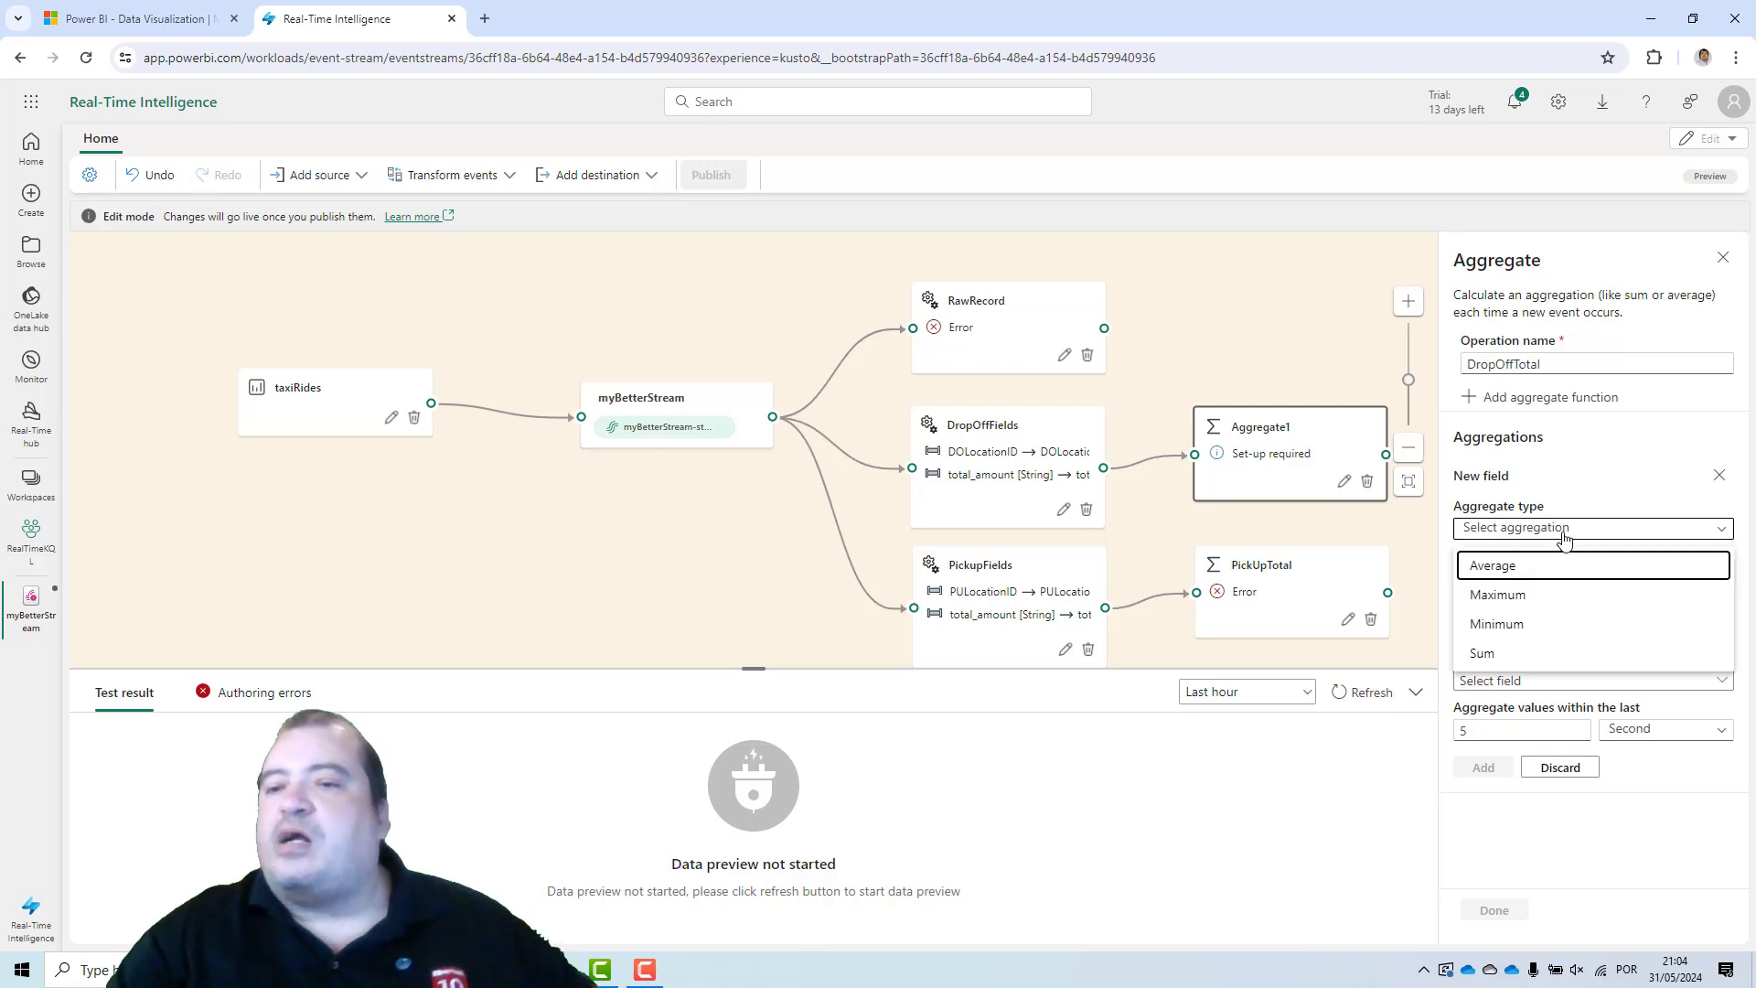
click(1493, 649)
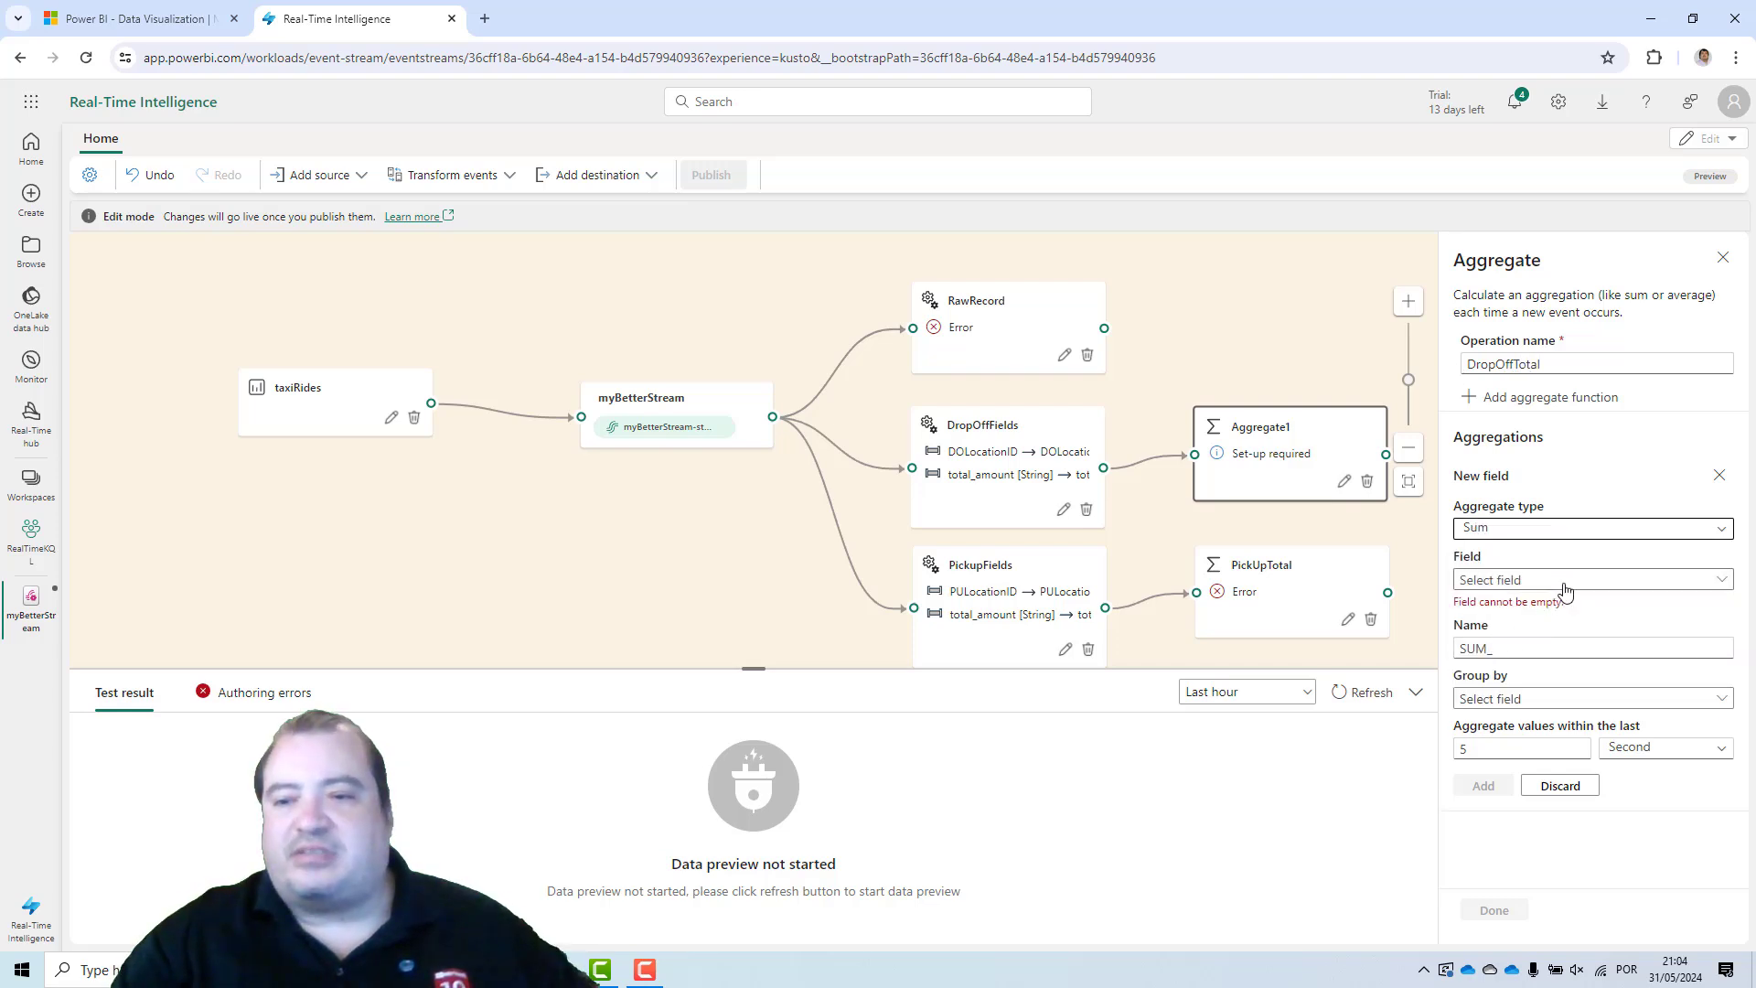
click(1570, 580)
click(1518, 645)
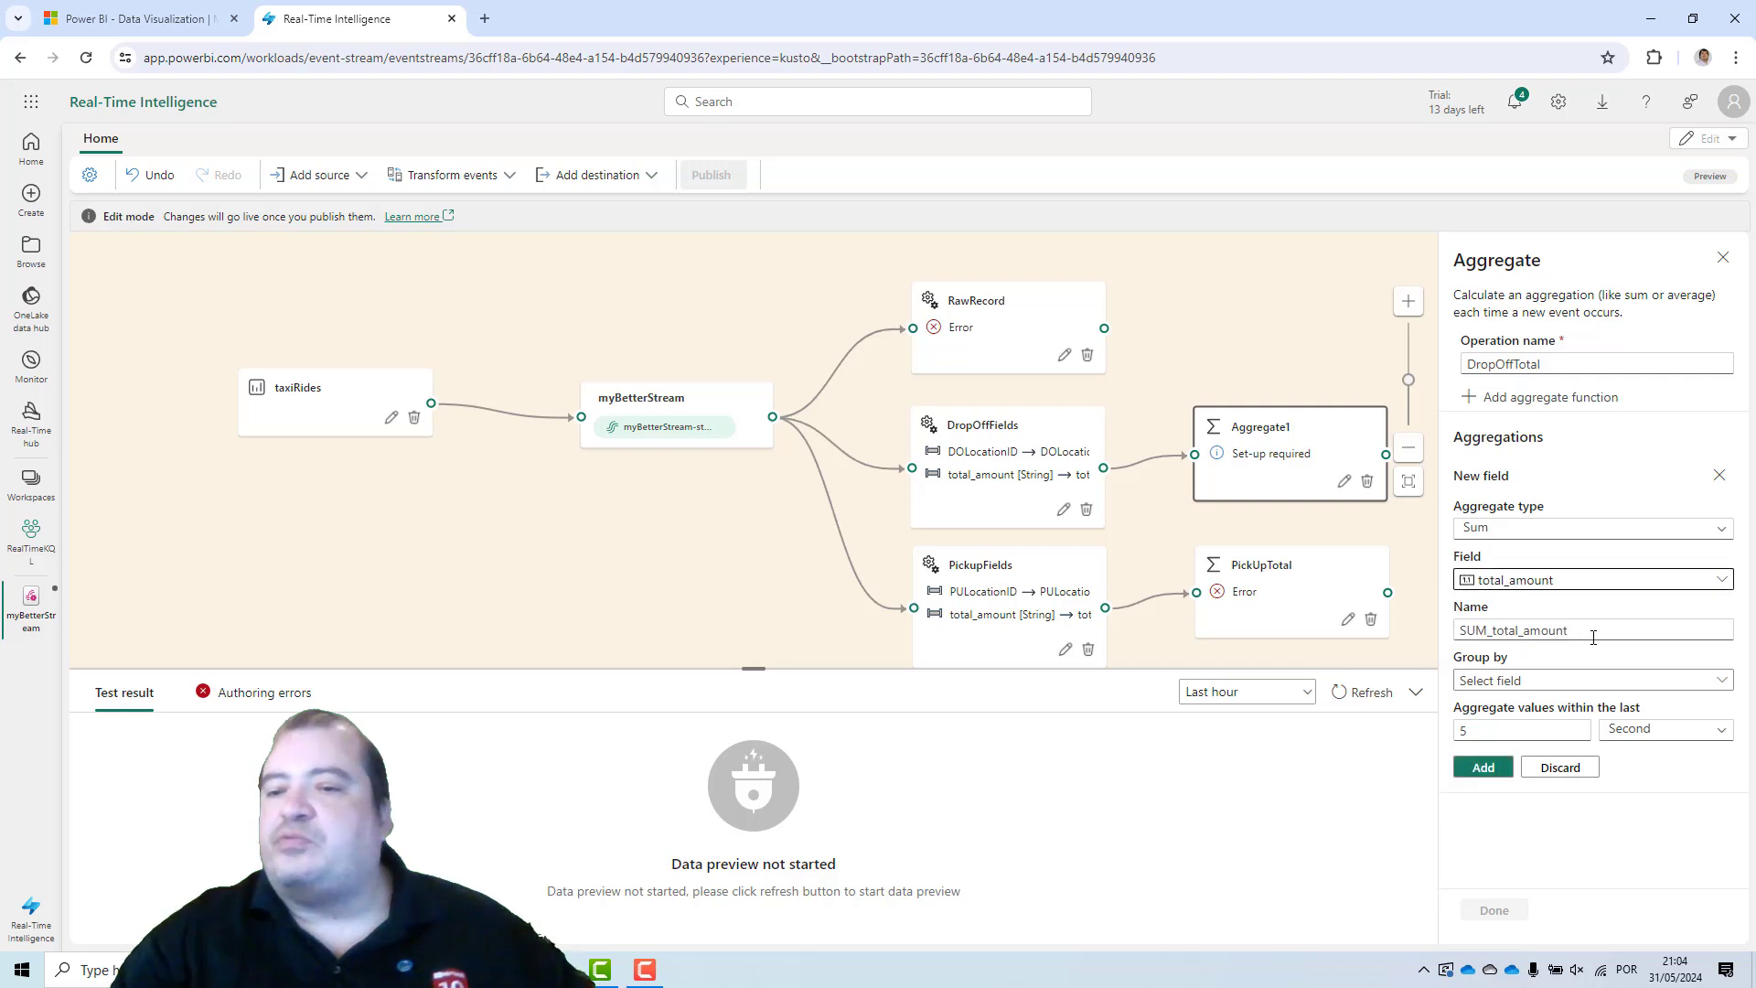
drag(1595, 637, 1407, 646)
text(Total)
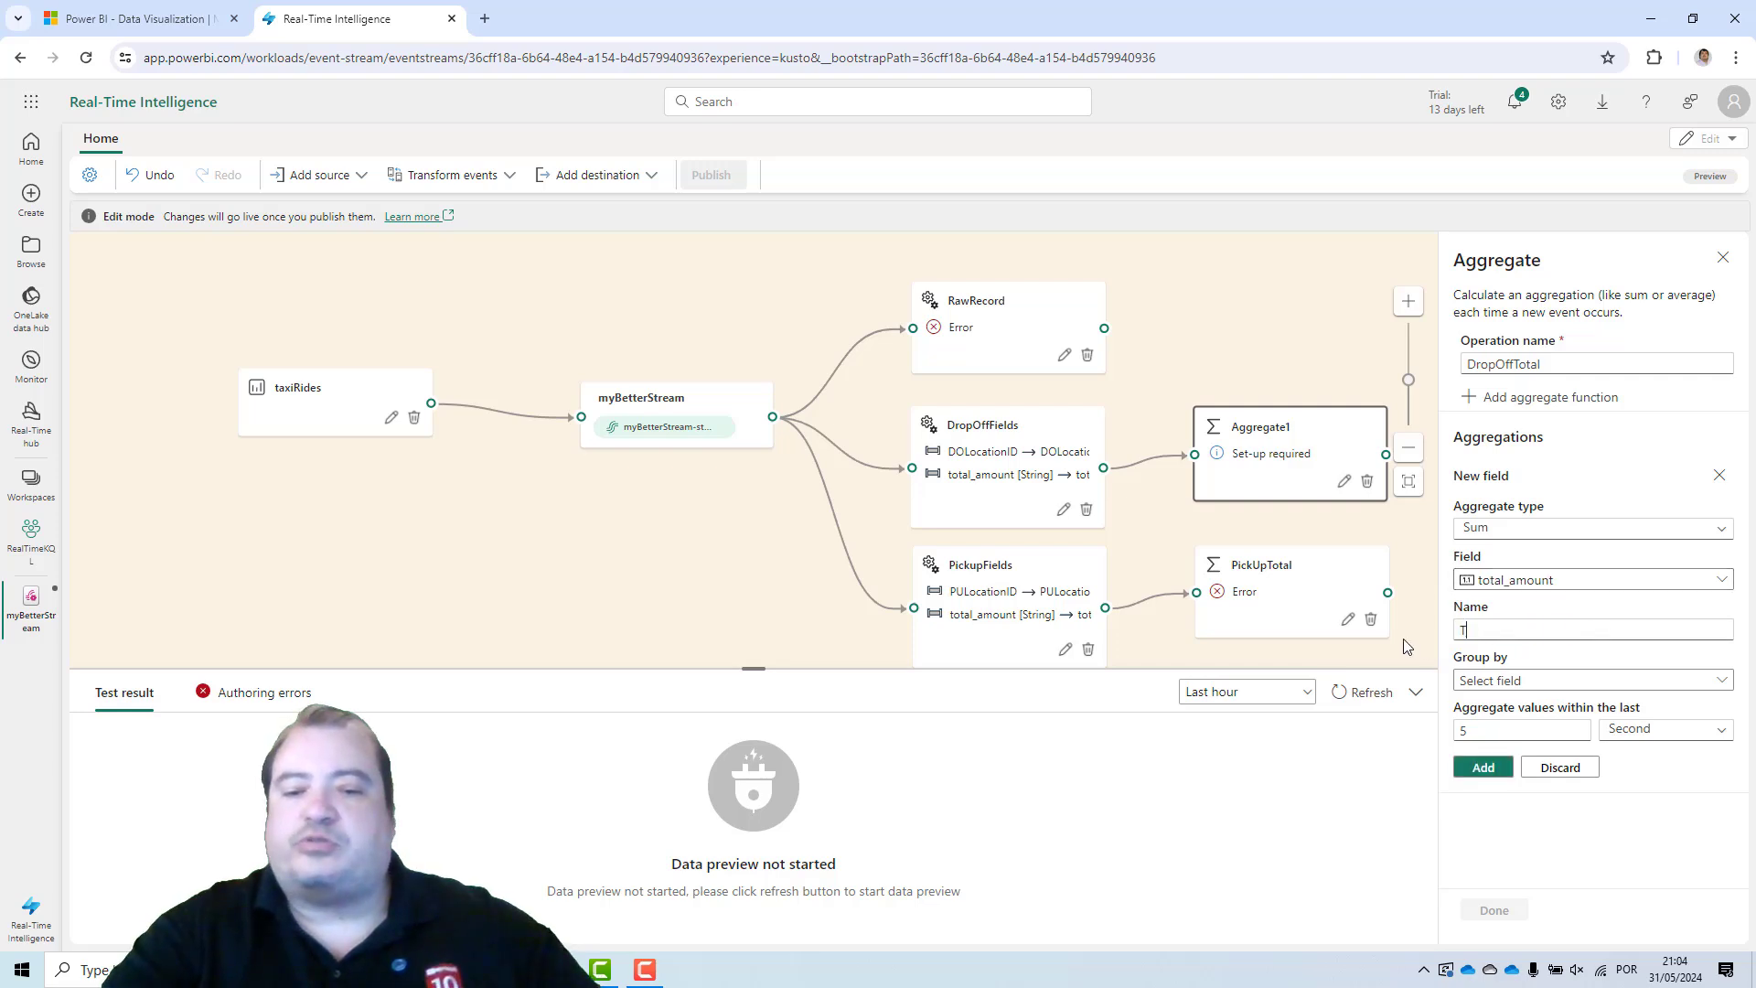
Group the DropOffTotal aggregation by DOLocationID, add it, and save the operation.
click(1503, 682)
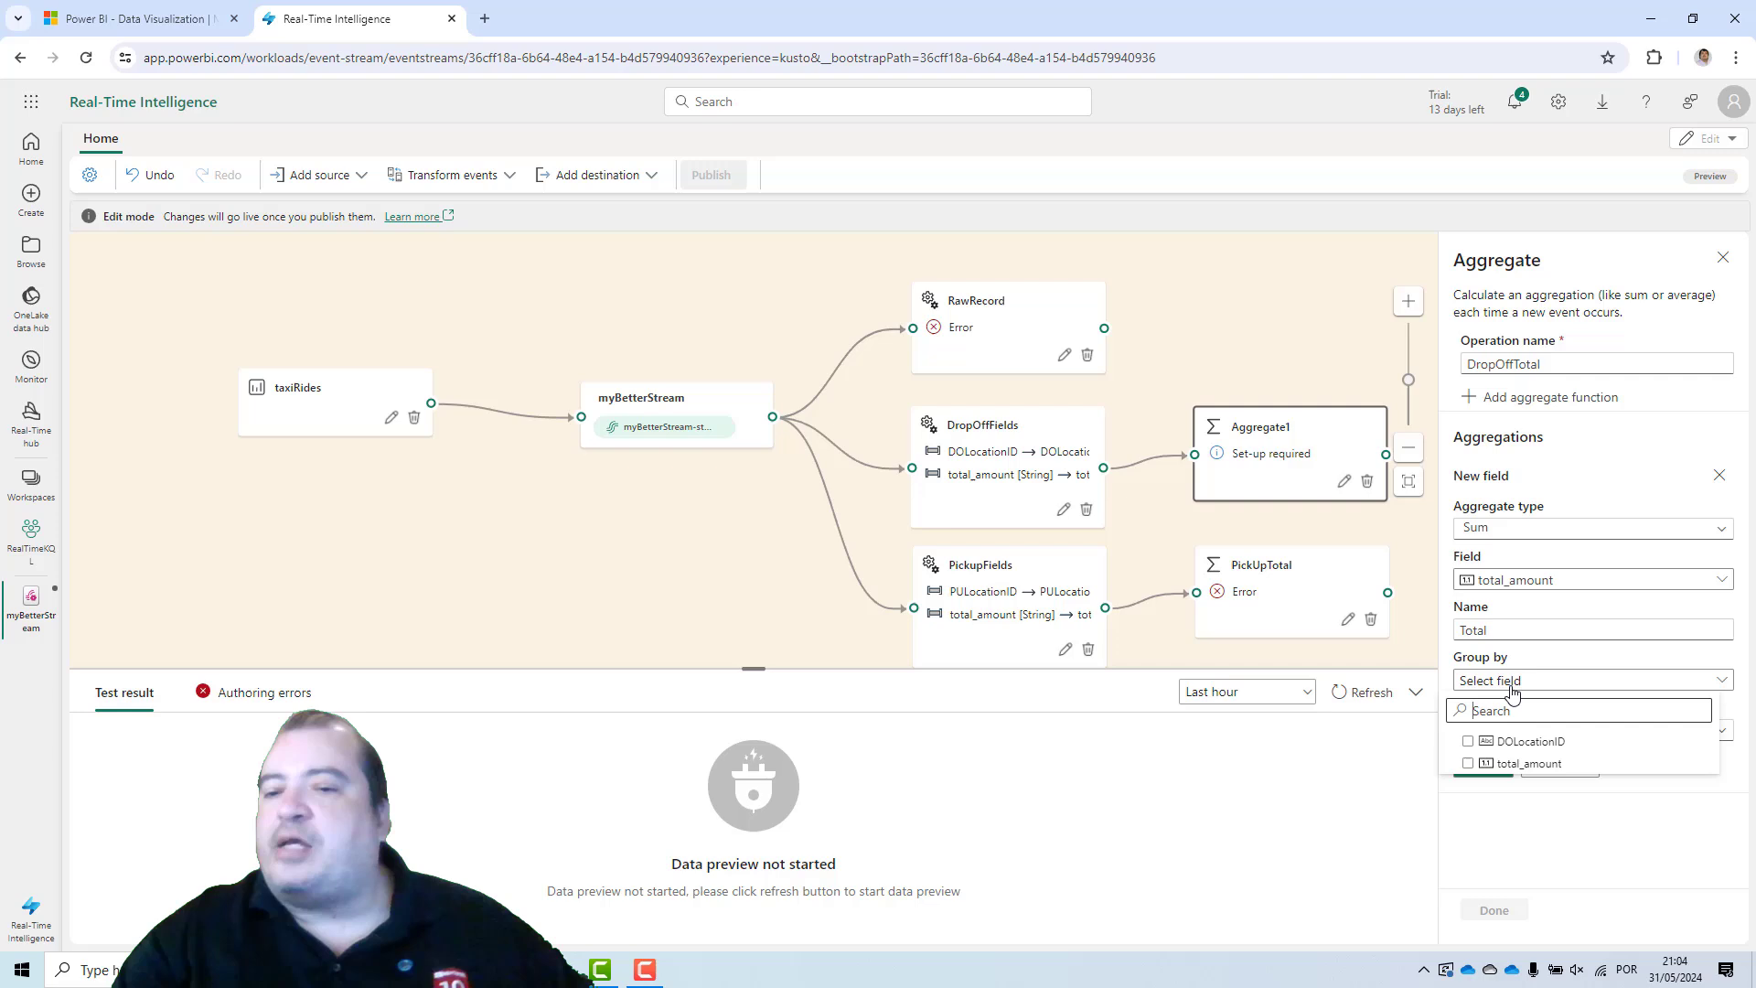
click(1466, 742)
click(1570, 652)
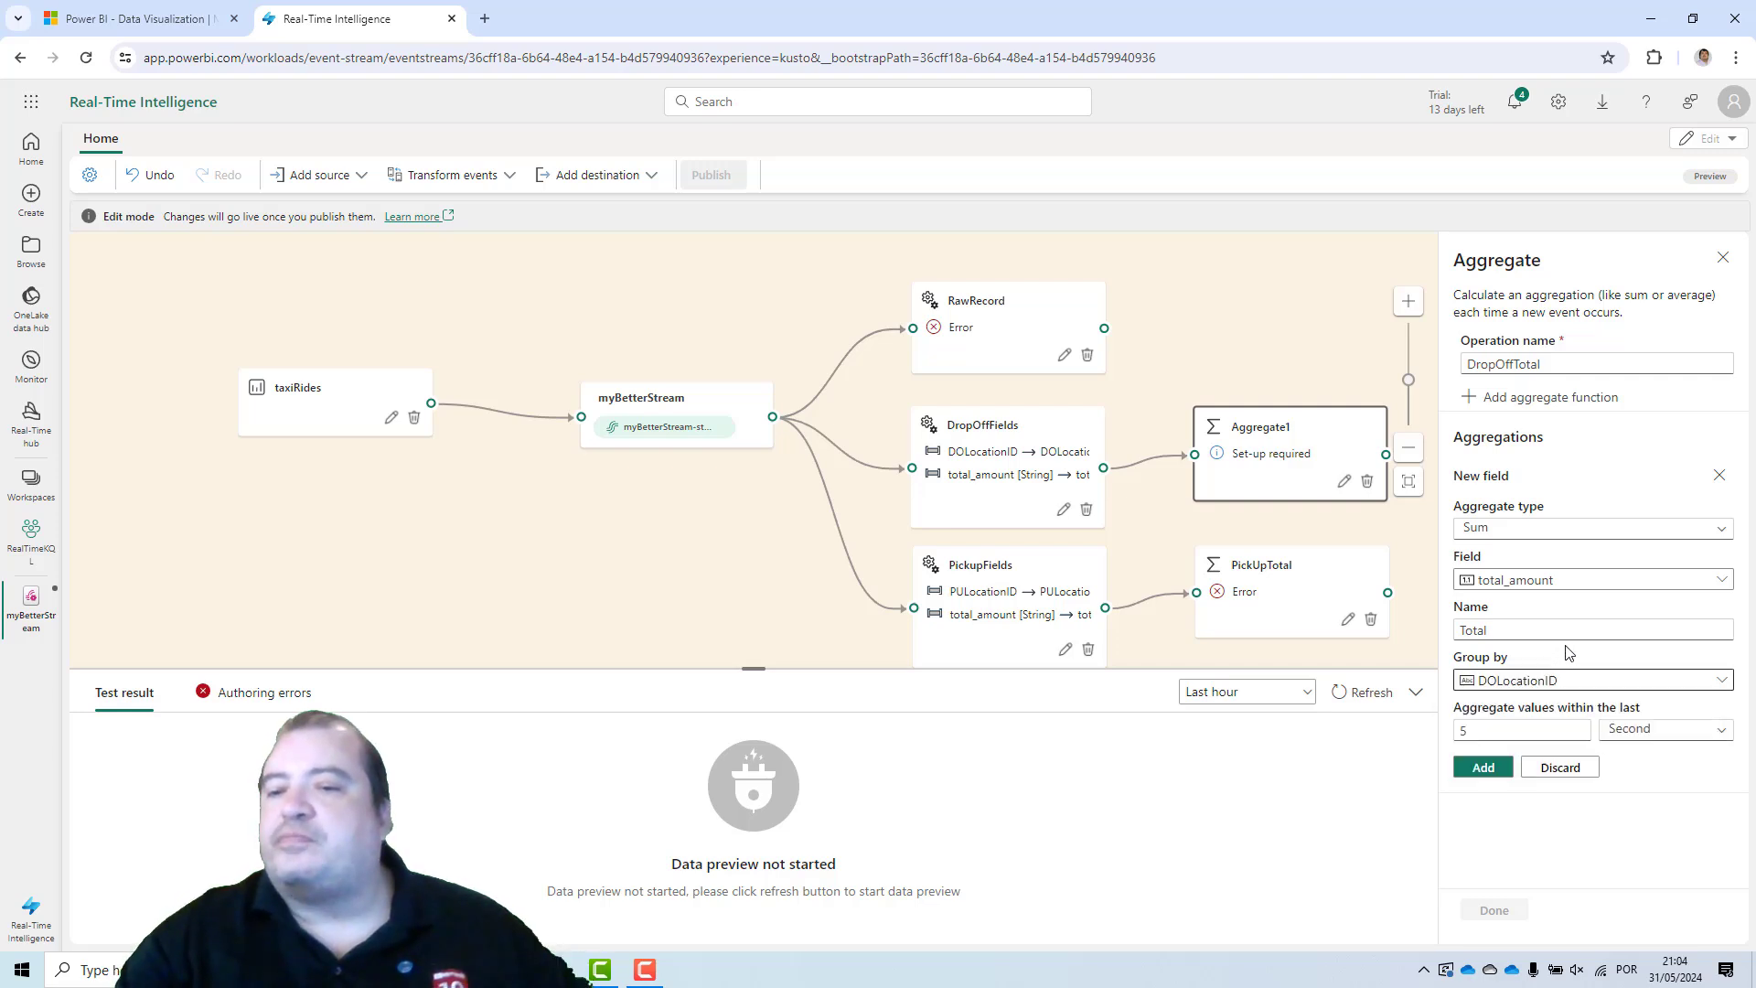
click(1483, 769)
click(1495, 911)
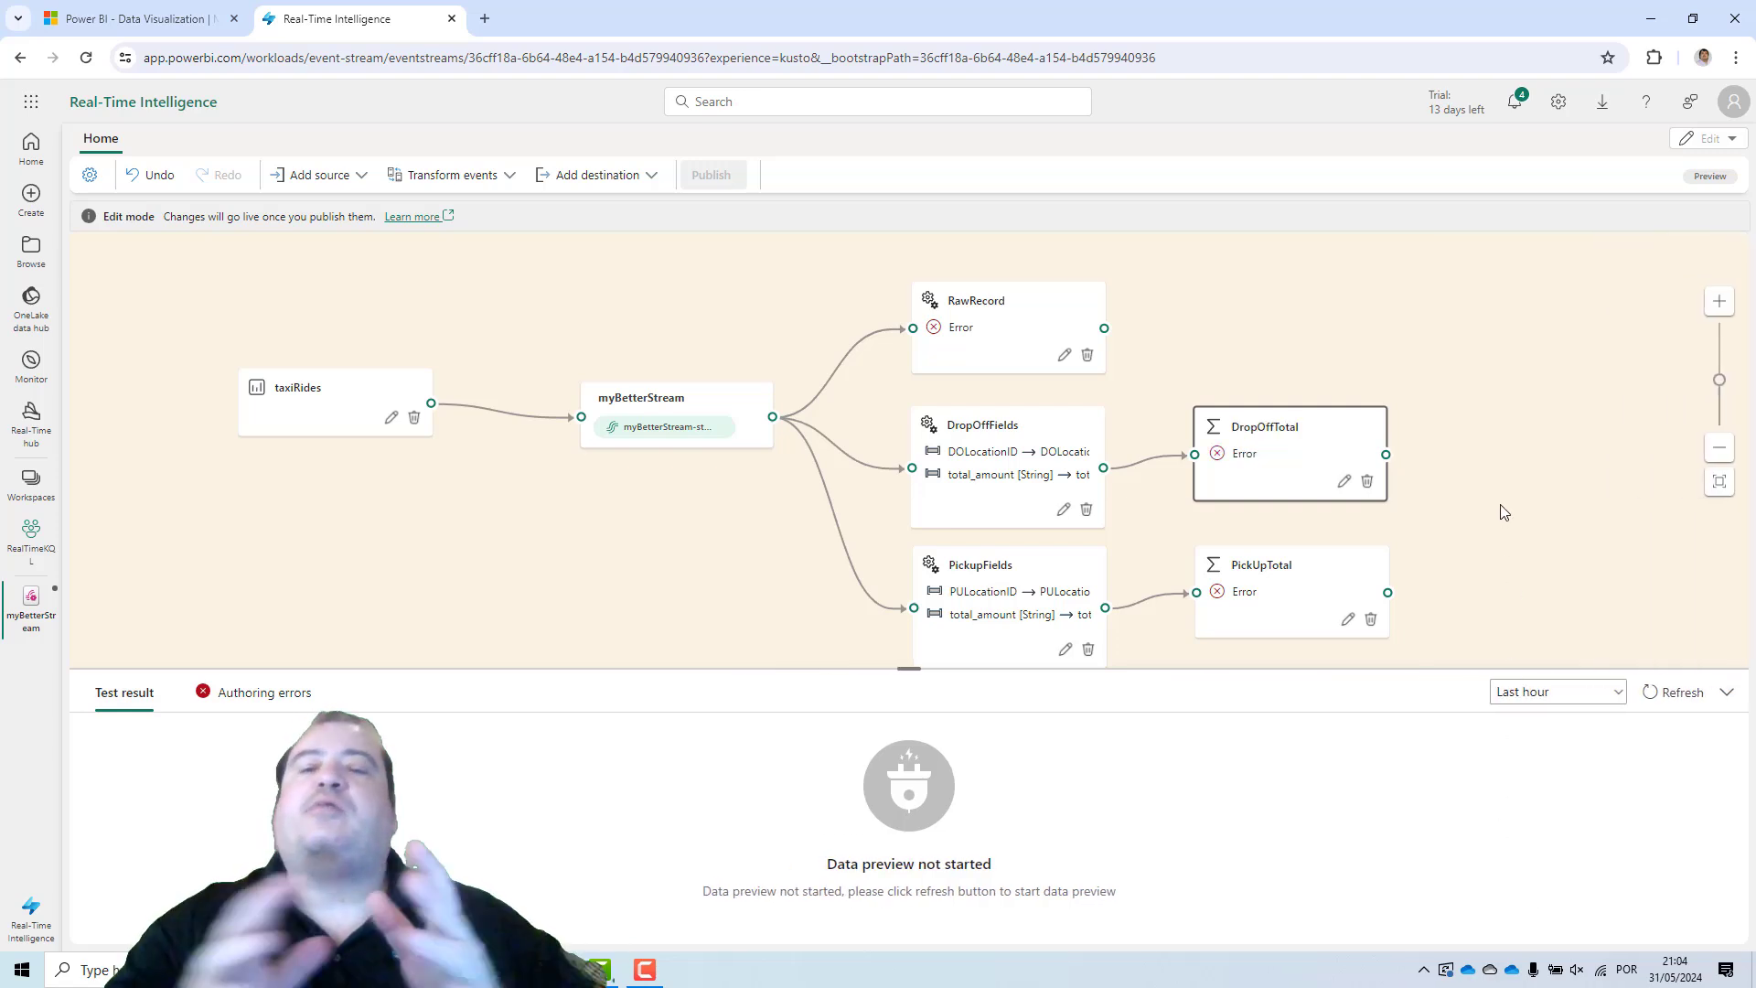
Convert the RawRecord operation's total_amount field to Double and save the operation.
click(1012, 327)
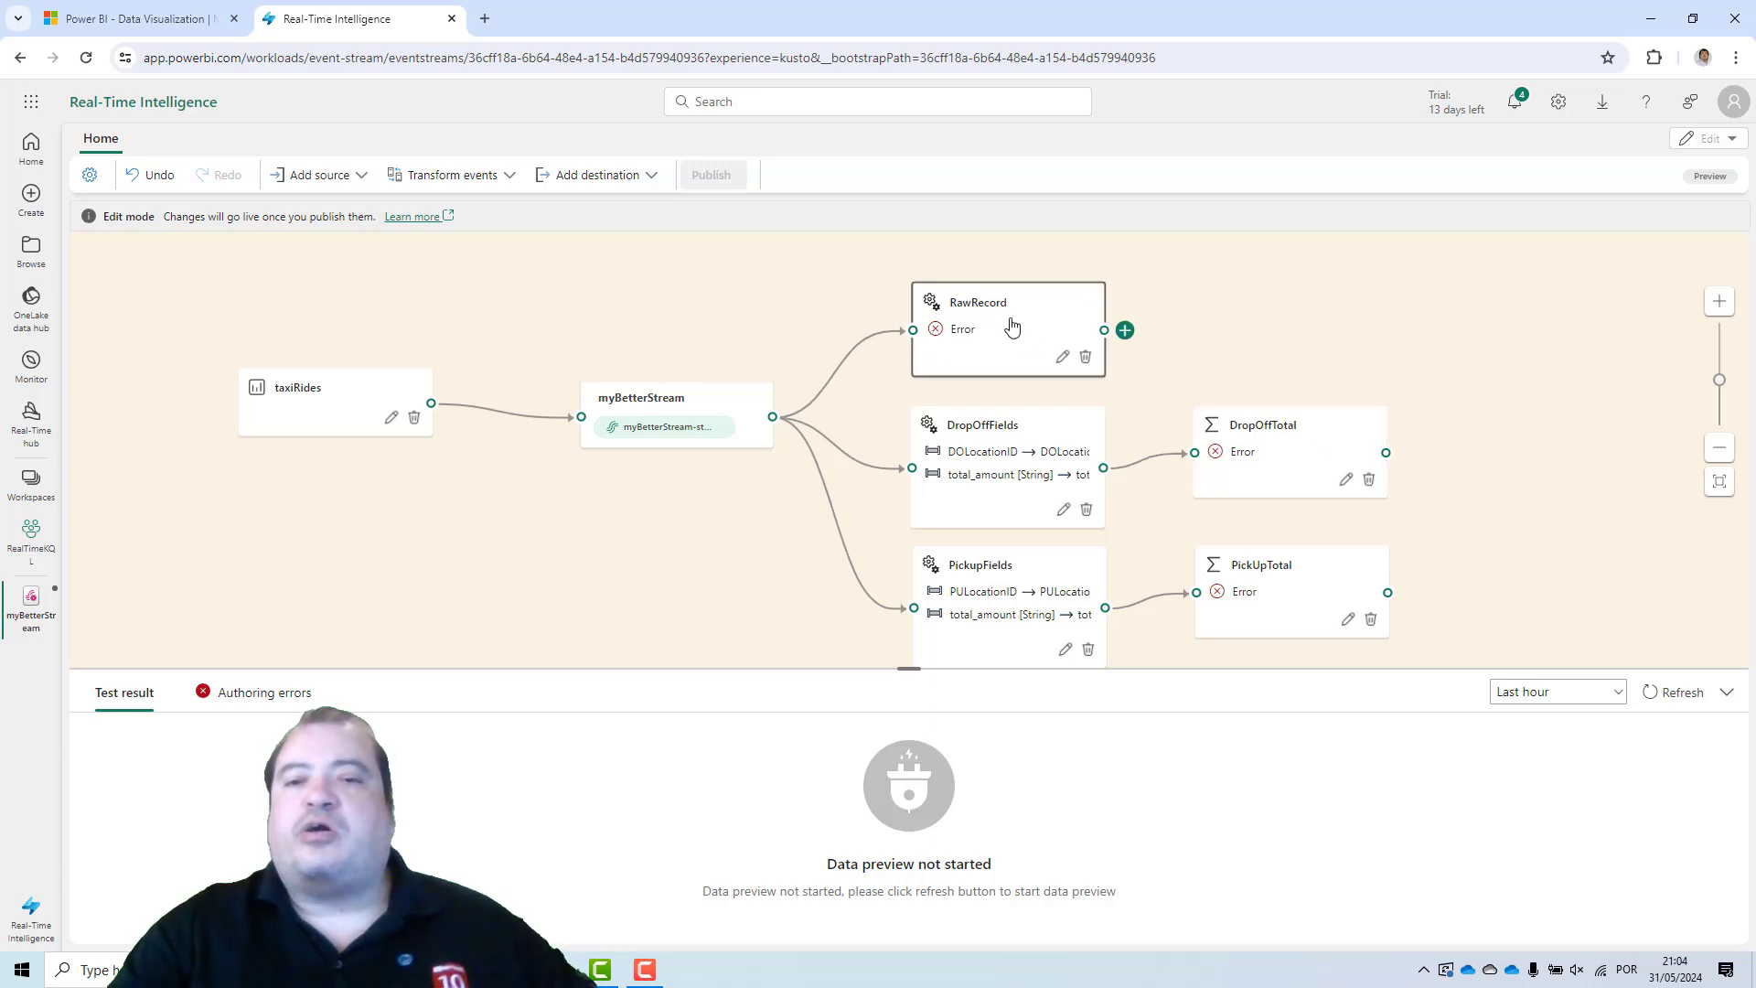
click(1062, 356)
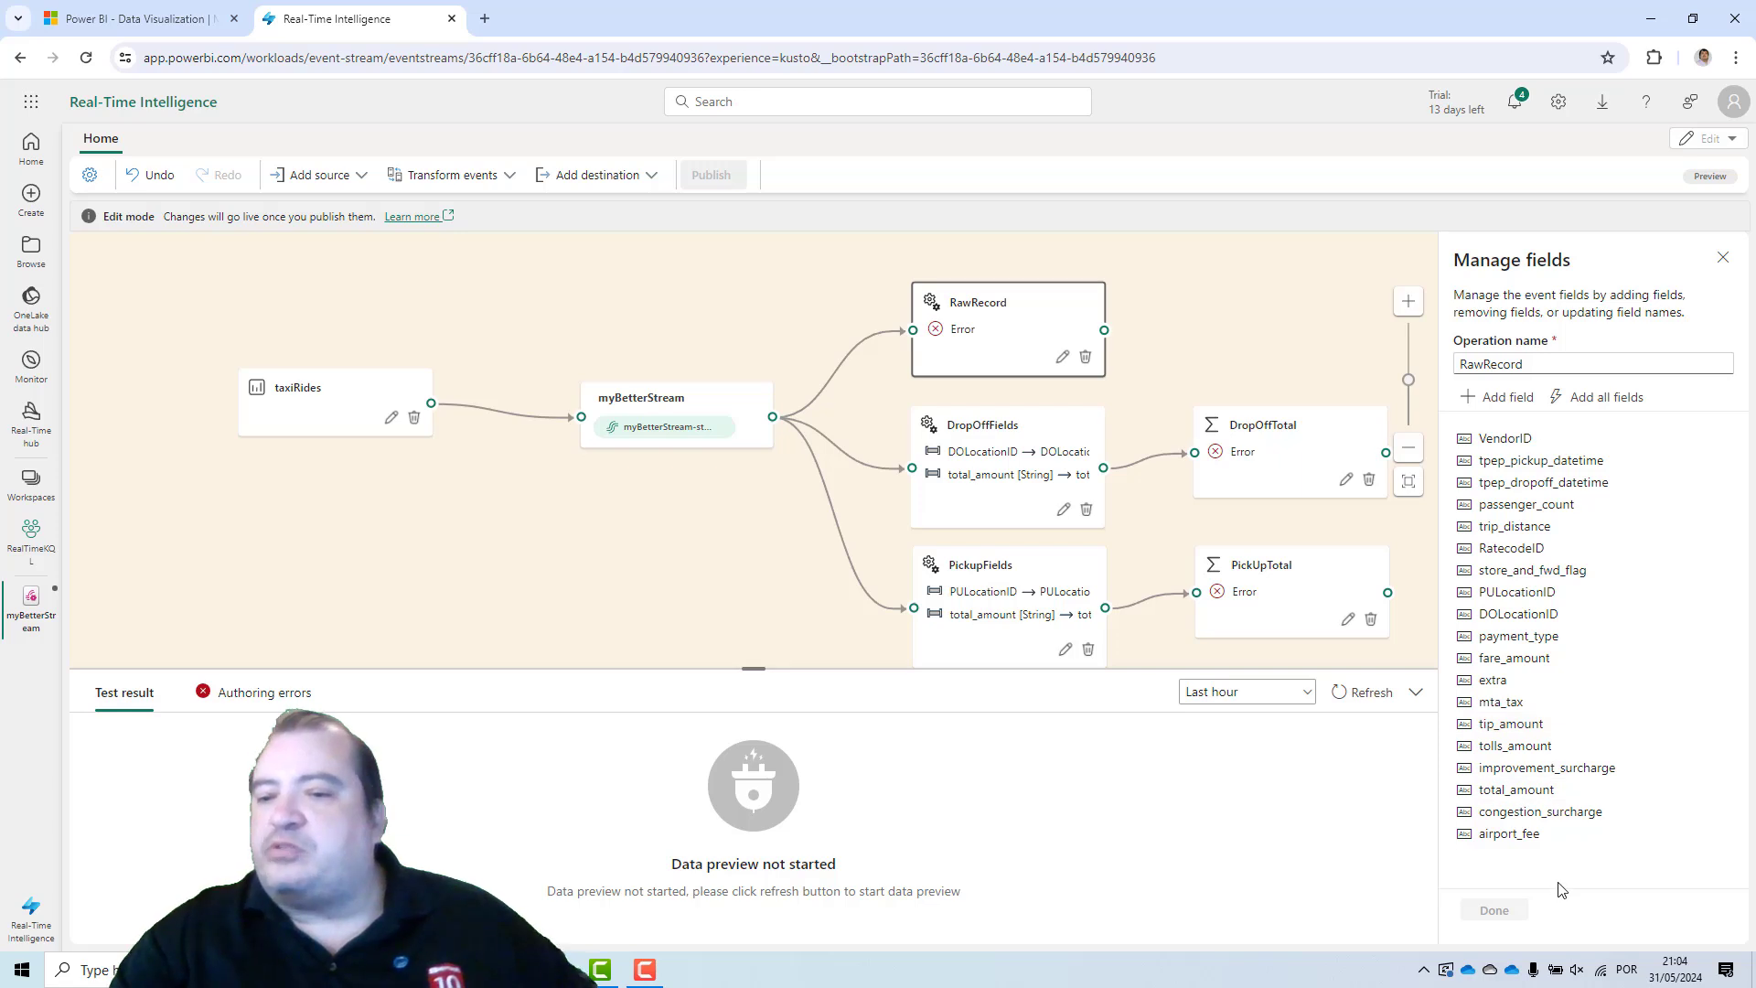
click(1543, 792)
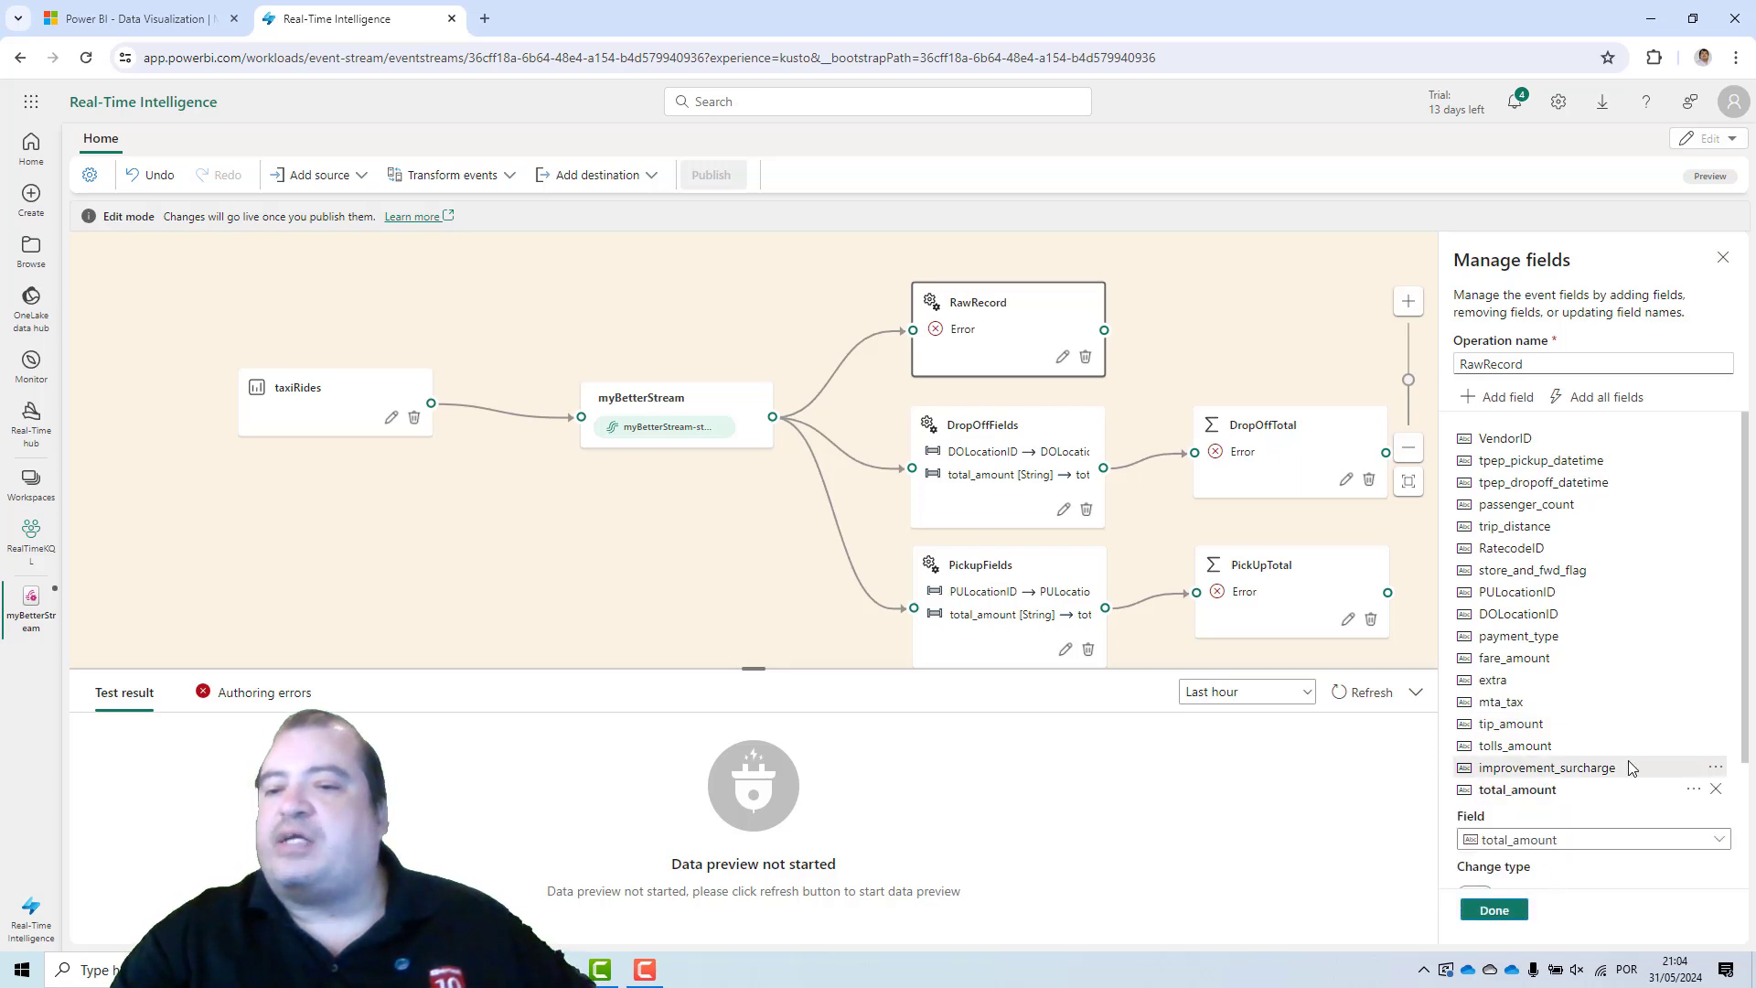
drag(1749, 677, 1749, 812)
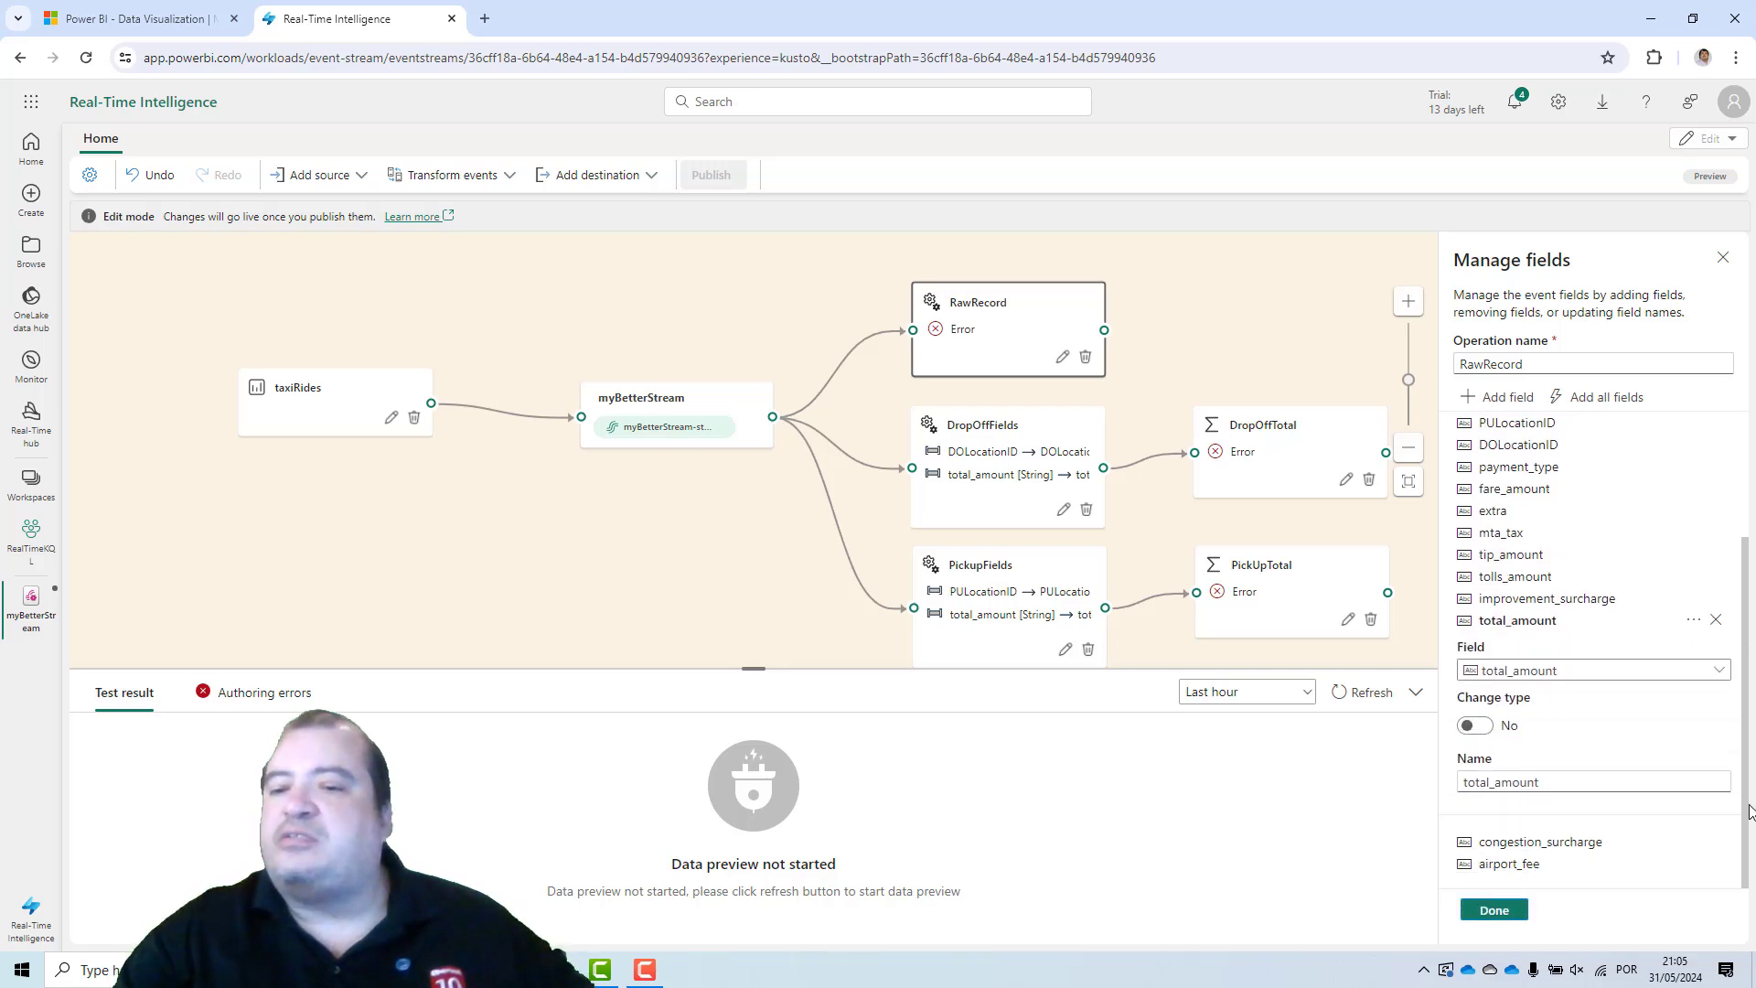
click(1474, 726)
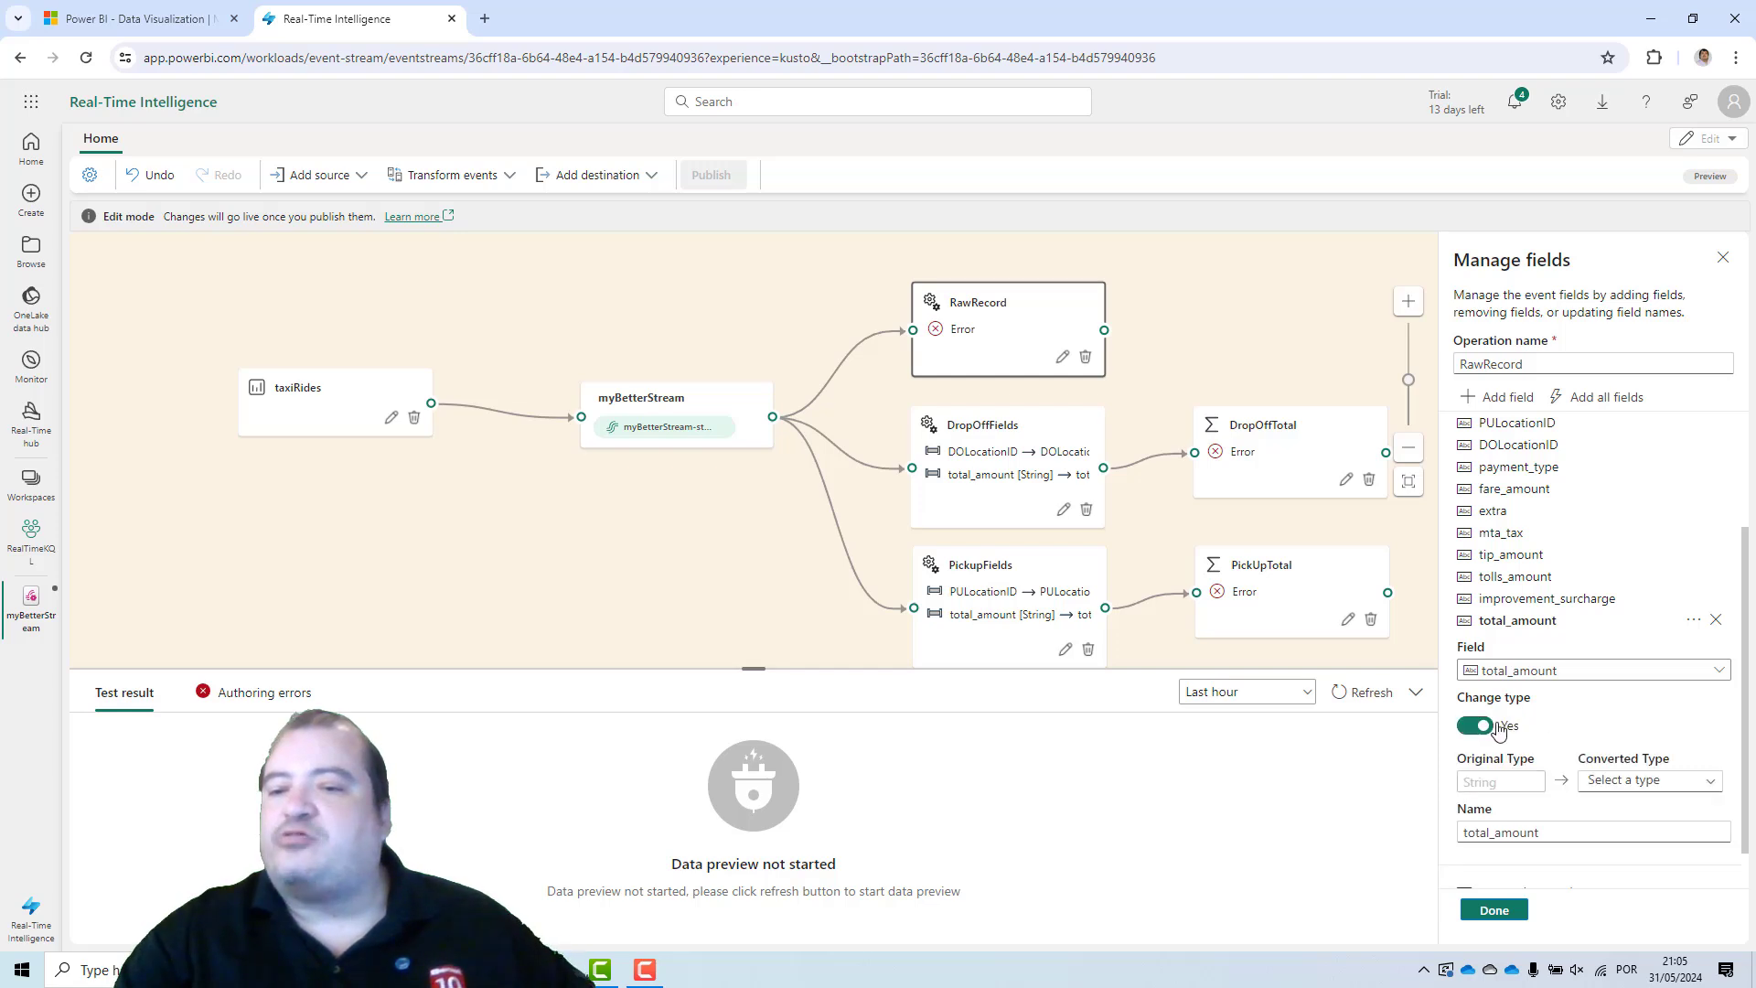
click(1647, 784)
click(1615, 847)
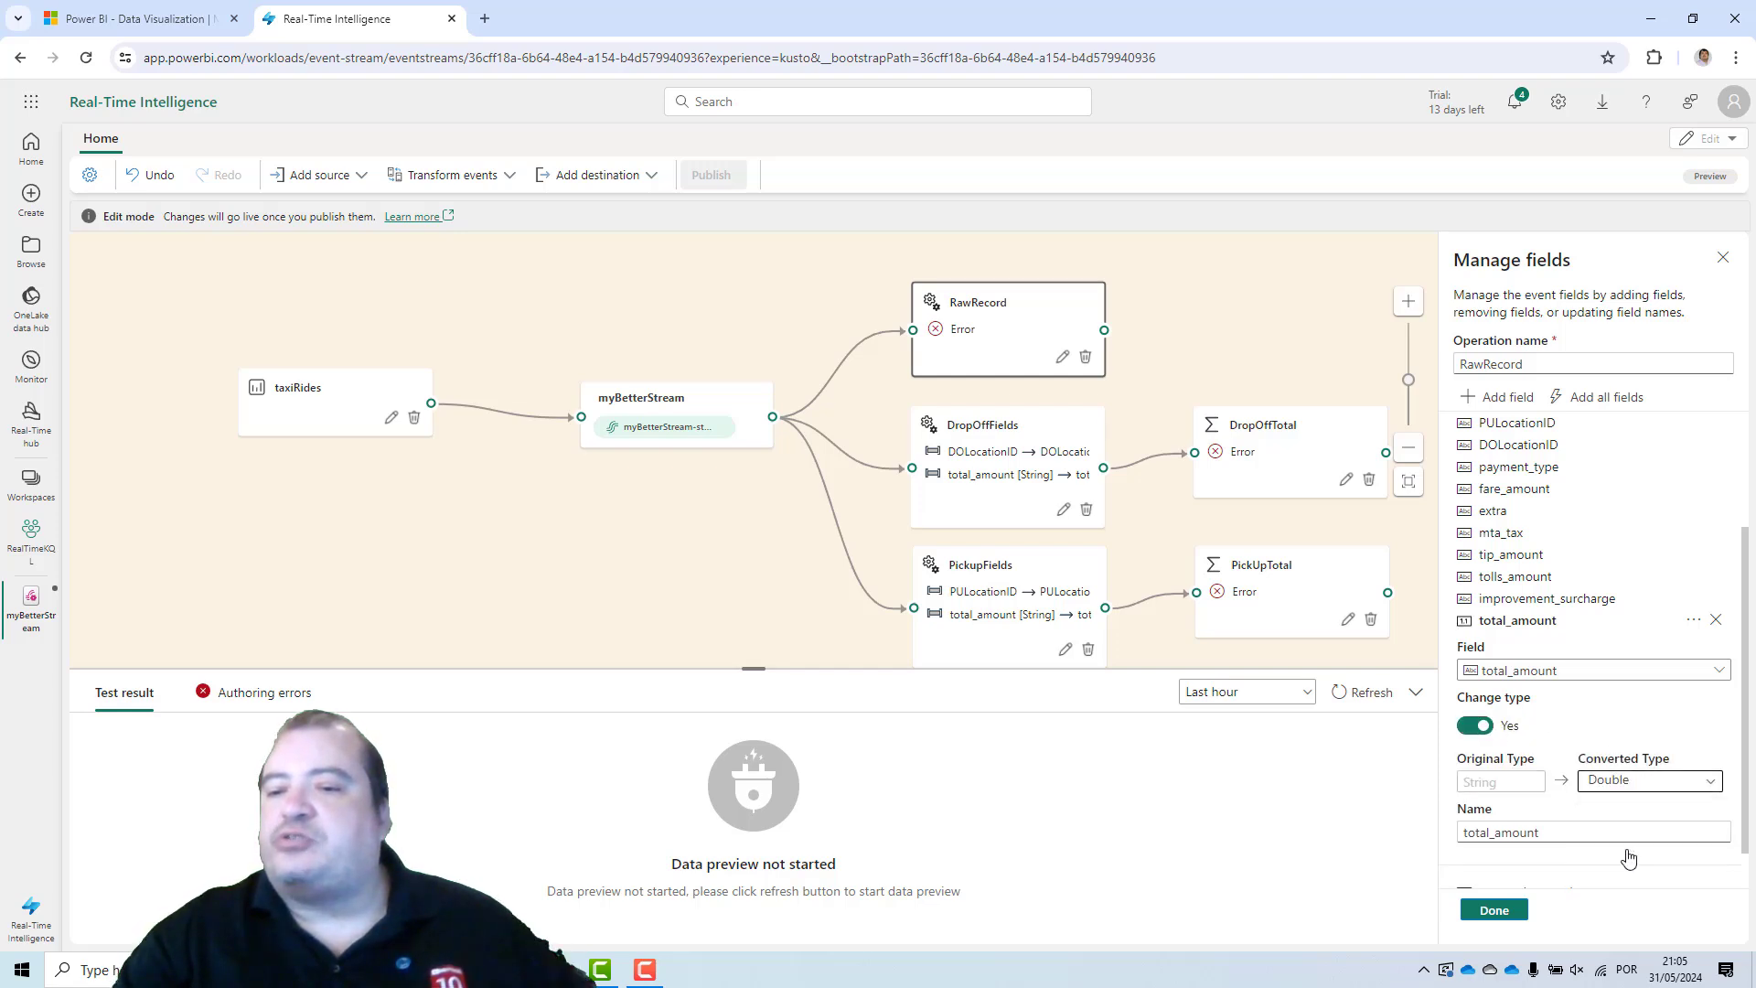
click(1495, 911)
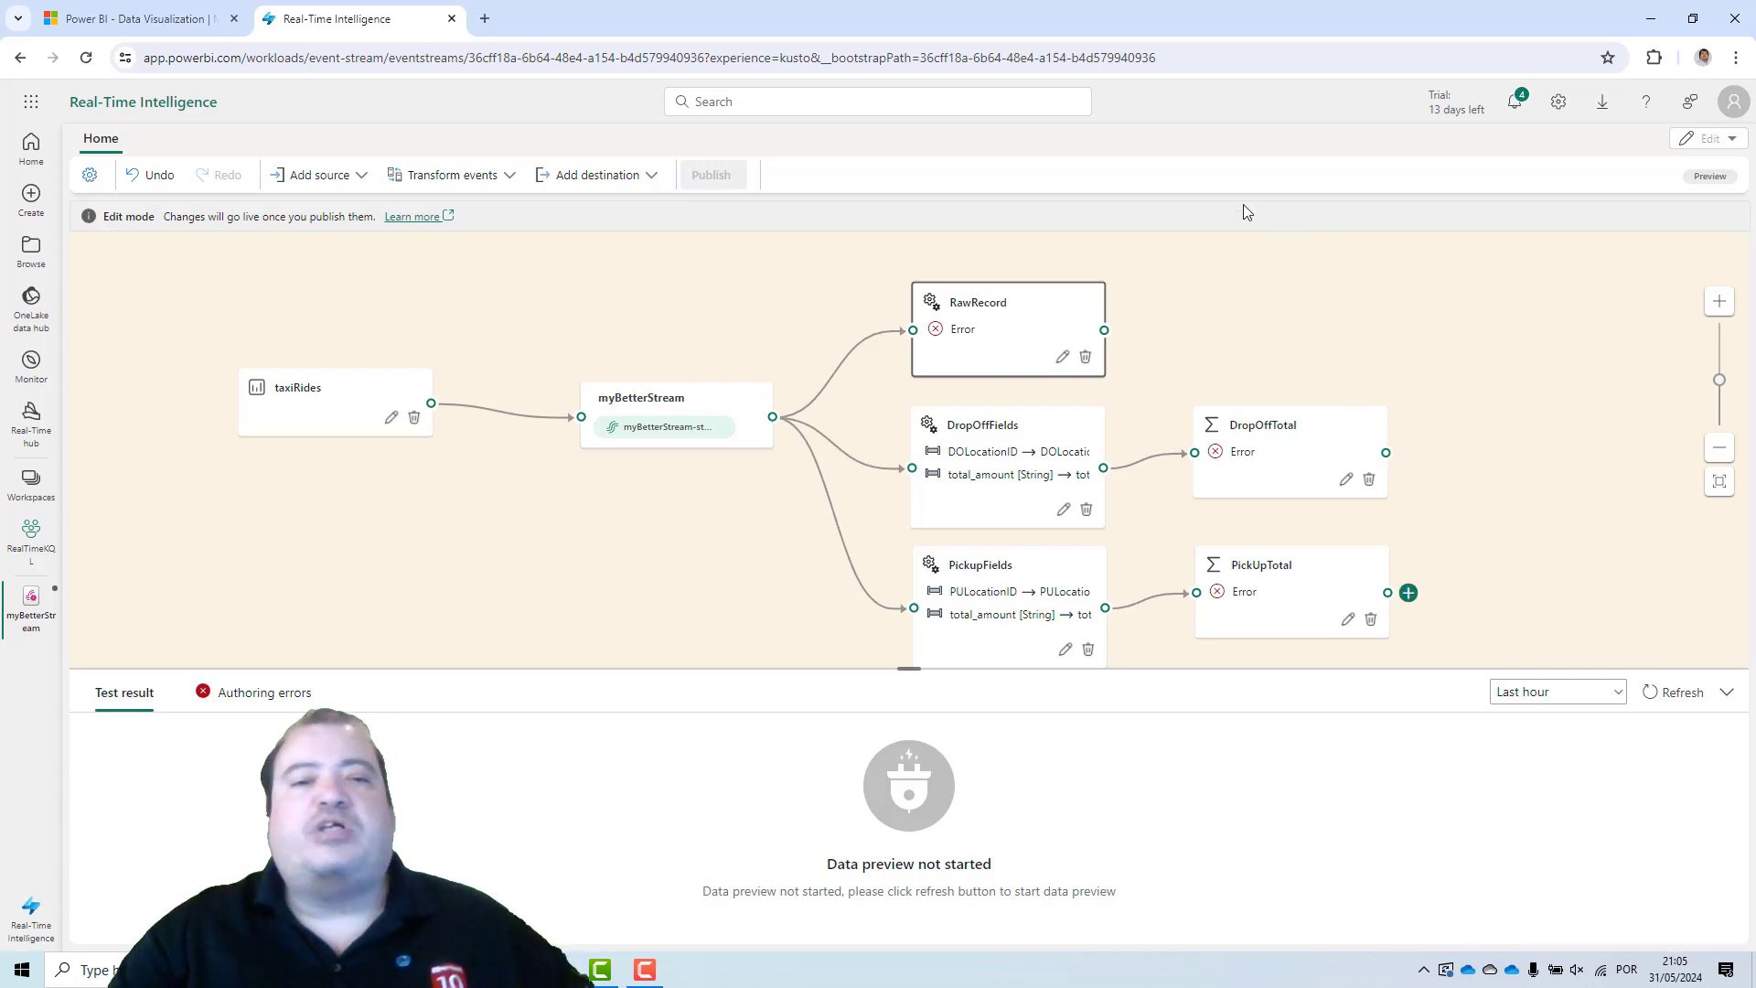
Add a KQL Database destination after the DropOffTotal aggregation.
click(677, 402)
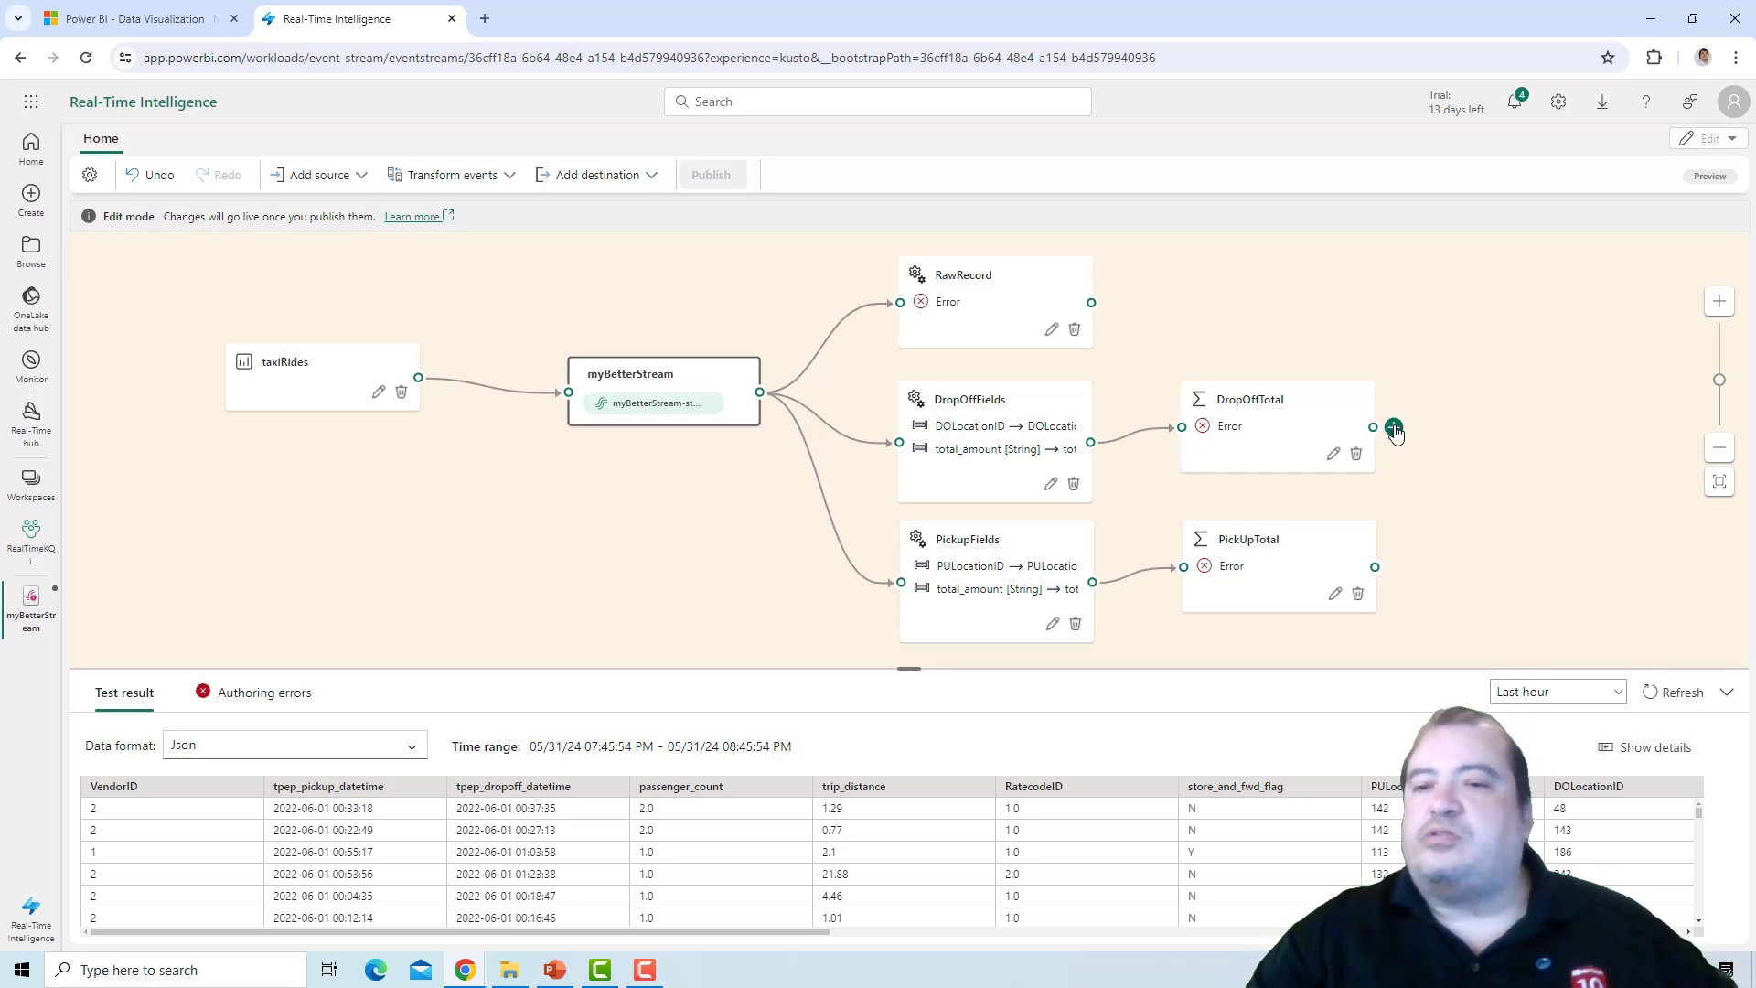
click(1394, 428)
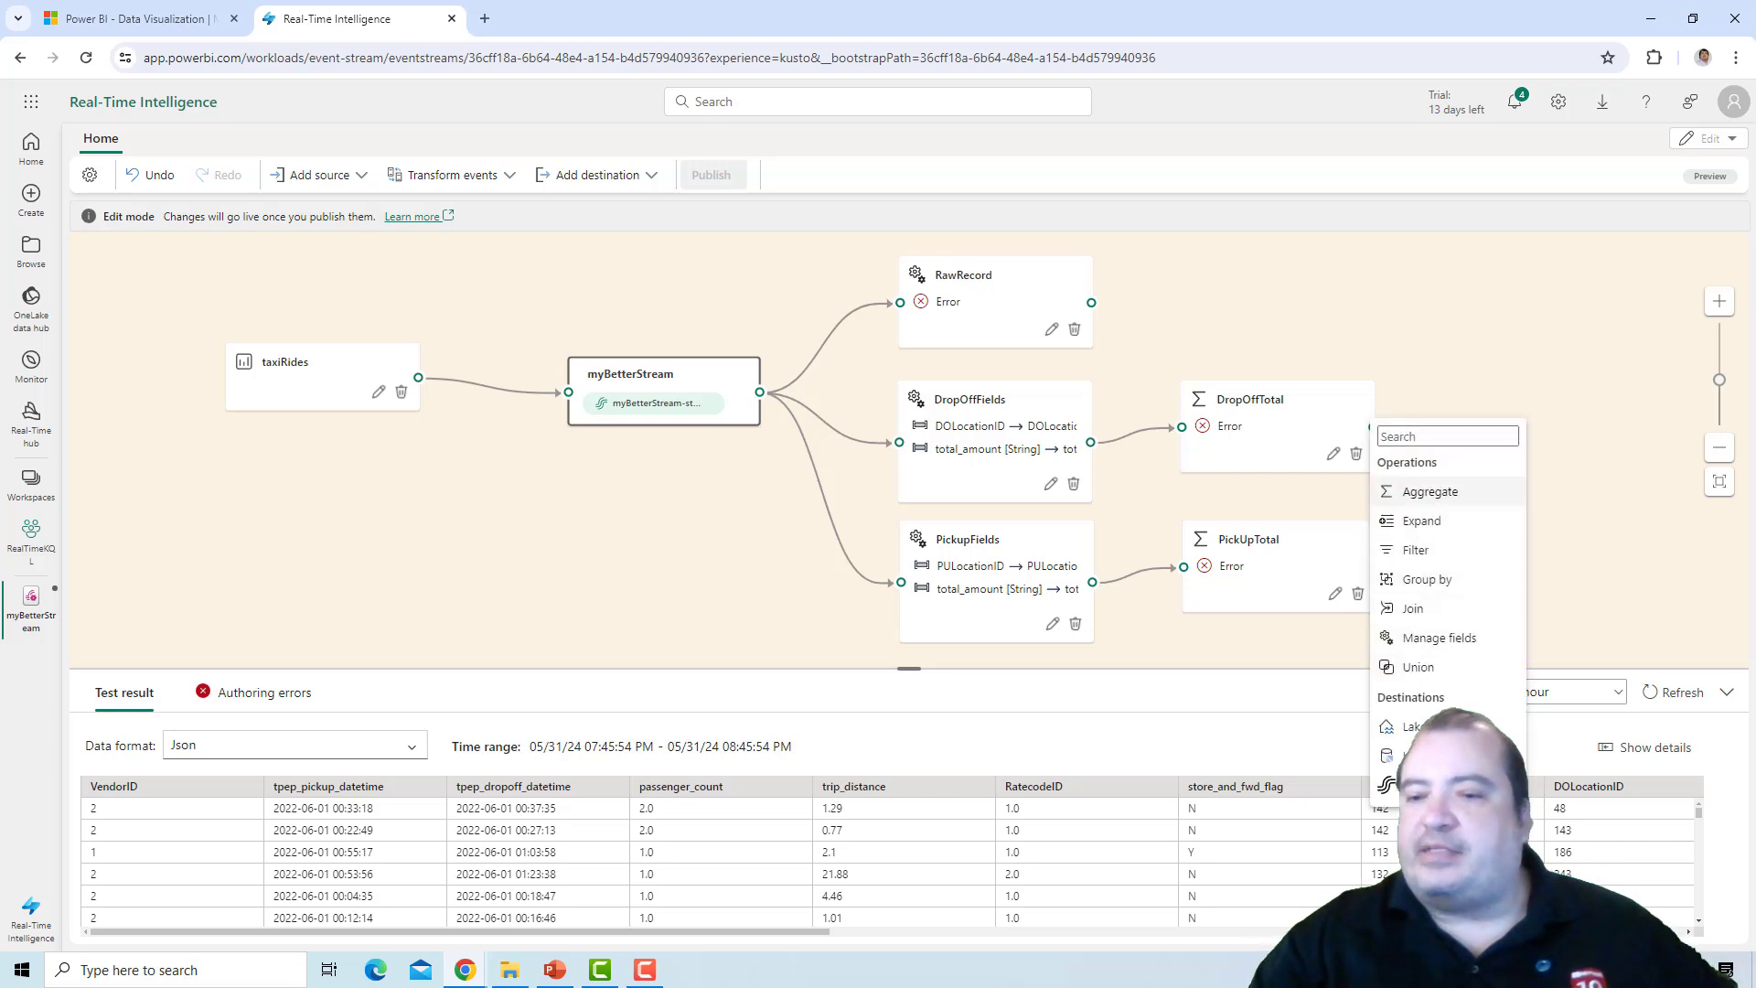
click(1427, 756)
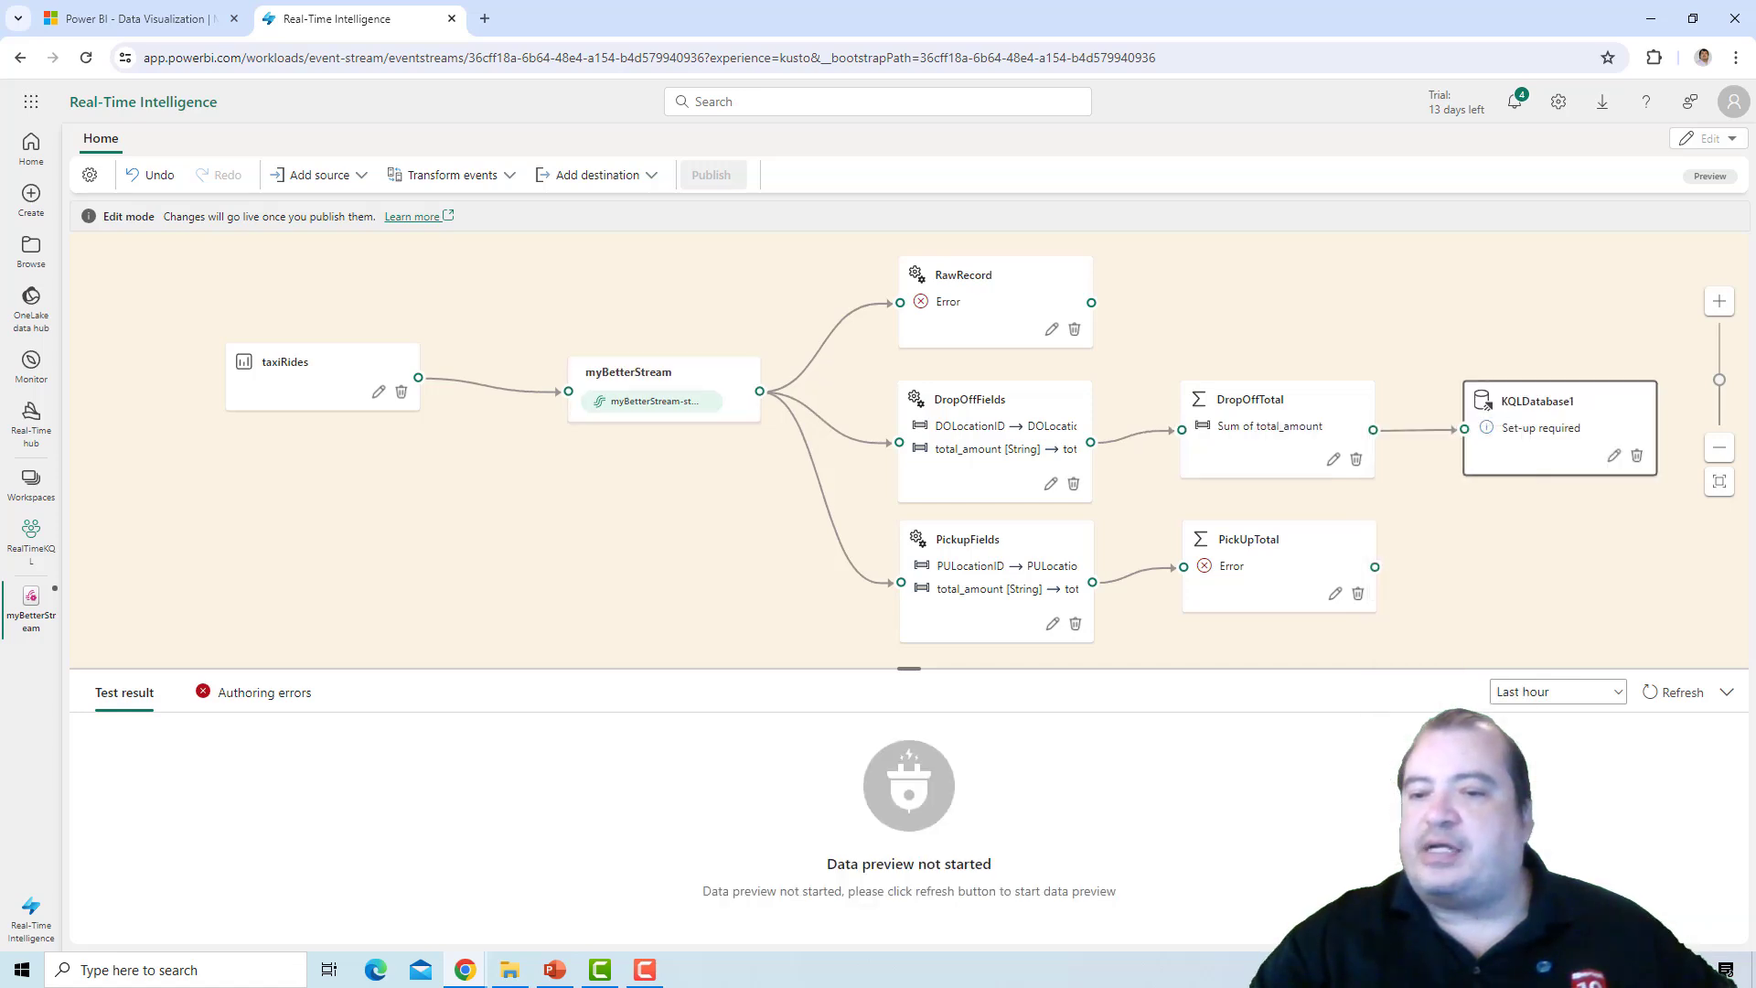
Open the new KQL Database destination's settings and select the RealTimeKQL workspace.
click(1612, 454)
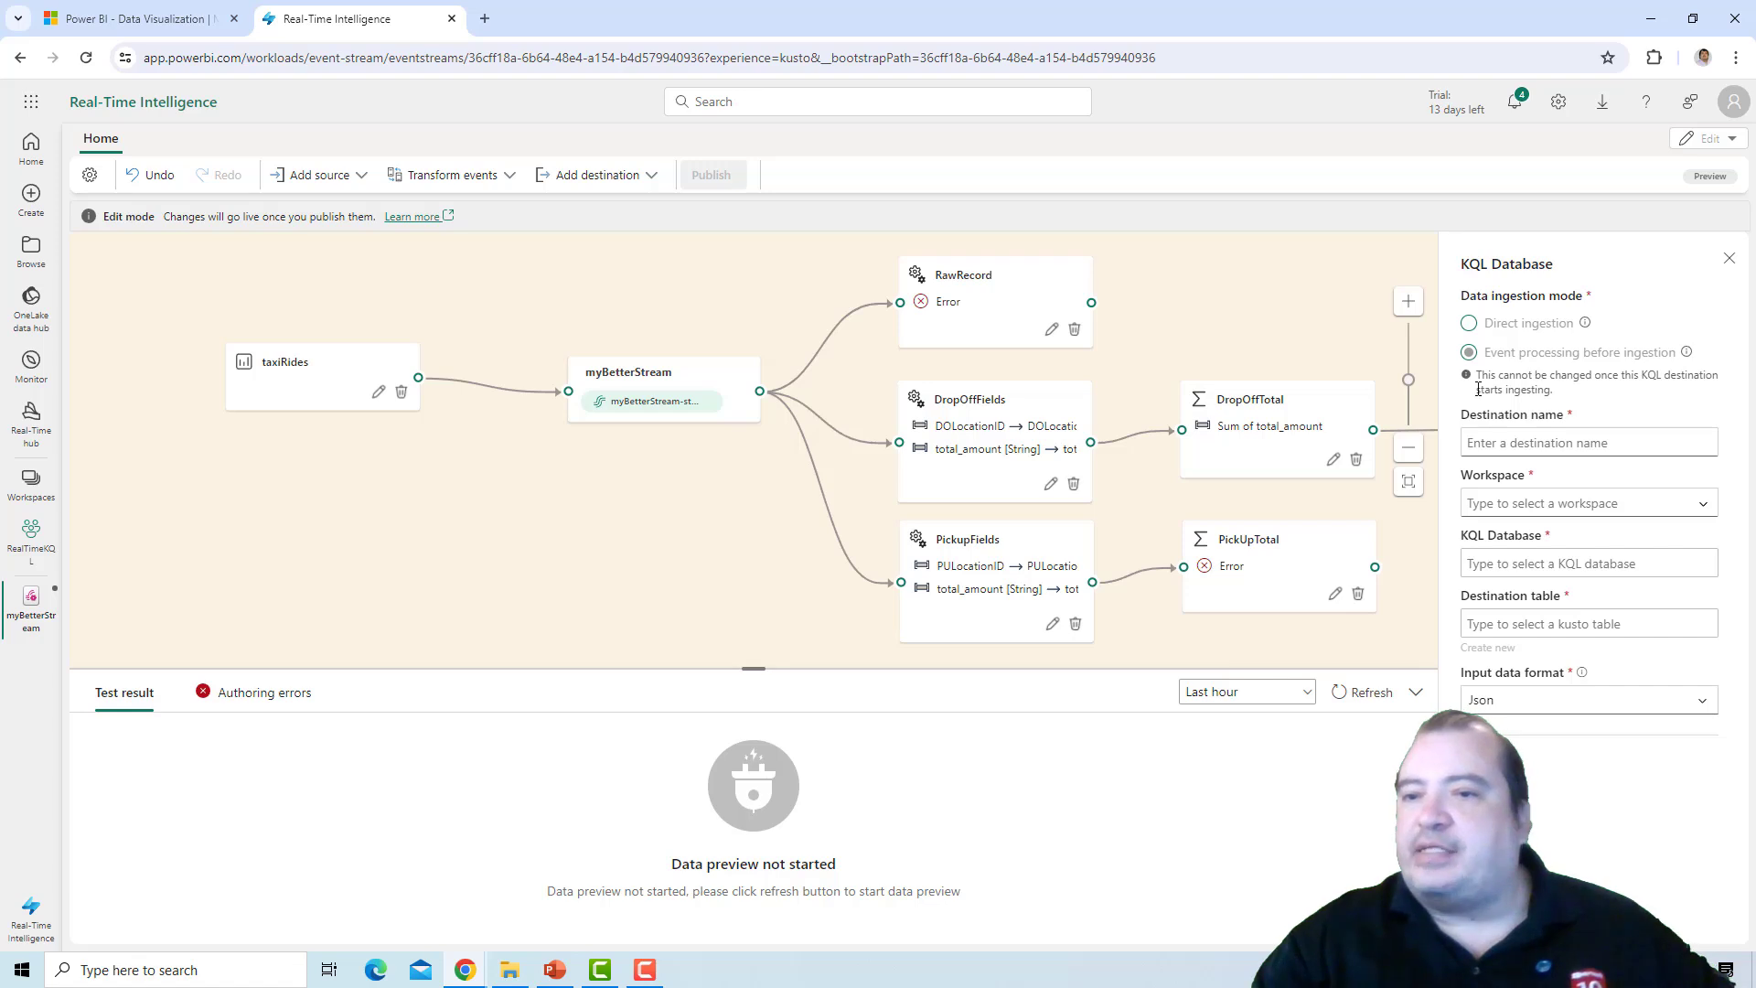
right_click(1492, 329)
right_click(1532, 331)
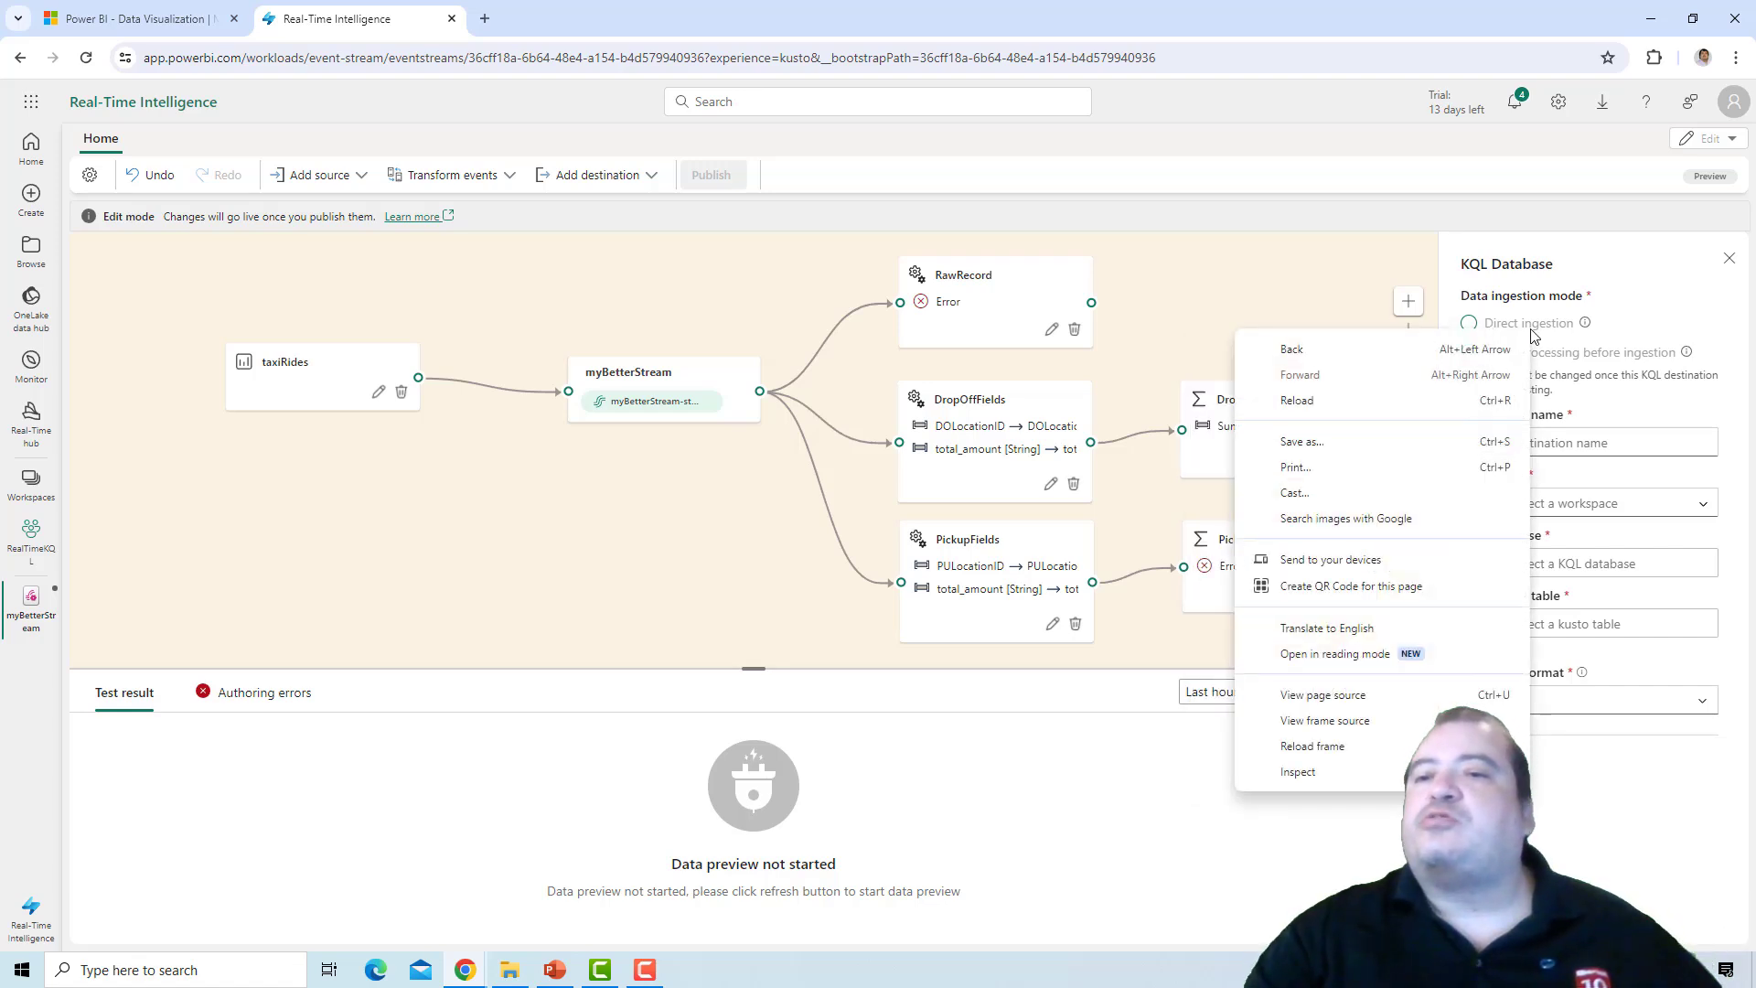
click(1531, 330)
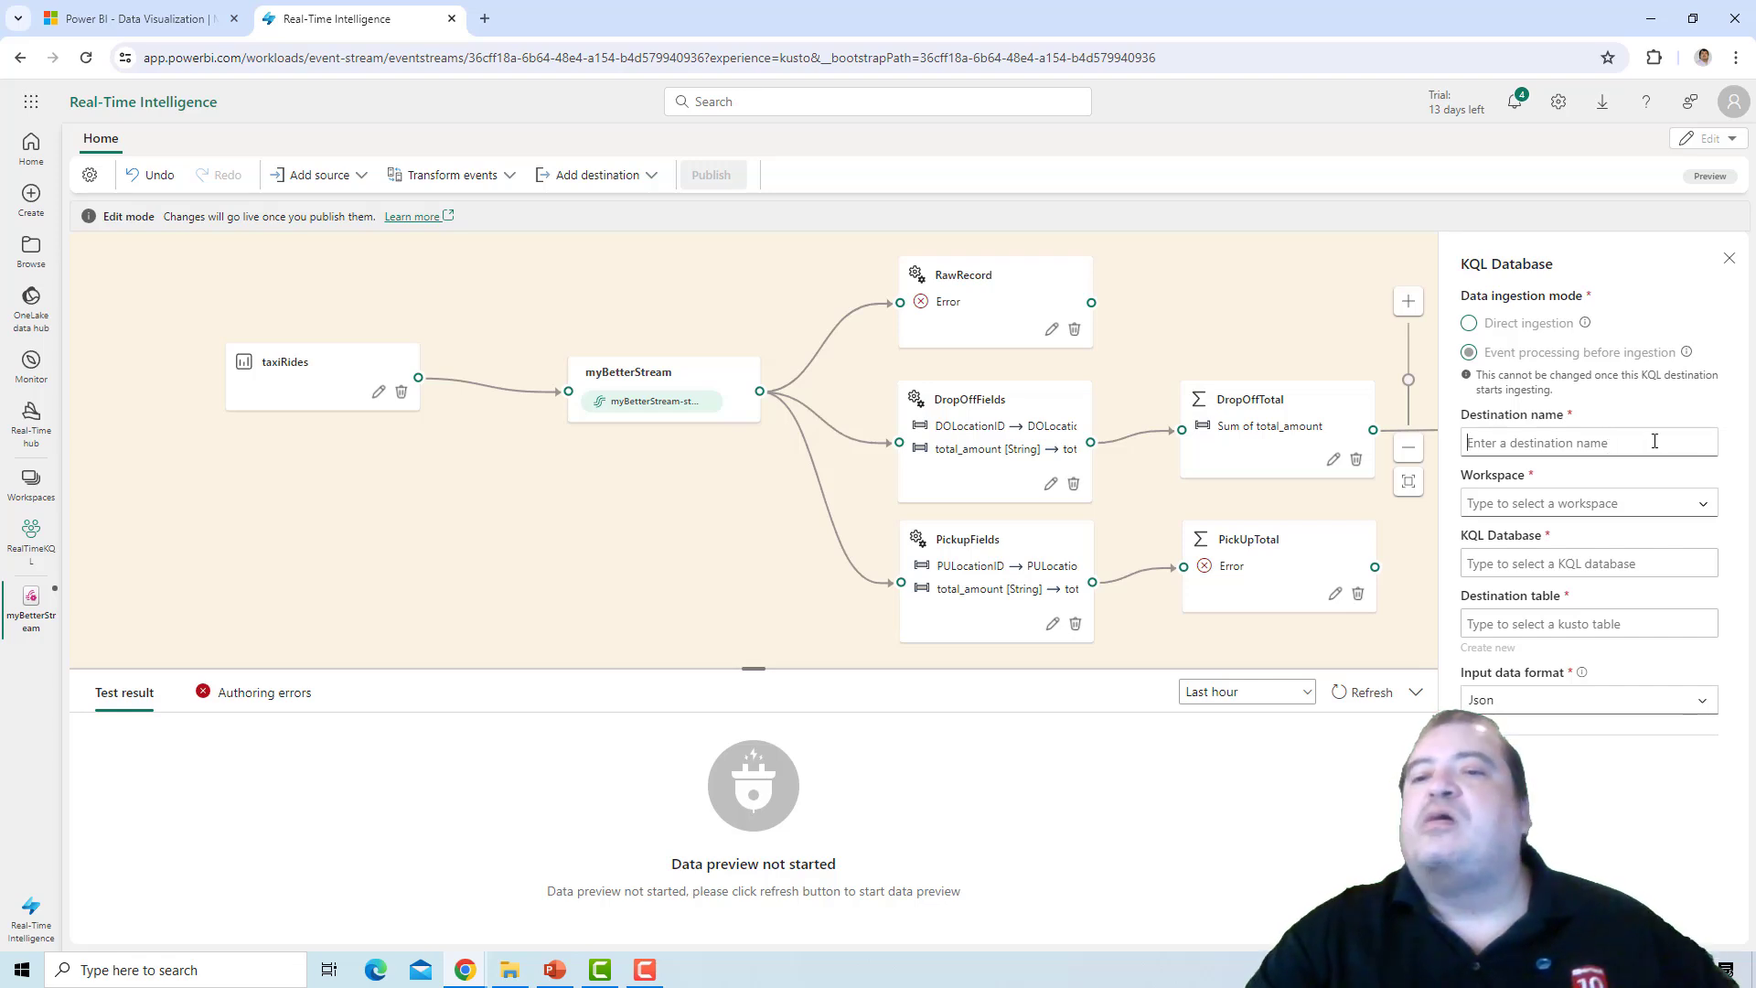
click(1692, 502)
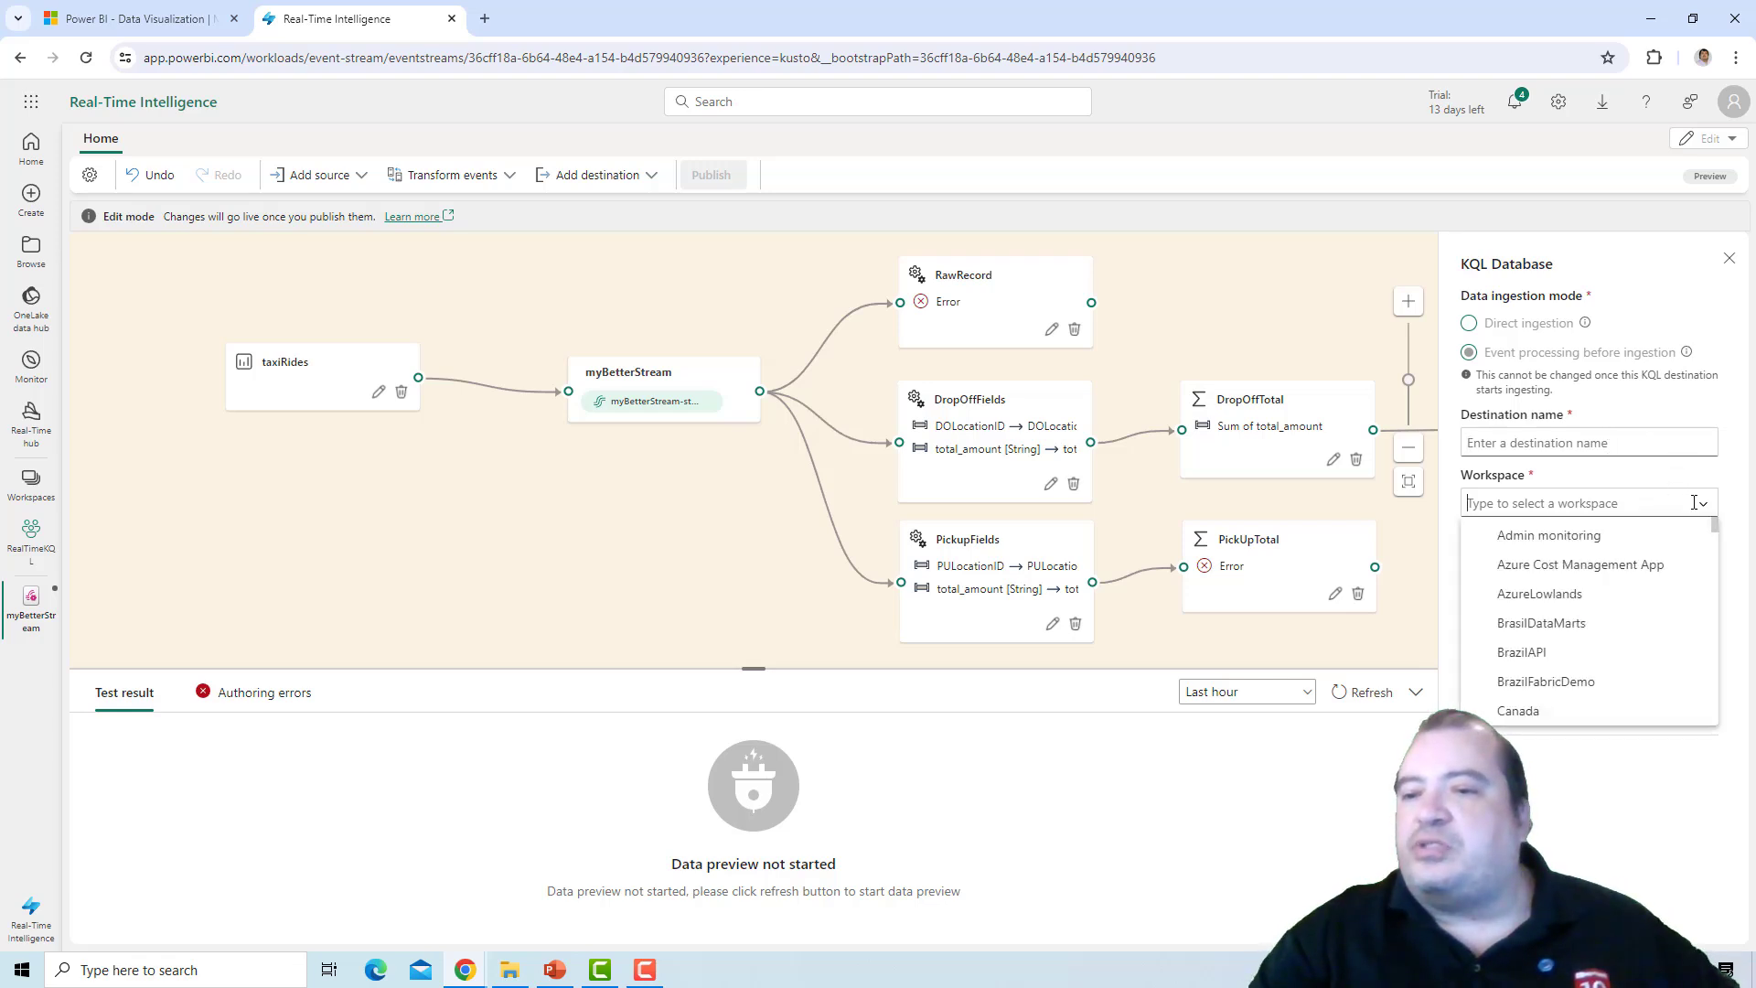
drag(1714, 525, 1718, 674)
drag(1720, 688, 1714, 675)
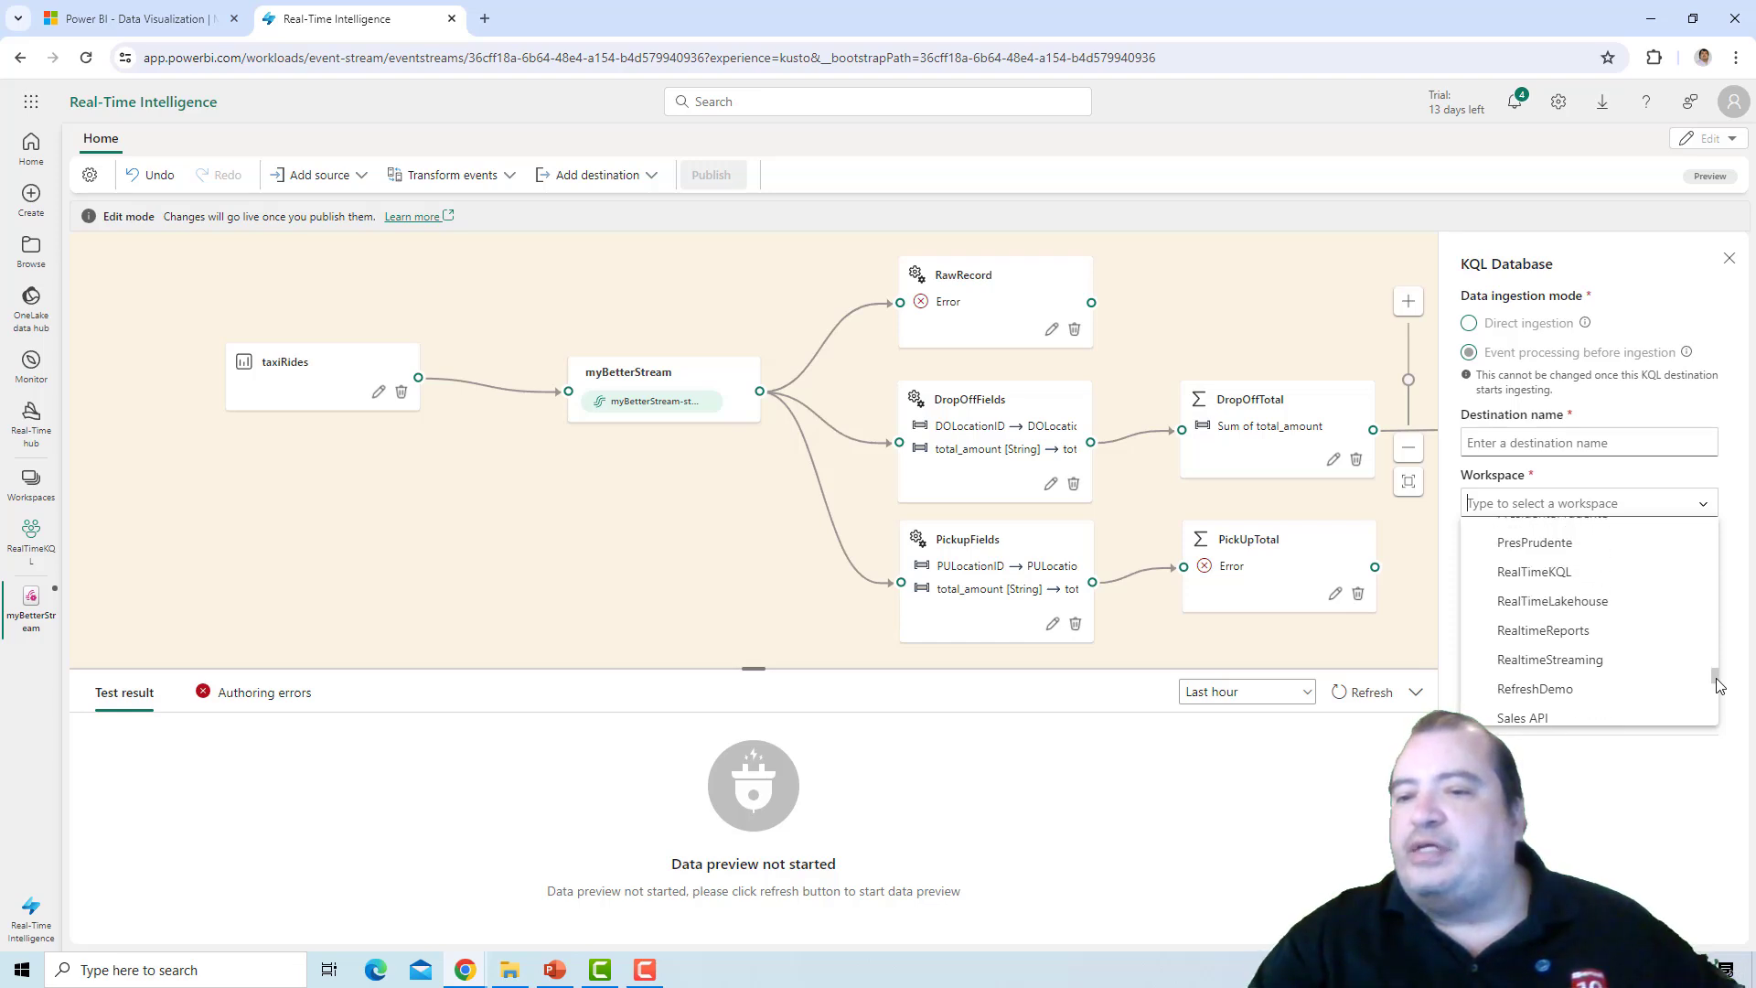
click(1615, 573)
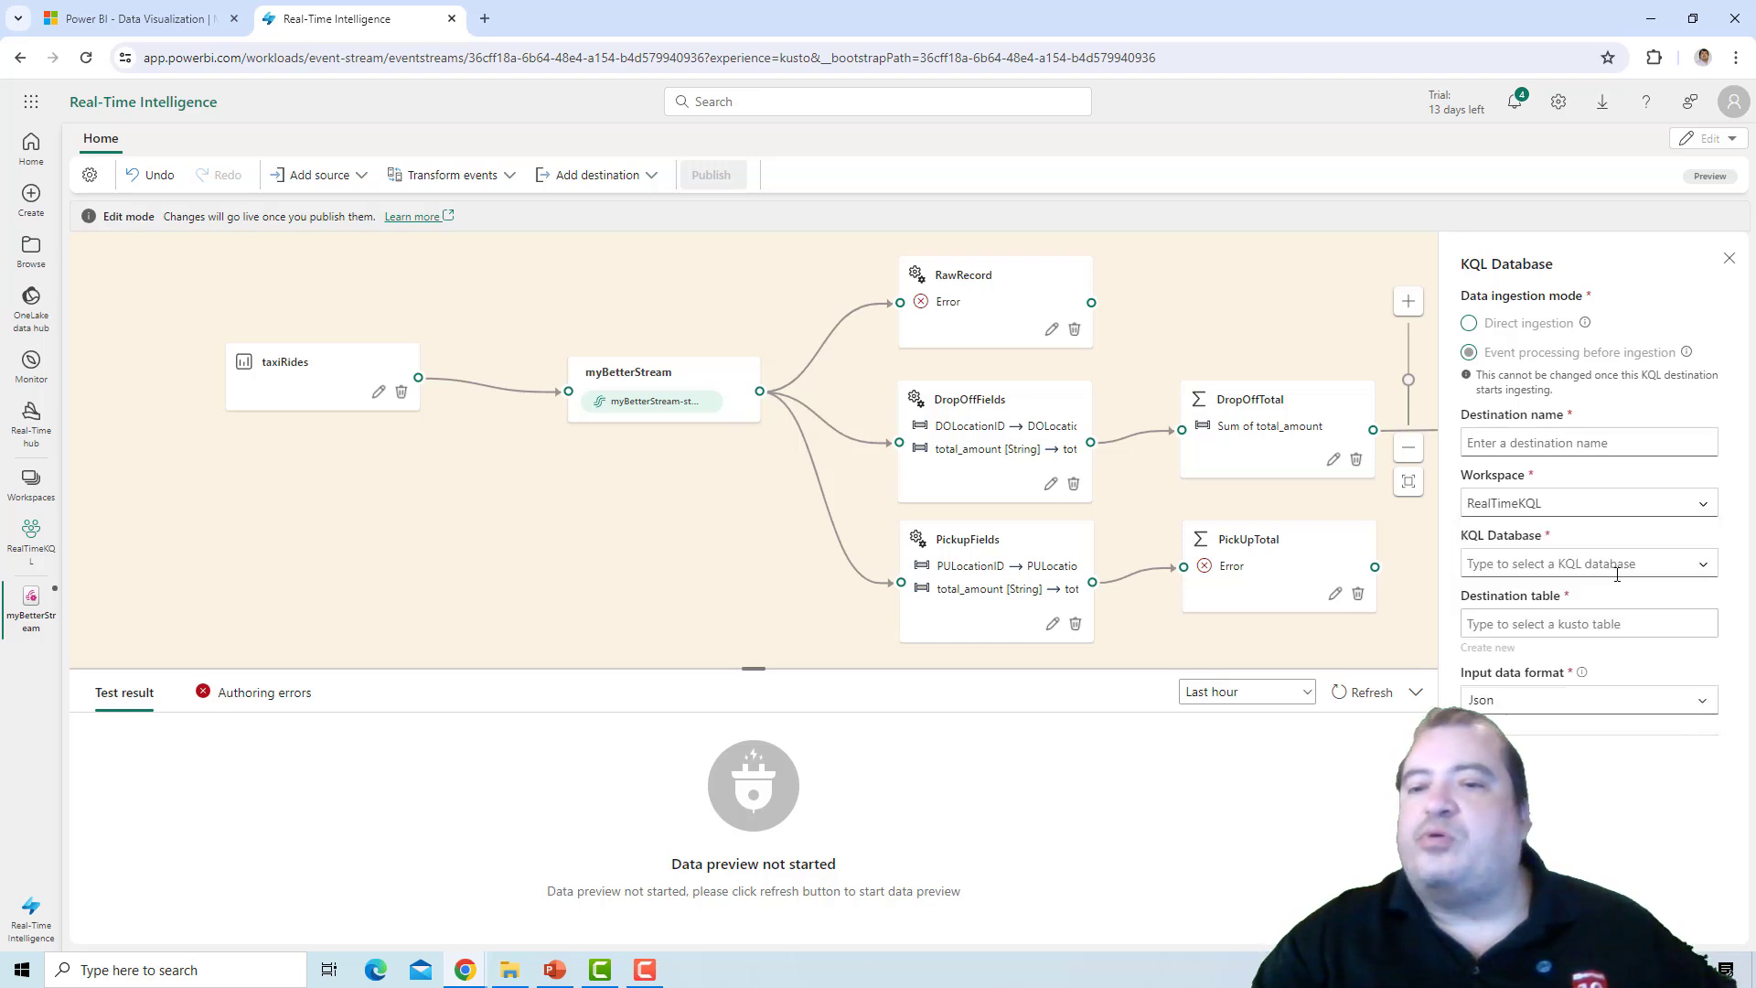
Choose the myIngestion KQL database and create a new destination table named DropOffSummary.
click(1617, 567)
click(1619, 592)
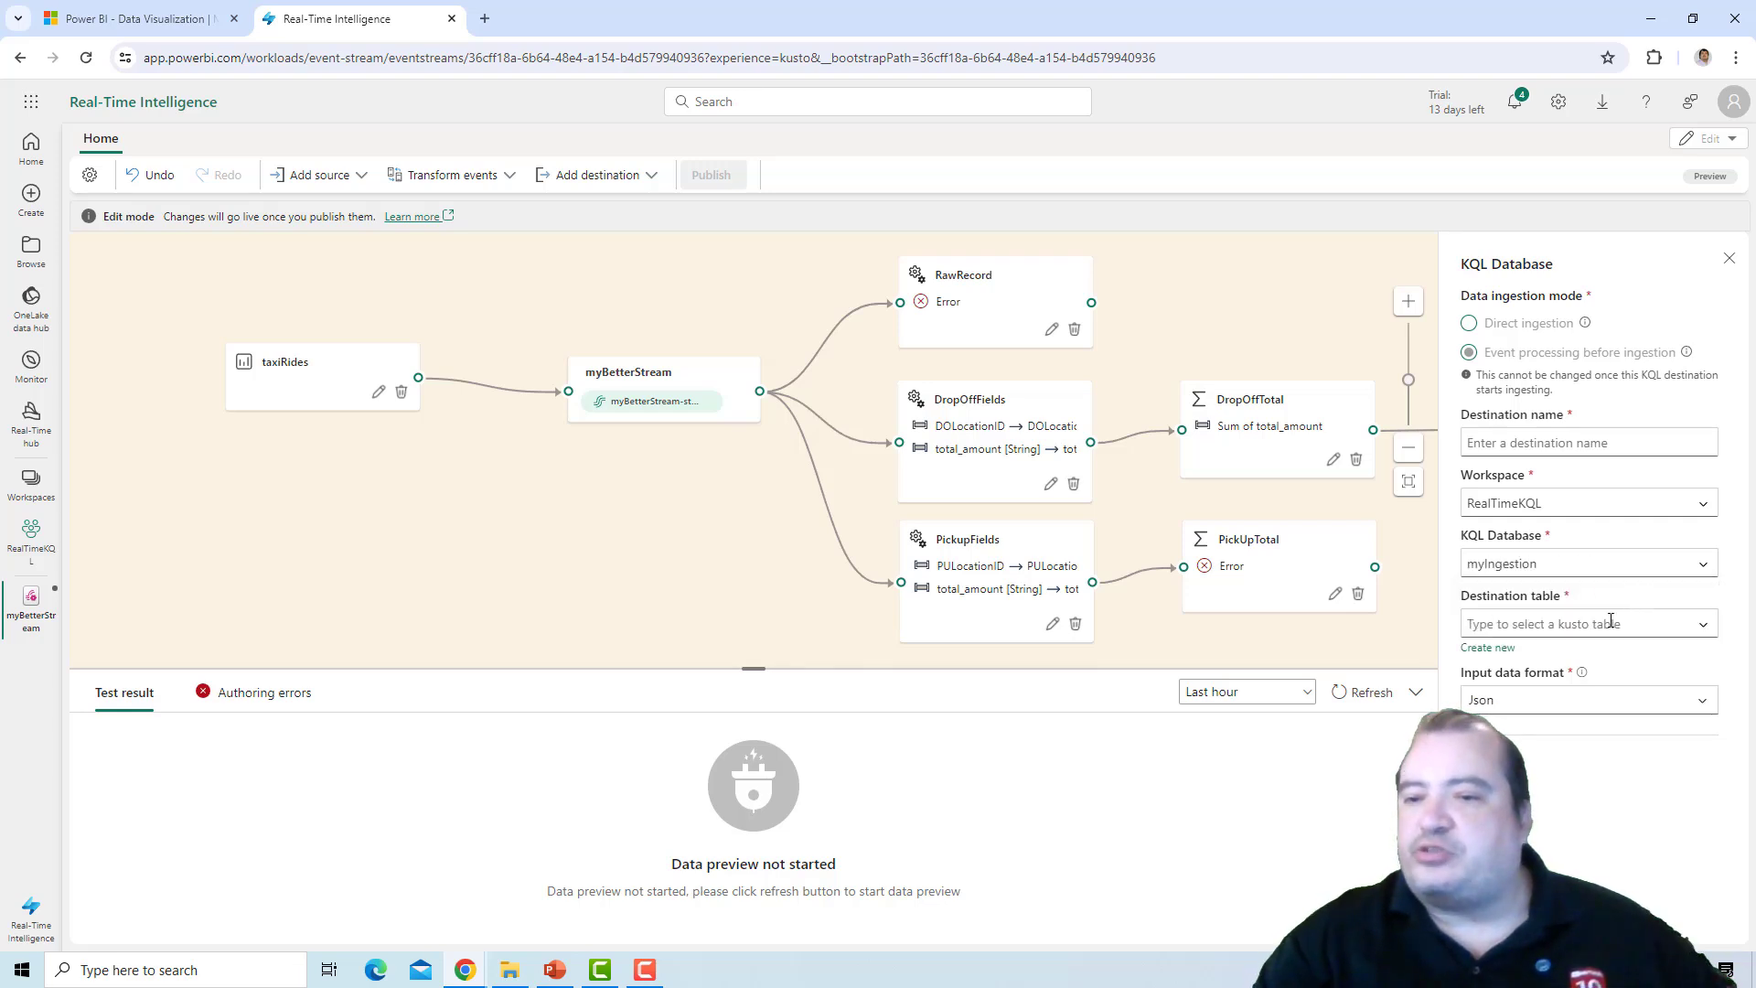
click(1491, 648)
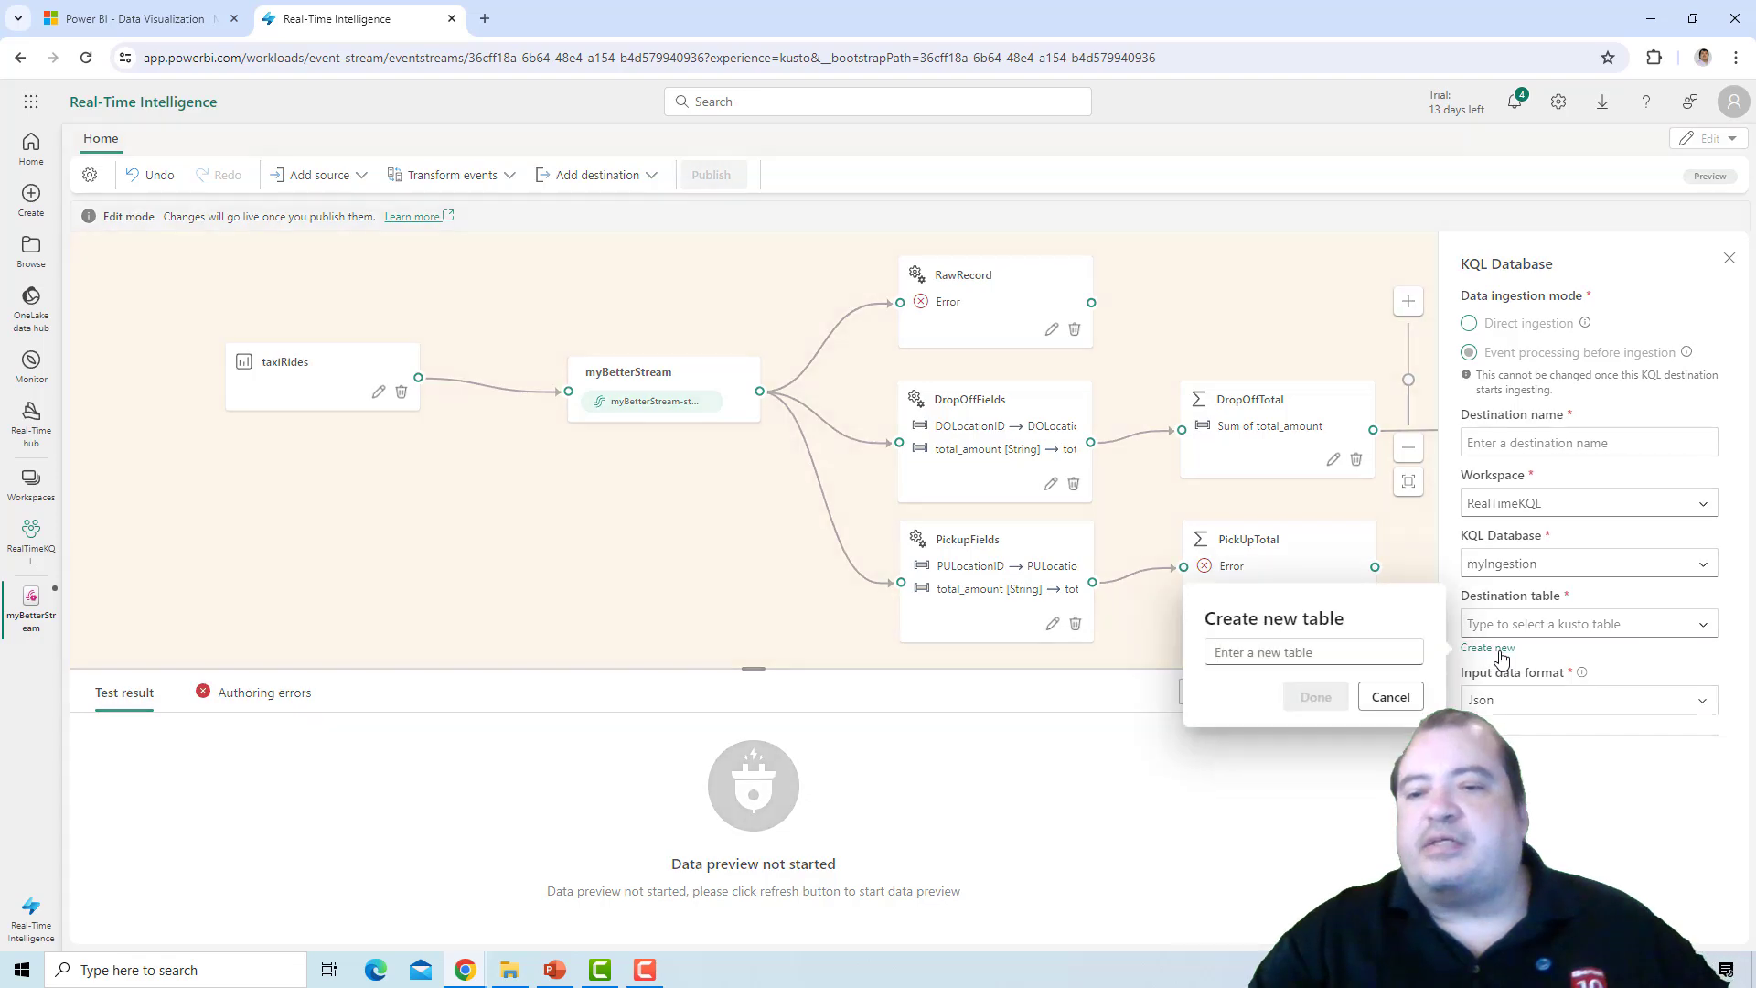
text(Dro)
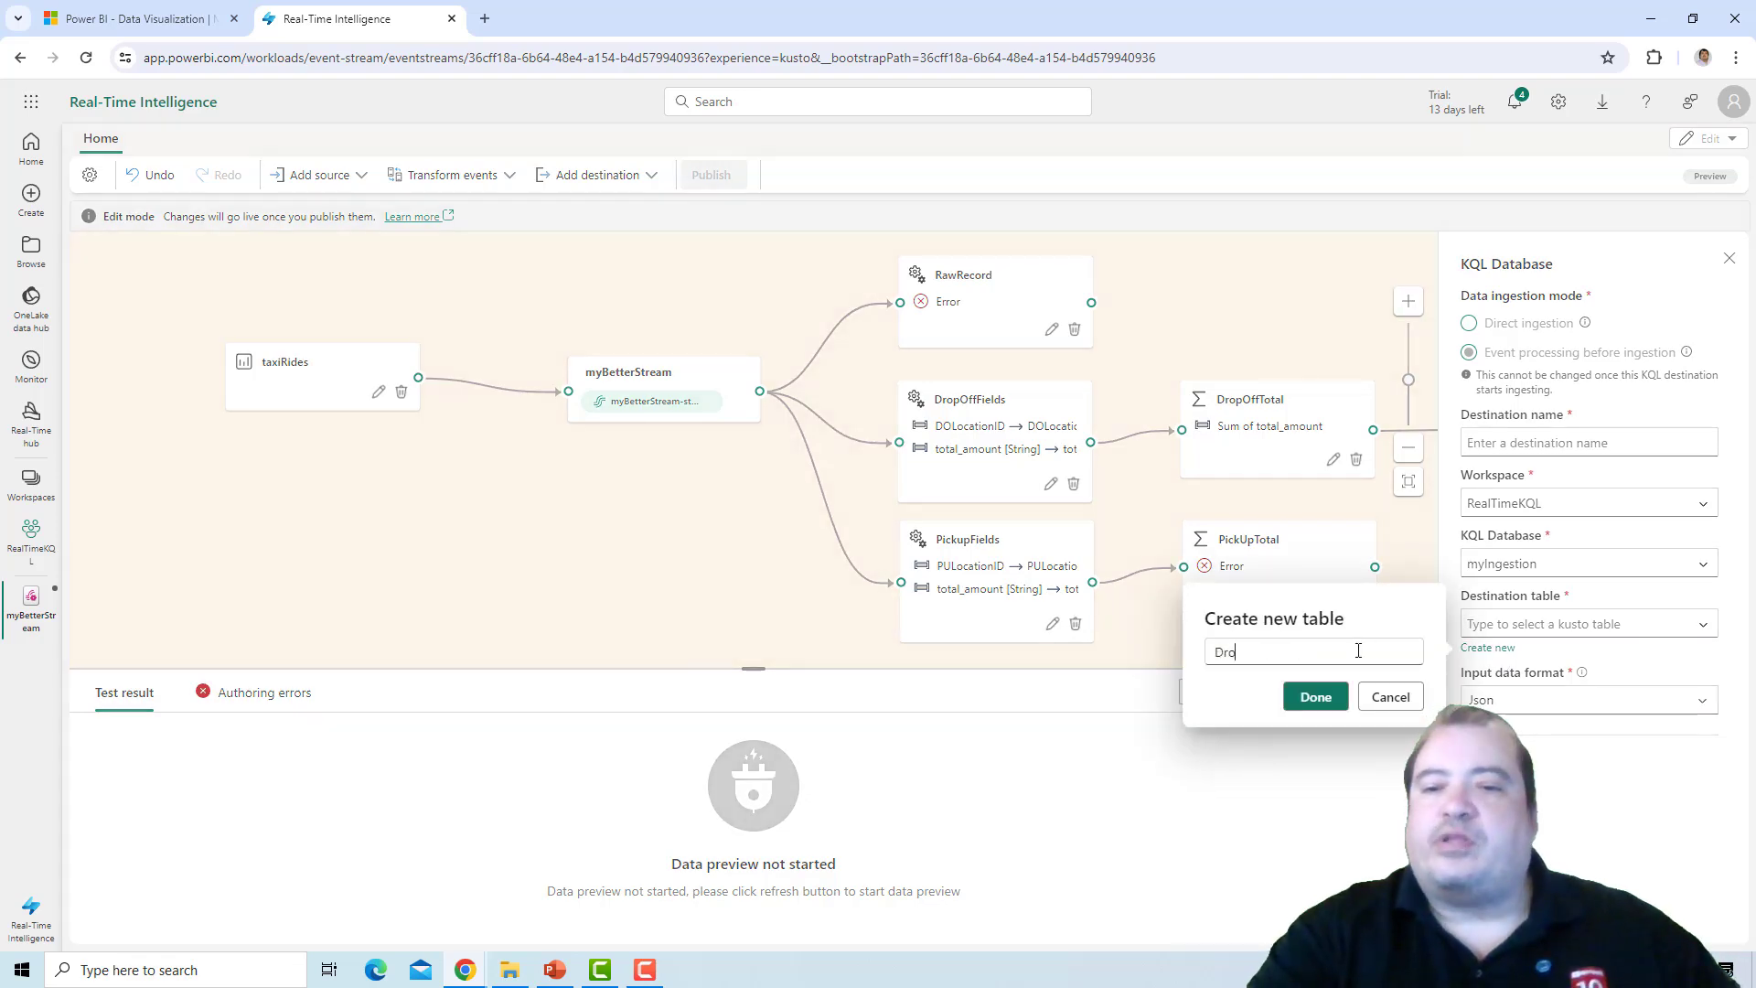
text(pOffSummary)
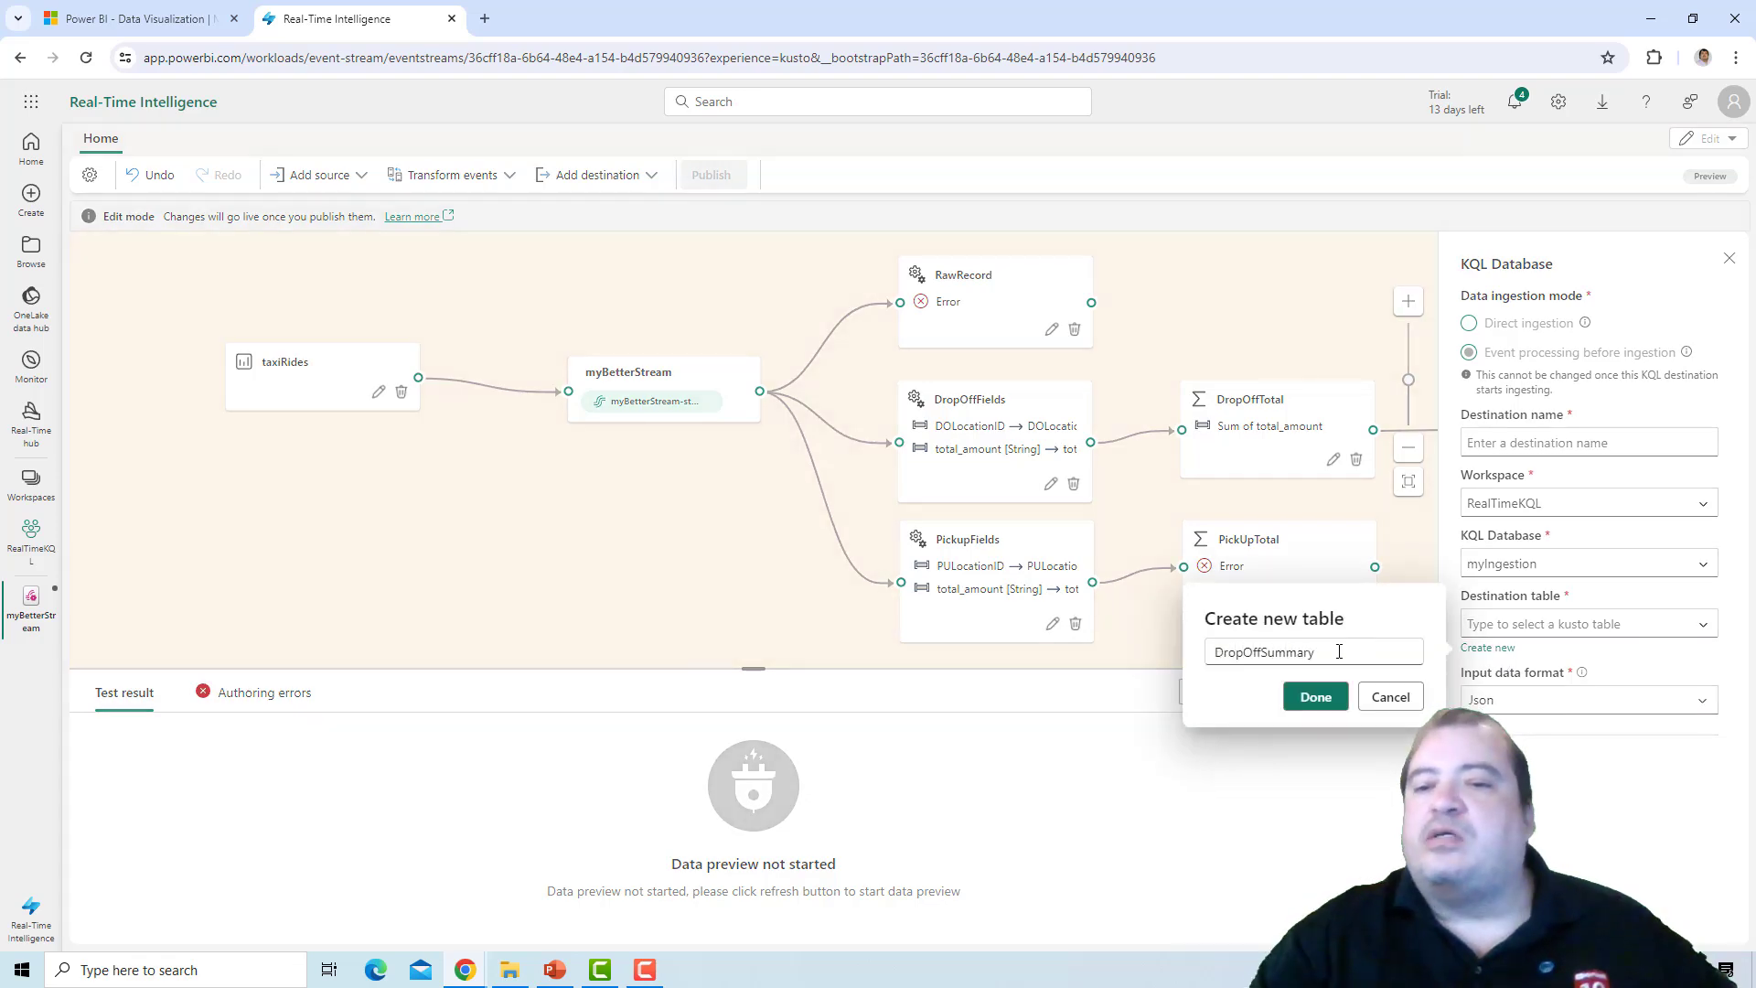
click(1315, 697)
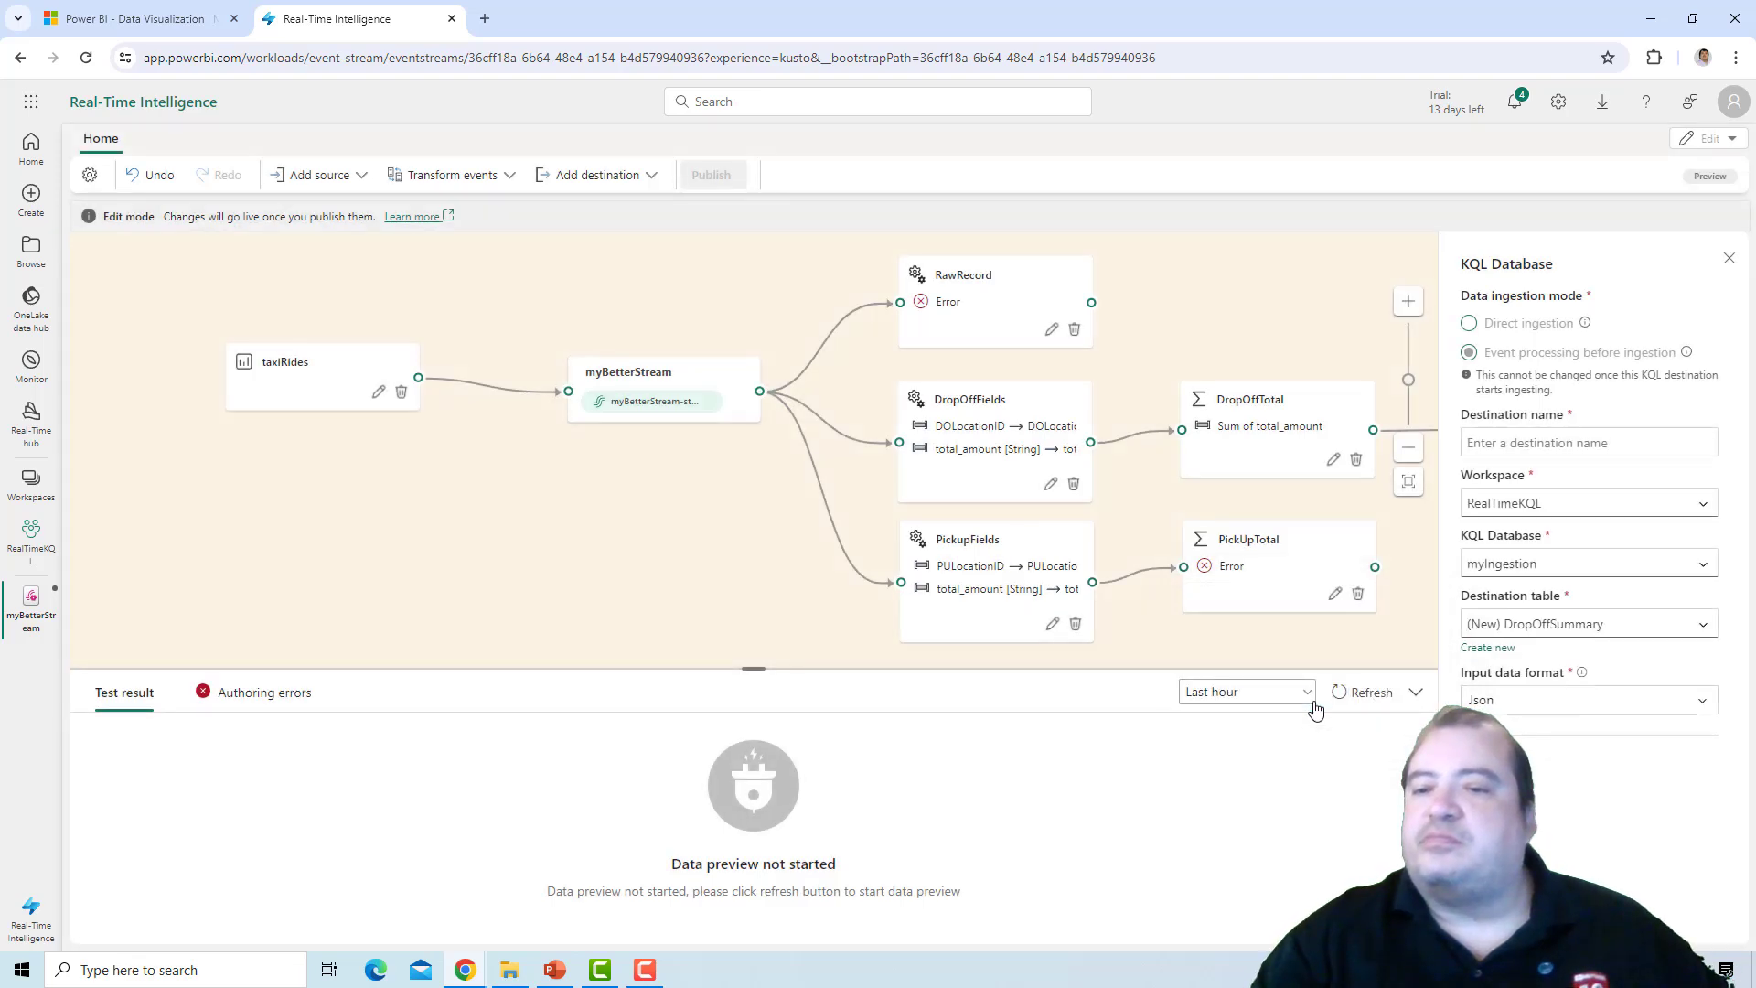
Name the destination DropOffTarget and save its settings.
click(1540, 441)
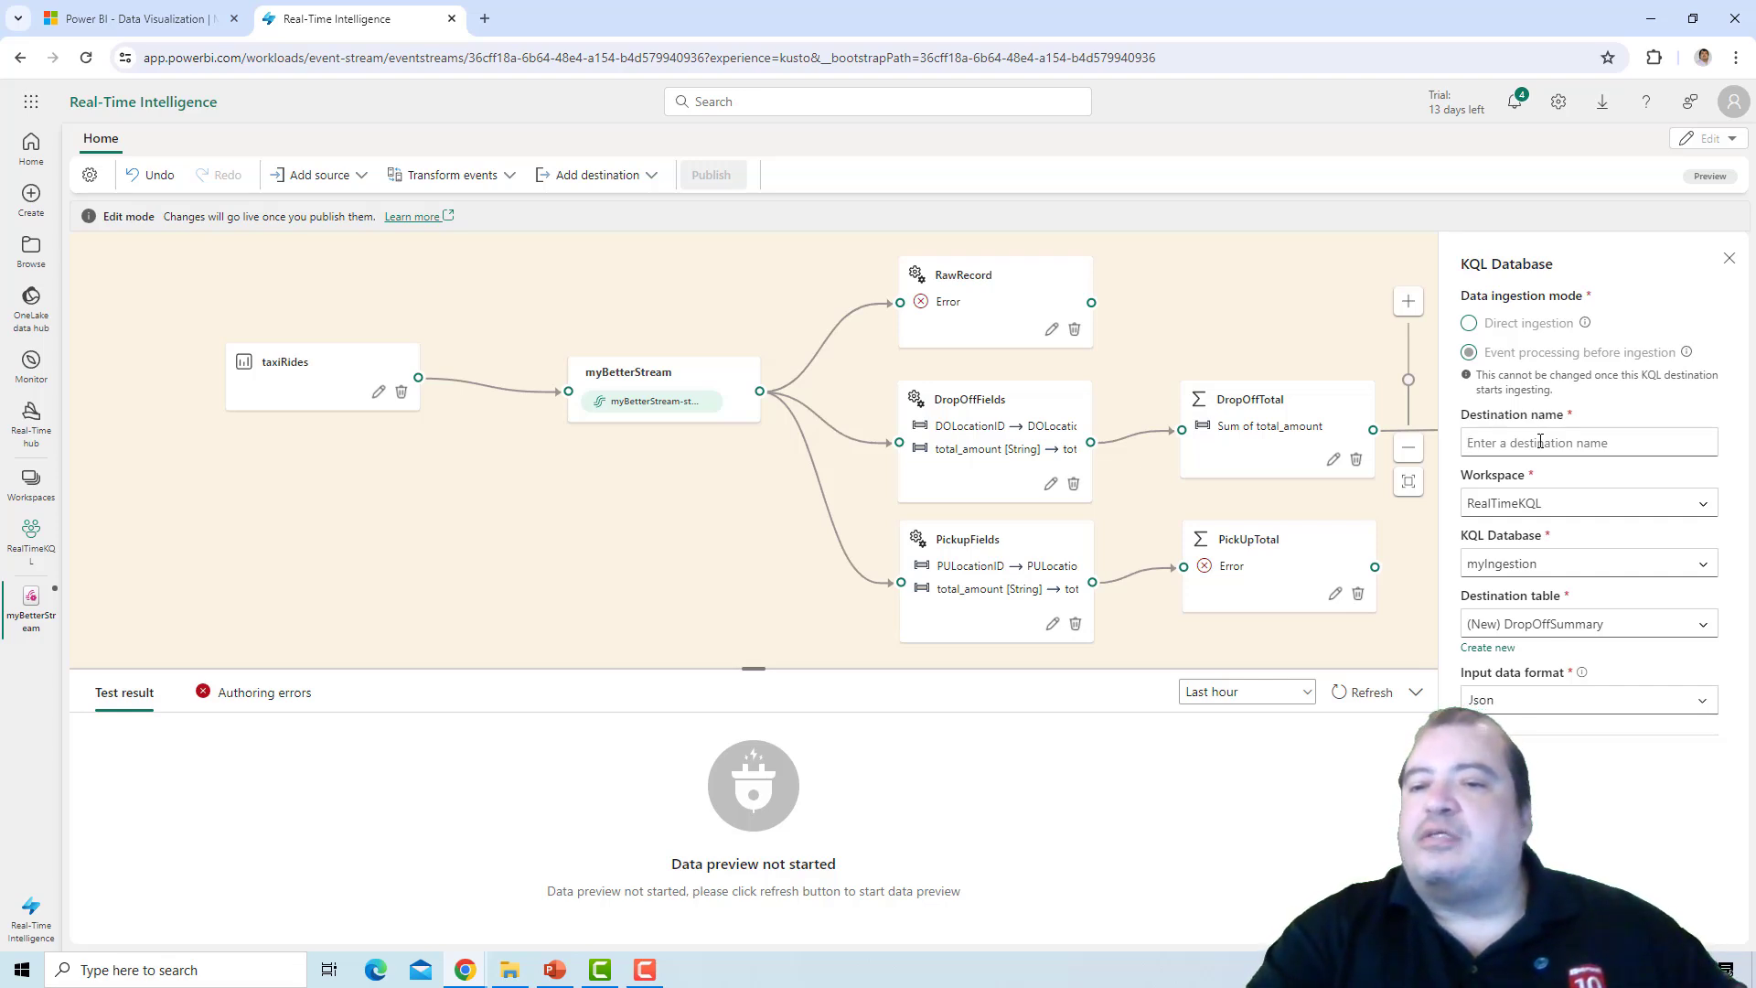
text(DropOff)
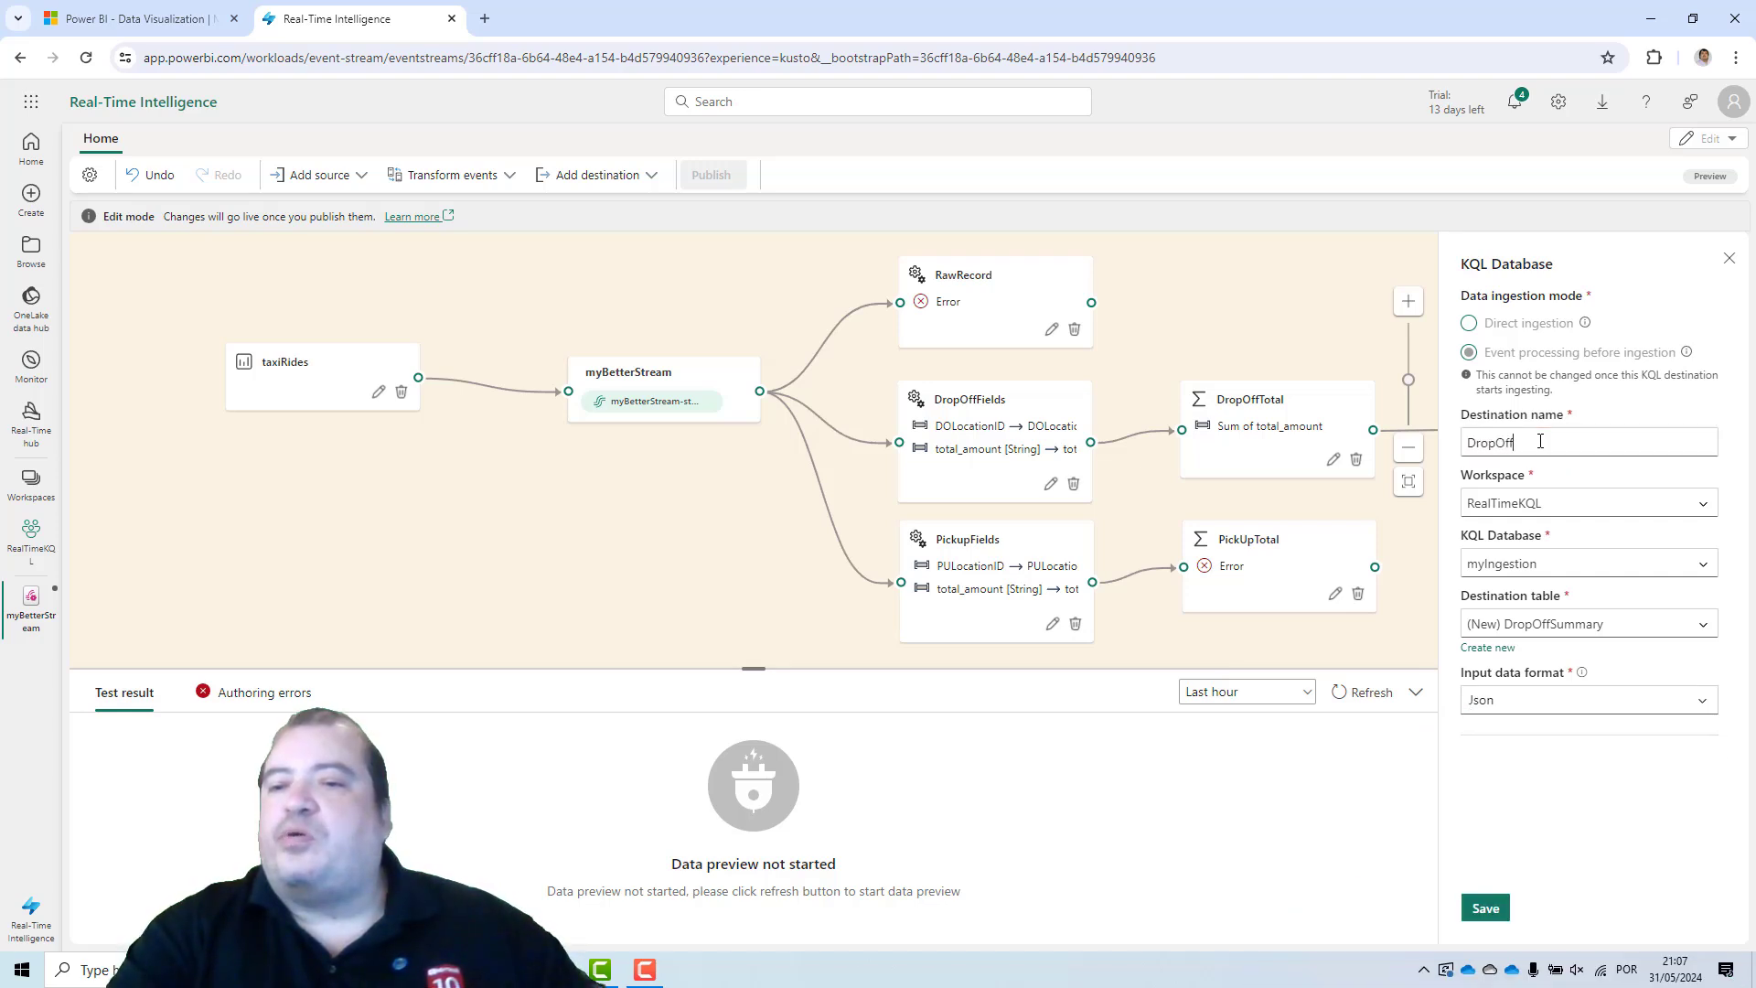
text(Target)
click(1486, 907)
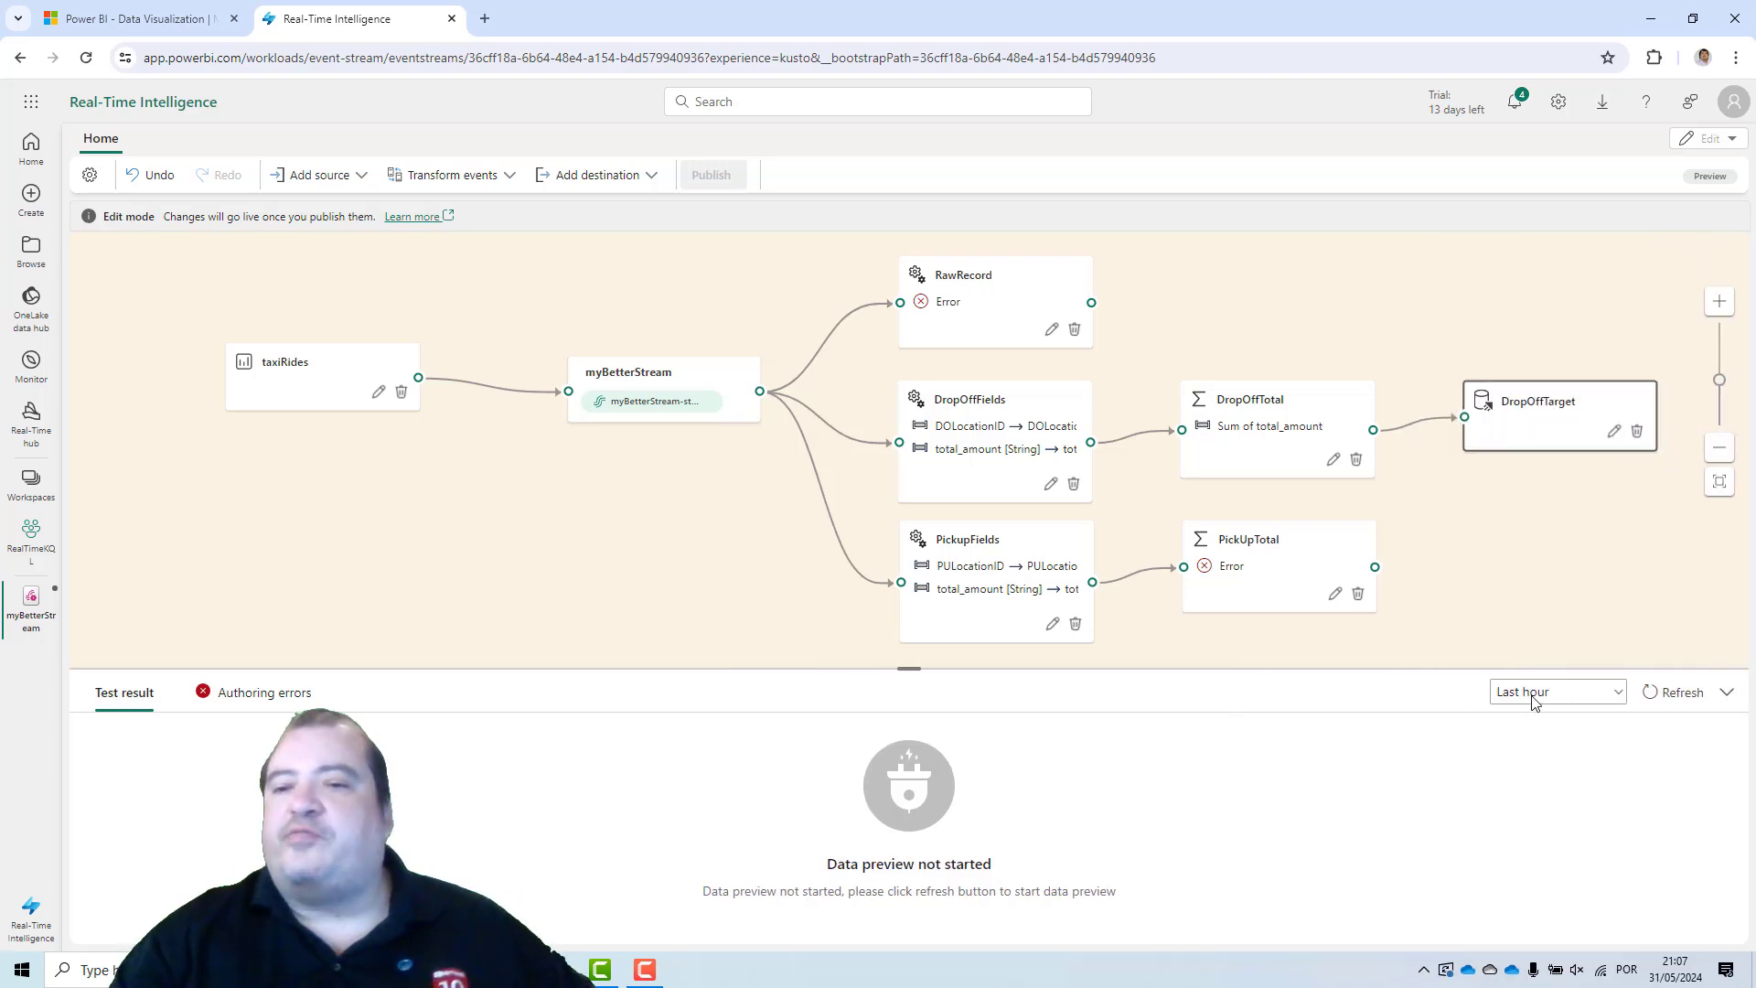
Add a KQL Database destination after the PickUpTotal aggregation and open its settings.
click(1374, 567)
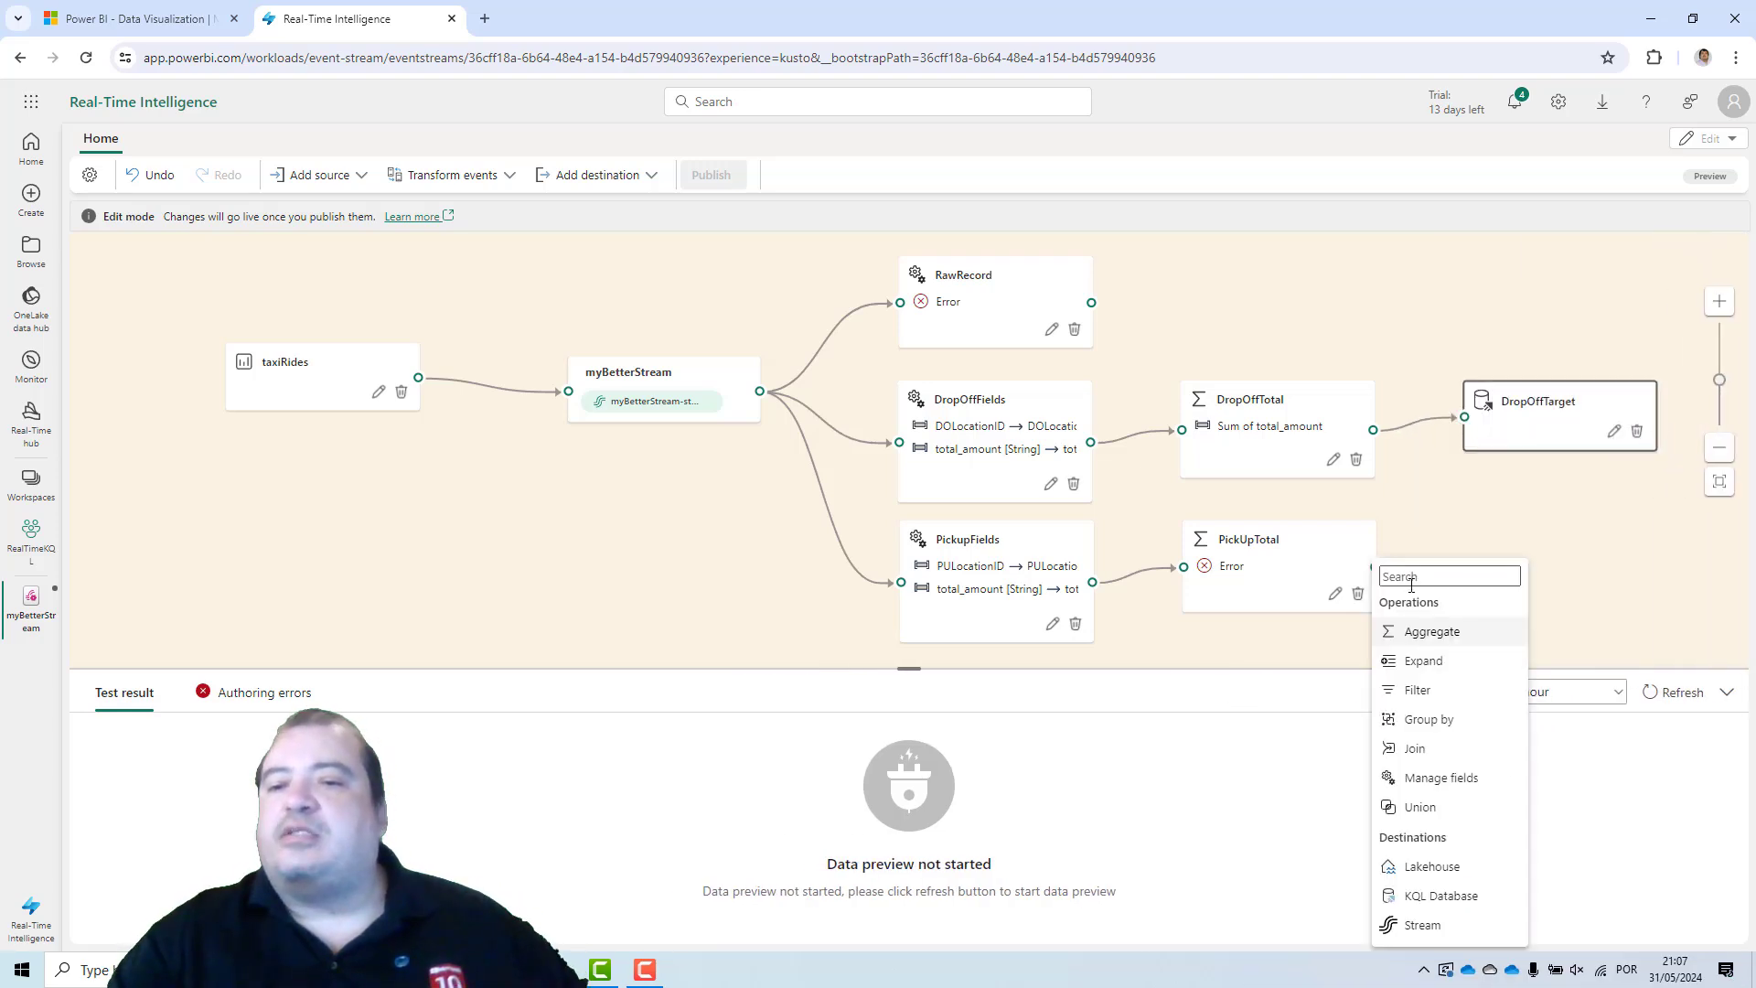
click(1459, 899)
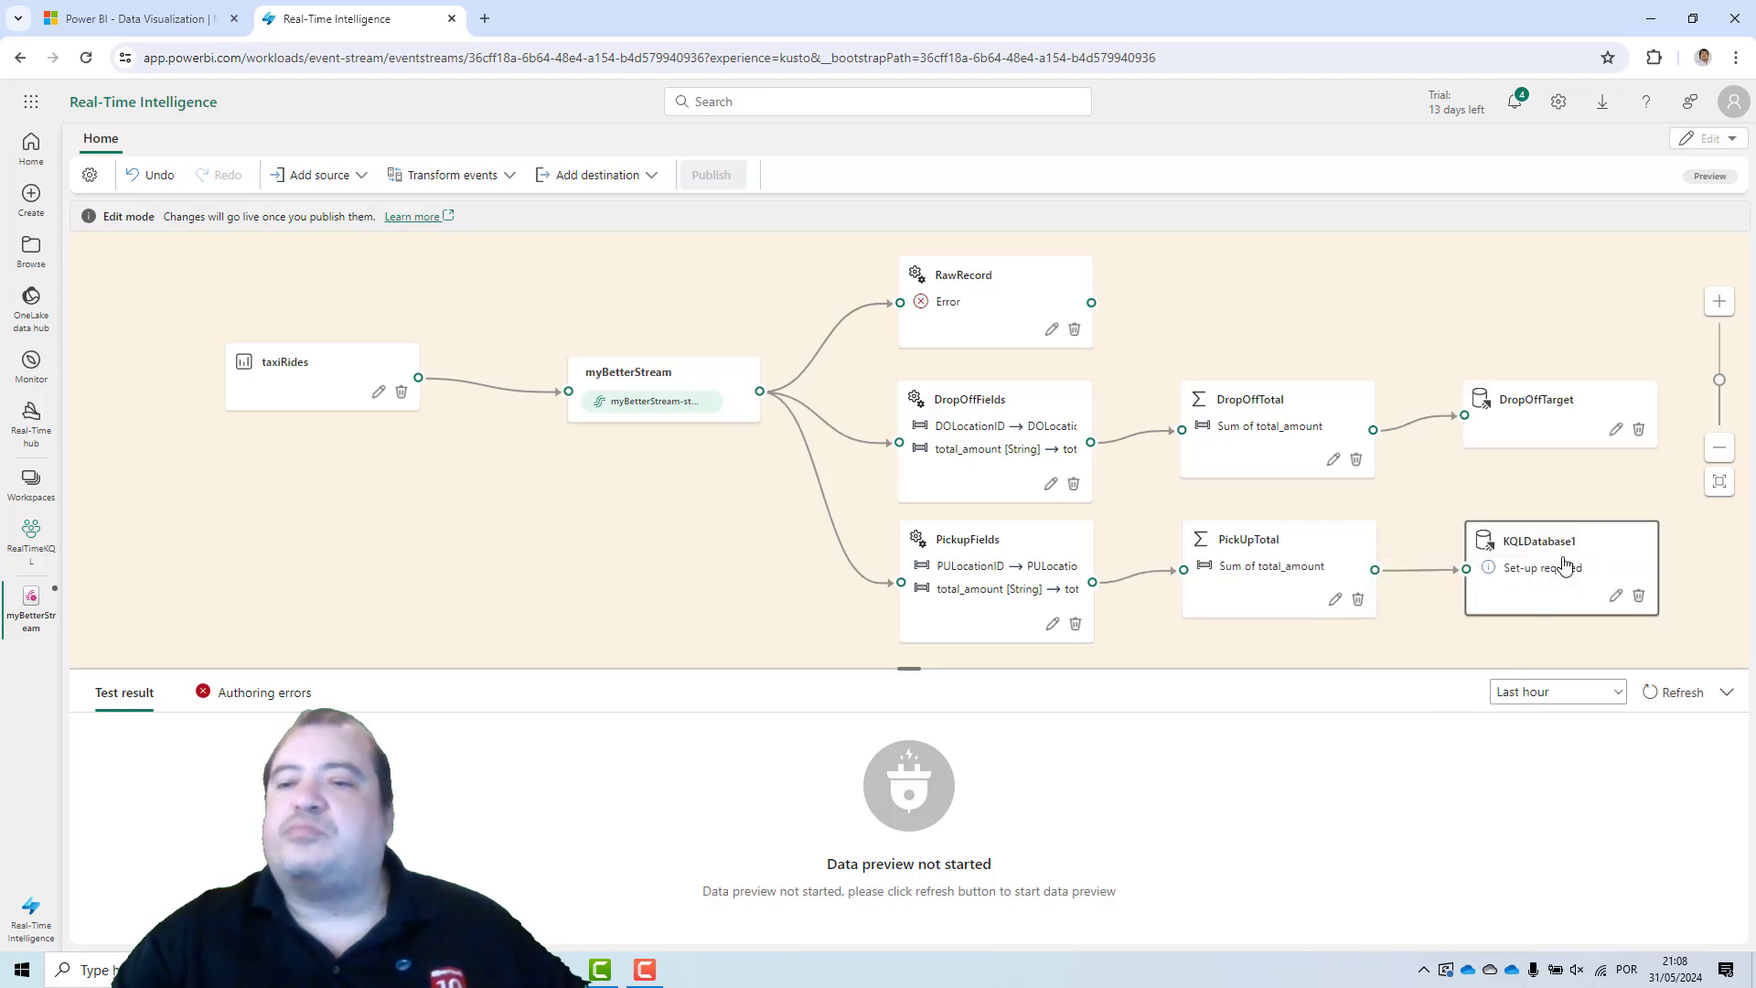
click(1615, 596)
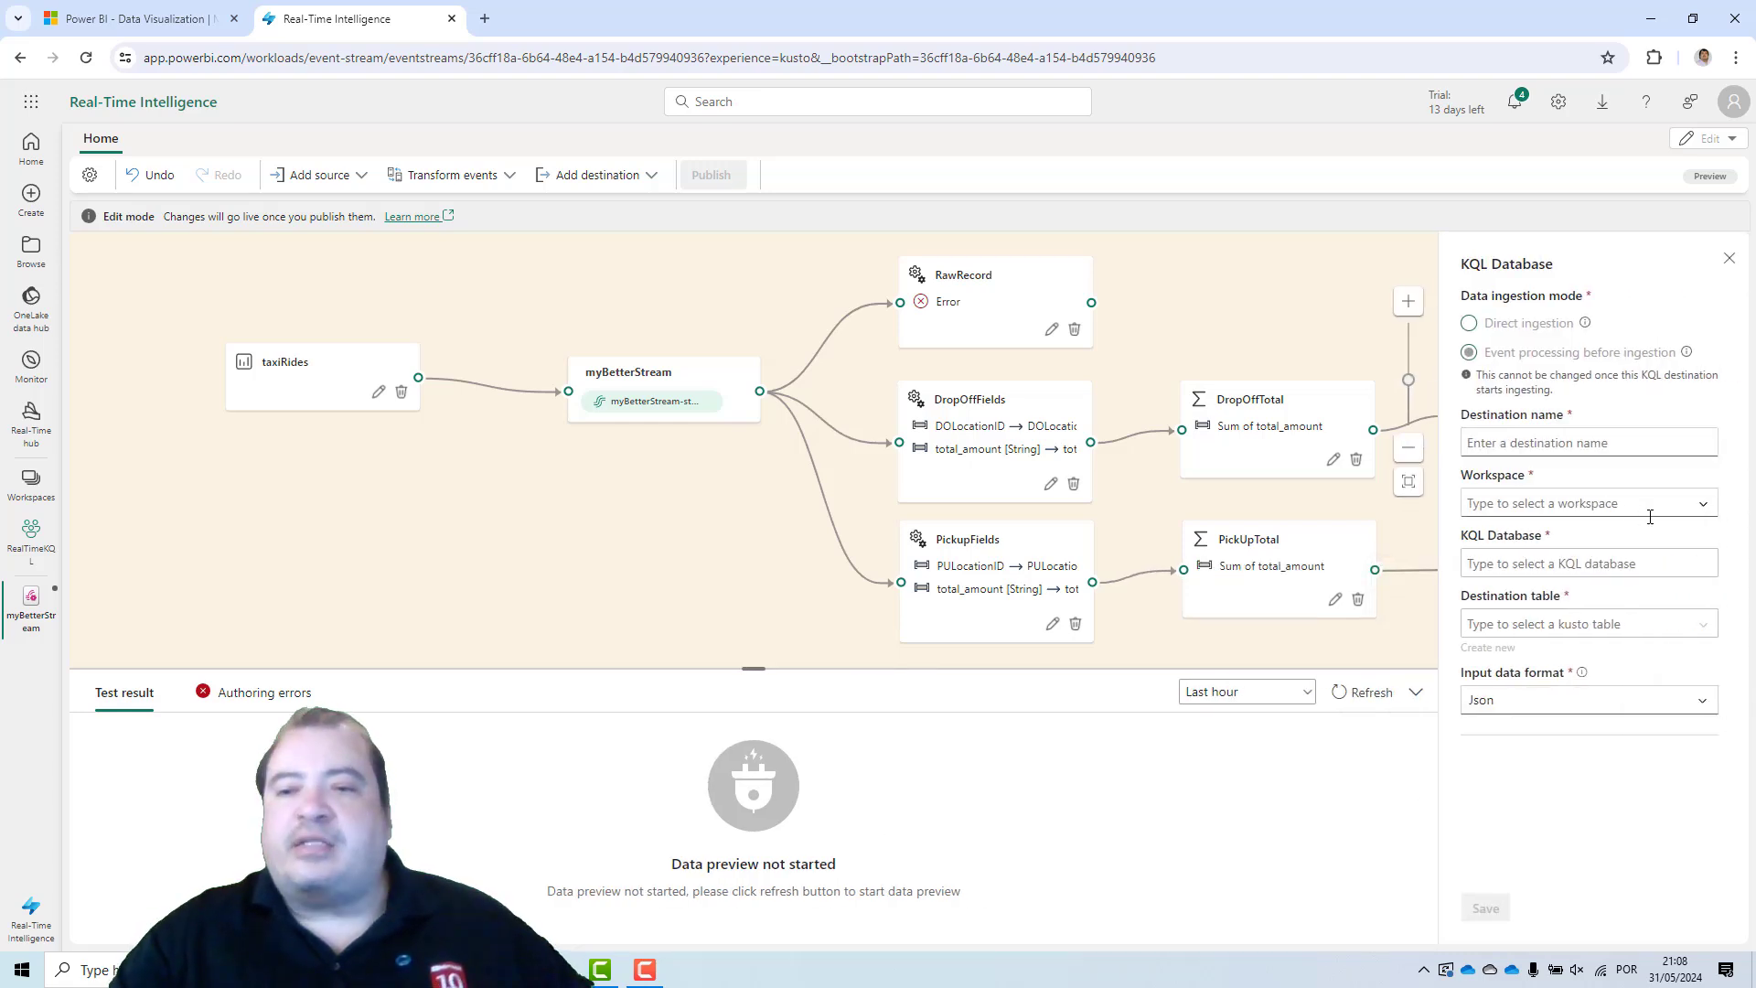
Select the RealTimeKQL workspace and the myIngestion KQL database for the pickup destination.
click(1707, 505)
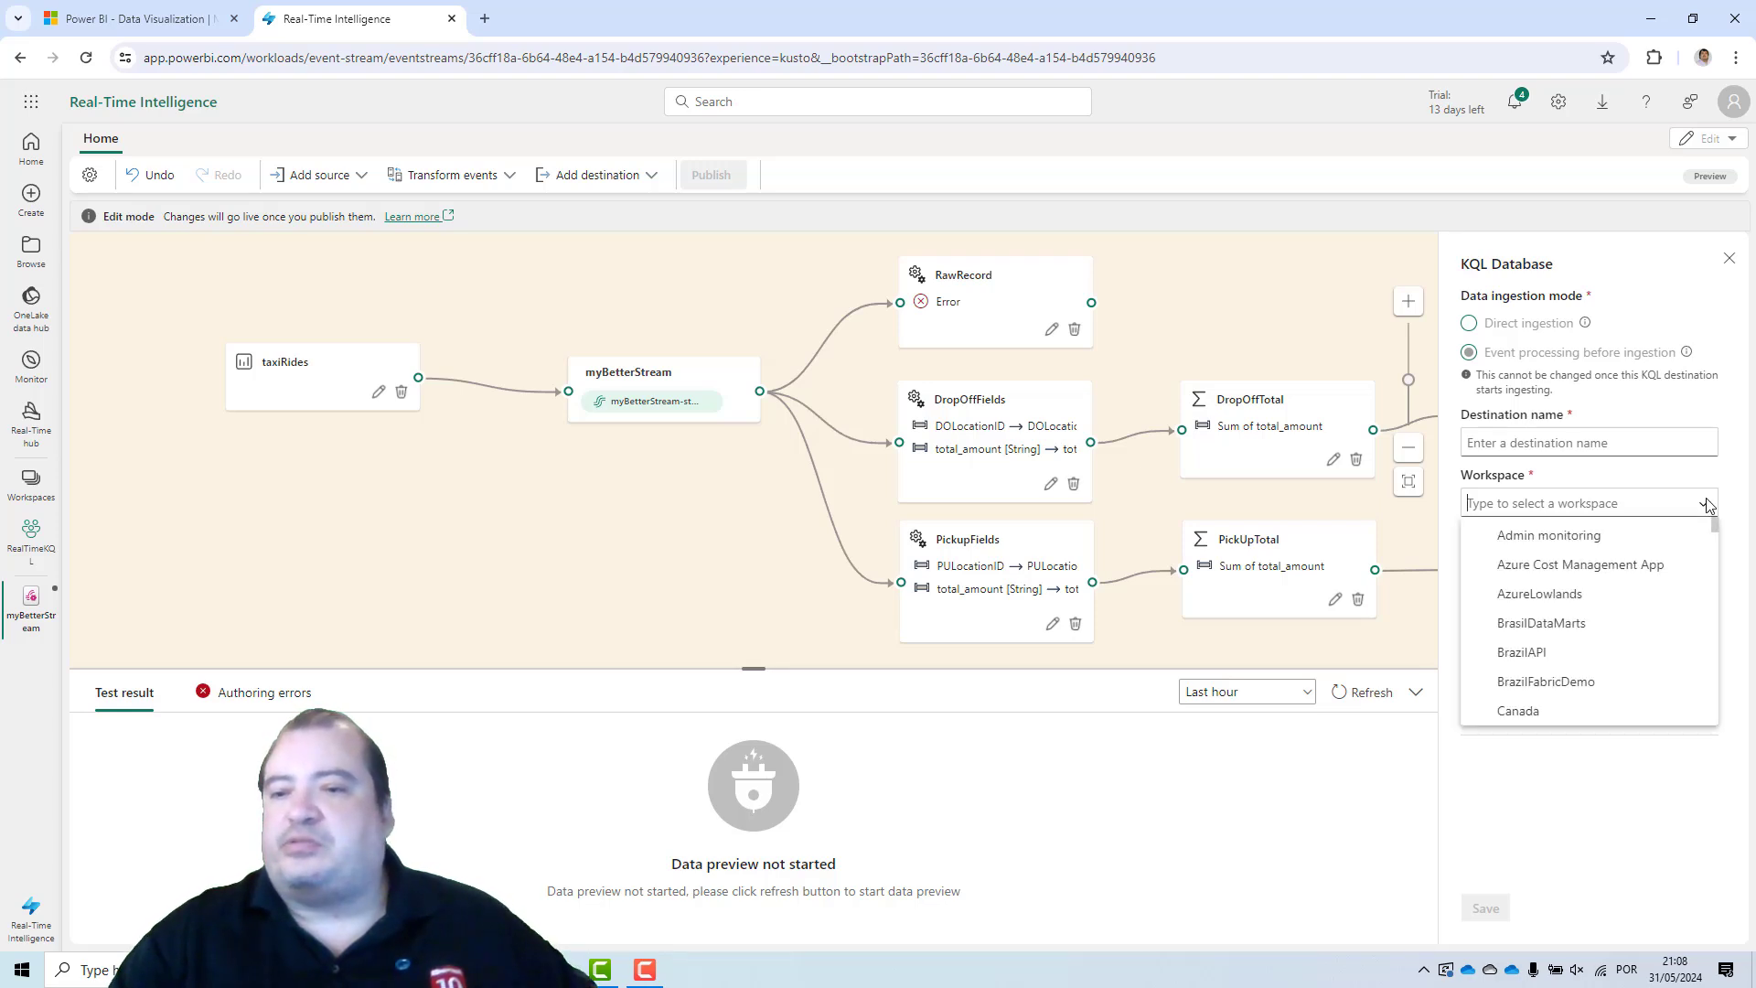
drag(1713, 523, 1716, 681)
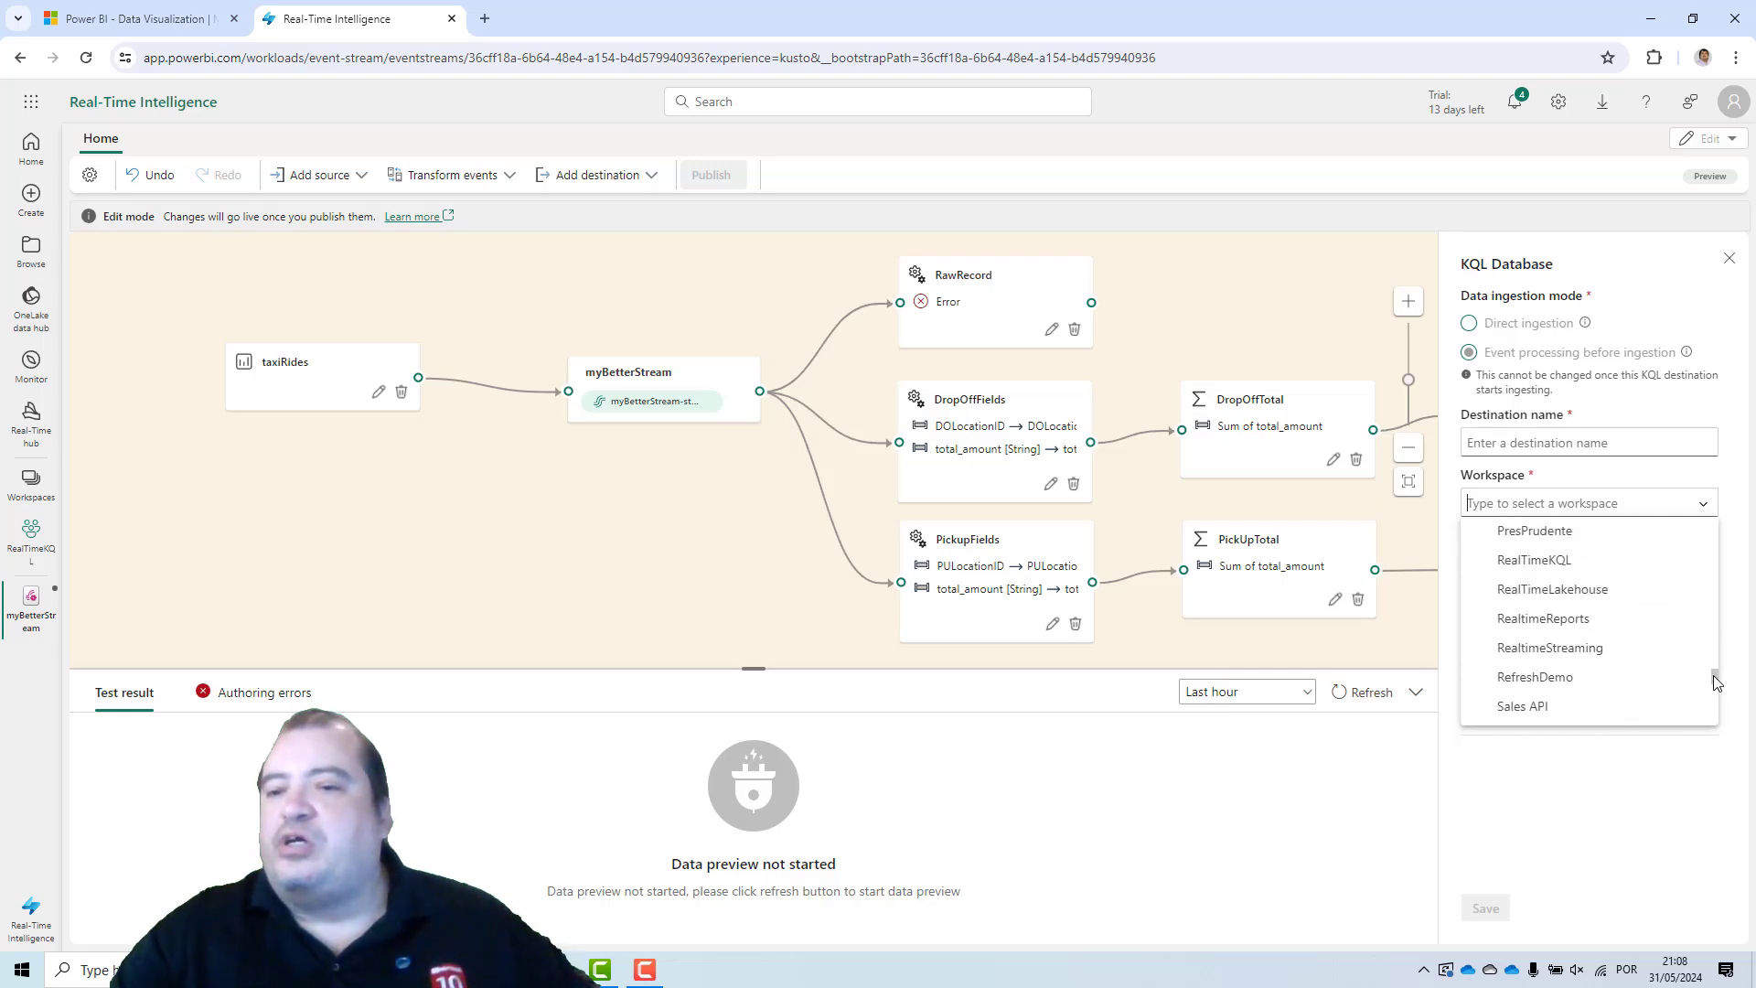
click(1629, 560)
click(1706, 566)
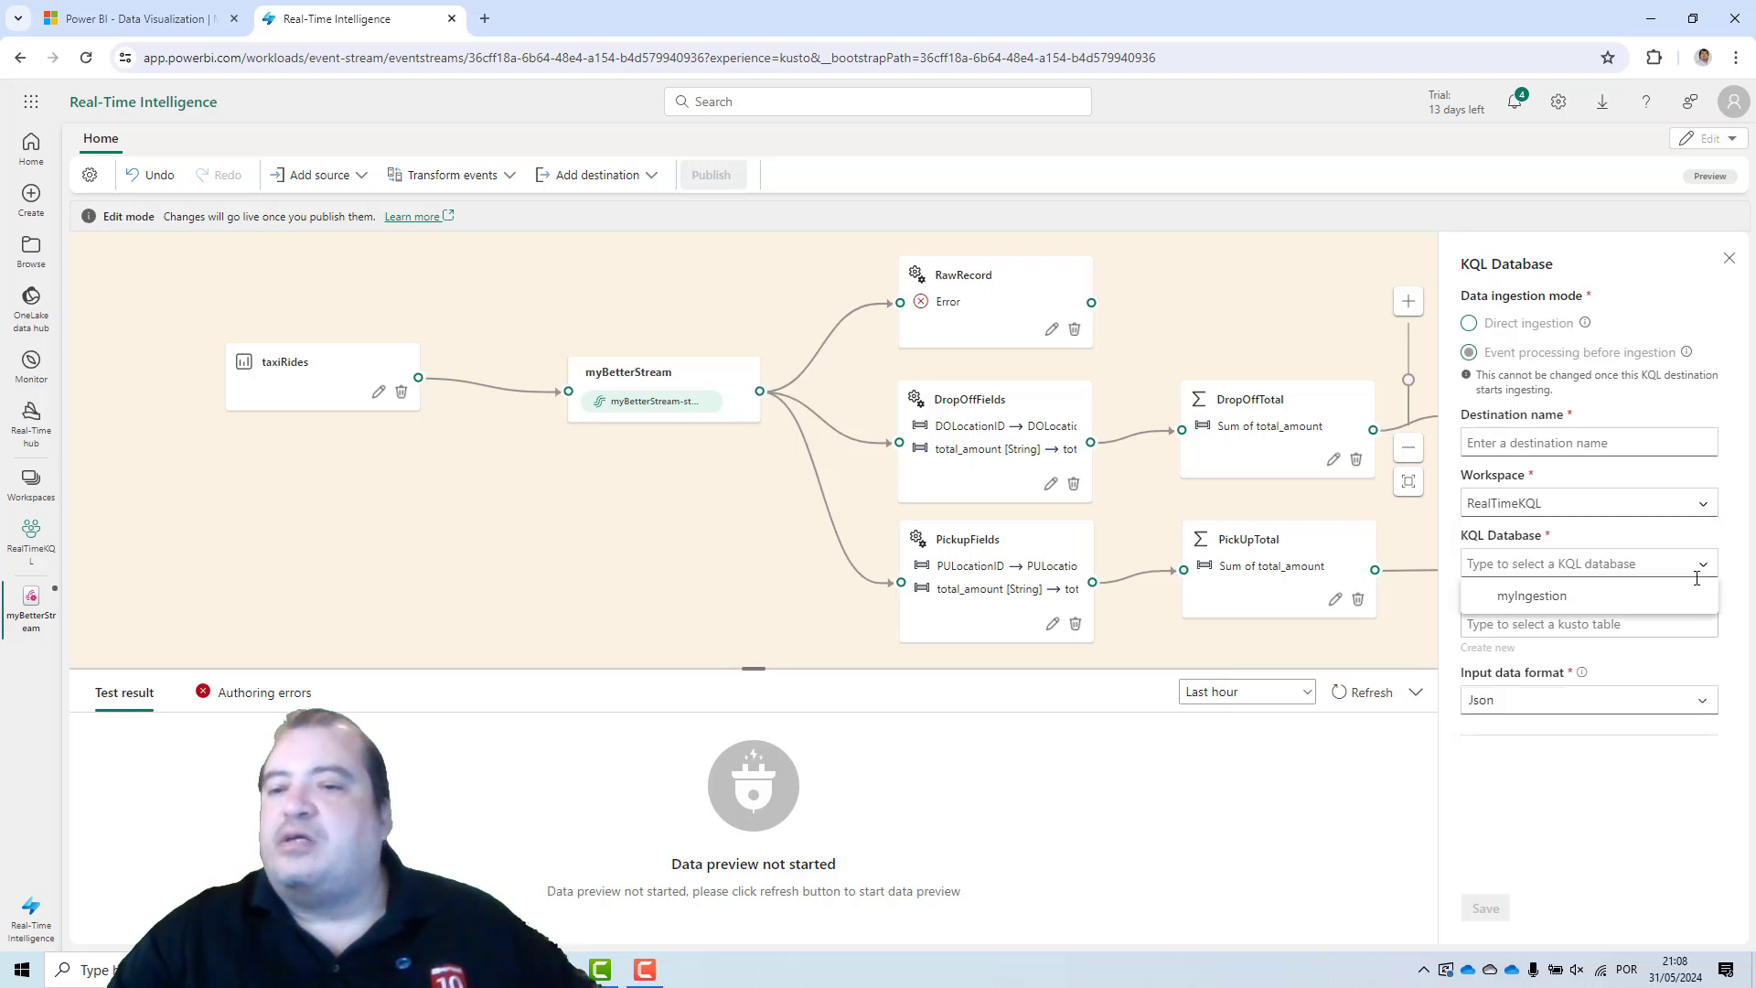
click(1688, 596)
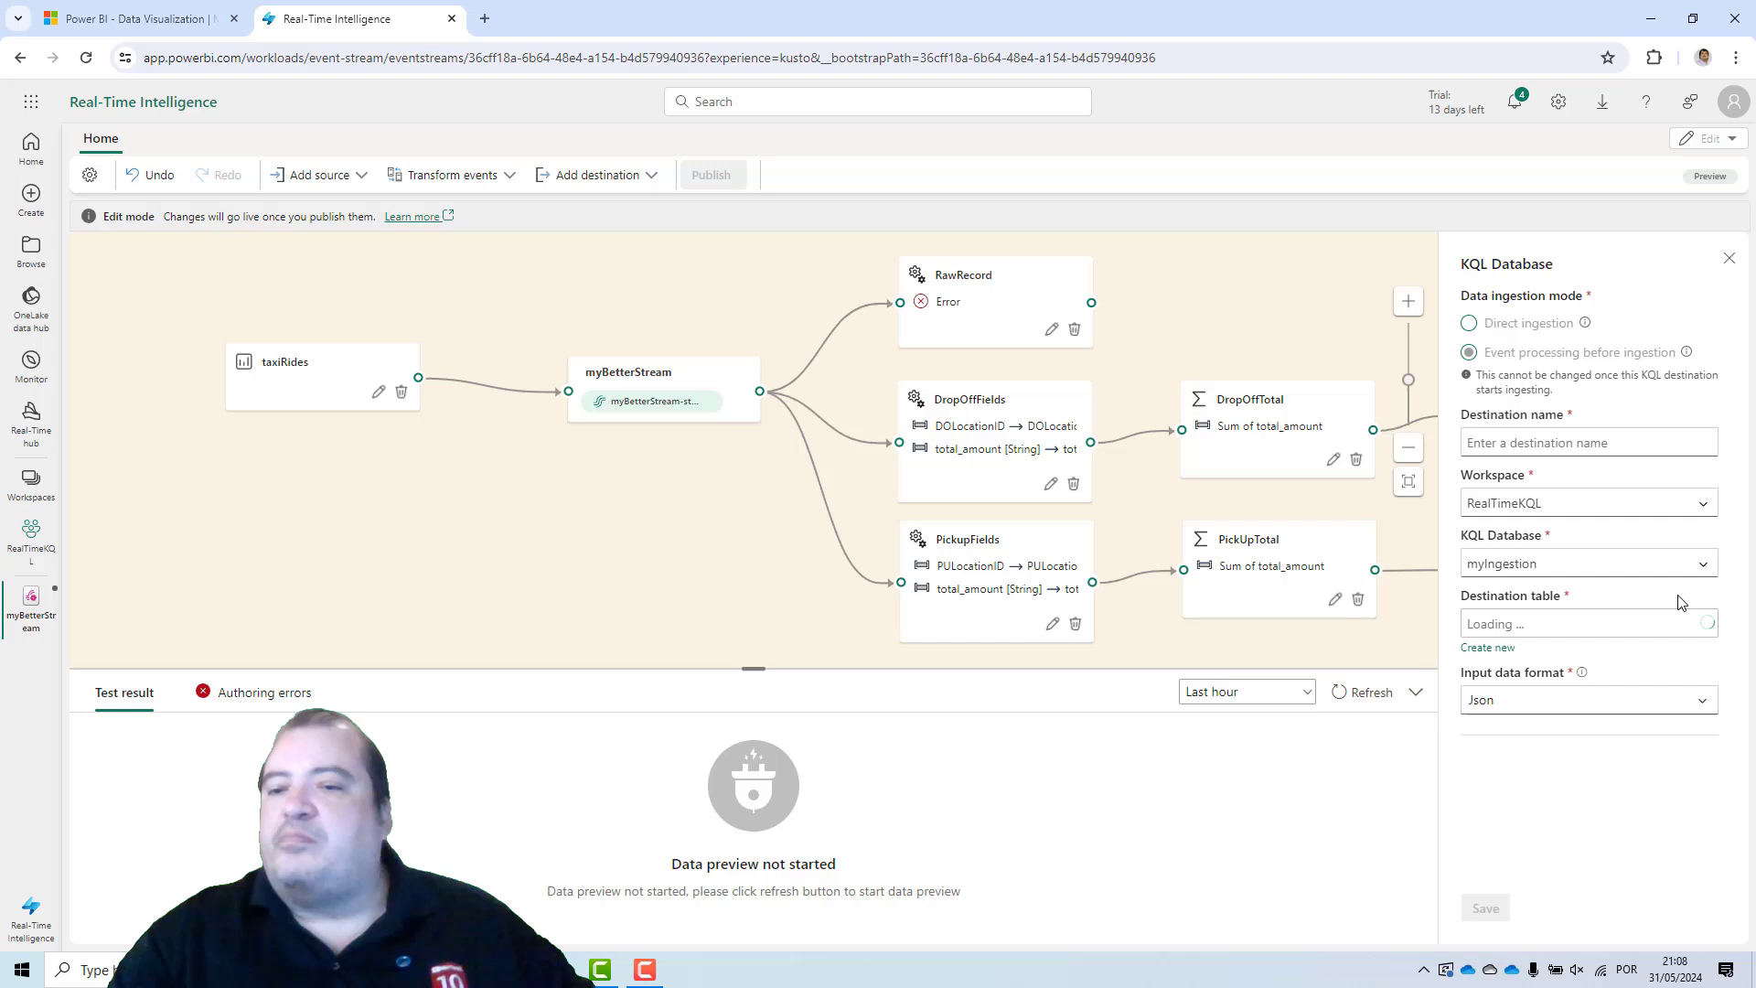
Create a new destination table named PickUpSummary for the pickup destination.
click(1472, 649)
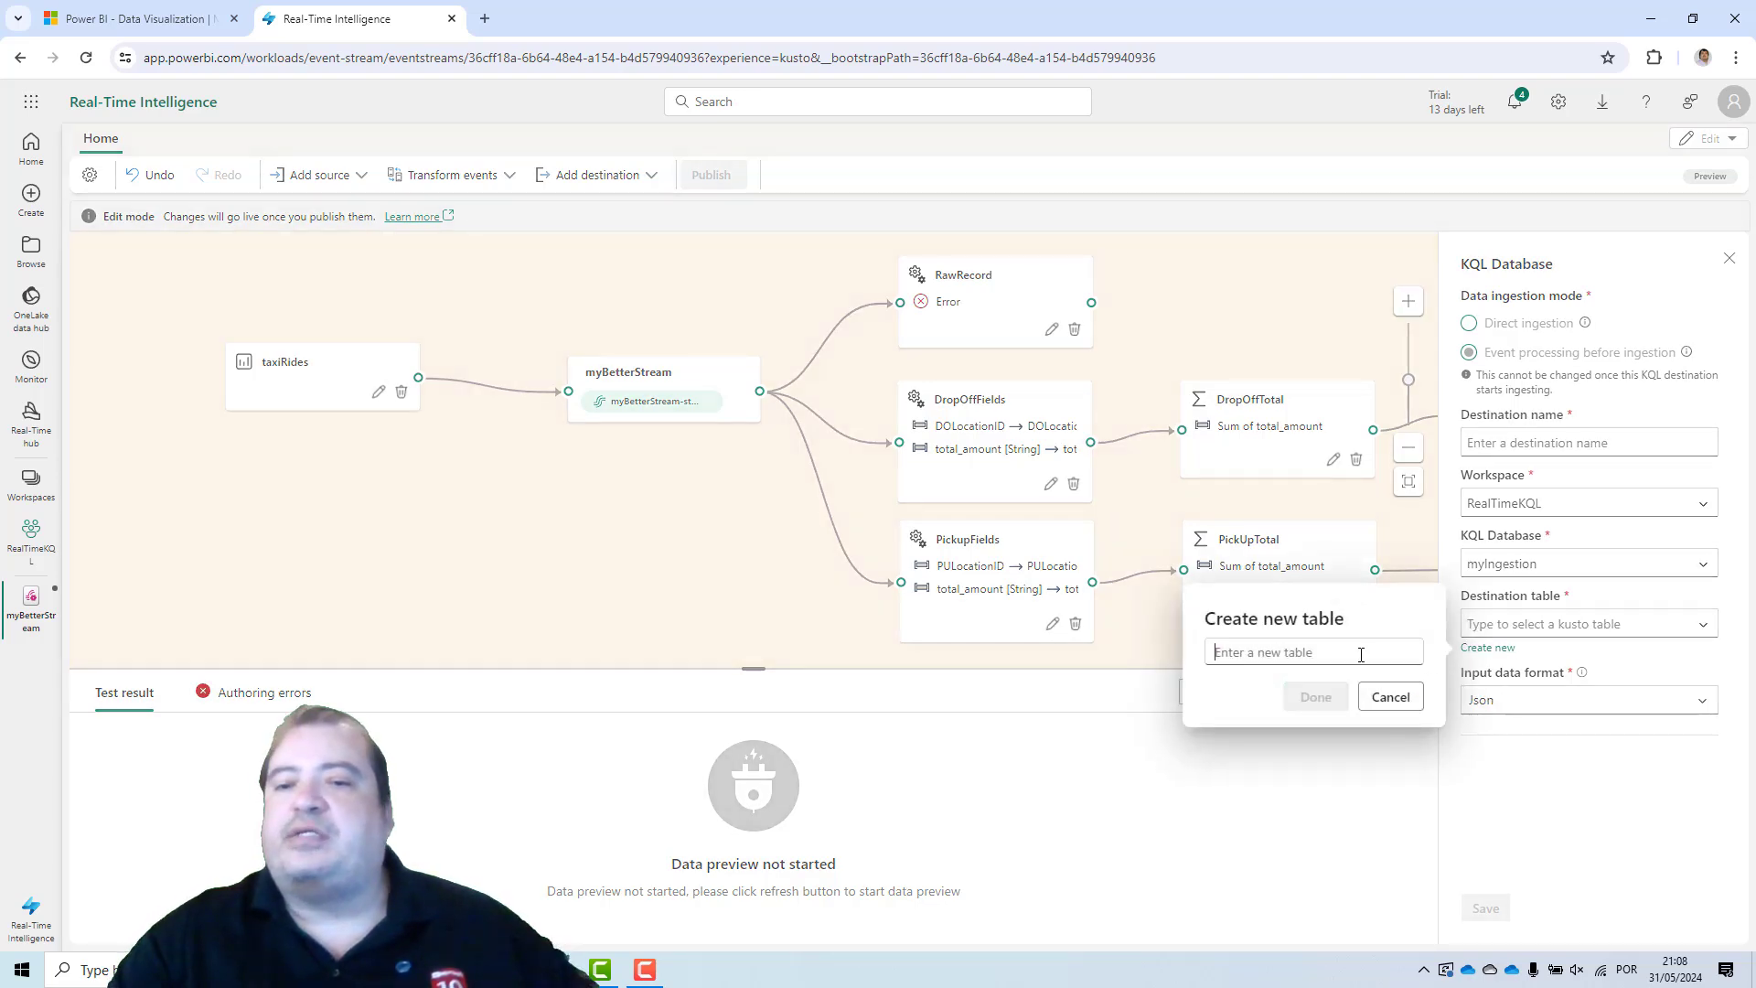
text(PickUpSumma)
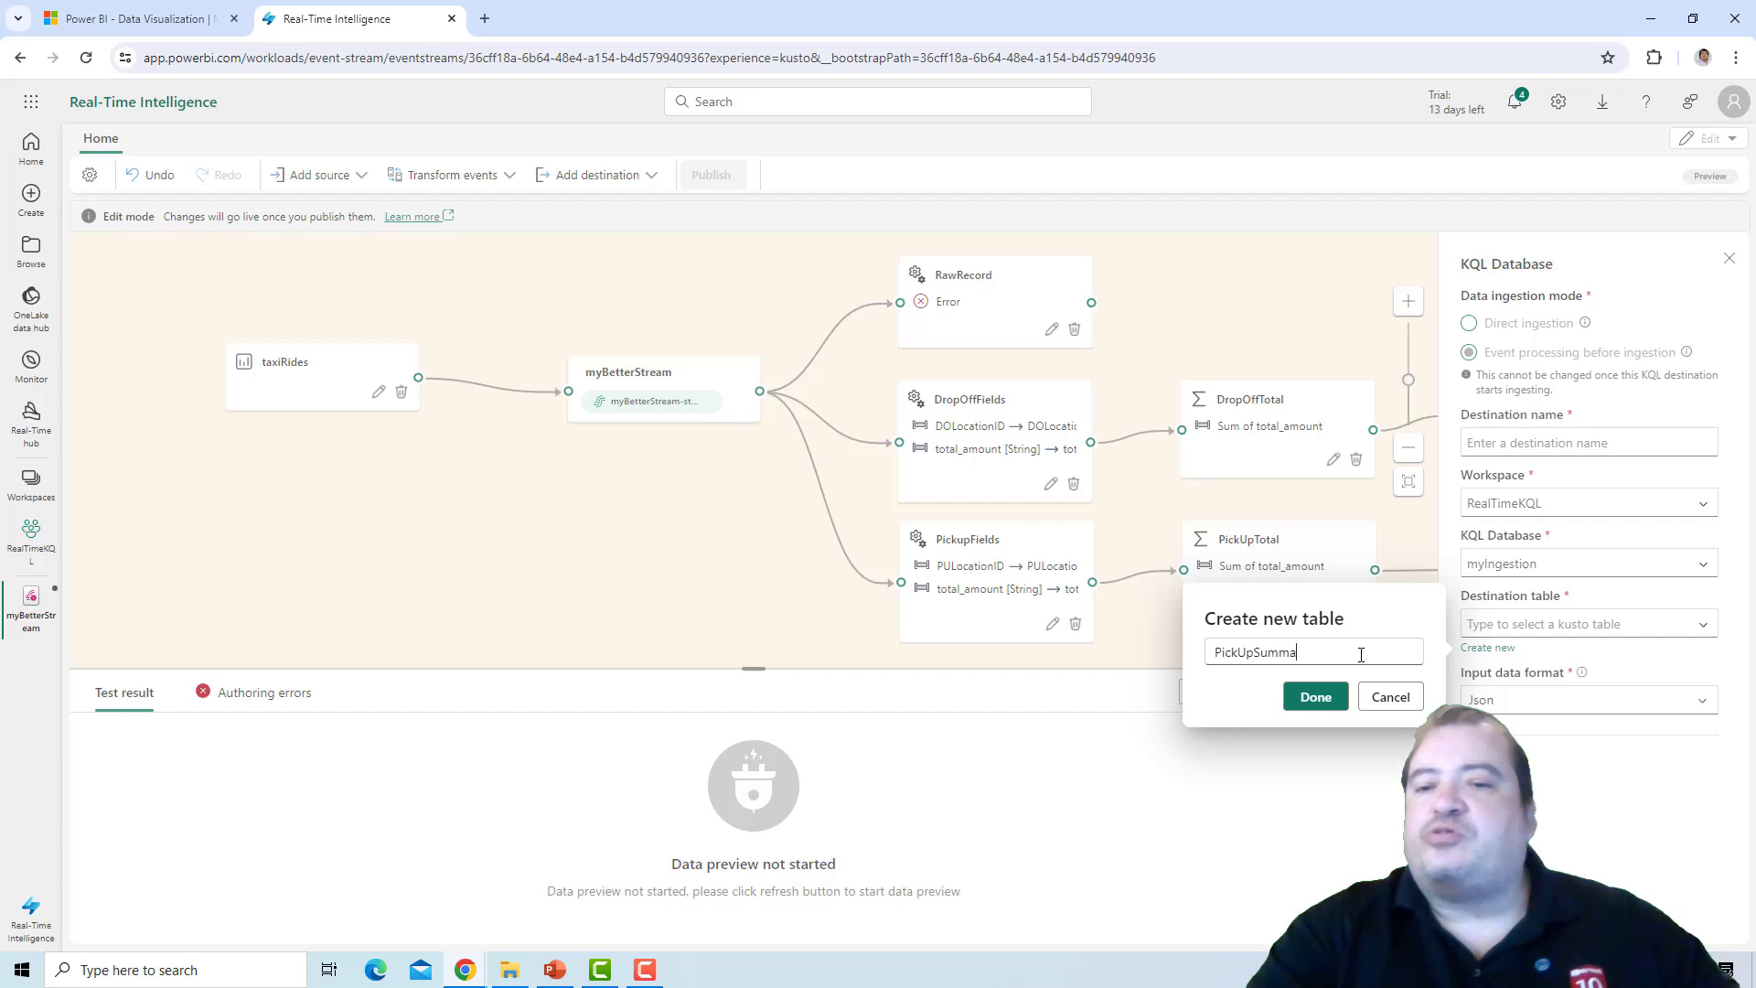
text(ry)
click(1315, 699)
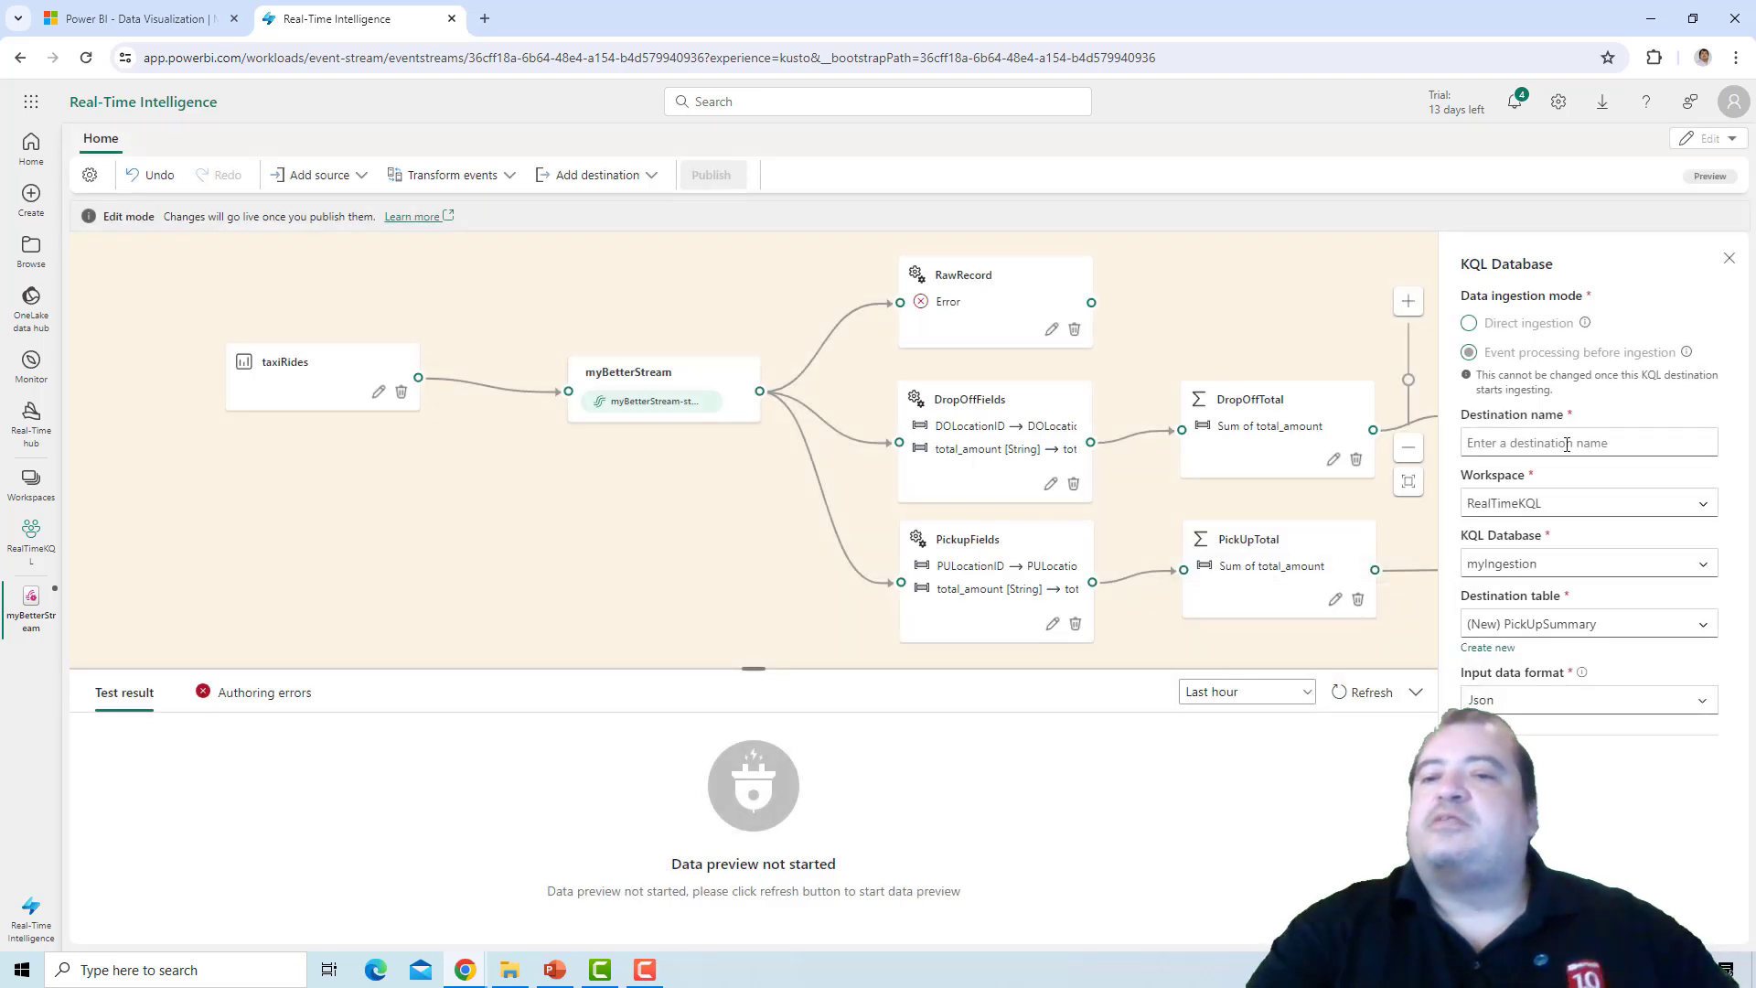
Name the pickup destination PickUpTarget and save its settings.
click(1567, 445)
text(PickUpT)
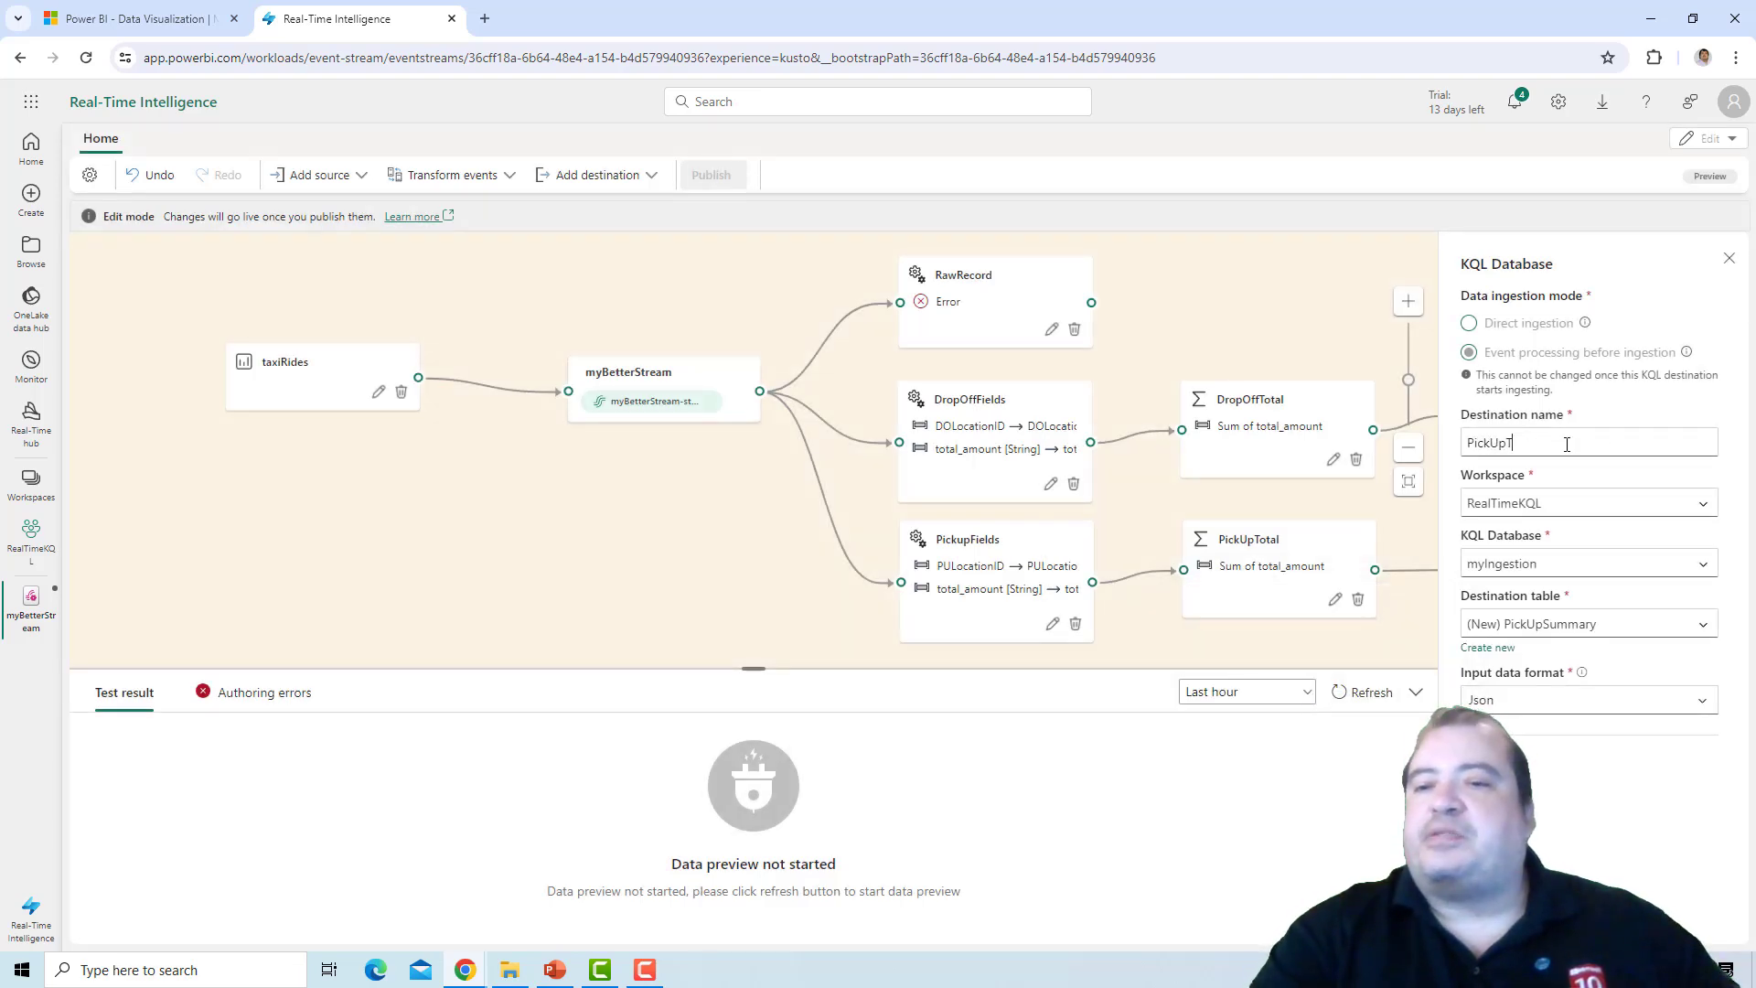
text(arget)
click(1496, 915)
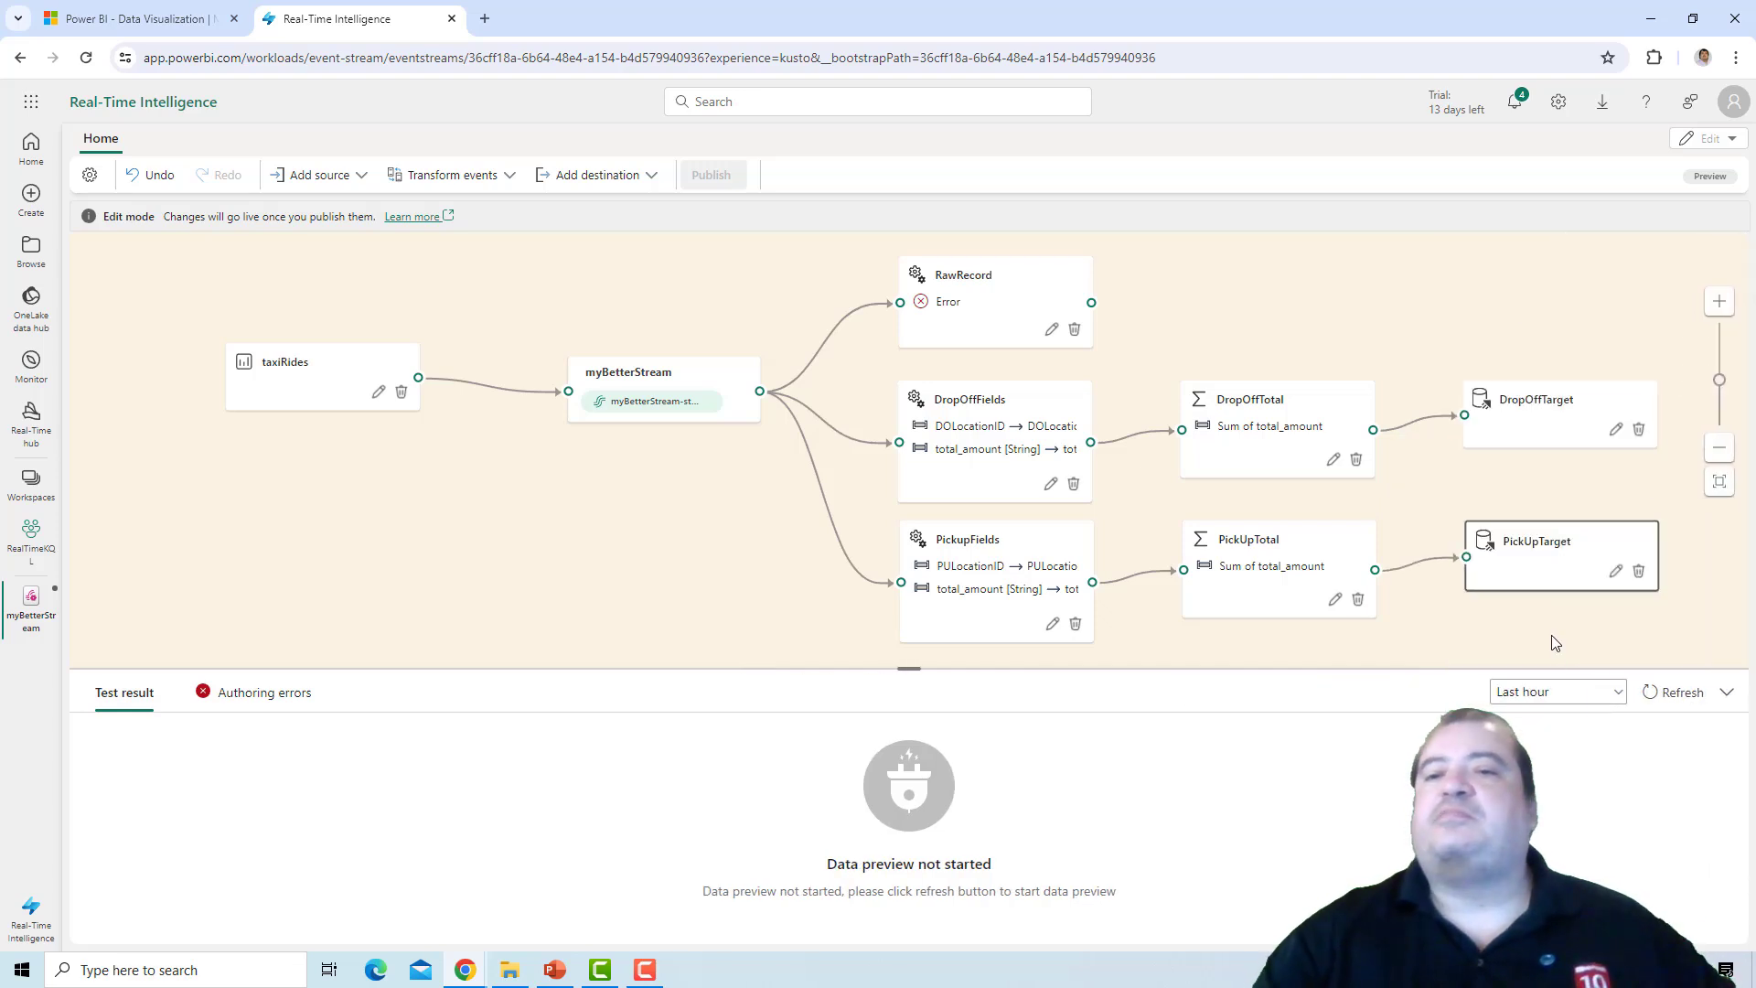
Add a Lakehouse destination after the RawRecord operation and open its settings.
click(1110, 303)
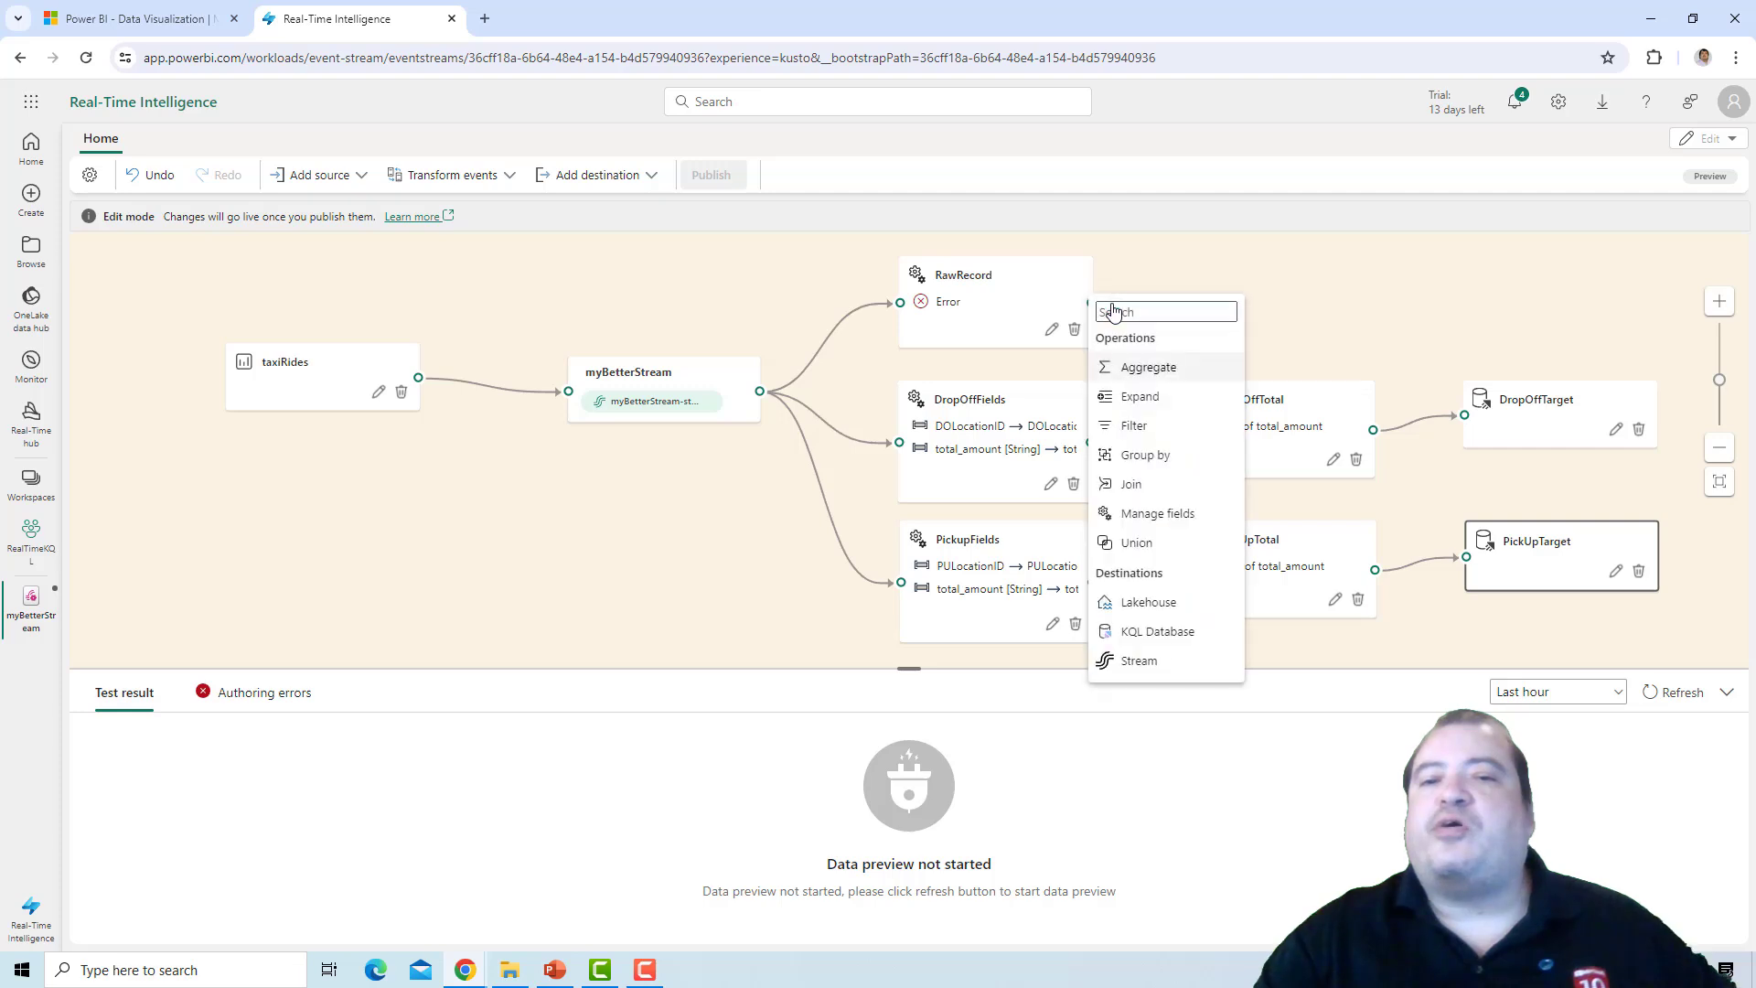
click(1151, 603)
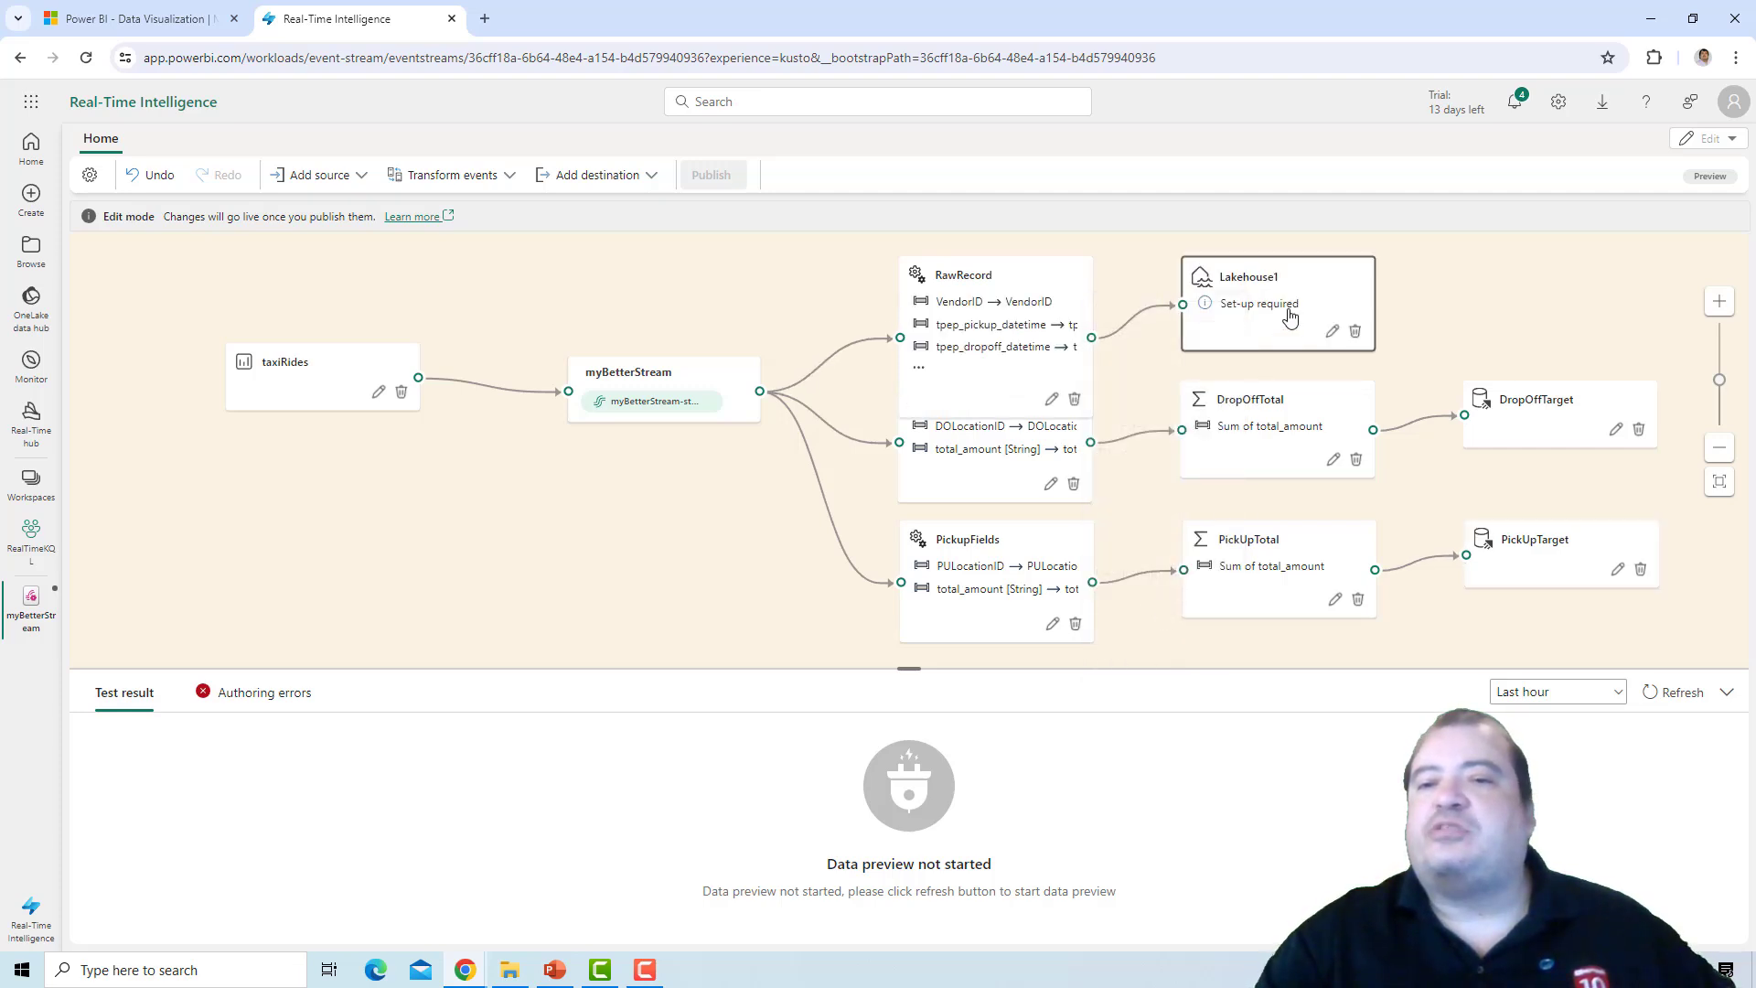
click(1332, 332)
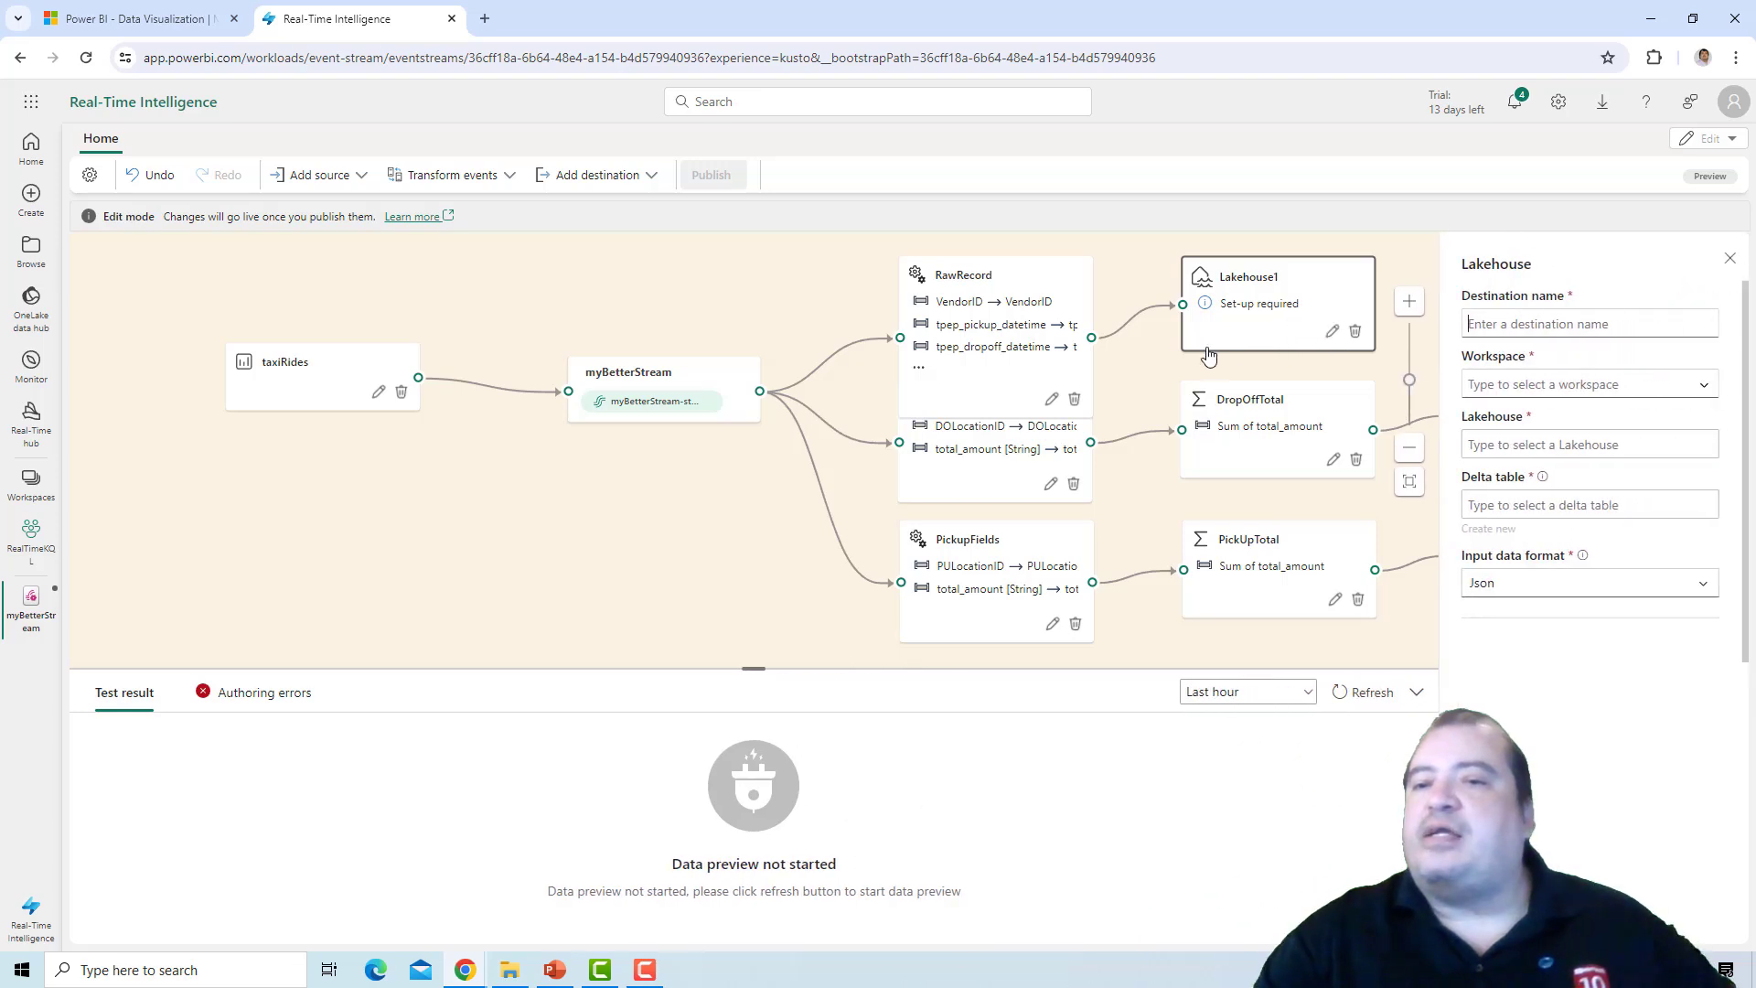
Select the RealTimeLakehouse workspace for the Lakehouse destination.
click(1707, 388)
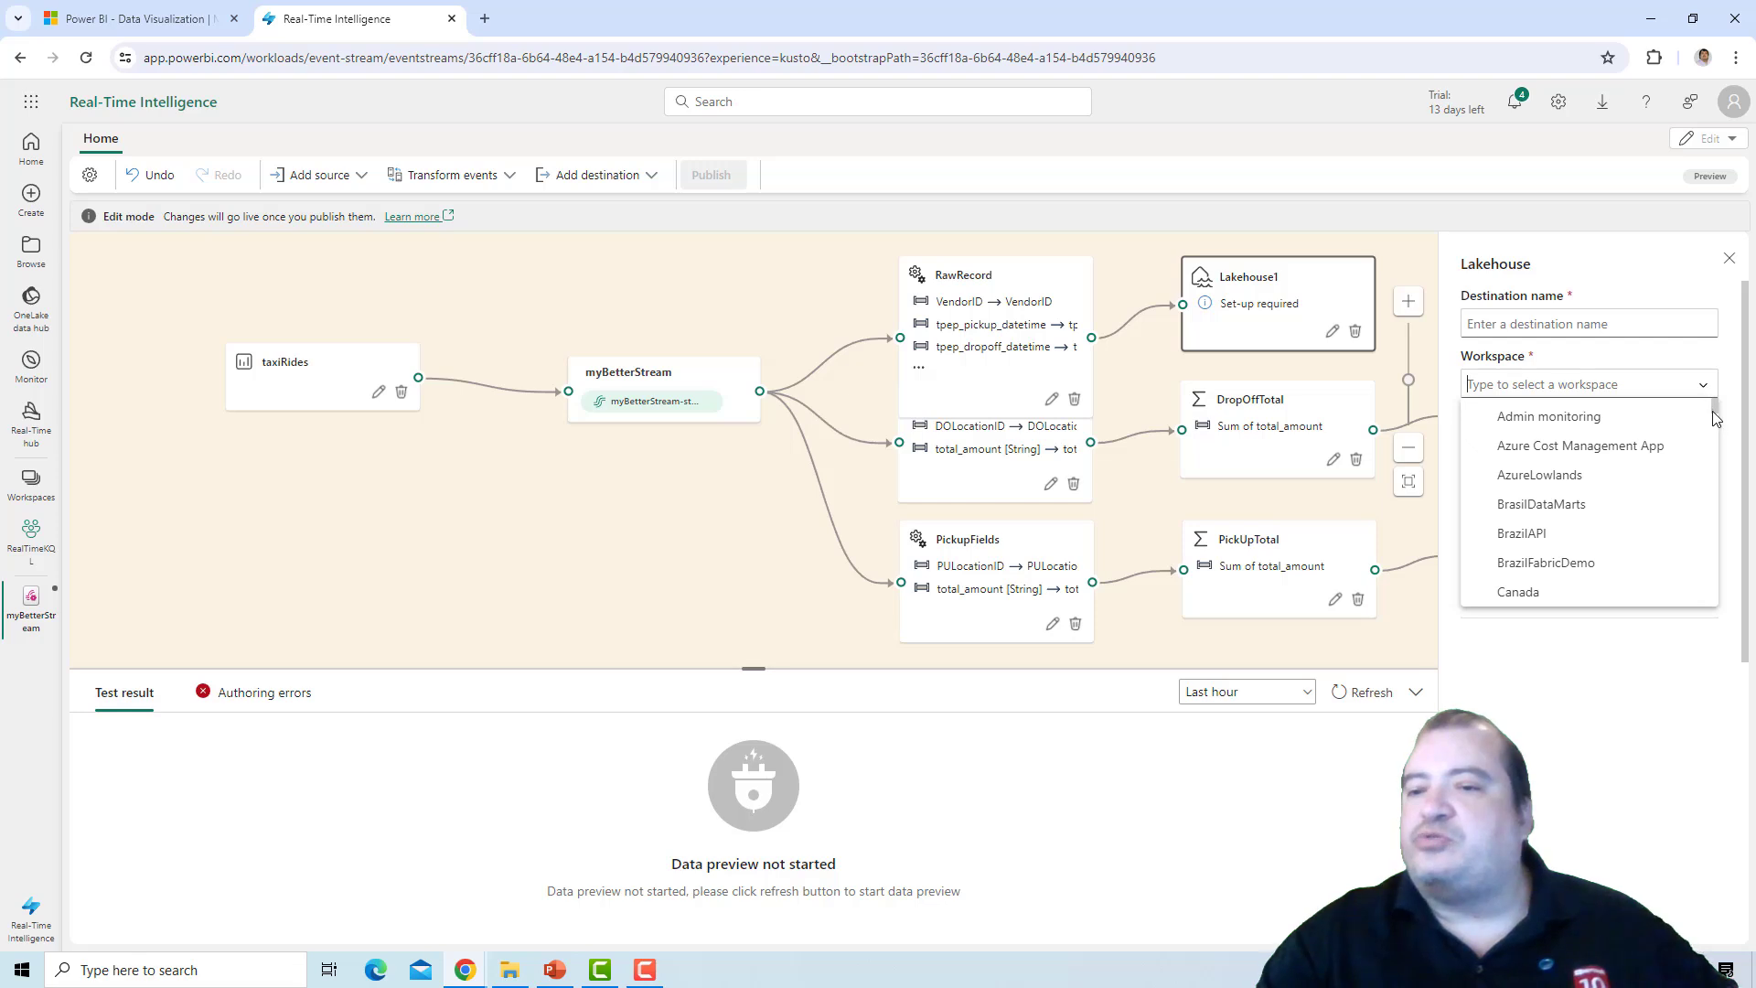
drag(1720, 414, 1713, 558)
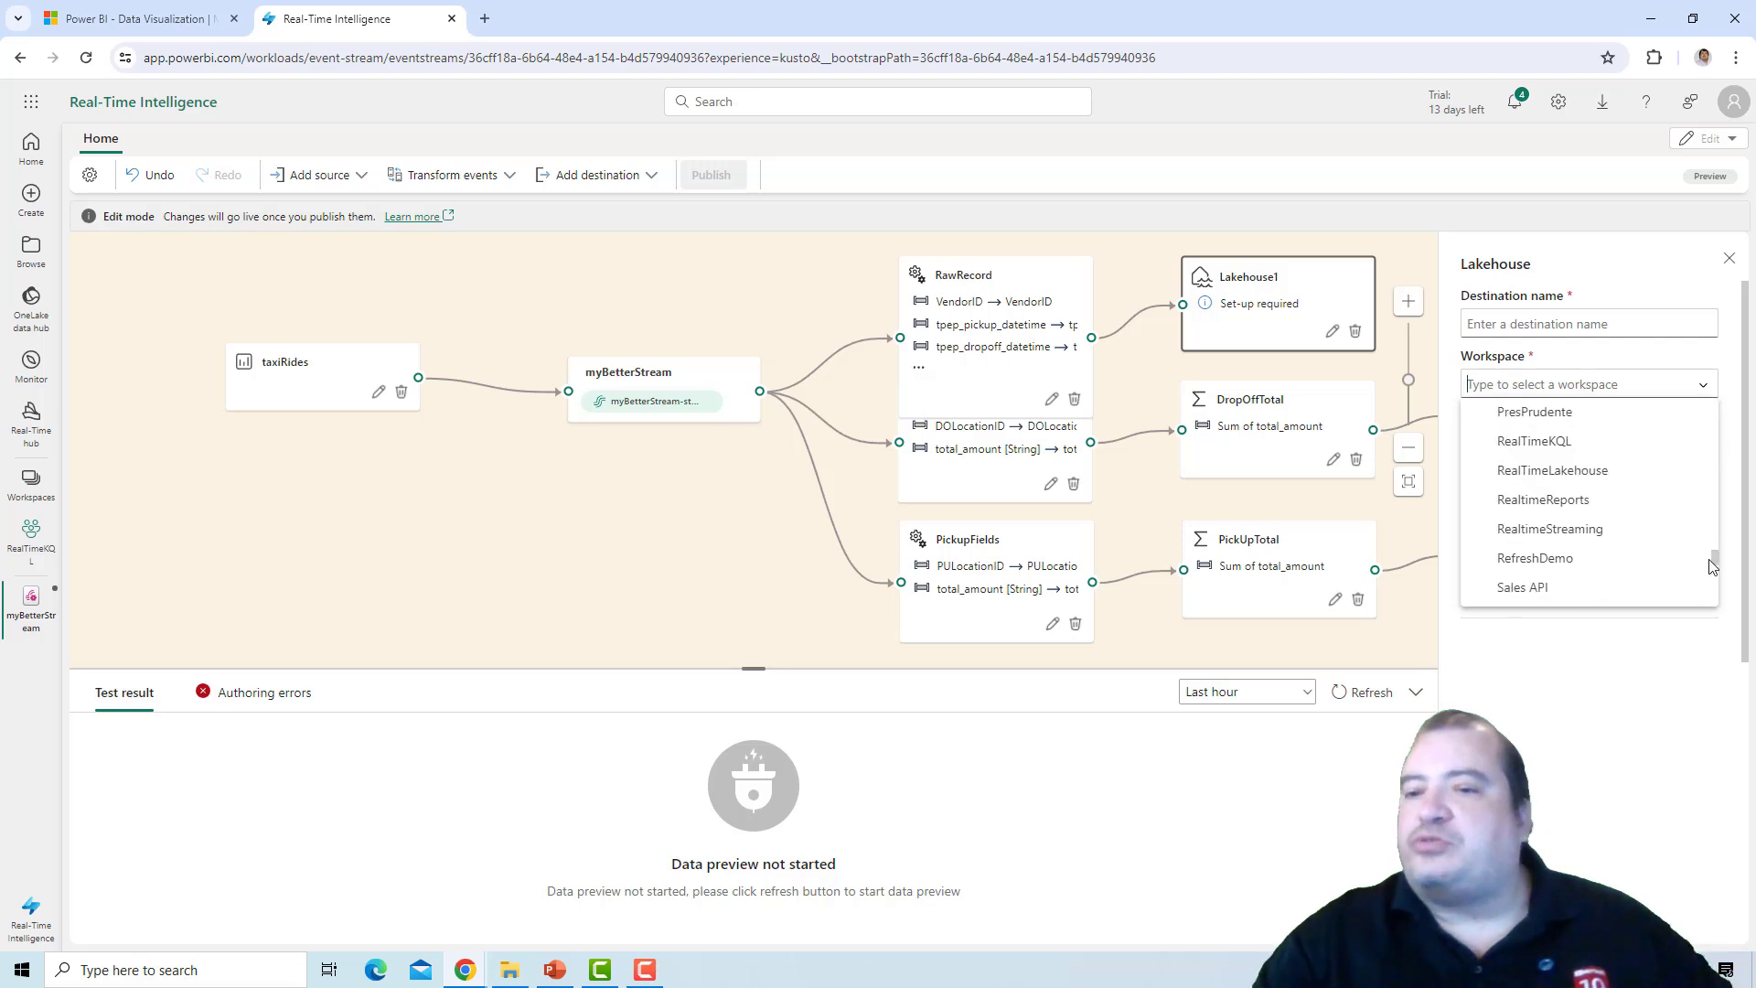
click(1624, 471)
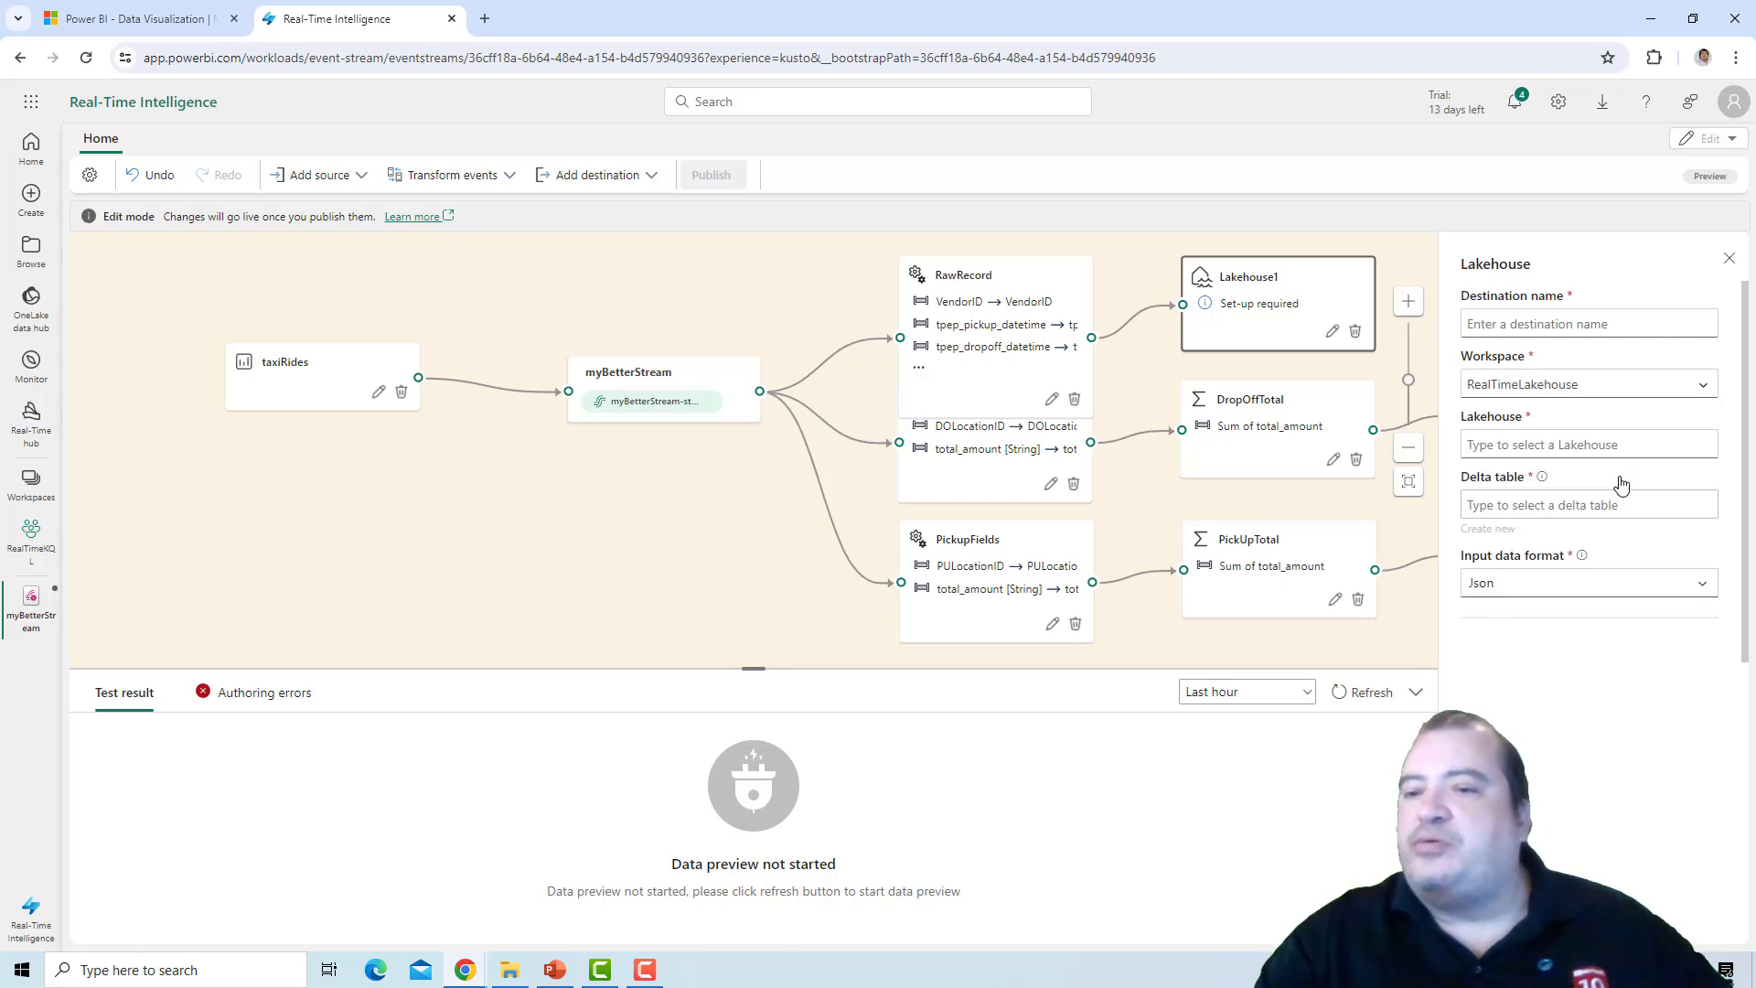
Select the lakereal lakehouse and create a new delta table named ridesRaw for the Lakehouse destination.
click(1697, 440)
click(1654, 480)
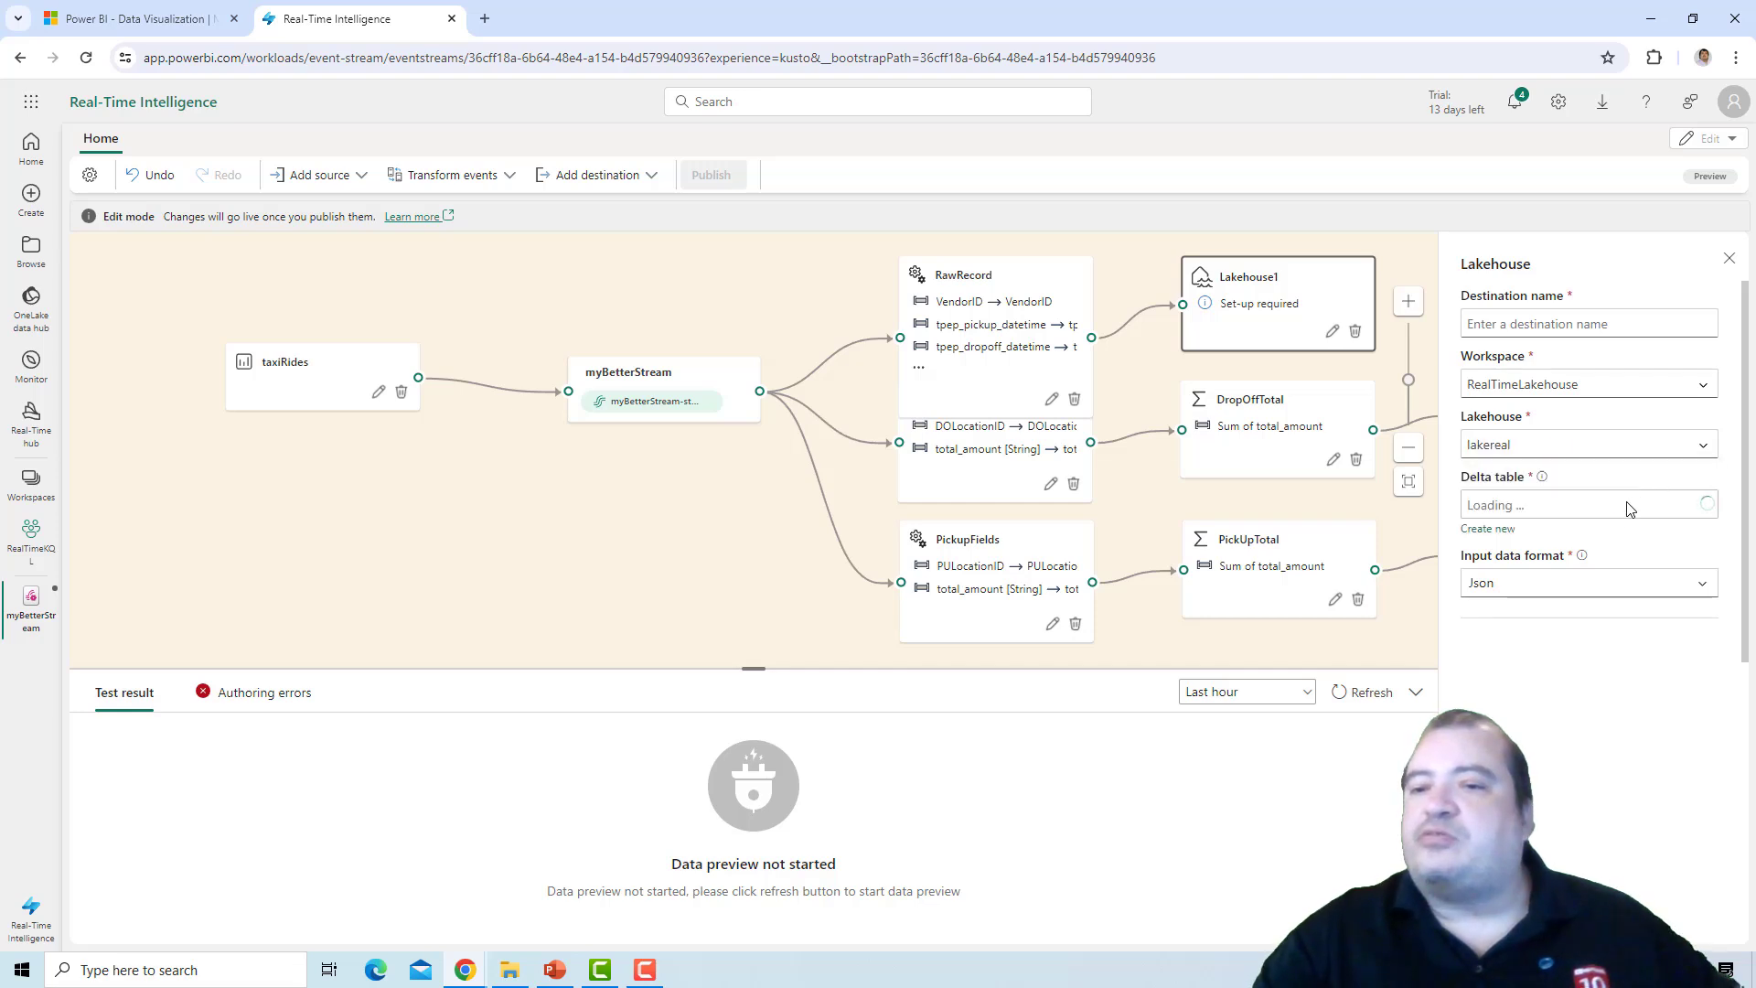
click(1500, 530)
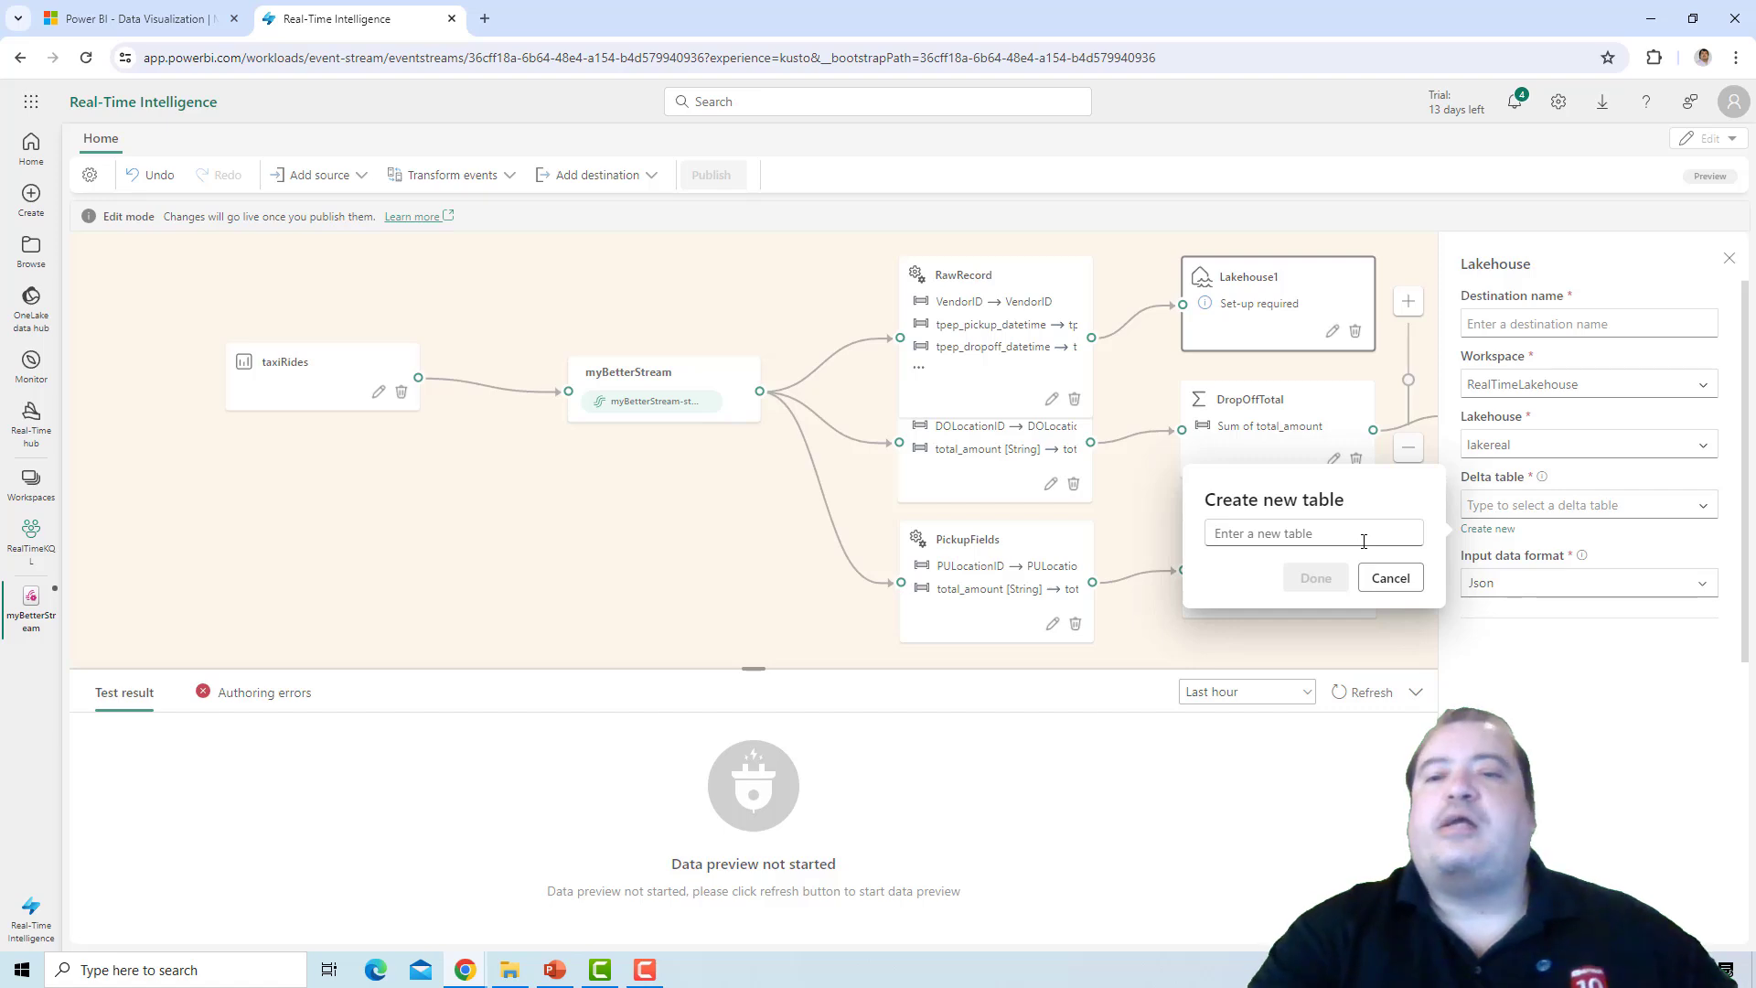
text(rides)
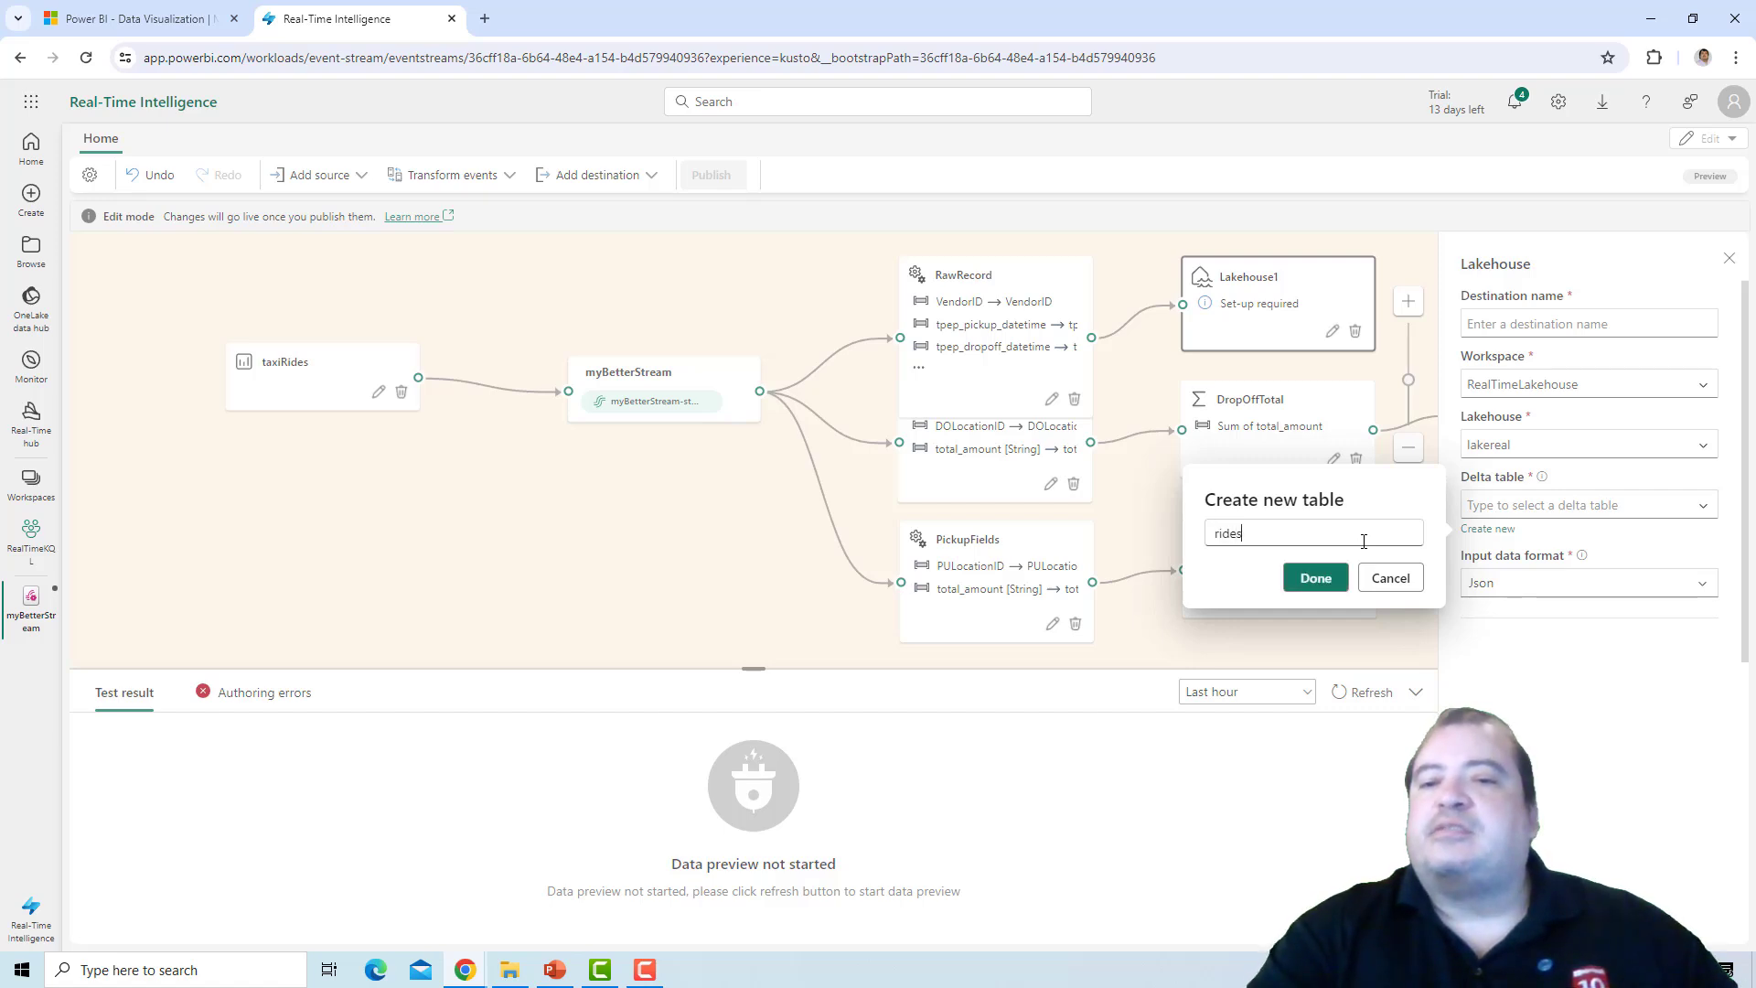
text(Raw)
key(Return)
Name the Lakehouse destination RawTarget and save its settings.
click(1572, 326)
text(Raw)
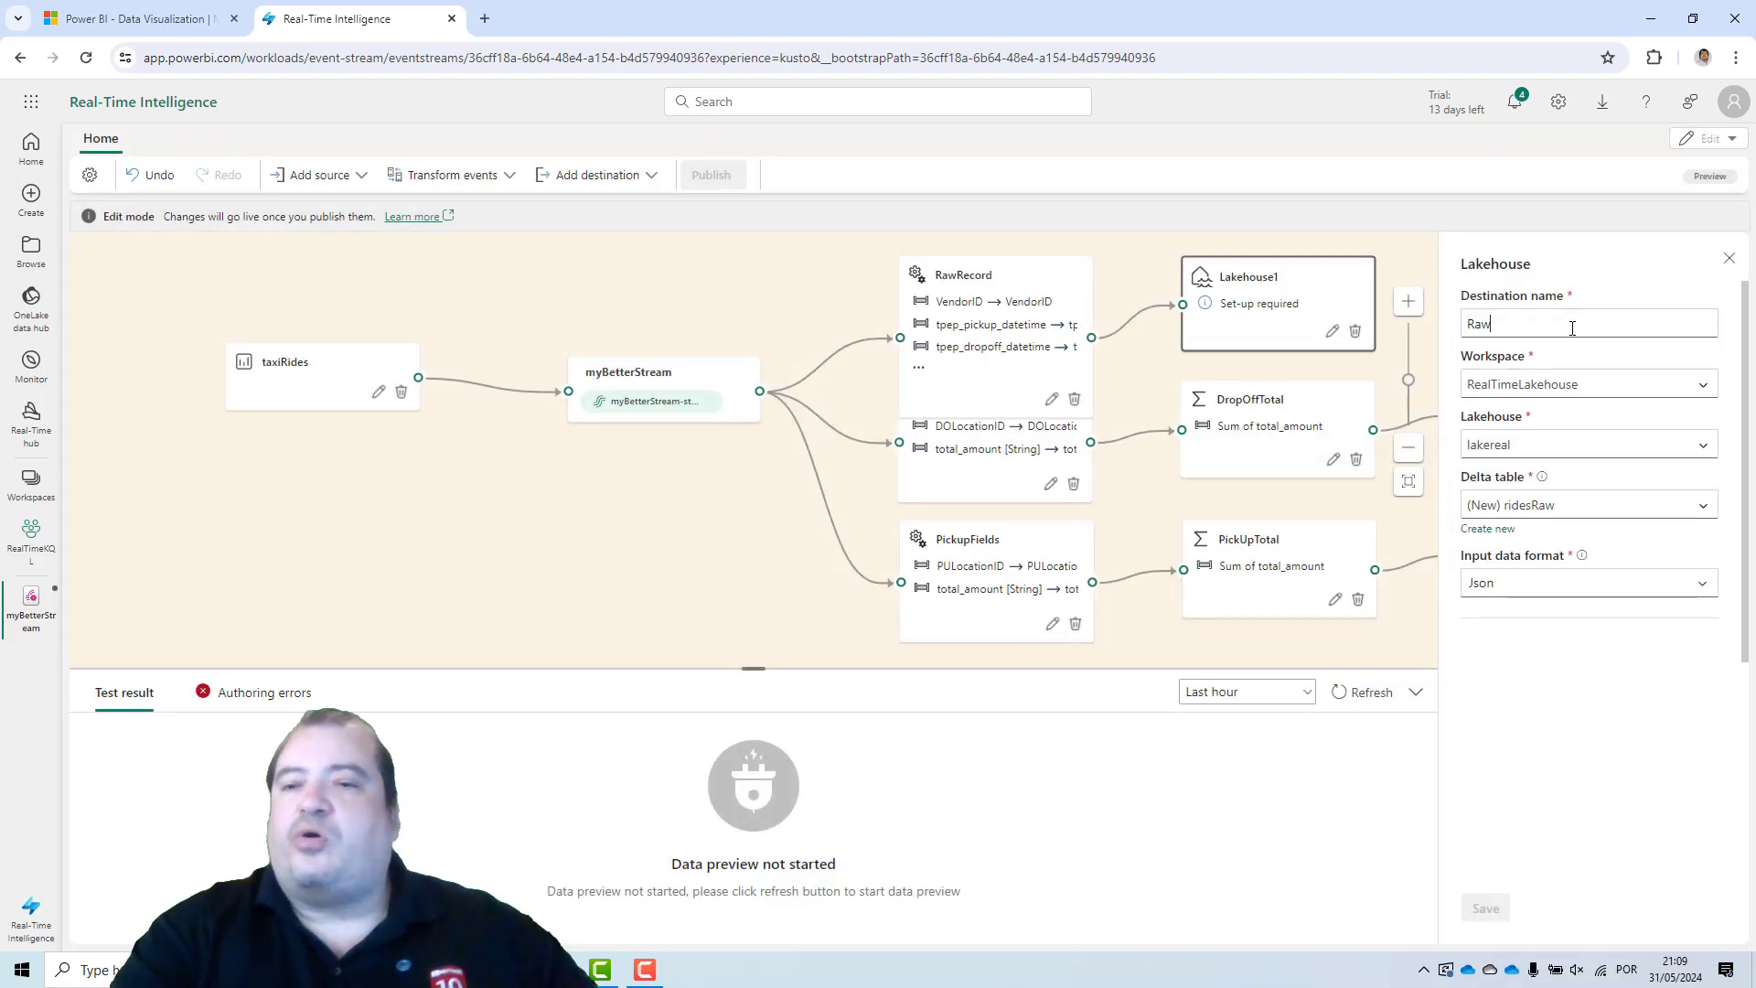
text(Target)
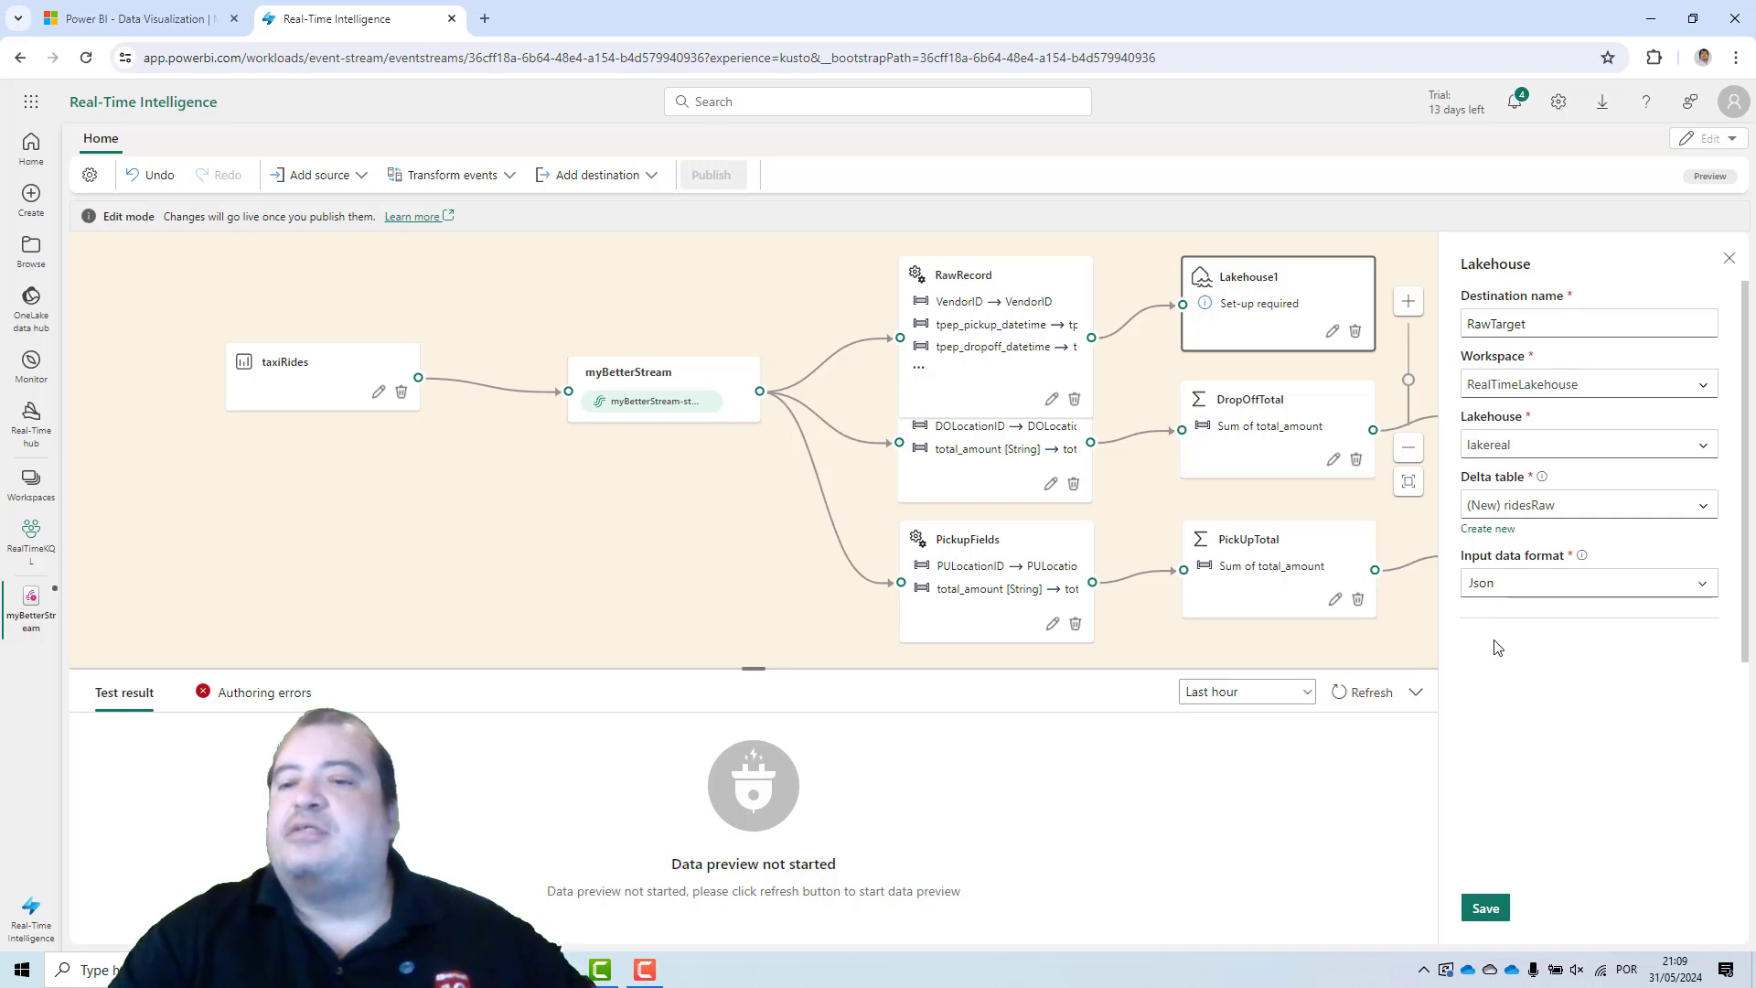
click(1483, 908)
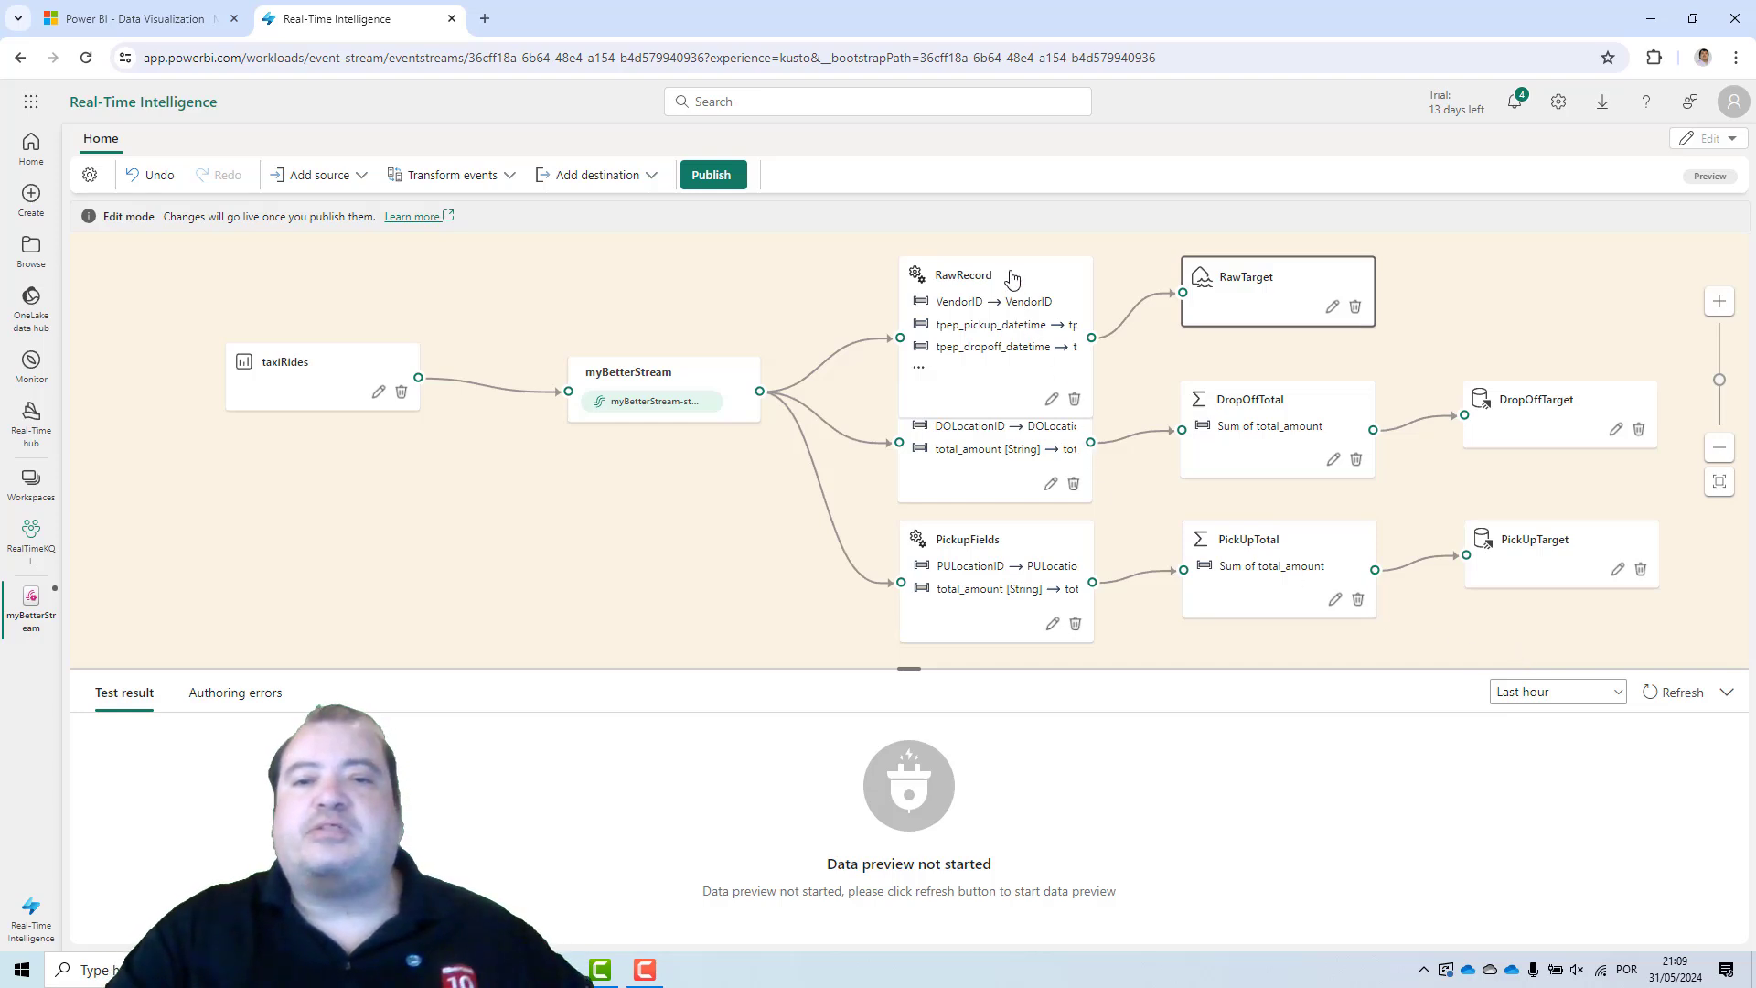
Reposition the RawRecord, DropOffFields, PickupFields and DropOffTarget nodes on the canvas to tidy the layout.
drag(1012, 278, 996, 235)
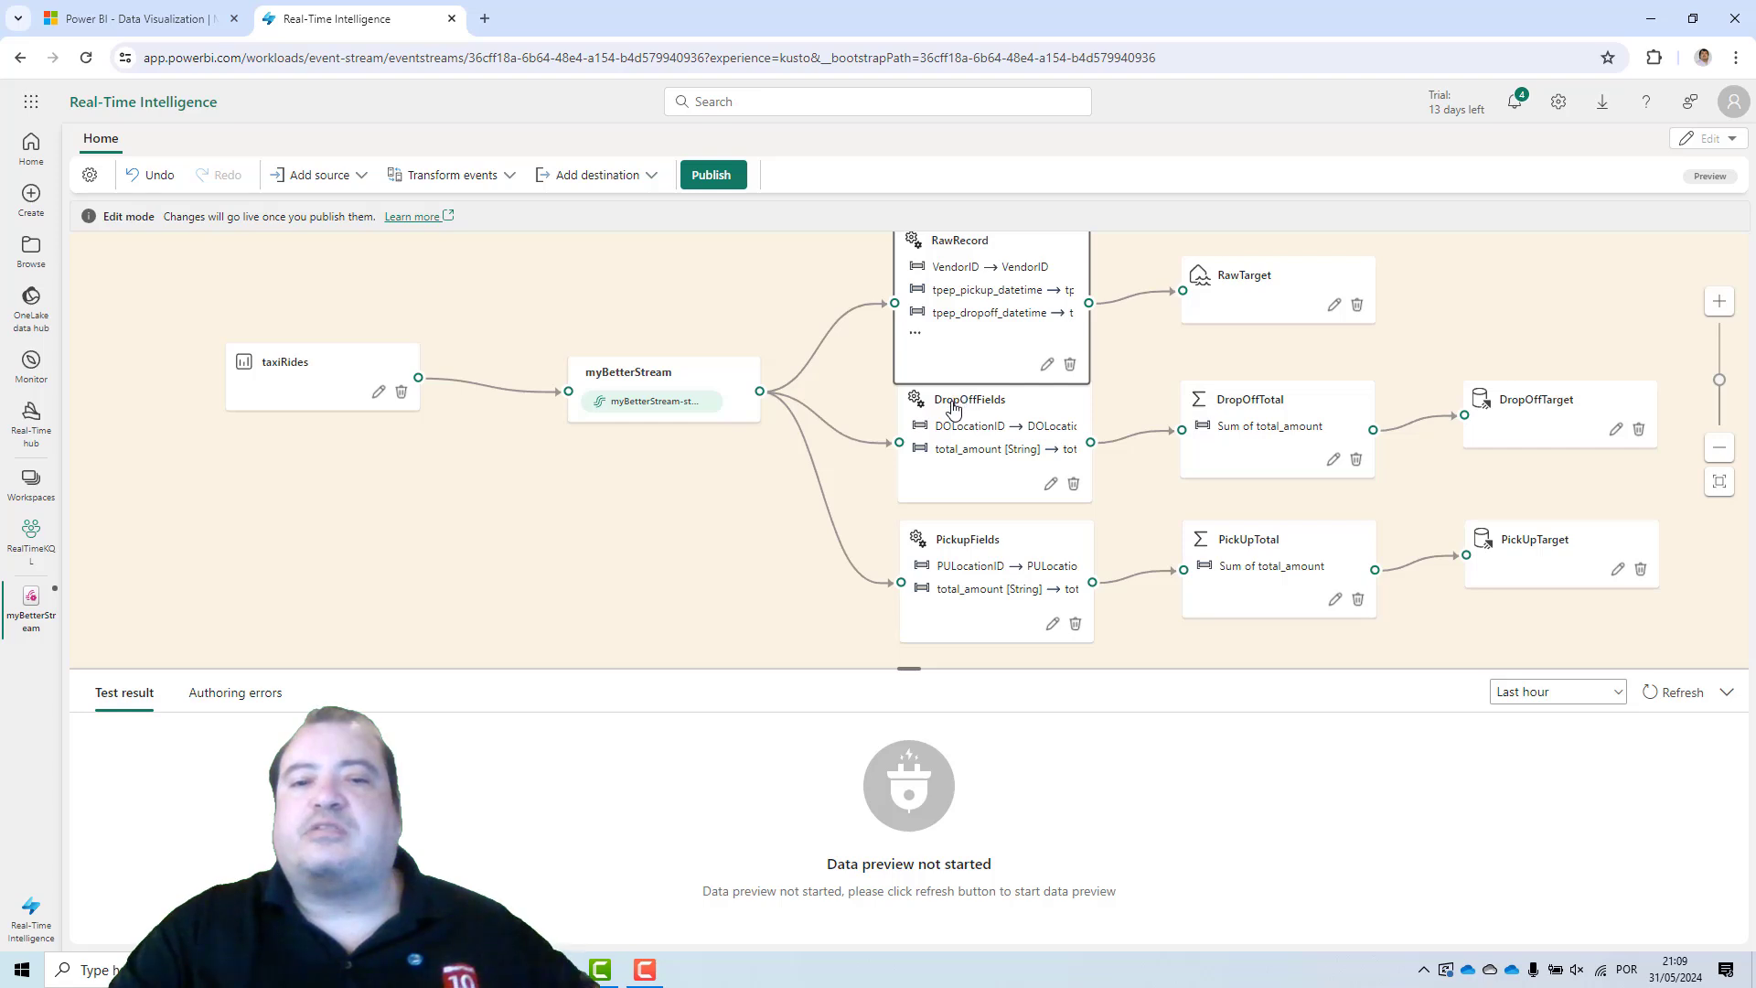
drag(953, 408, 928, 444)
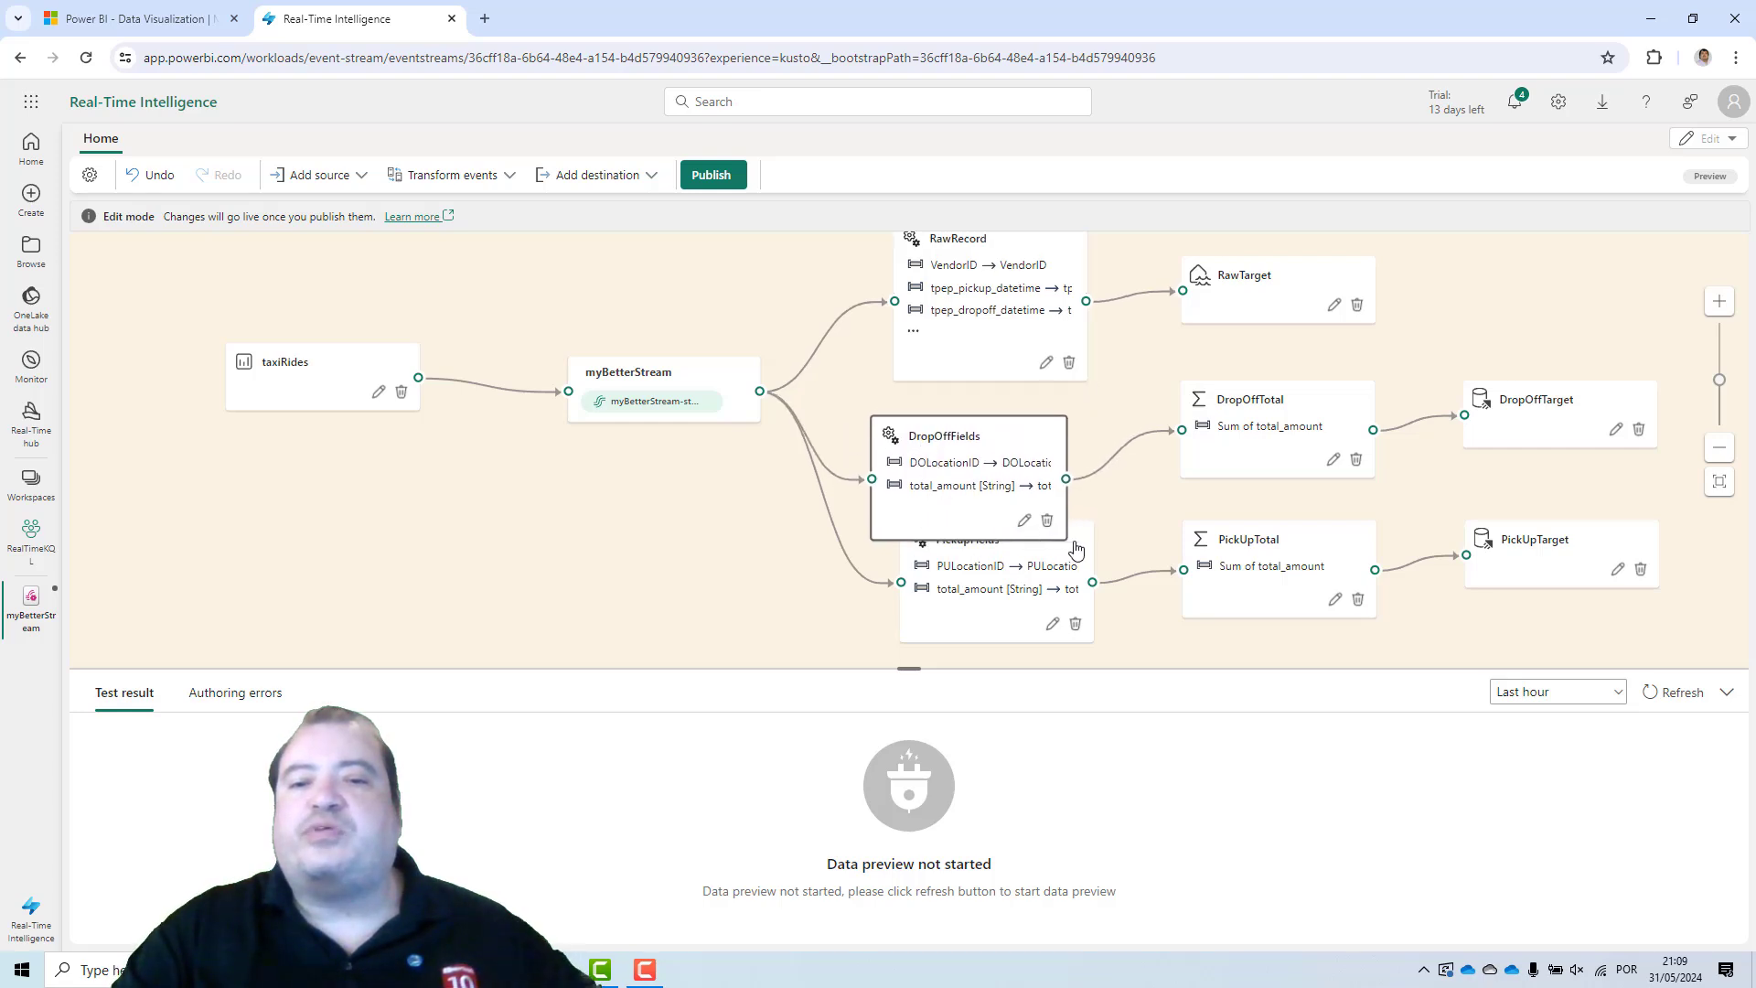
drag(1076, 548, 1001, 613)
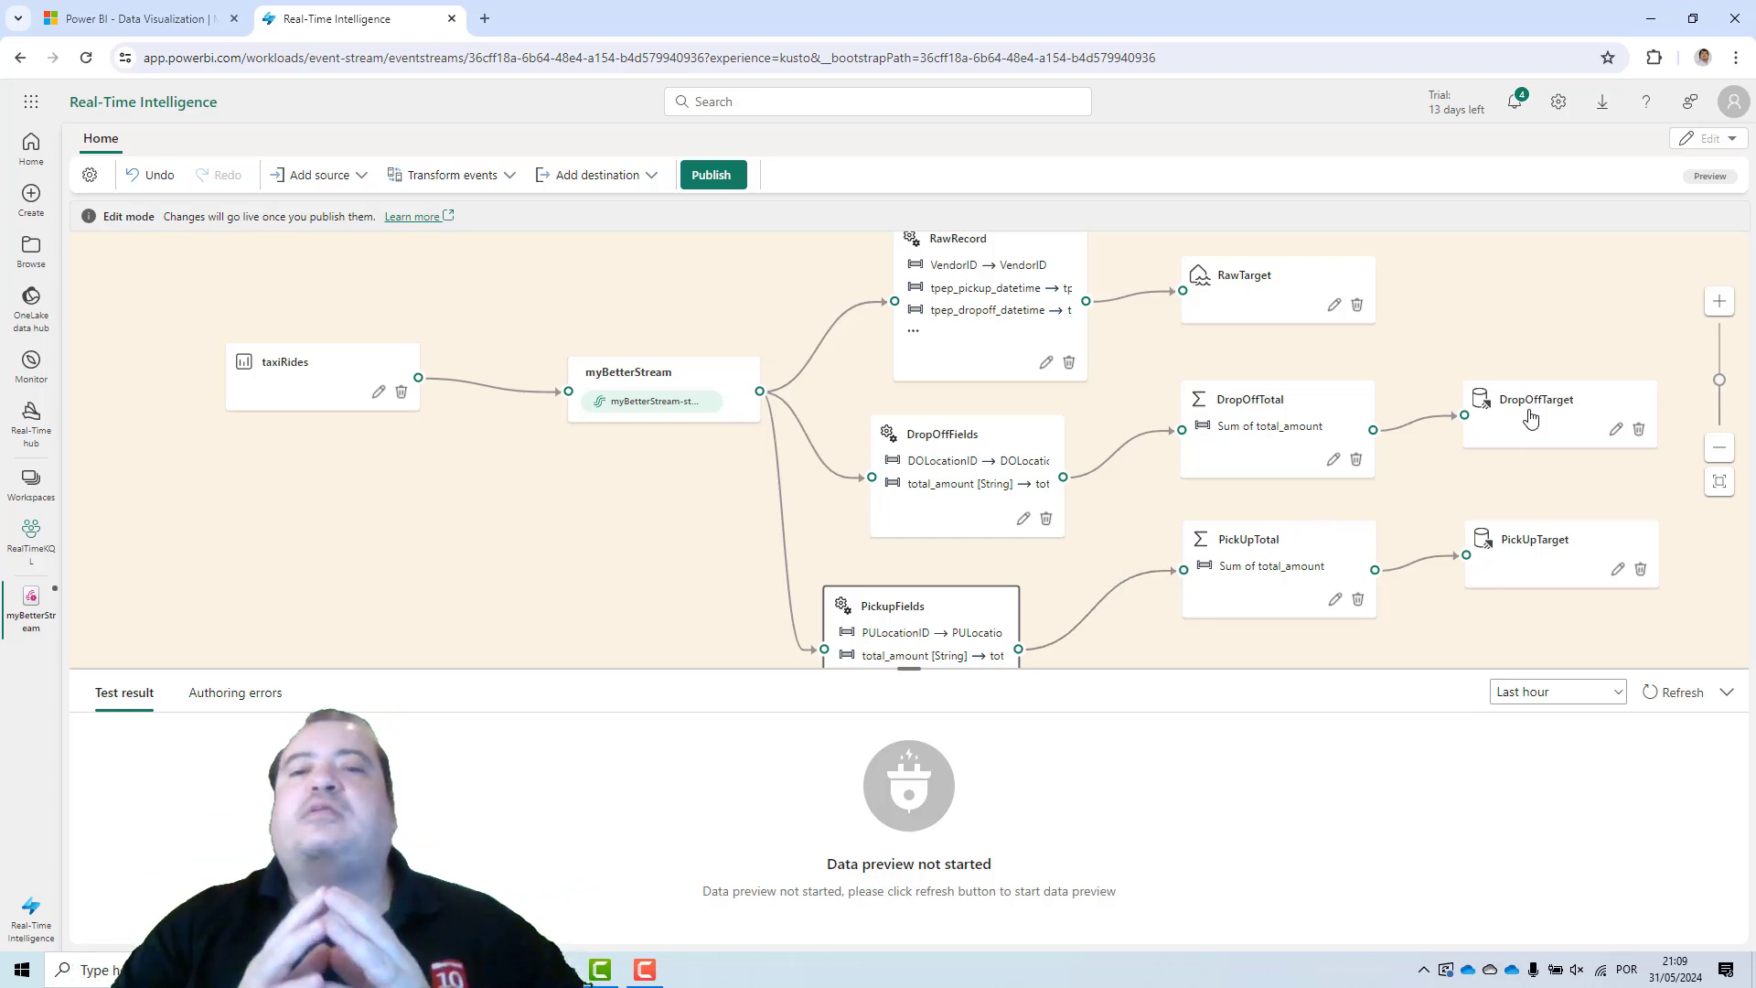
mouse_move(1531, 417)
mouse_down()
mouse_move(1331, 291)
mouse_move(1501, 372)
mouse_move(1533, 434)
mouse_up()
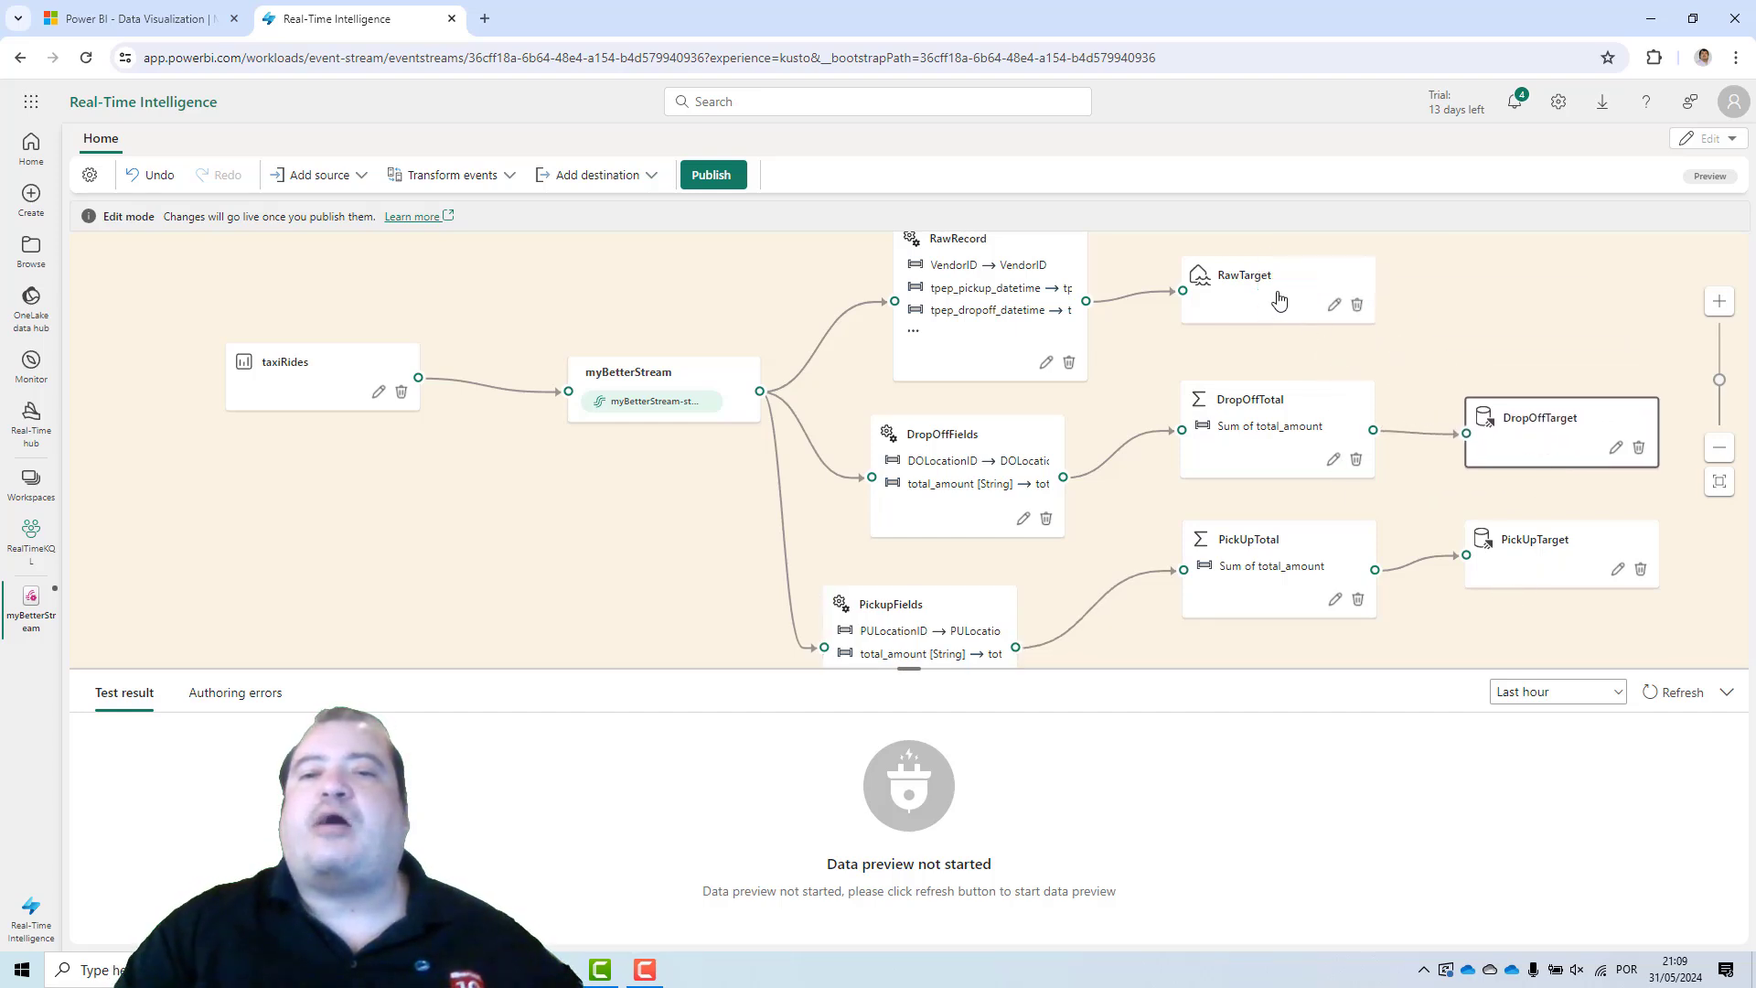